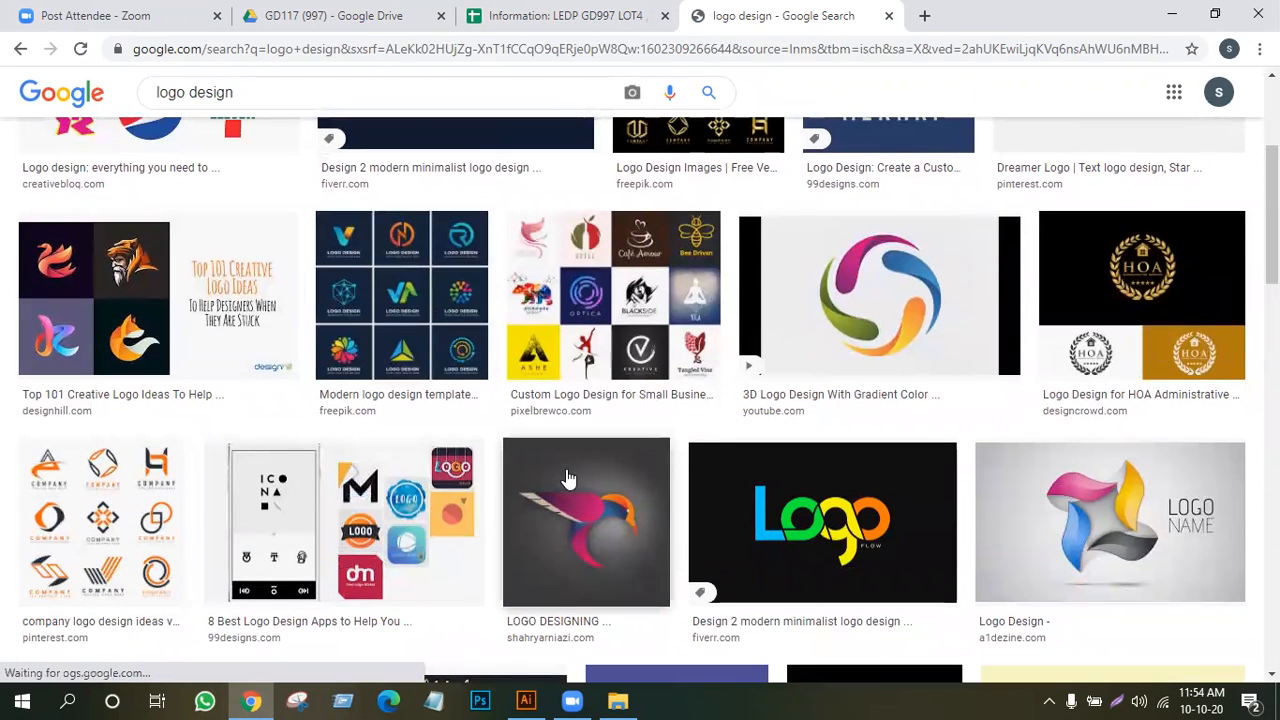
Save the golden FREEDOM bird logo from the image results to the Desktop as JPEG golden-bird-logo-design_1195-336, and close its preview.
{"action": "scroll", "coordinate": [568, 478], "scroll_direction": "down", "scroll_amount": 4}
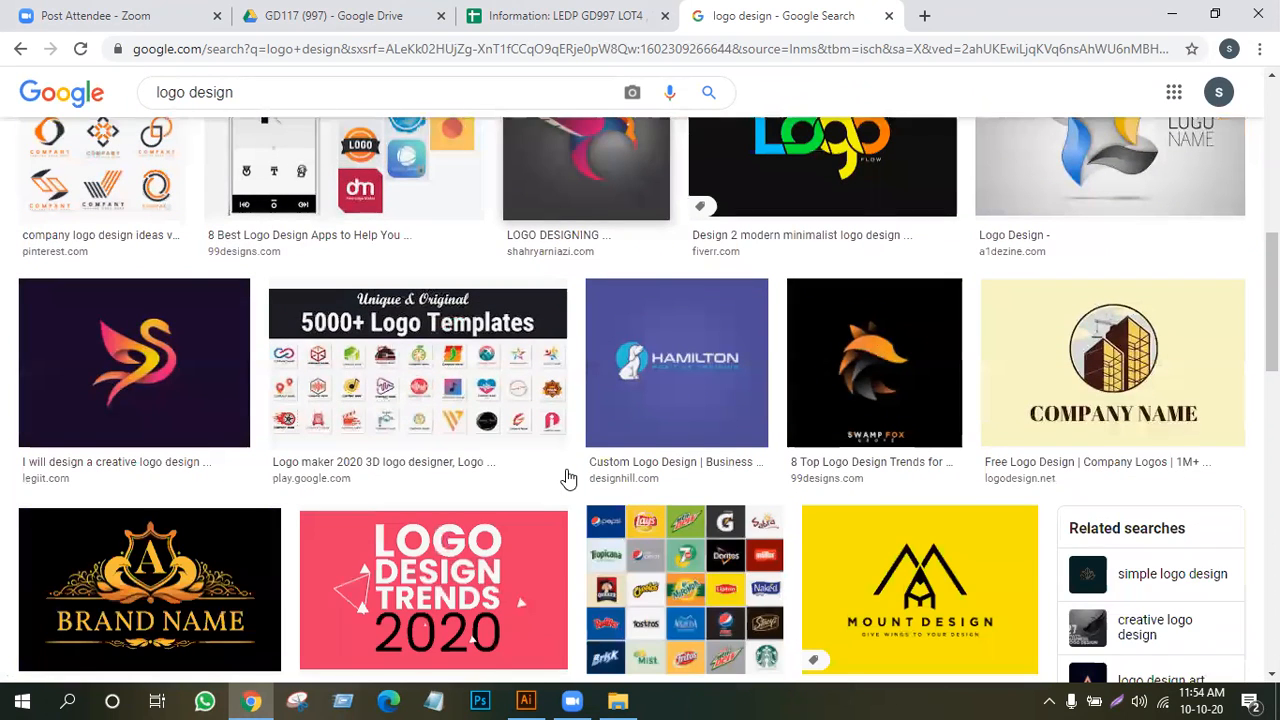
{"action": "scroll", "coordinate": [568, 478], "scroll_direction": "down", "scroll_amount": 5}
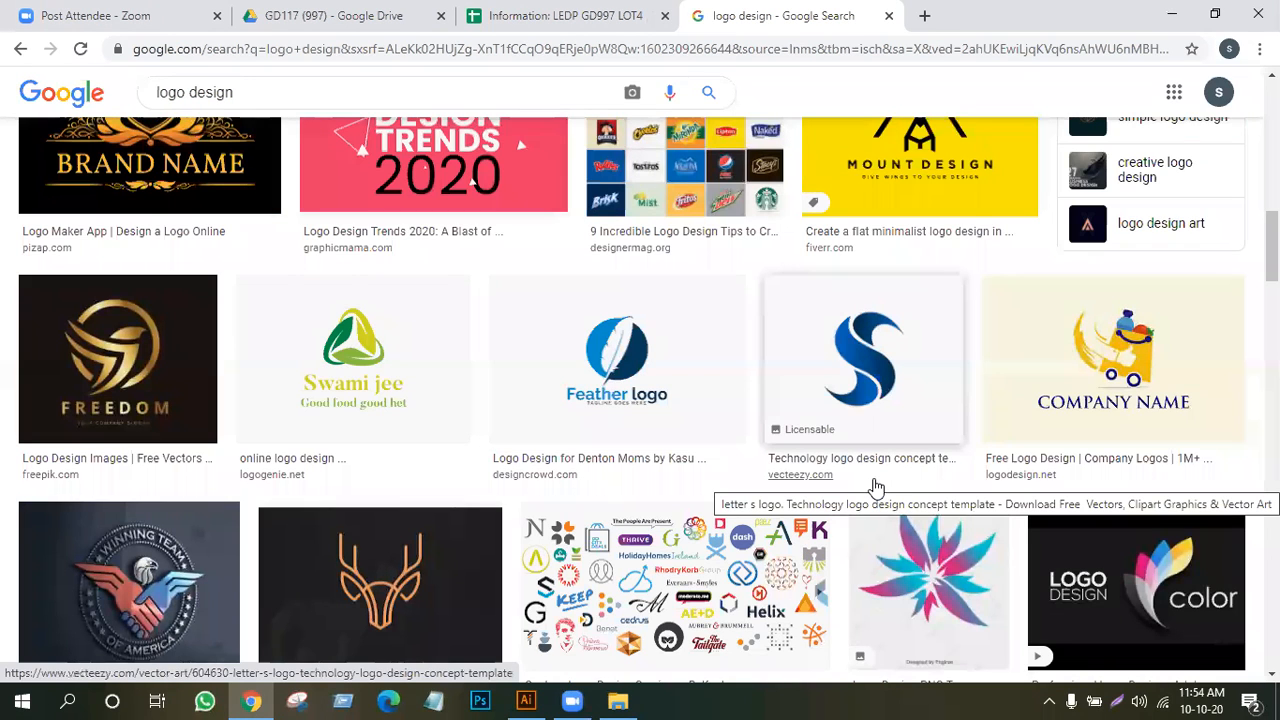
{"action": "left_click", "coordinate": [115, 358]}
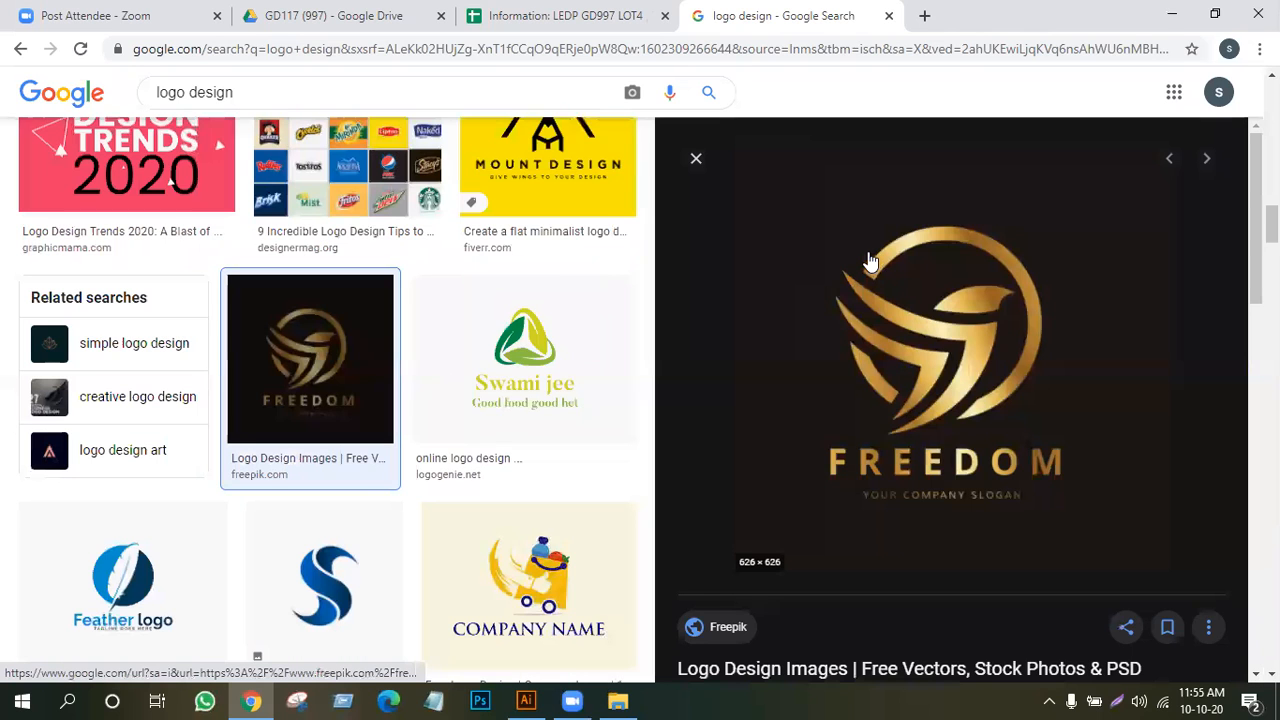
{"action": "right_click", "coordinate": [868, 251]}
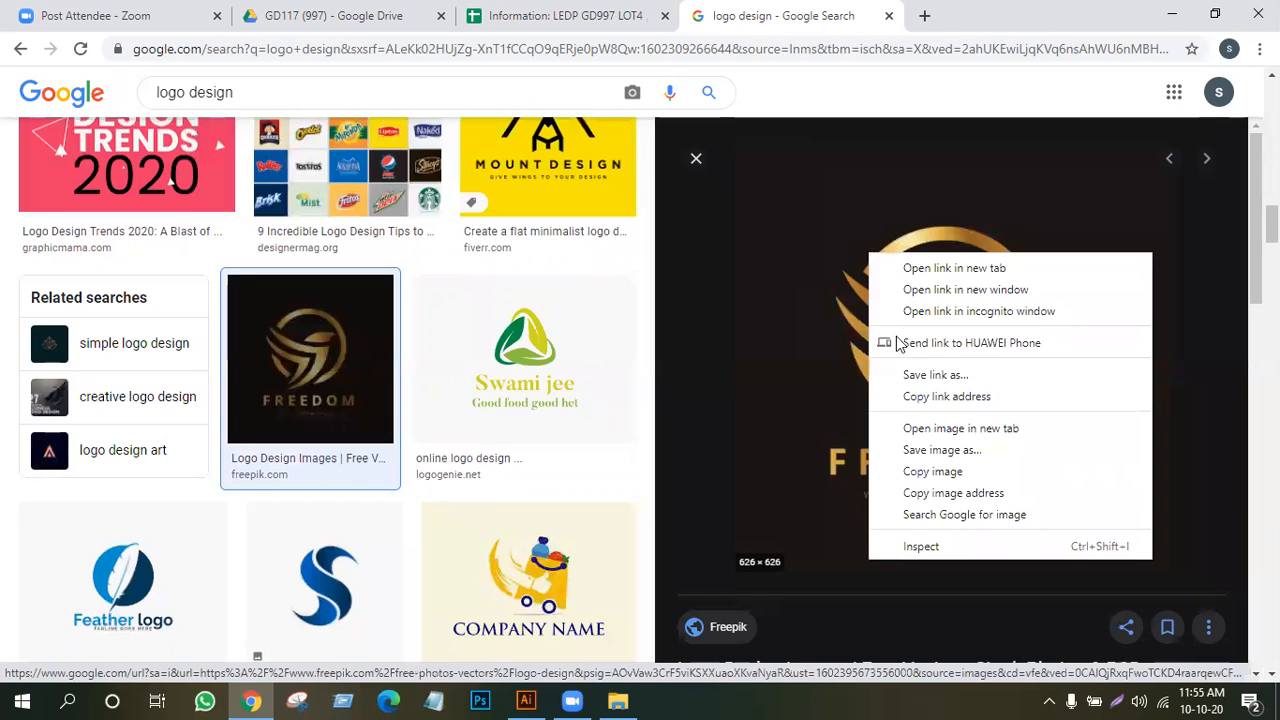
{"action": "left_click", "coordinate": [942, 450]}
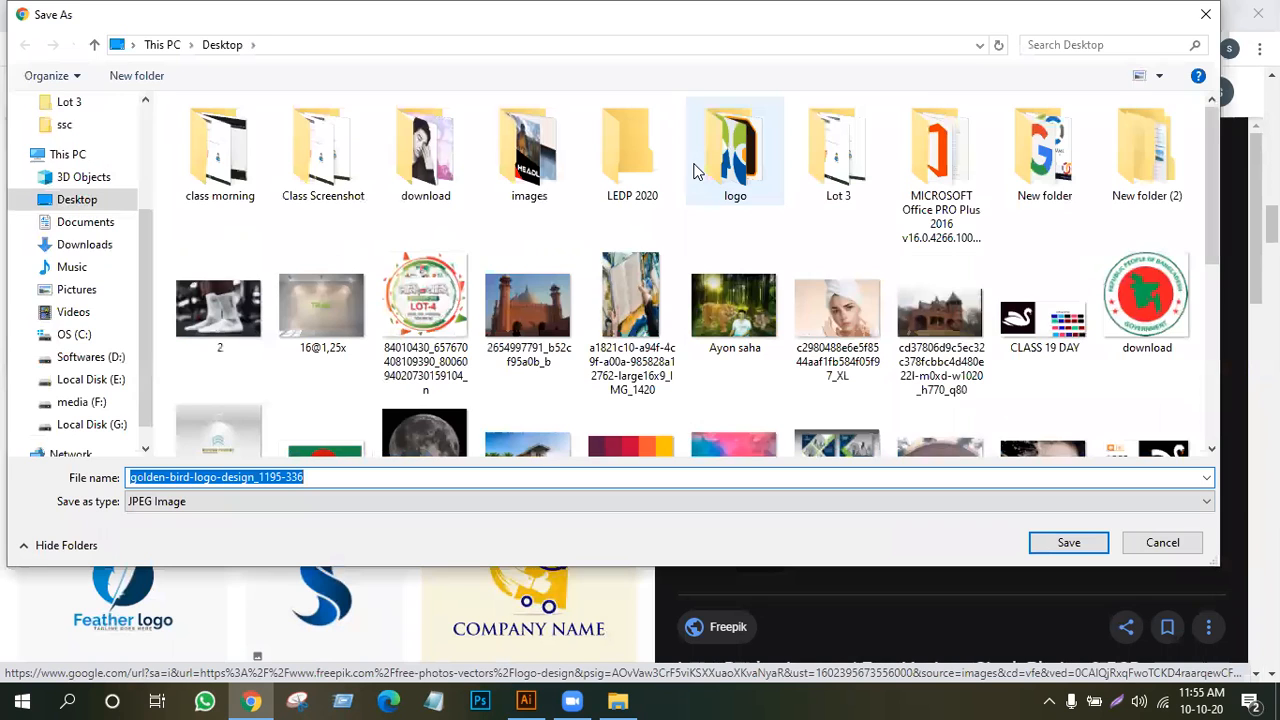
{"action": "left_click", "coordinate": [1070, 542]}
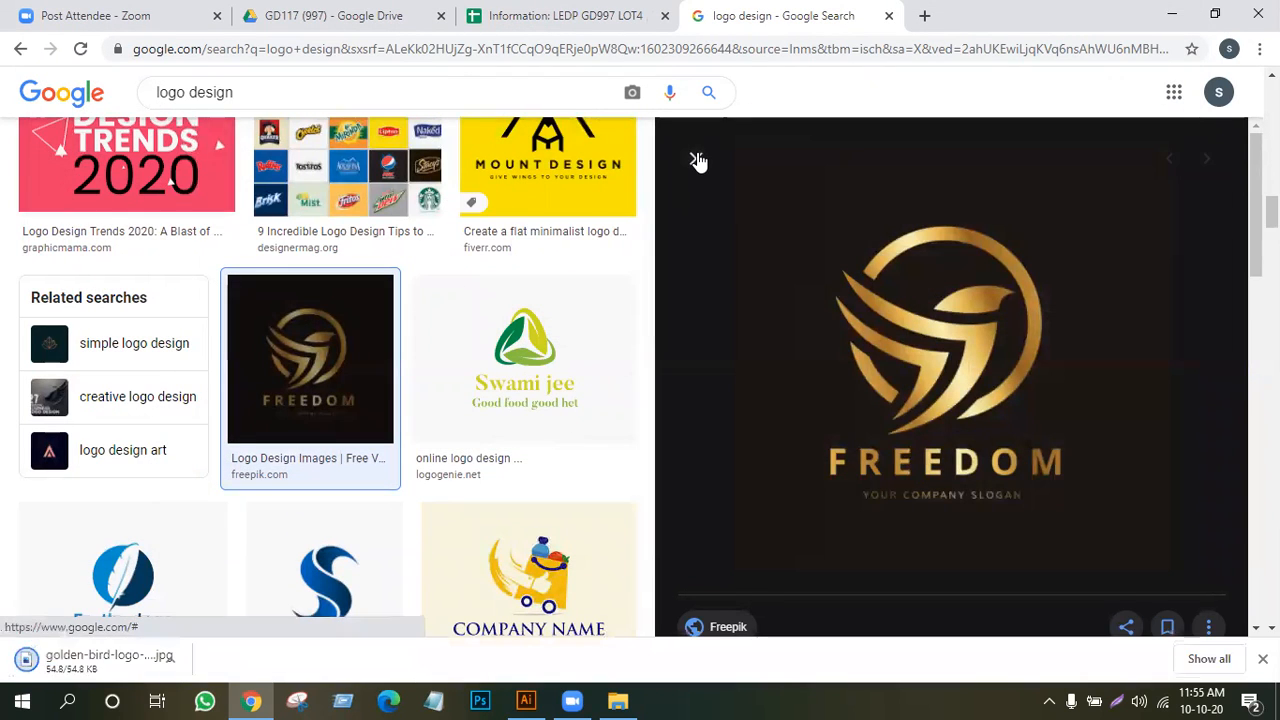
{"action": "left_click", "coordinate": [698, 162]}
Browse further through the logo design image results for another reference logo.
{"action": "scroll", "coordinate": [958, 522], "scroll_direction": "down", "scroll_amount": 3}
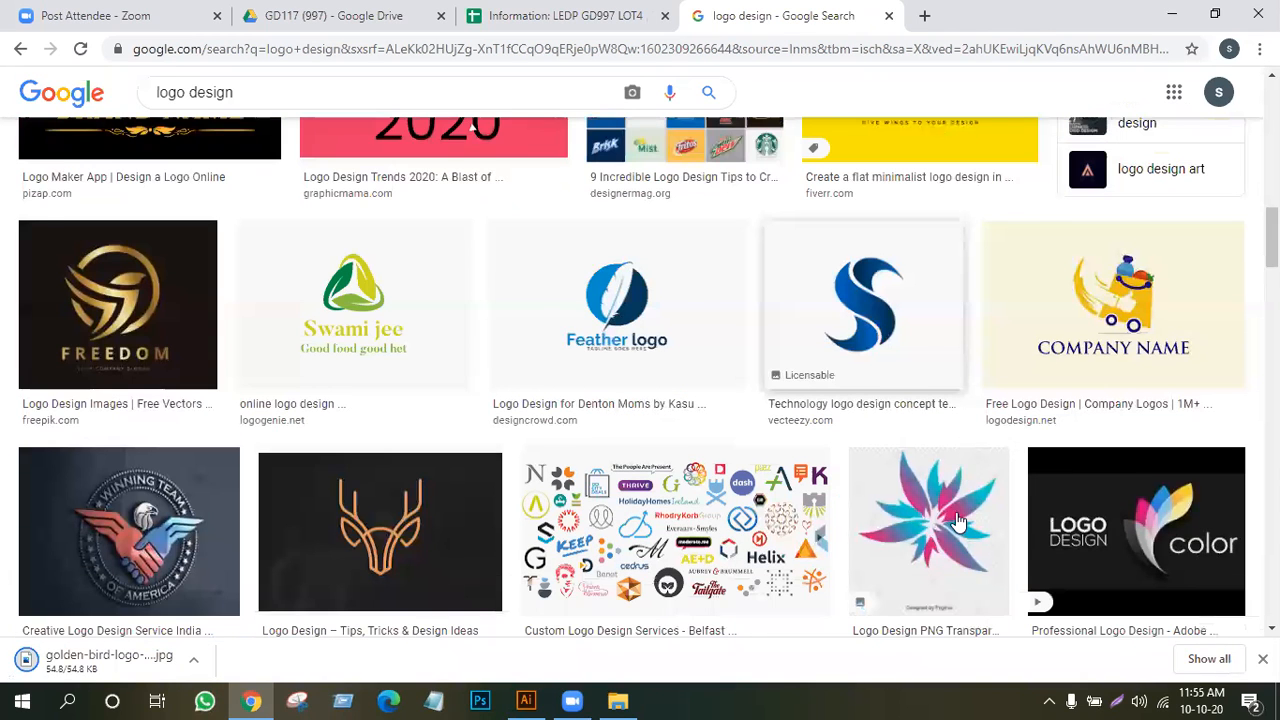
{"action": "scroll", "coordinate": [958, 522], "scroll_direction": "down", "scroll_amount": 3}
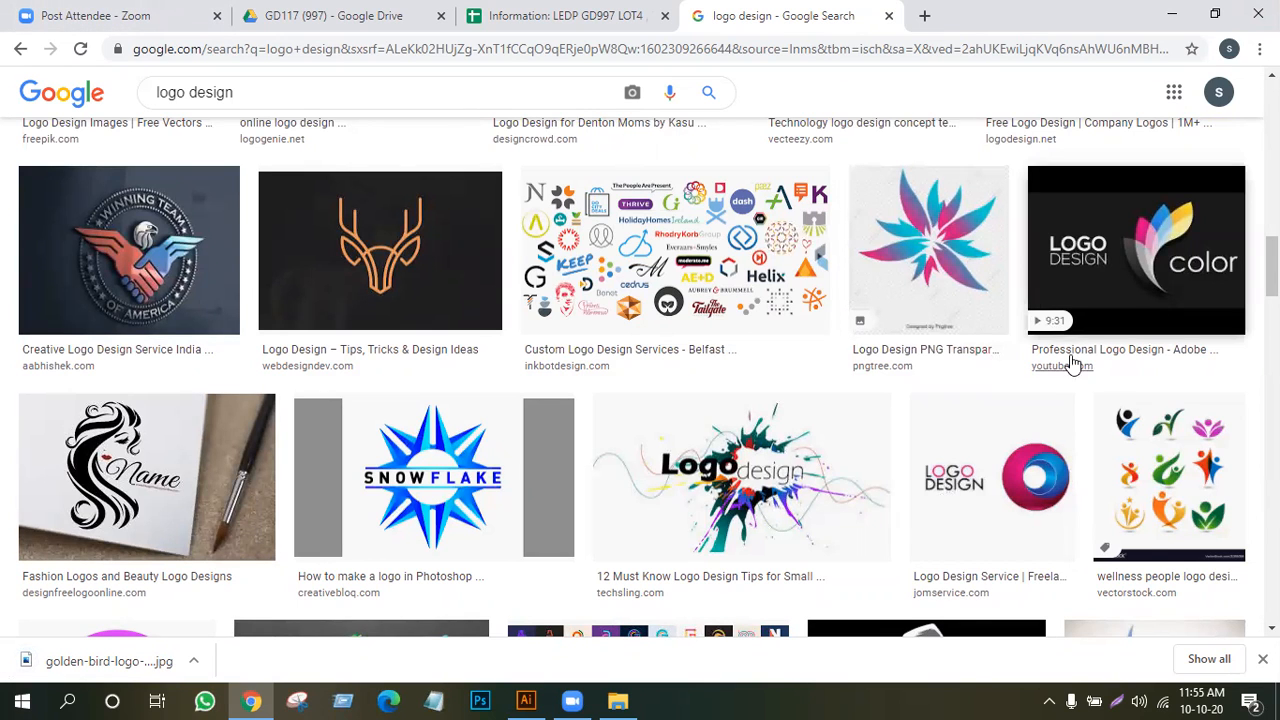
{"action": "scroll", "coordinate": [1228, 580], "scroll_direction": "down", "scroll_amount": 3}
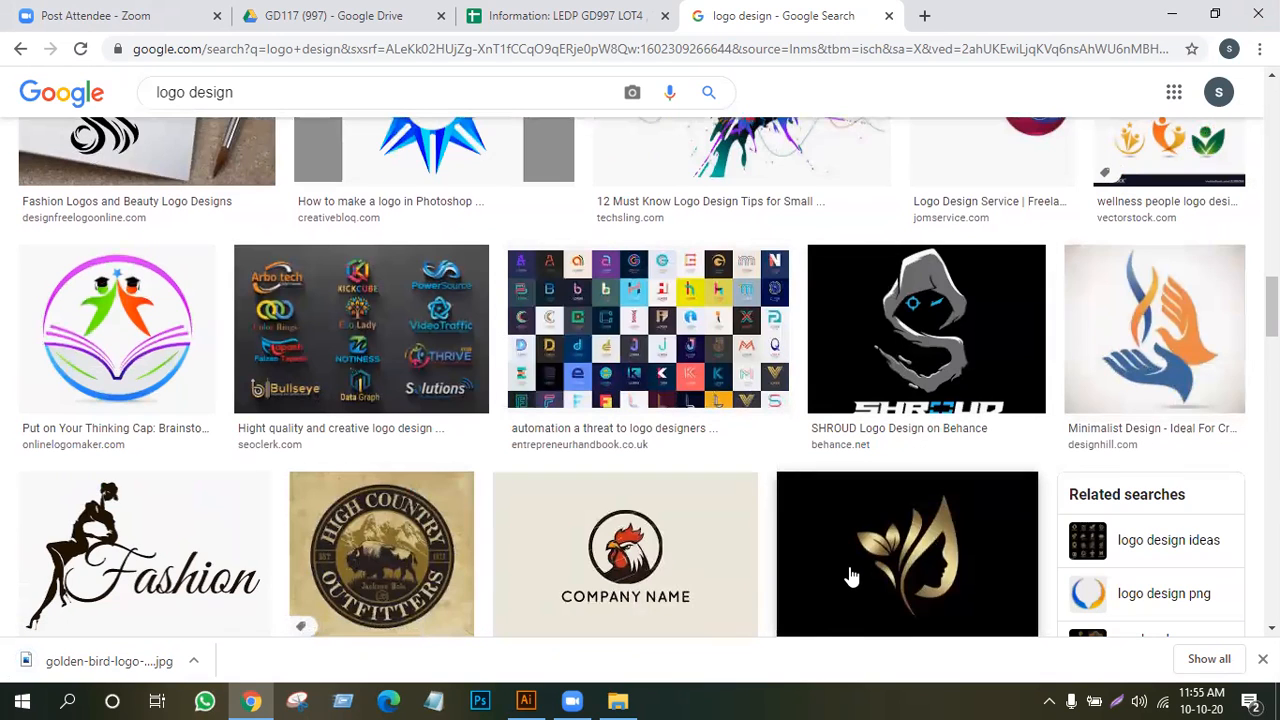
{"action": "scroll", "coordinate": [850, 575], "scroll_direction": "down", "scroll_amount": 1}
{"action": "scroll", "coordinate": [850, 575], "scroll_direction": "down", "scroll_amount": 1}
{"action": "scroll", "coordinate": [850, 575], "scroll_direction": "down", "scroll_amount": 3}
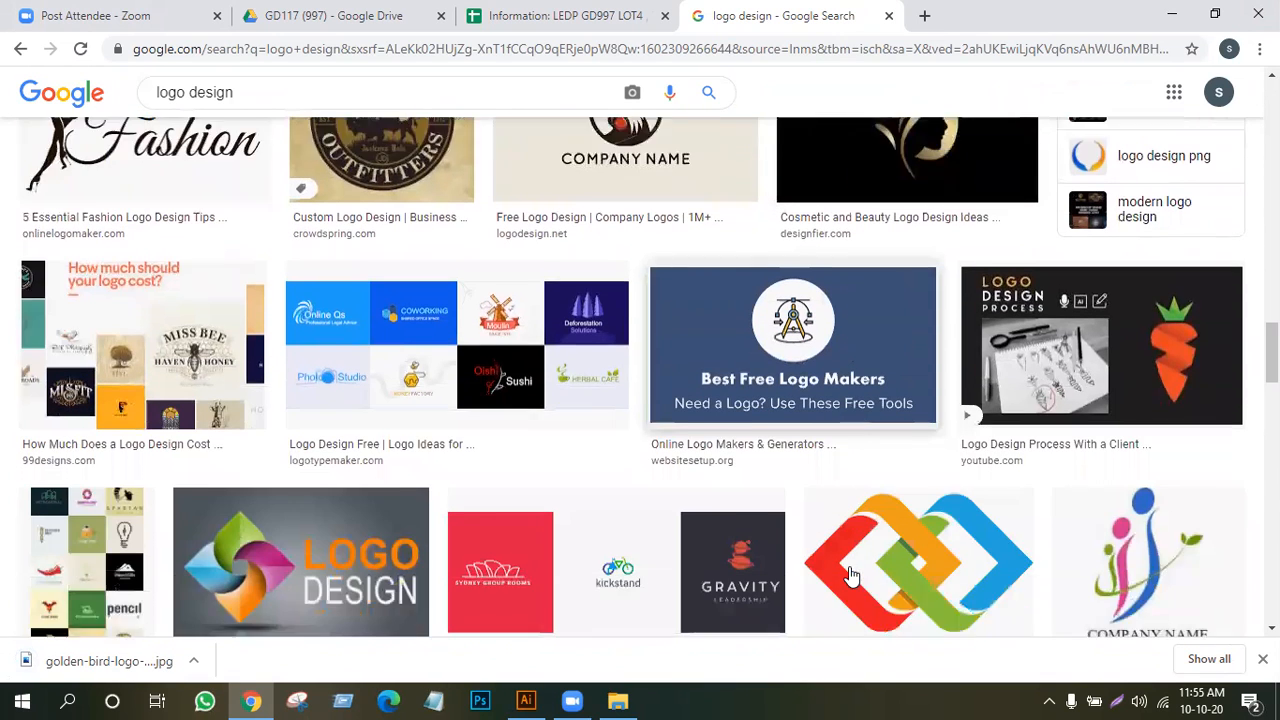
{"action": "scroll", "coordinate": [850, 575], "scroll_direction": "down", "scroll_amount": 3}
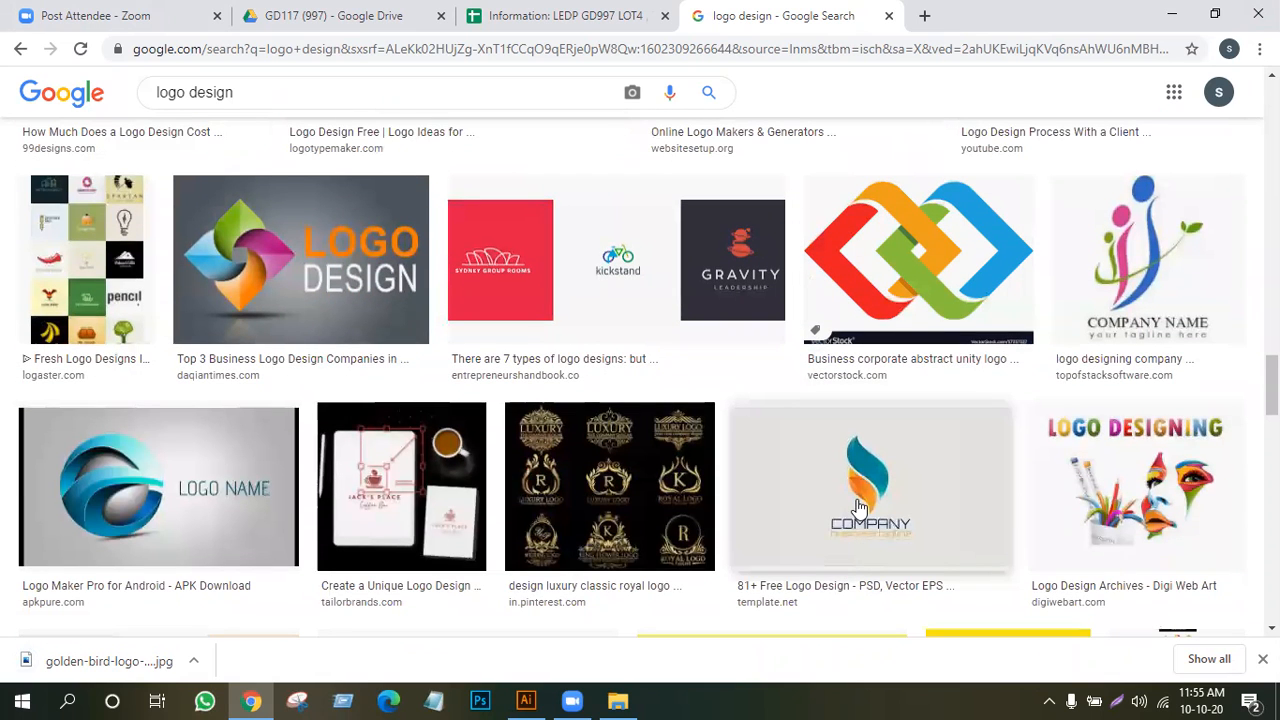
{"action": "scroll", "coordinate": [820, 515], "scroll_direction": "down", "scroll_amount": 3}
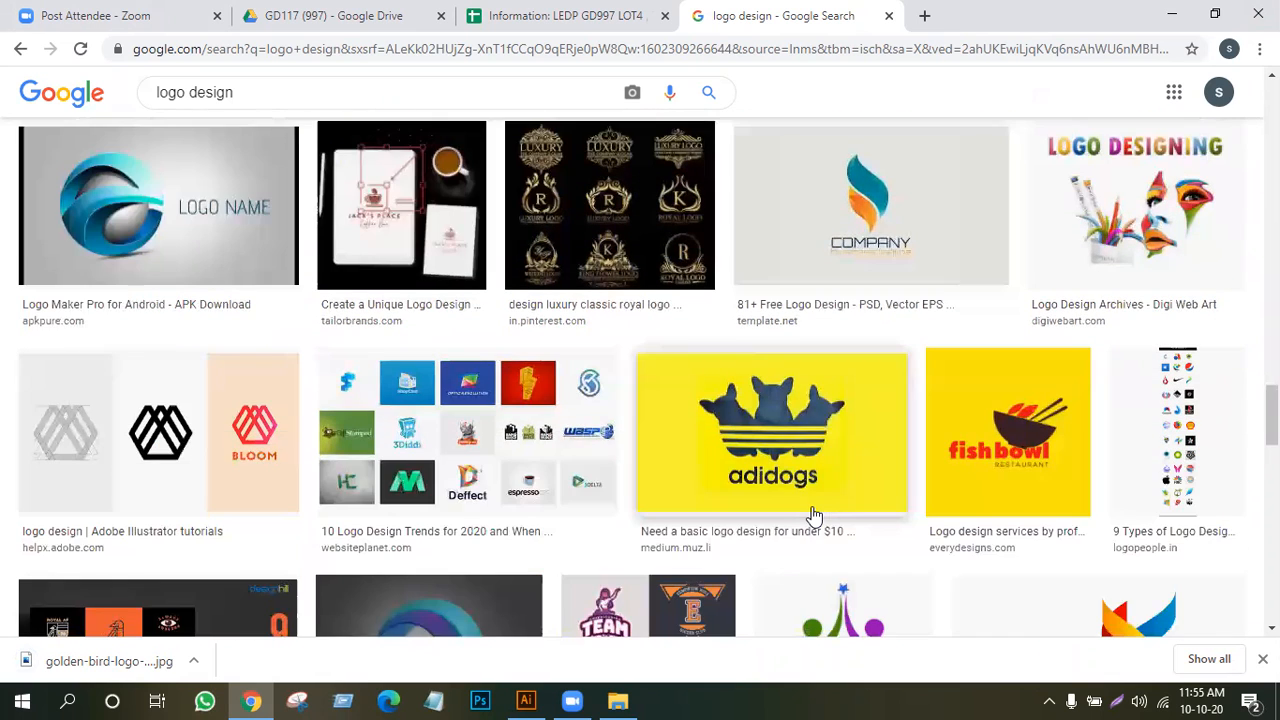
{"action": "scroll", "coordinate": [815, 515], "scroll_direction": "down", "scroll_amount": 2}
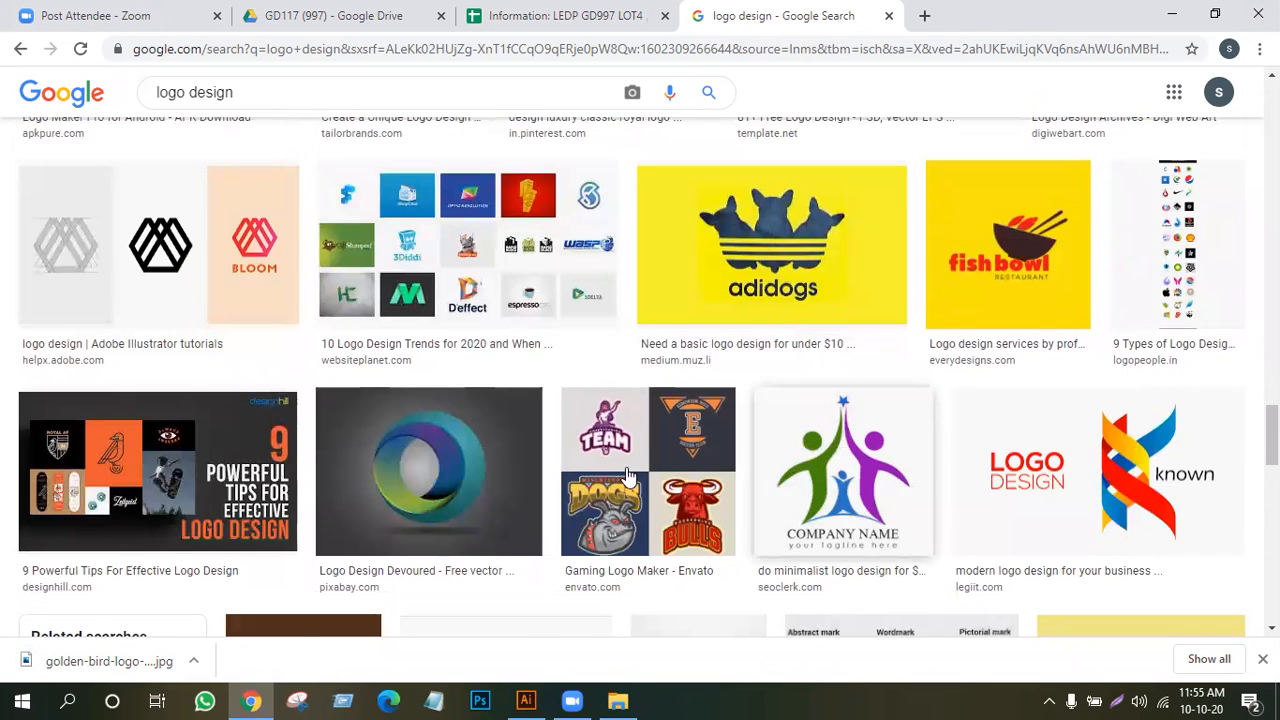
{"action": "scroll", "coordinate": [628, 474], "scroll_direction": "down", "scroll_amount": 4}
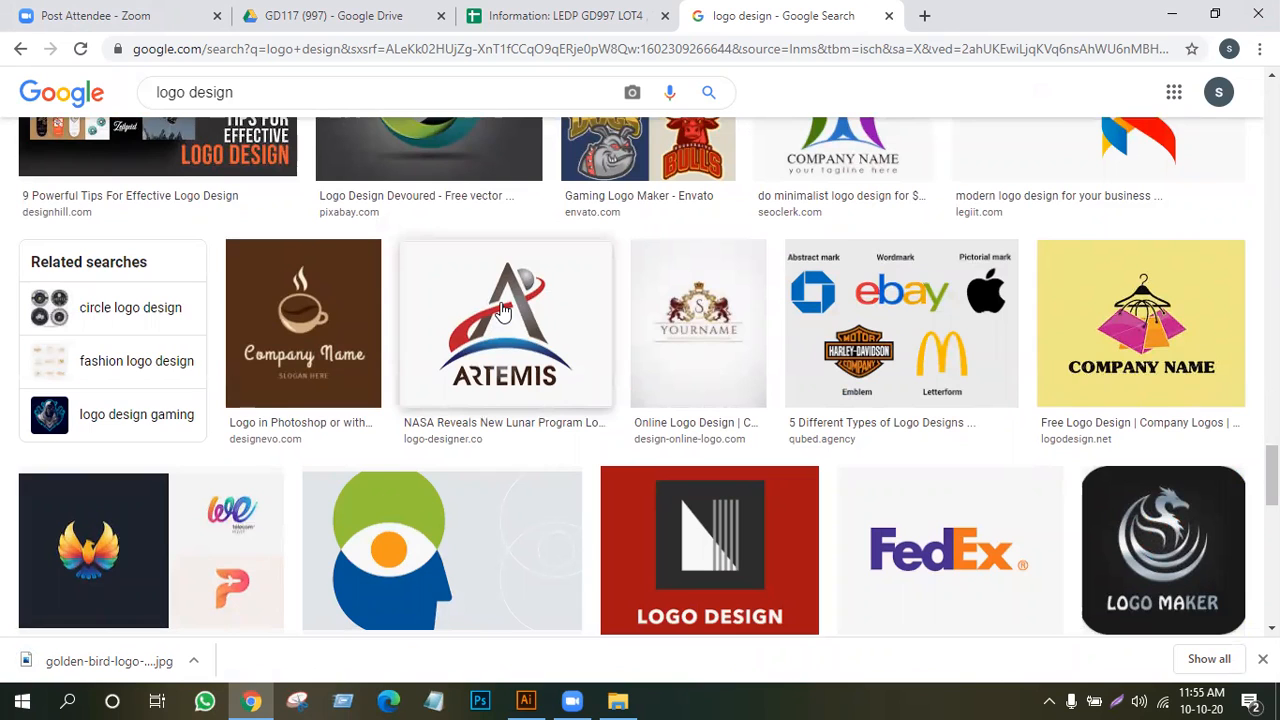
Save the NASA Artemis logo to the Desktop as PNG 2019-nasa-artemis-lunar-program-logo-design, and close its preview.
{"action": "left_click", "coordinate": [503, 311]}
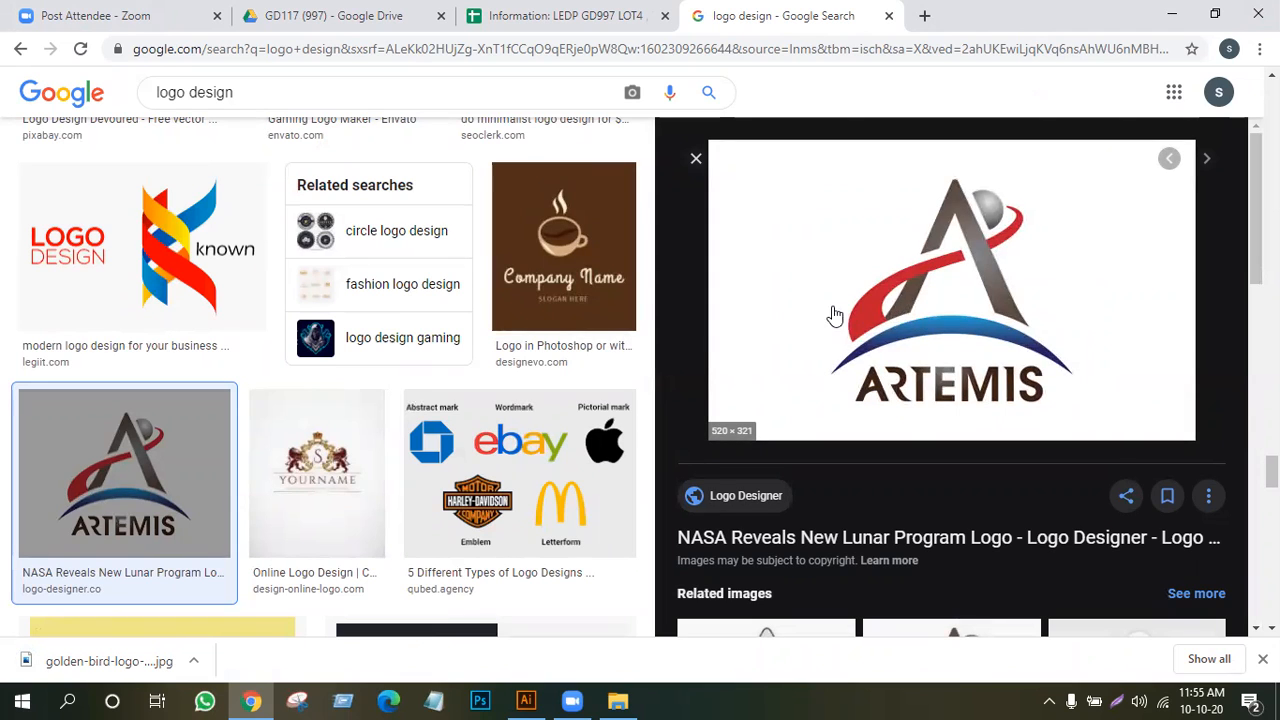
{"action": "right_click", "coordinate": [927, 250]}
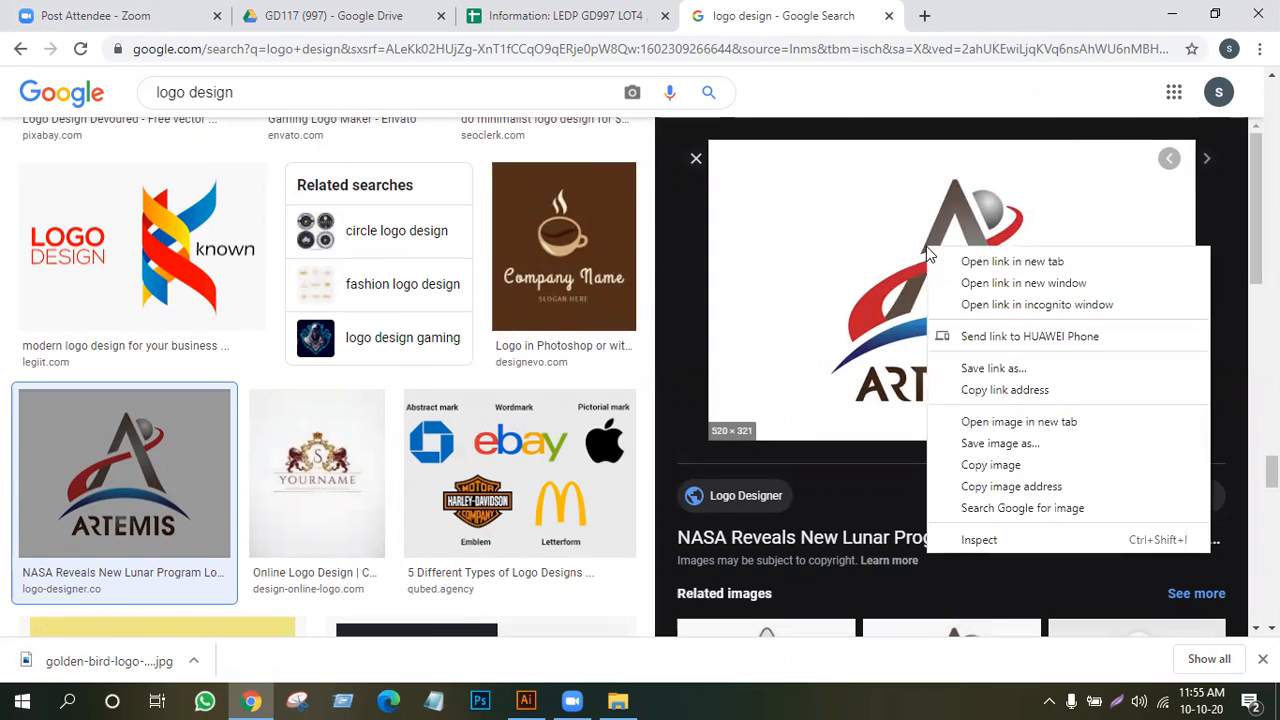
{"action": "left_click", "coordinate": [995, 445]}
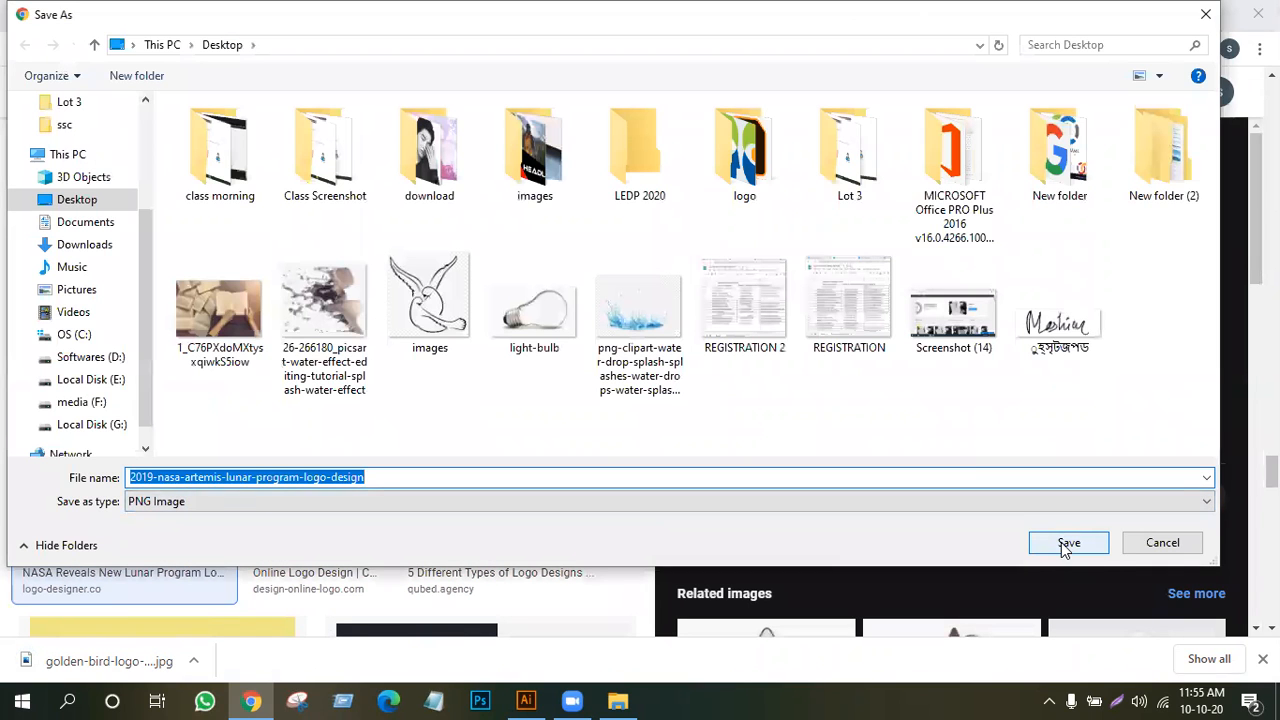
{"action": "left_click", "coordinate": [1065, 545]}
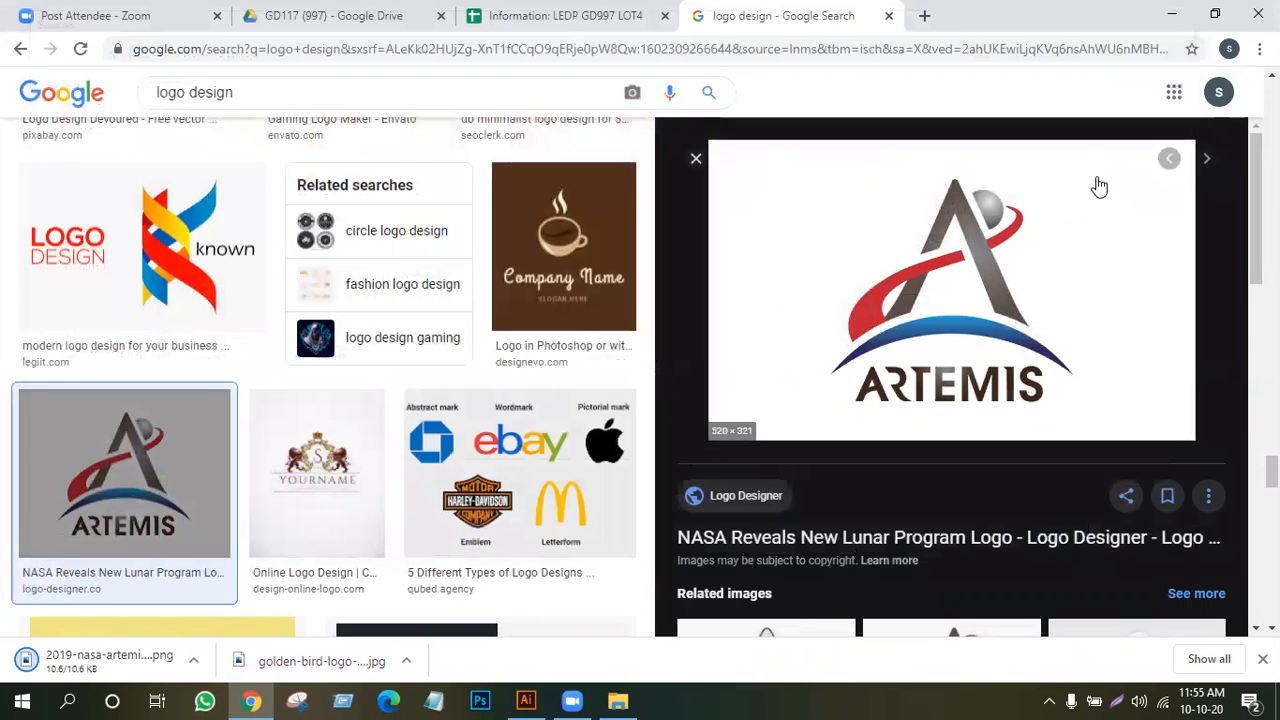
{"action": "scroll", "coordinate": [1020, 493], "scroll_direction": "down", "scroll_amount": 2}
{"action": "scroll", "coordinate": [1020, 493], "scroll_direction": "down", "scroll_amount": 3}
{"action": "scroll", "coordinate": [680, 177], "scroll_direction": "up", "scroll_amount": 5}
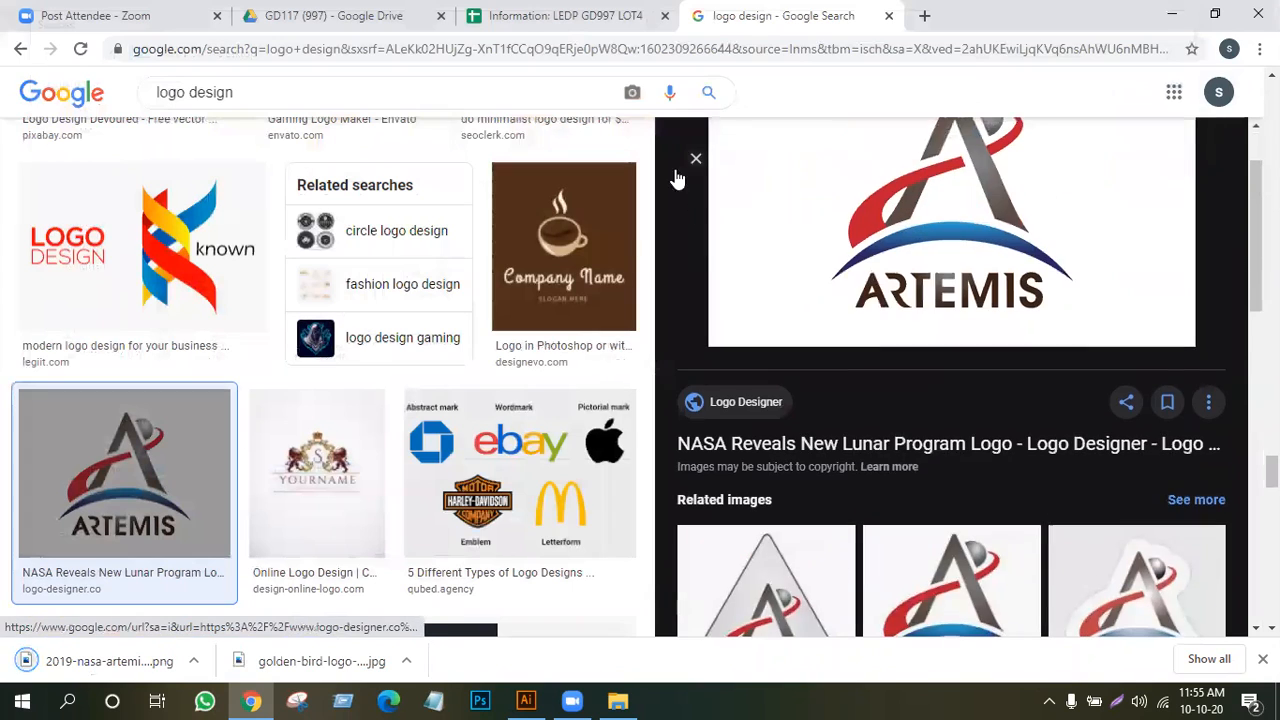
{"action": "left_click", "coordinate": [694, 161]}
{"action": "scroll", "coordinate": [692, 171], "scroll_direction": "up", "scroll_amount": 5}
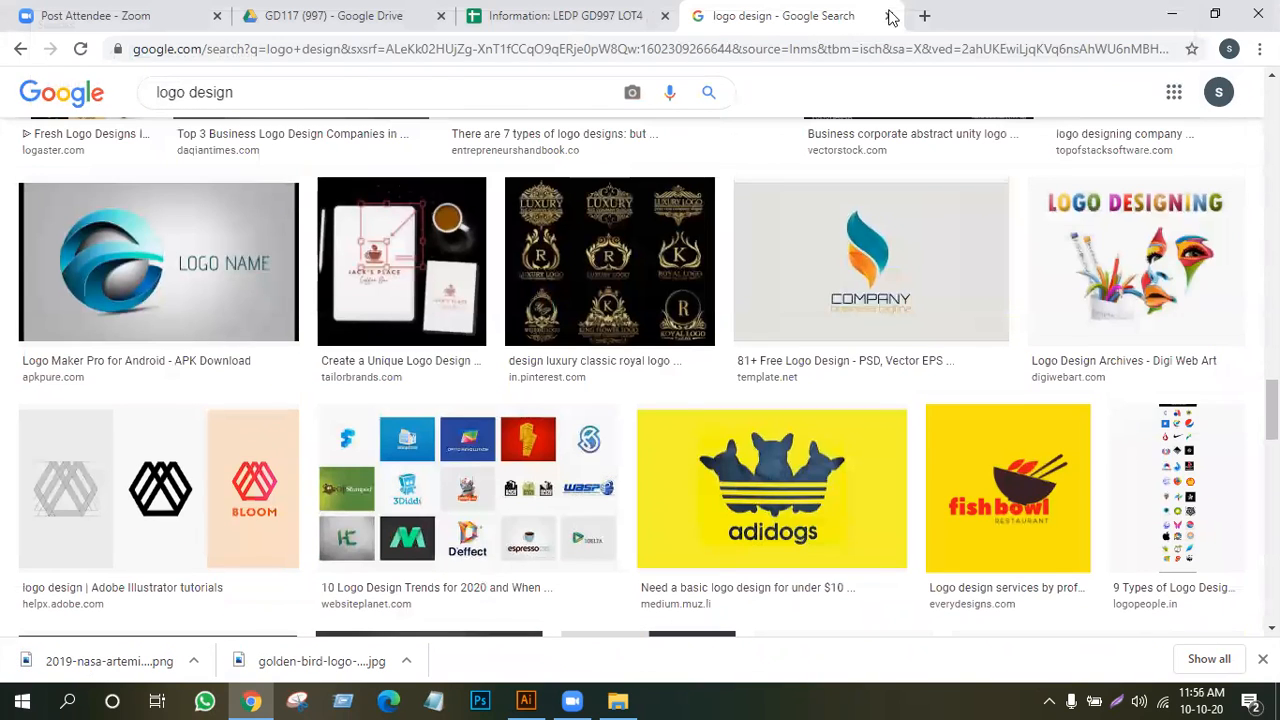
Open the Gmail inbox in a new browser tab and preview the PDF attached to the "decleration" email.
{"action": "left_click", "coordinate": [922, 16]}
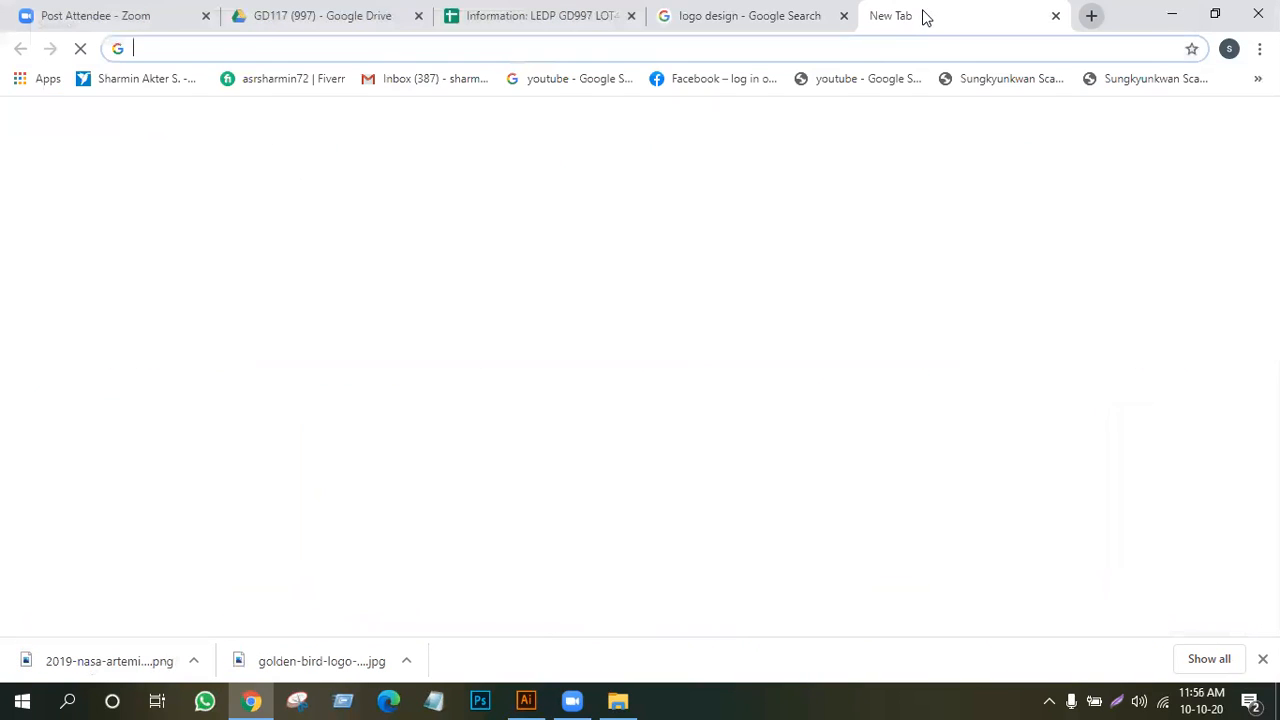
{"action": "left_click", "coordinate": [446, 86]}
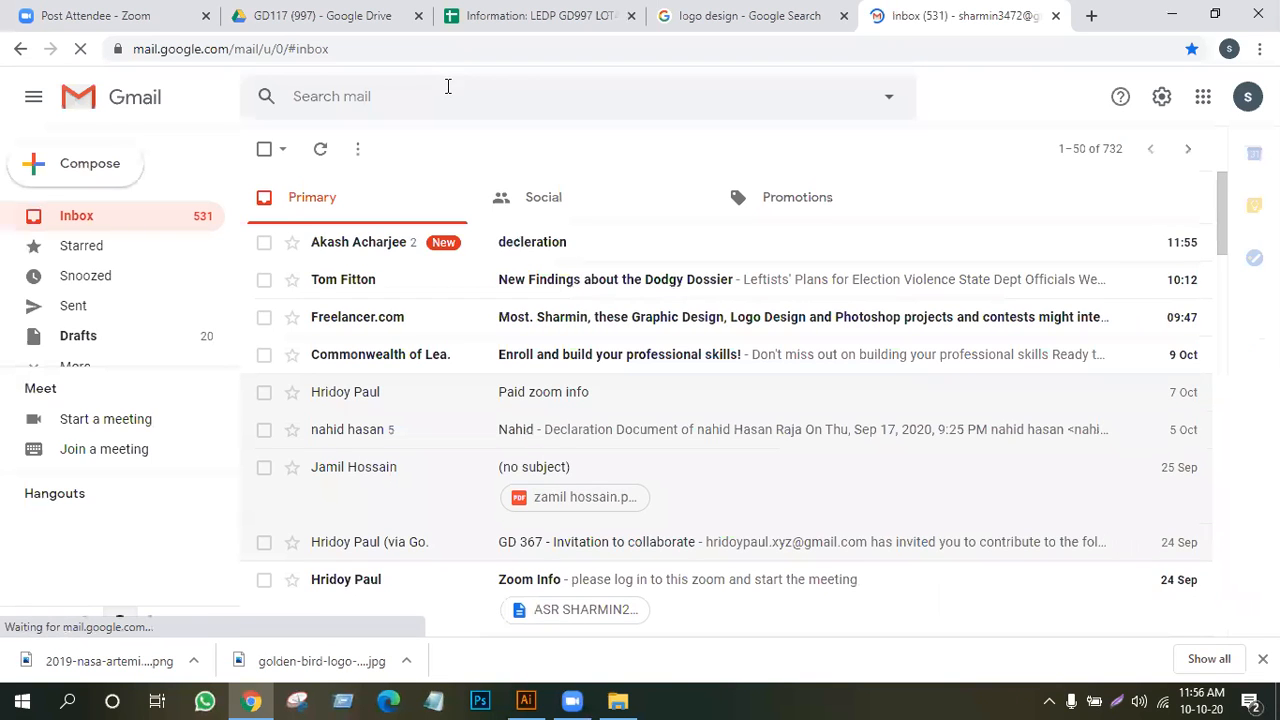
{"action": "left_click", "coordinate": [553, 248]}
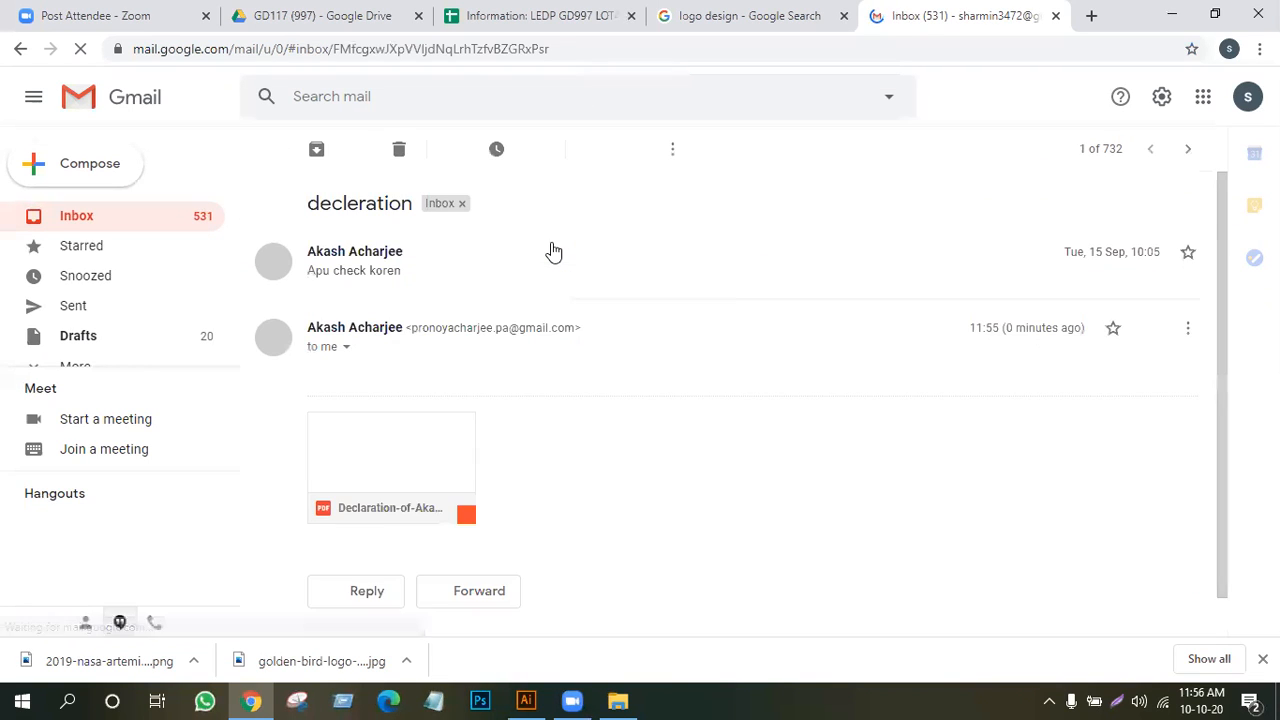
{"action": "left_click", "coordinate": [374, 445]}
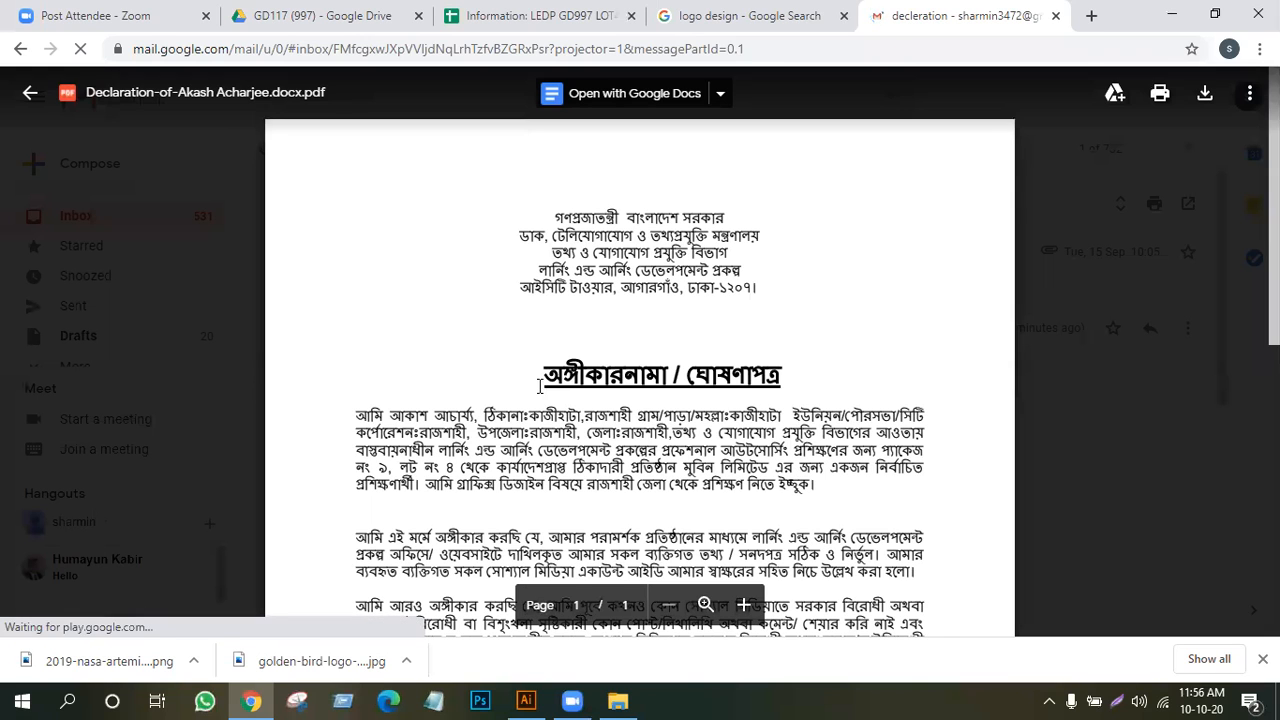
Read through the declaration PDF down to its signature and contact details, and return to the inbox.
{"action": "scroll", "coordinate": [543, 390], "scroll_direction": "down", "scroll_amount": 5}
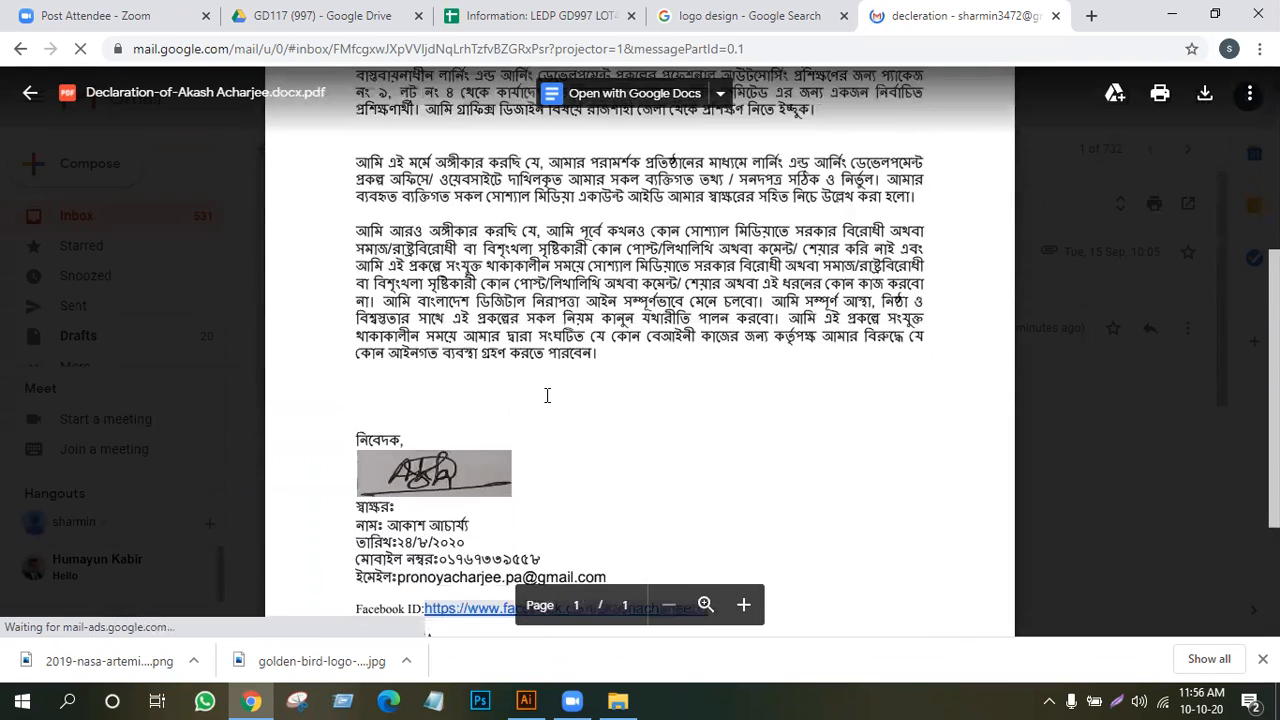
{"action": "scroll", "coordinate": [547, 395], "scroll_direction": "down", "scroll_amount": 1}
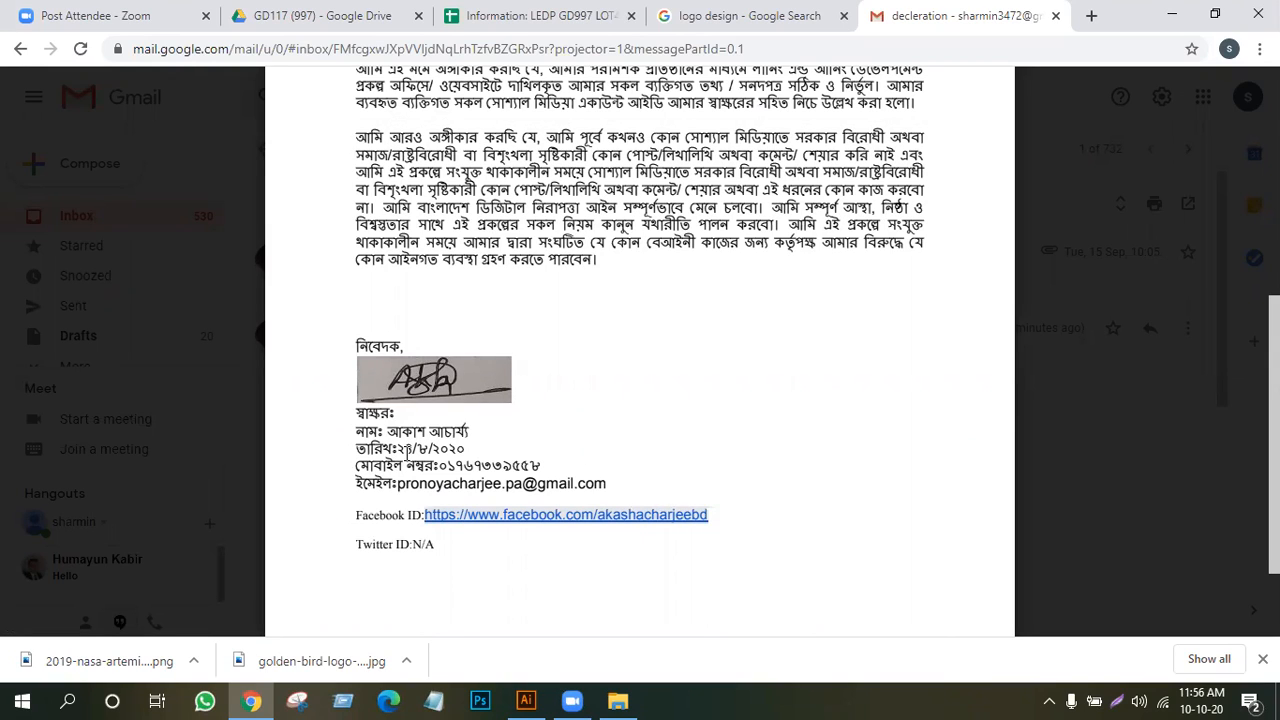
{"action": "scroll", "coordinate": [406, 450], "scroll_direction": "up", "scroll_amount": 2}
{"action": "scroll", "coordinate": [403, 429], "scroll_direction": "up", "scroll_amount": 5}
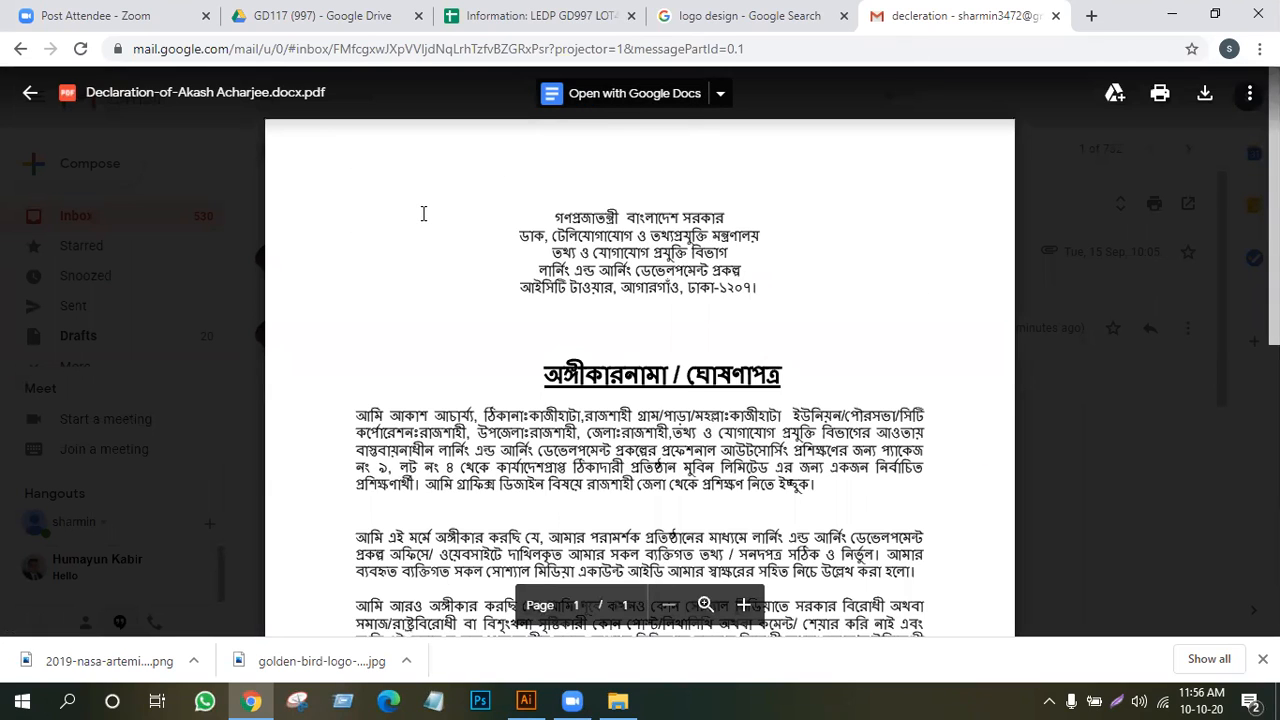
{"action": "left_click", "coordinate": [30, 92]}
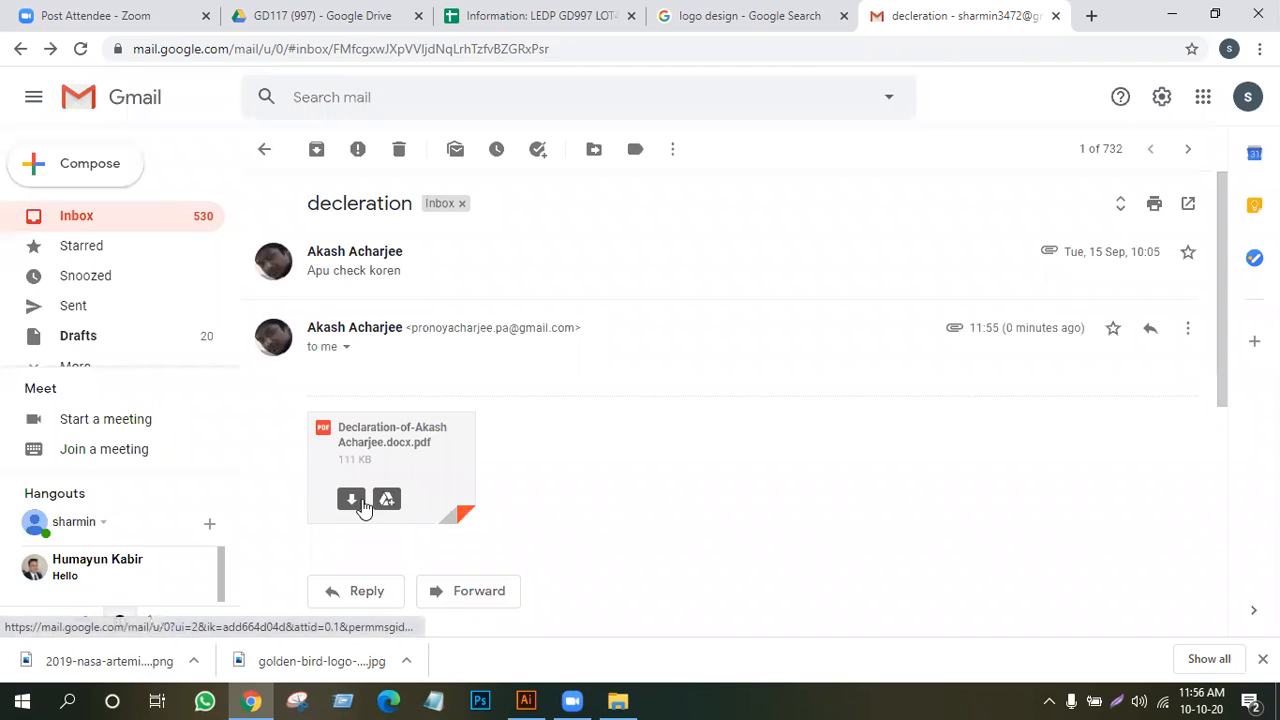
{"action": "left_click", "coordinate": [20, 48]}
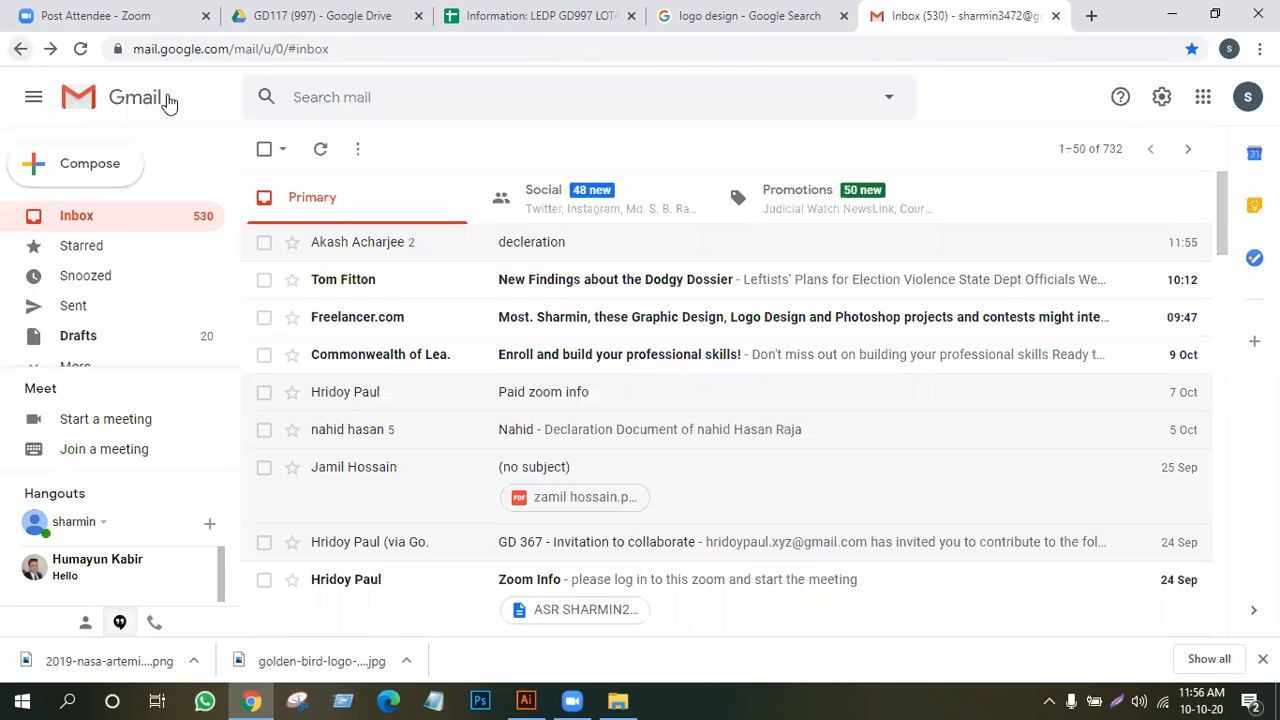
Return to the logo image results and save the COMPANY NAME logo with three figures and a star to the Desktop as a JPEG.
{"action": "left_click", "coordinate": [697, 16]}
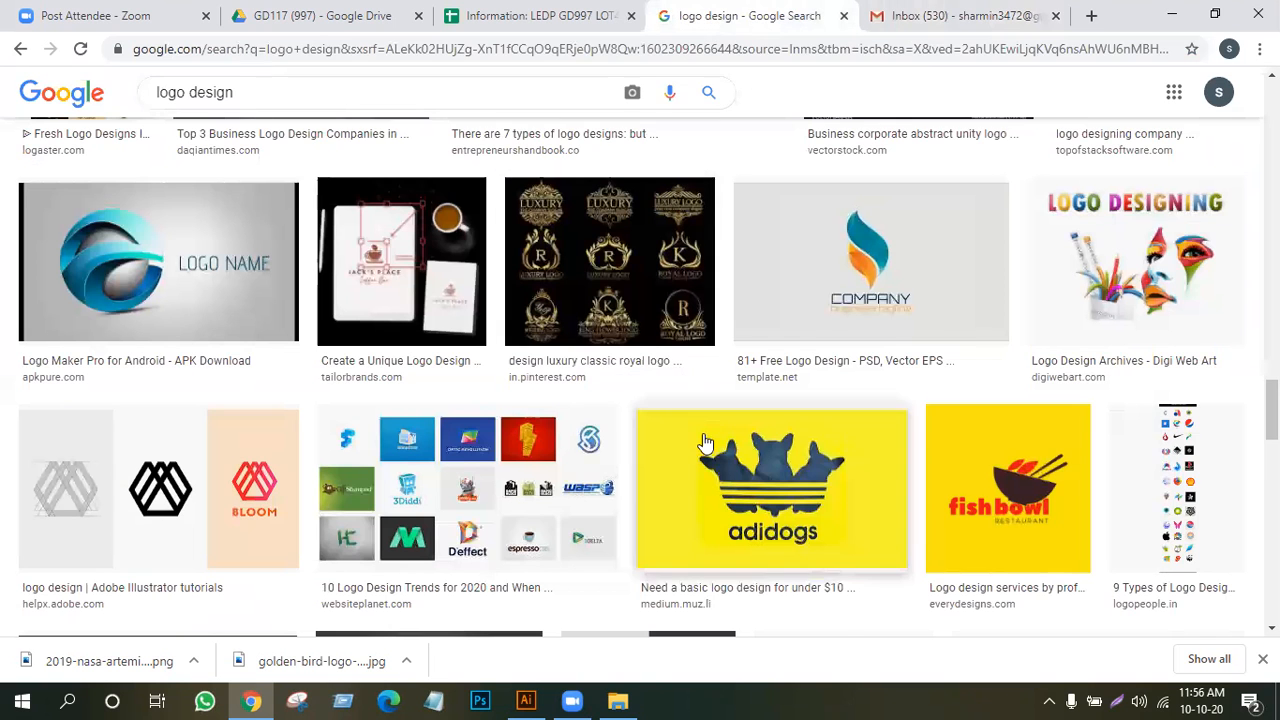
{"action": "scroll", "coordinate": [706, 440], "scroll_direction": "down", "scroll_amount": 2}
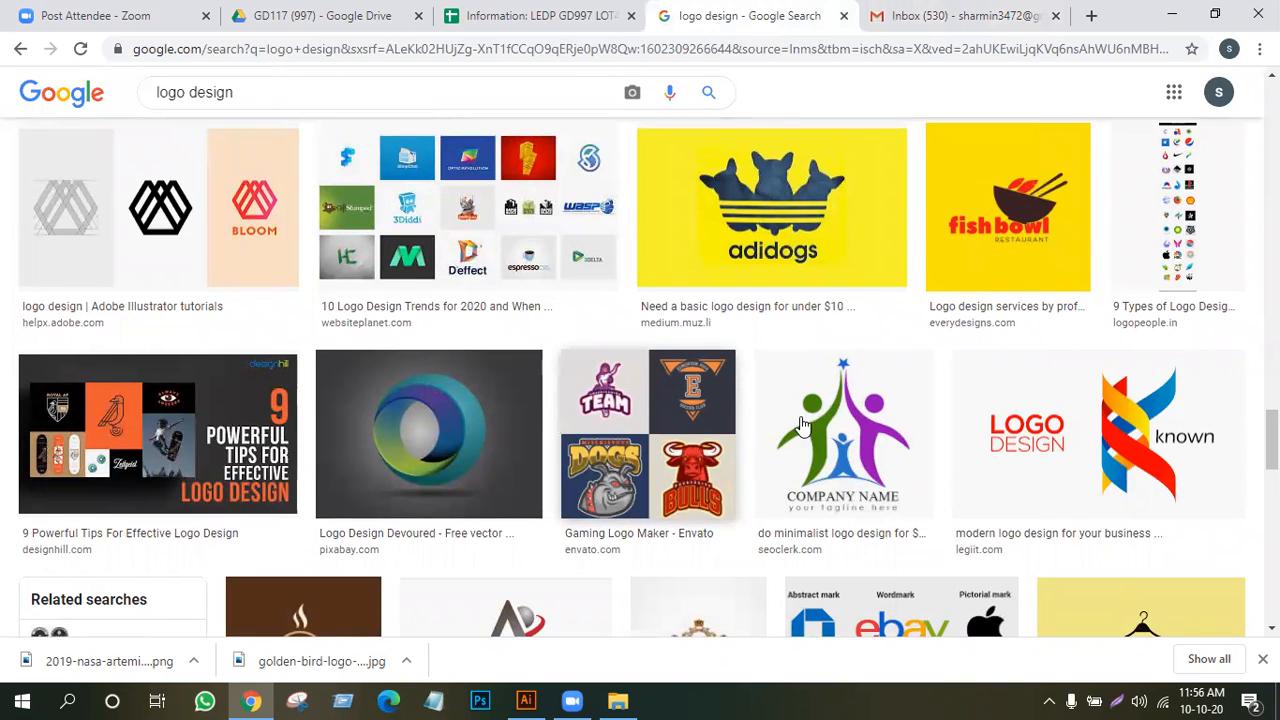
{"action": "left_click", "coordinate": [805, 428]}
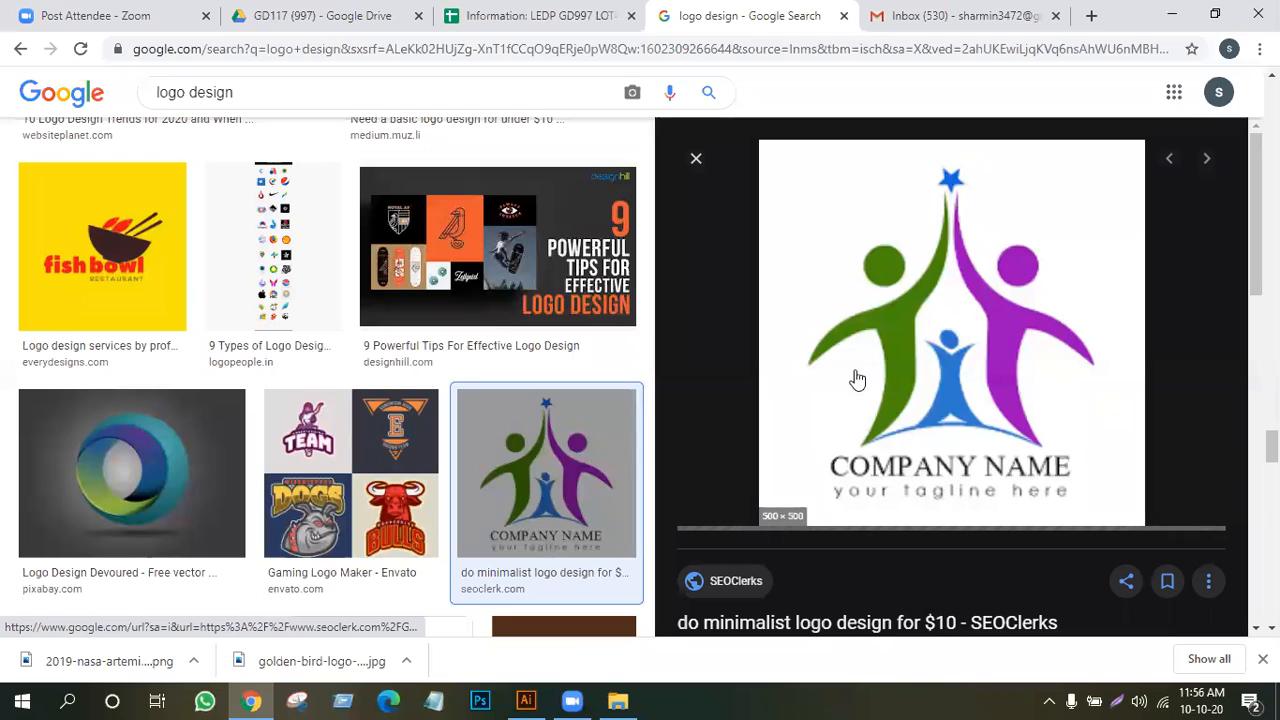
{"action": "right_click", "coordinate": [889, 257]}
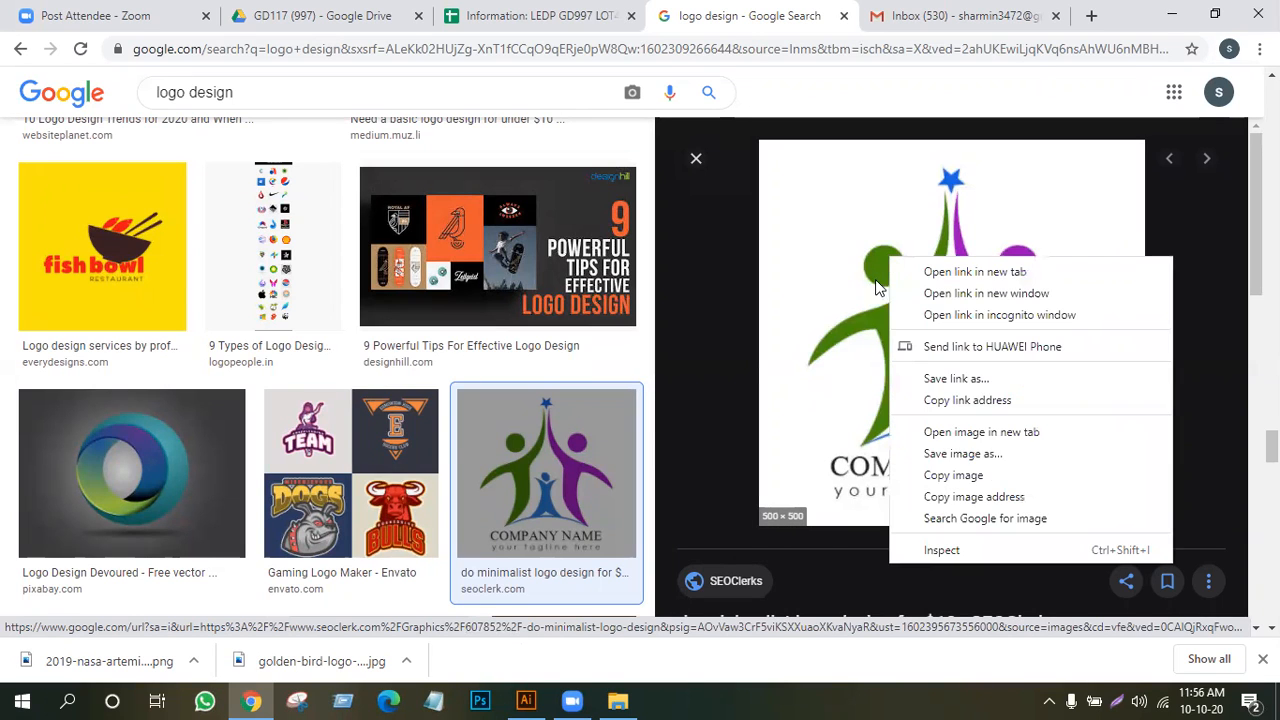
{"action": "left_click", "coordinate": [968, 454]}
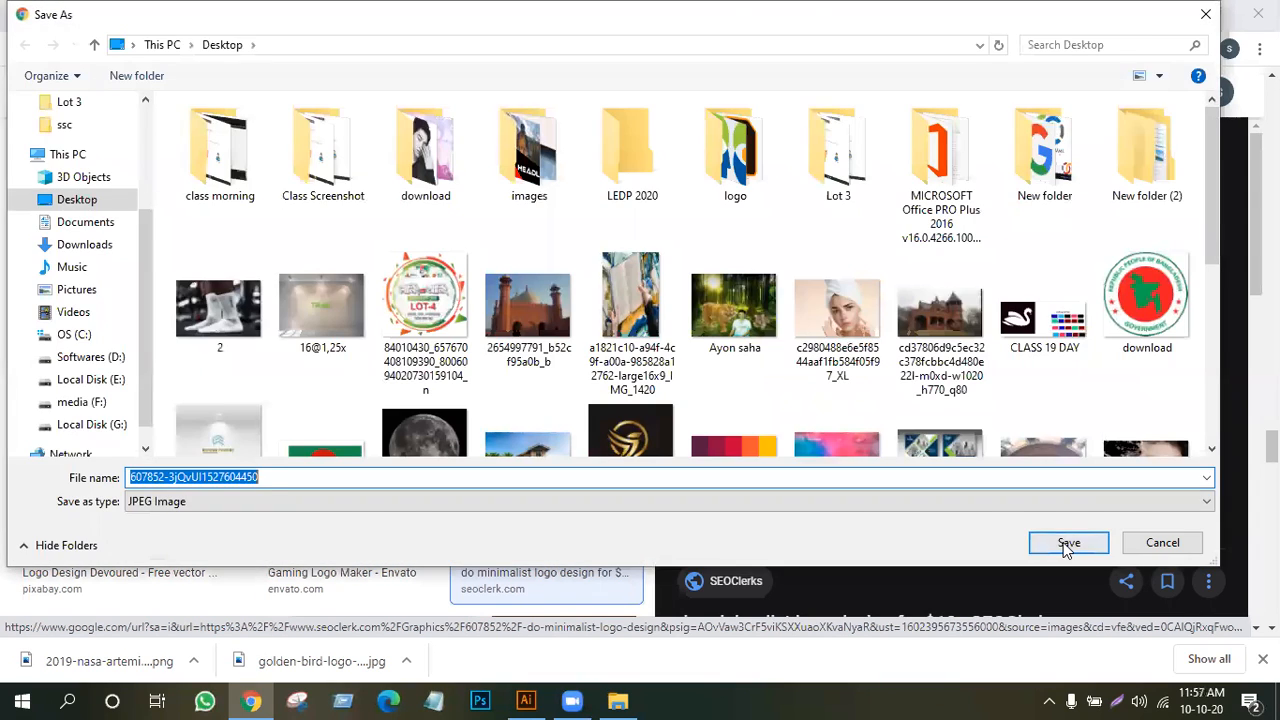
{"action": "left_click", "coordinate": [1063, 542]}
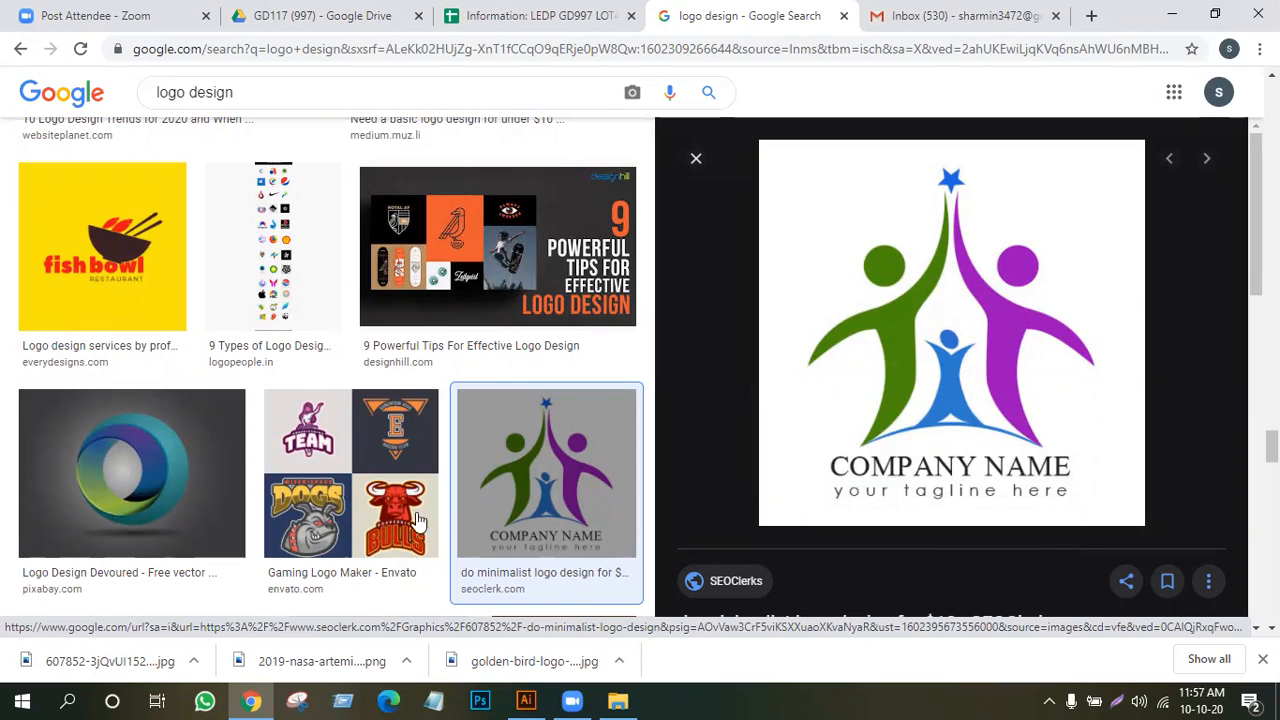
Switch to Illustrator and create a new 500 x 500 px document with one artboard.
{"action": "left_click", "coordinate": [526, 700]}
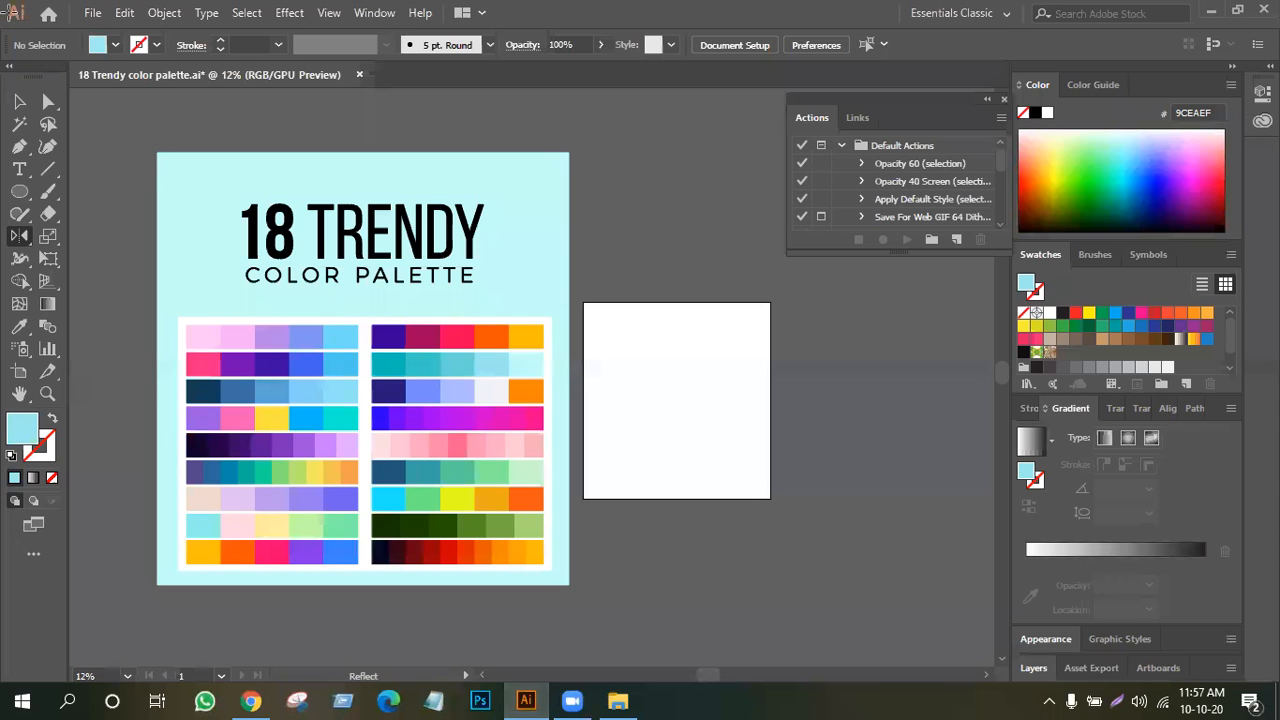
{"action": "left_click", "coordinate": [93, 14]}
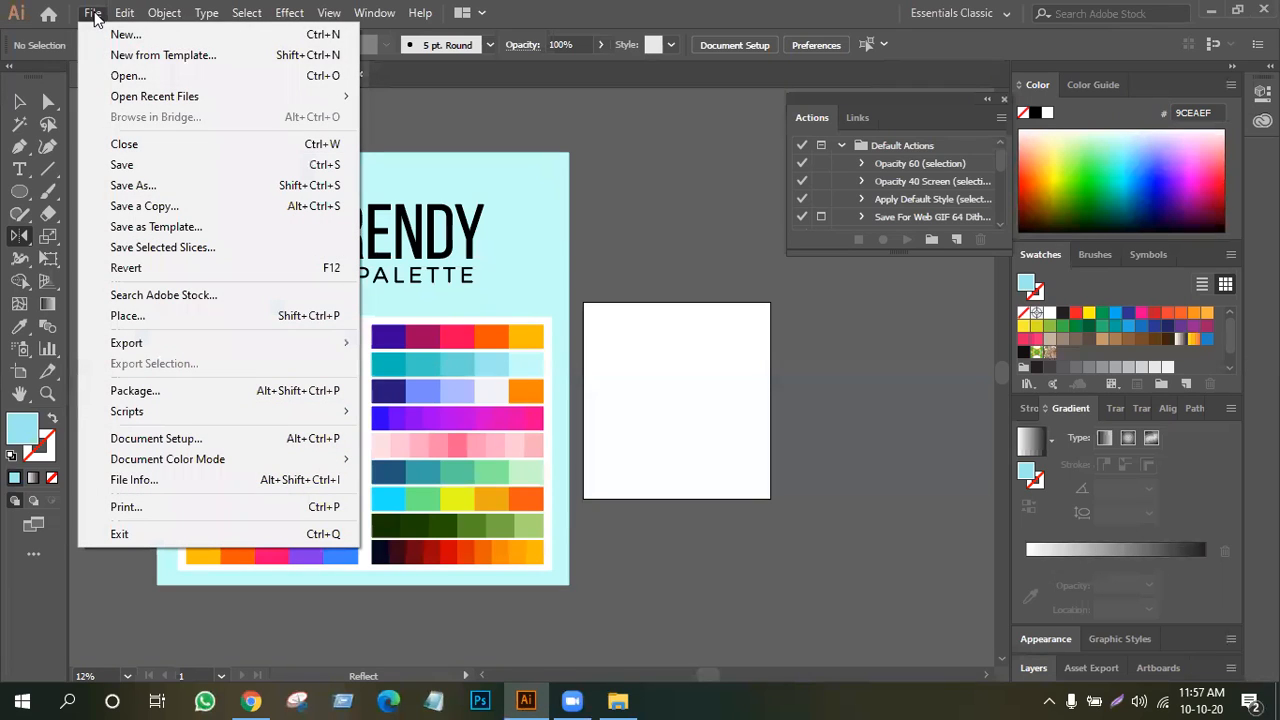
{"action": "left_click", "coordinate": [128, 34]}
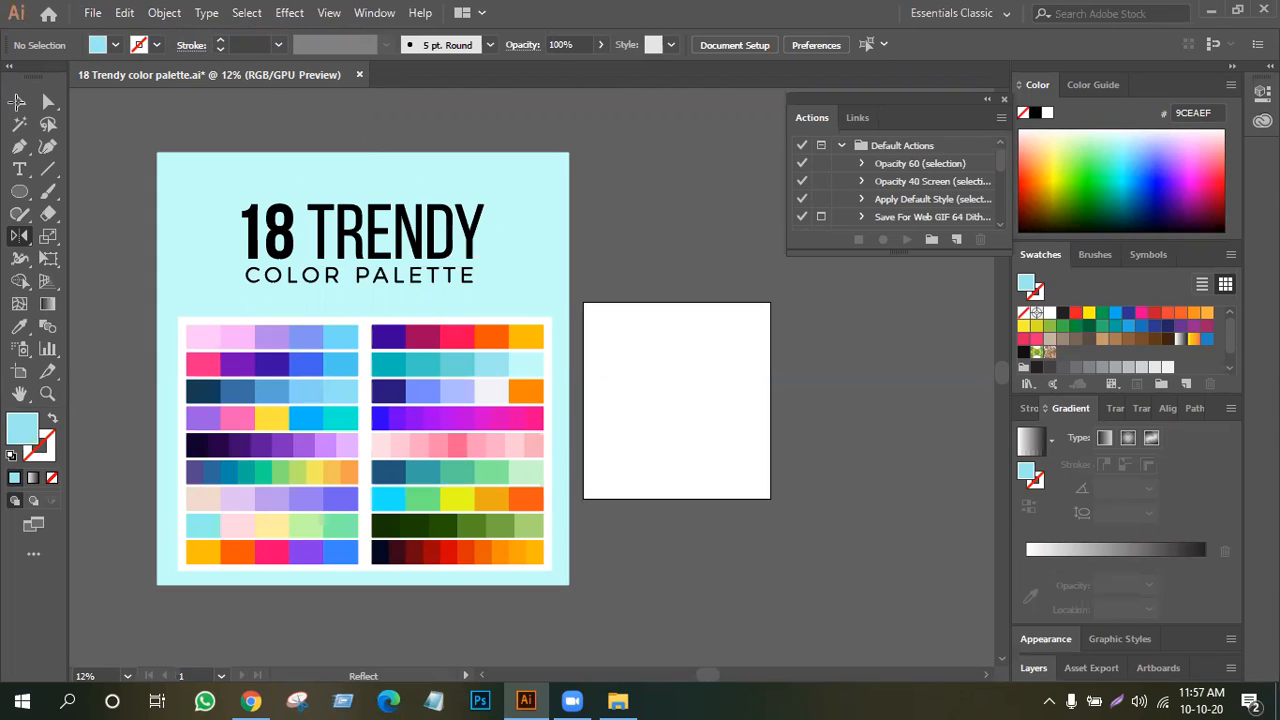
{"action": "left_click", "coordinate": [19, 102]}
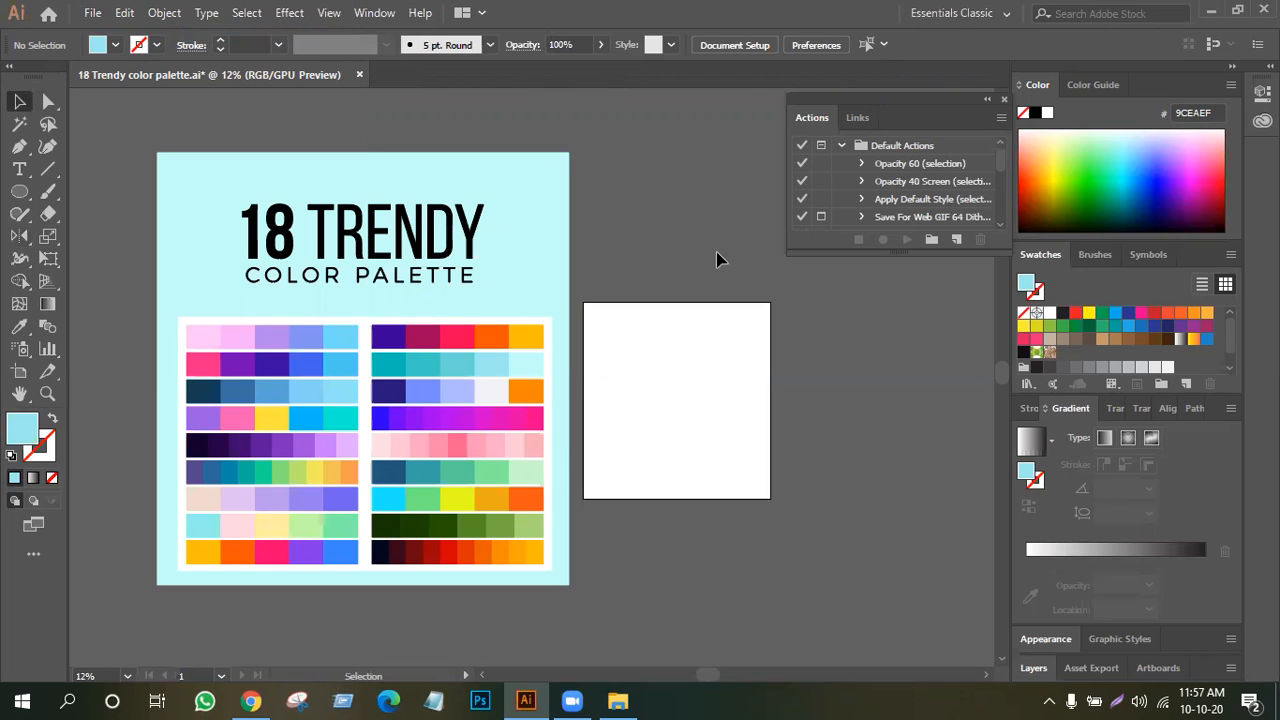
{"action": "key", "text": "ctrl+n"}
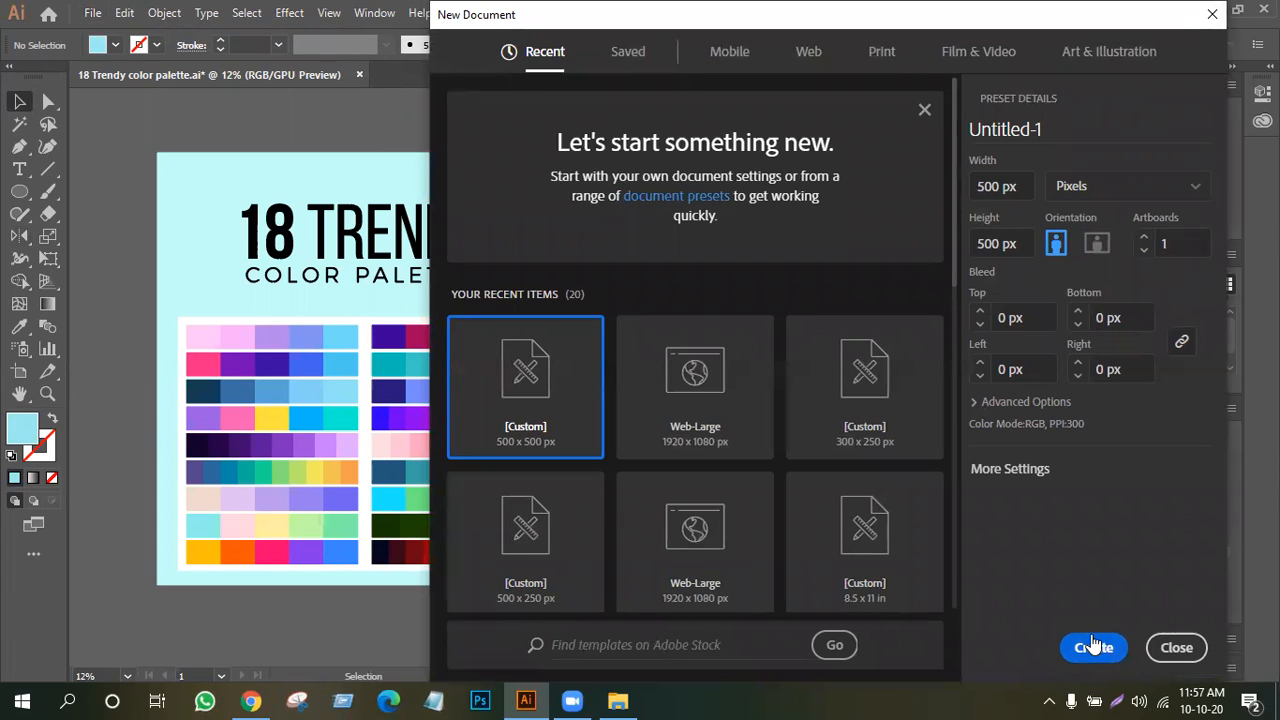
{"action": "left_click", "coordinate": [1093, 647]}
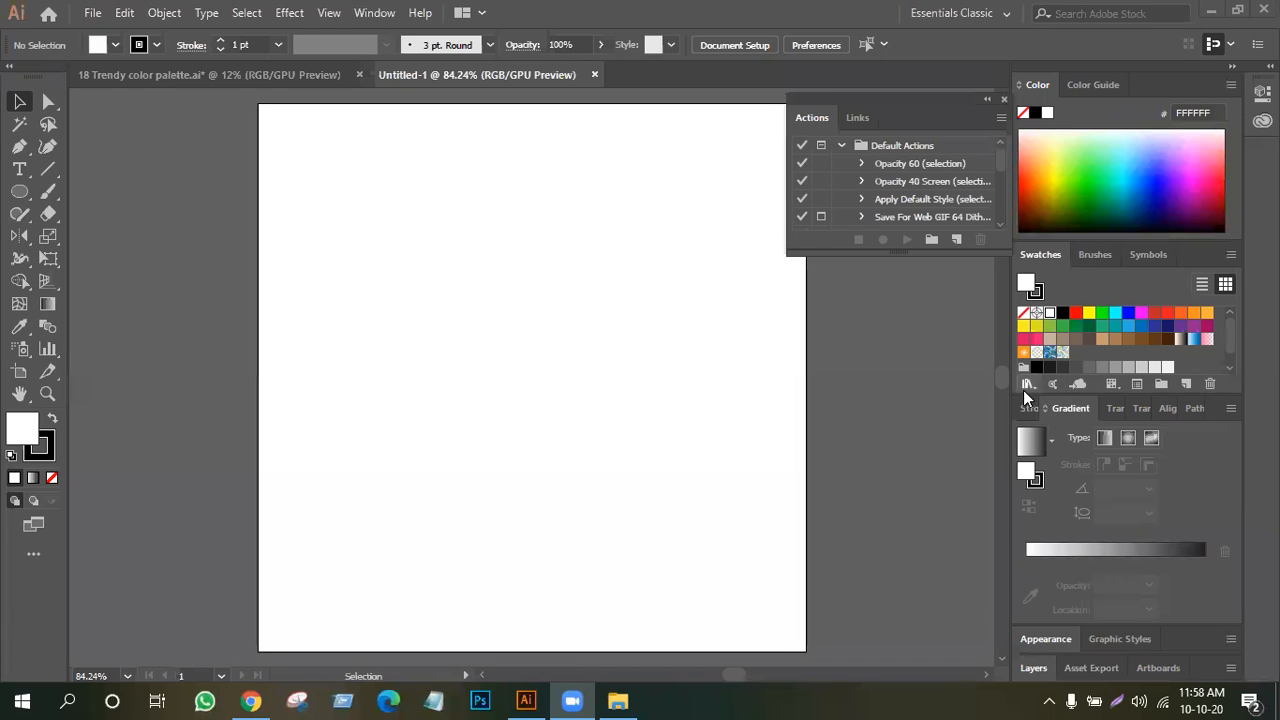
Open the Water gradient swatch library and move it clear of the artboard's middle.
{"action": "left_click", "coordinate": [1027, 385]}
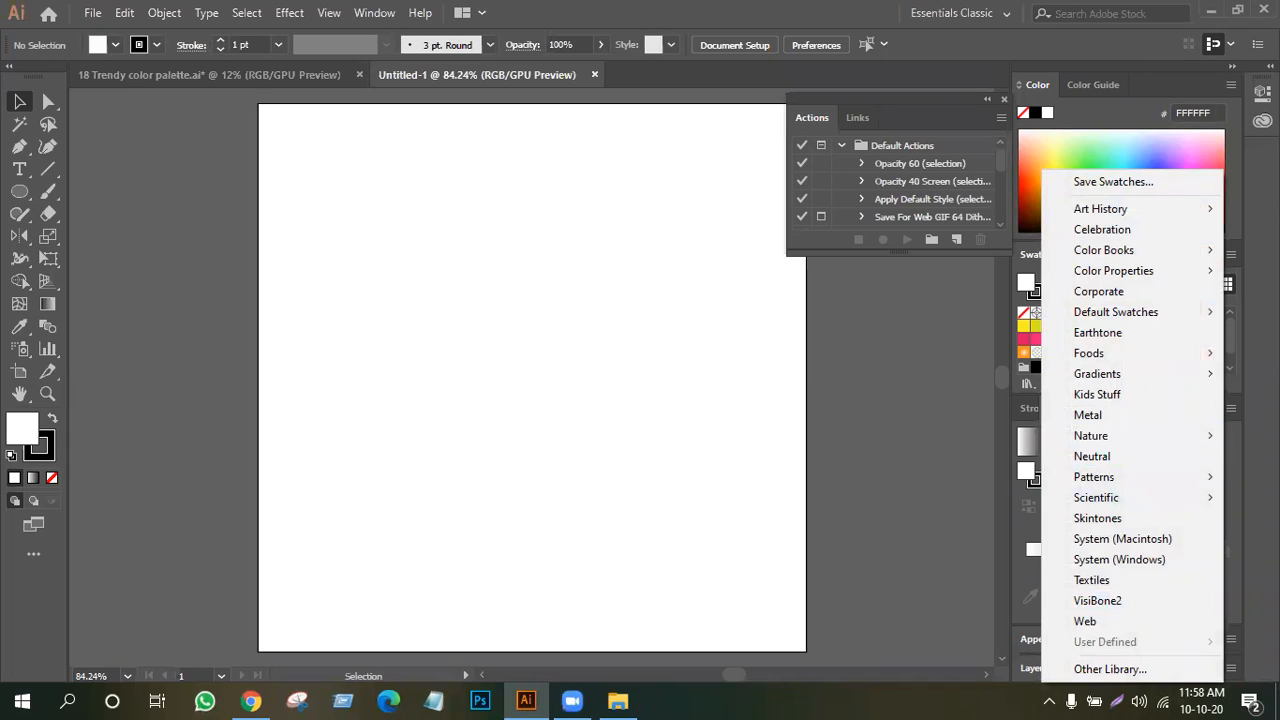
{"action": "mouse_move", "coordinate": [1132, 374]}
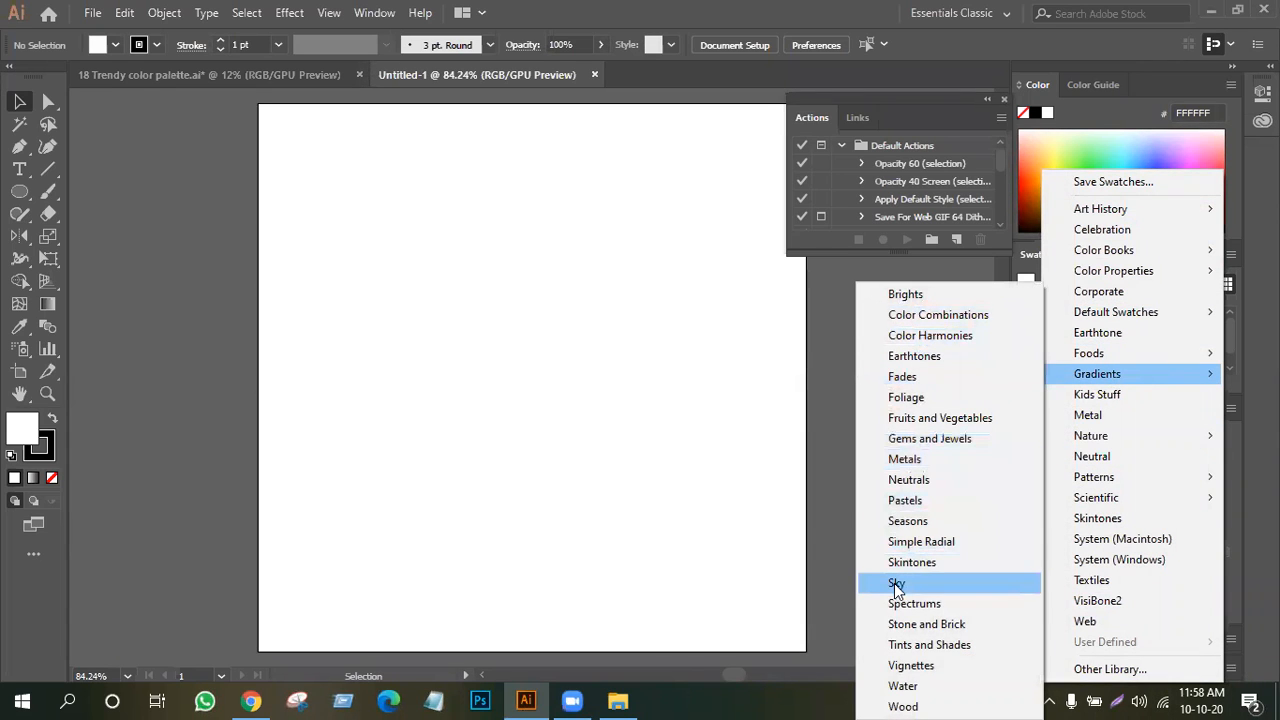
{"action": "left_click", "coordinate": [918, 688]}
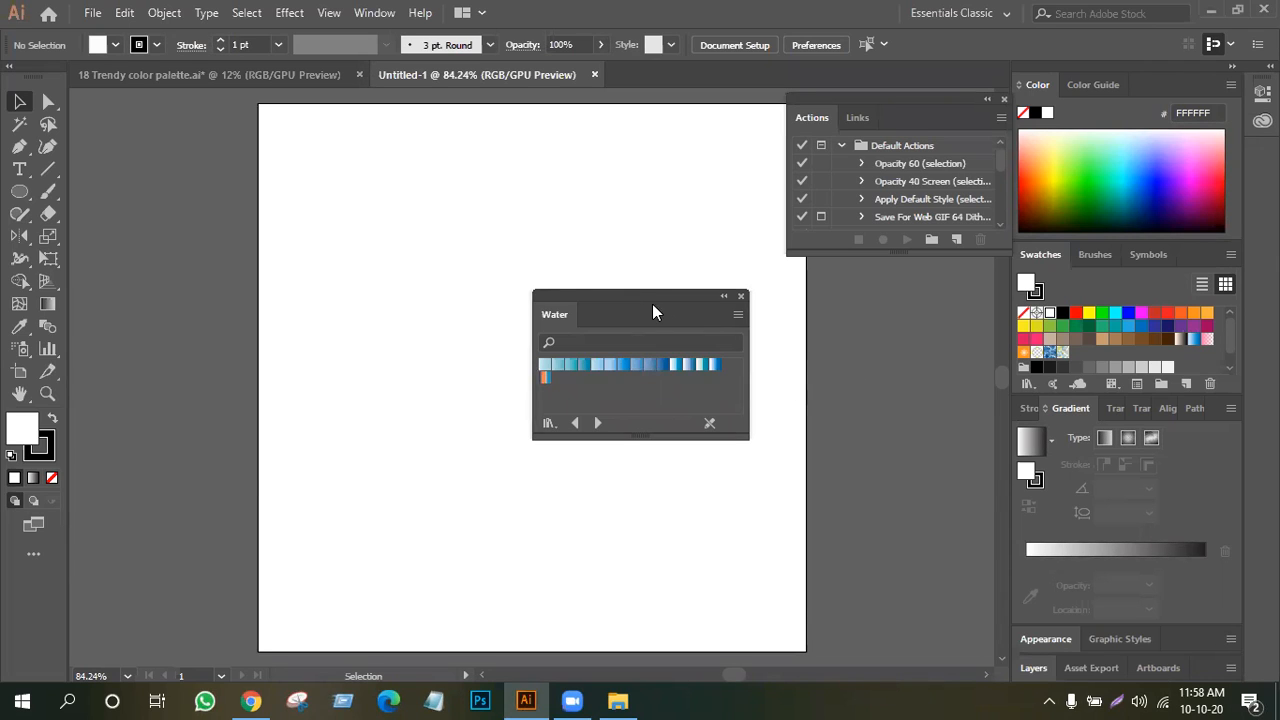
{"action": "left_click_drag", "start_coordinate": [647, 289], "coordinate": [893, 303]}
Draw an ellipse about 159 x 148 px in the artboard's upper-left area and fill it with the Water With Horizon 3 gradient.
{"action": "left_click", "coordinate": [10, 192]}
{"action": "left_click_drag", "start_coordinate": [322, 215], "coordinate": [496, 374]}
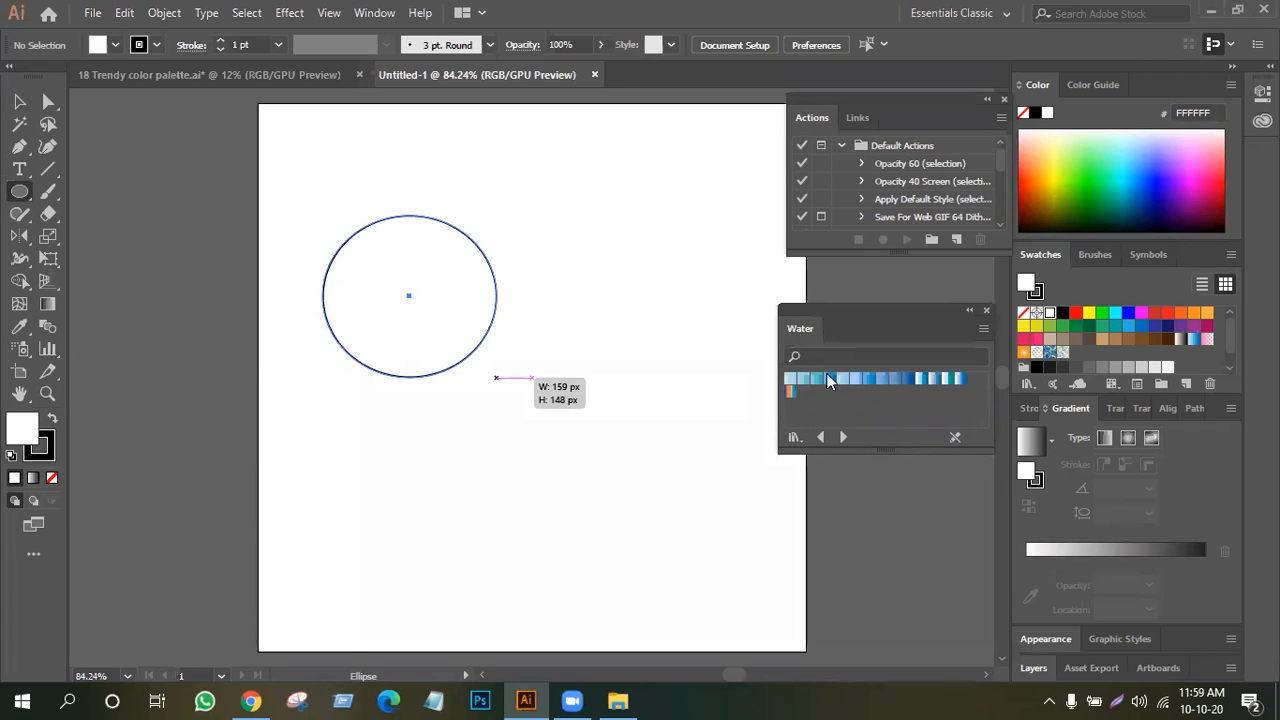
{"action": "left_click", "coordinate": [828, 379]}
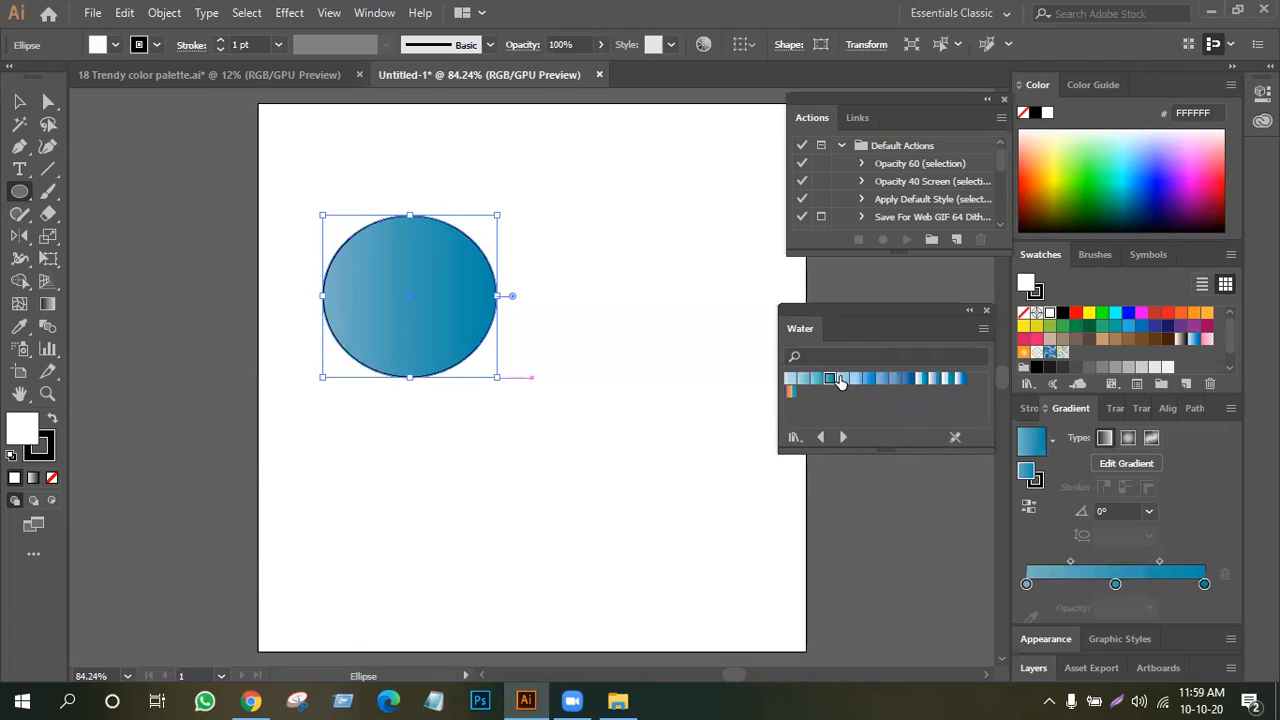
{"action": "left_click", "coordinate": [866, 379]}
{"action": "left_click", "coordinate": [856, 380]}
{"action": "left_click", "coordinate": [934, 379]}
{"action": "left_click", "coordinate": [949, 380]}
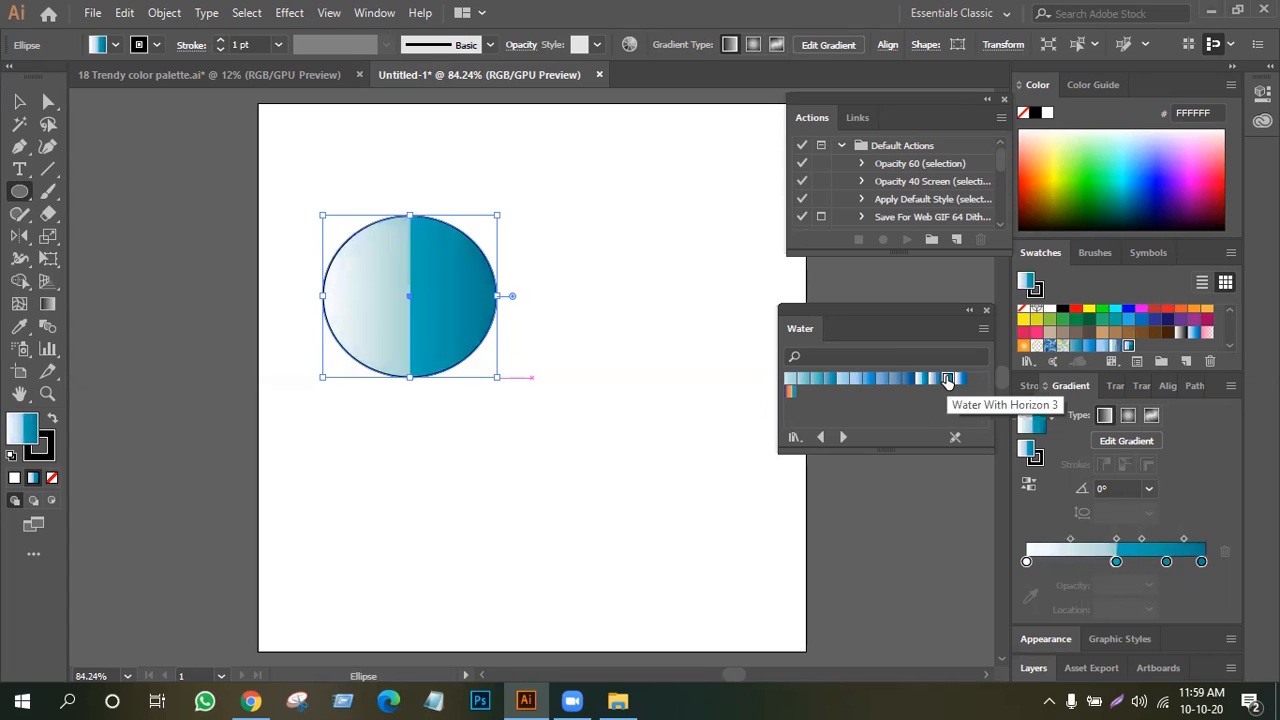
Try the radial gradient type on the ellipse, return it to linear, and close the Water library.
{"action": "left_click", "coordinate": [1128, 415]}
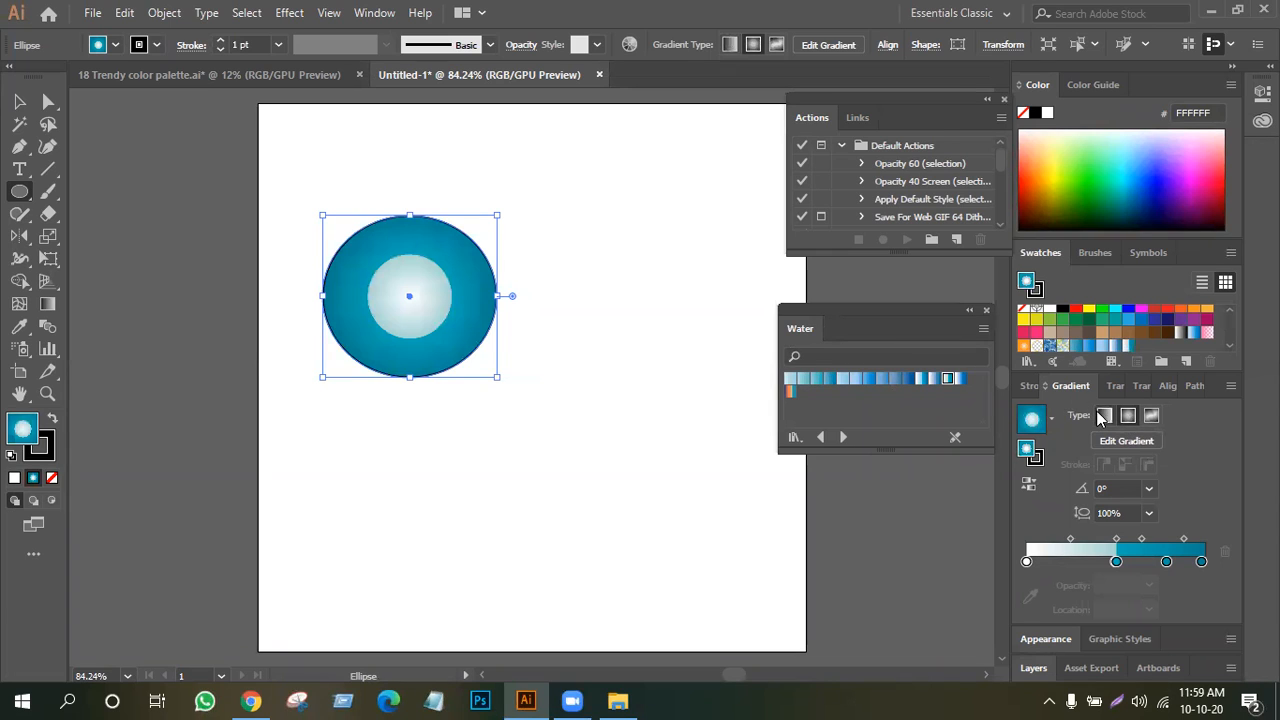
{"action": "left_click", "coordinate": [1104, 416]}
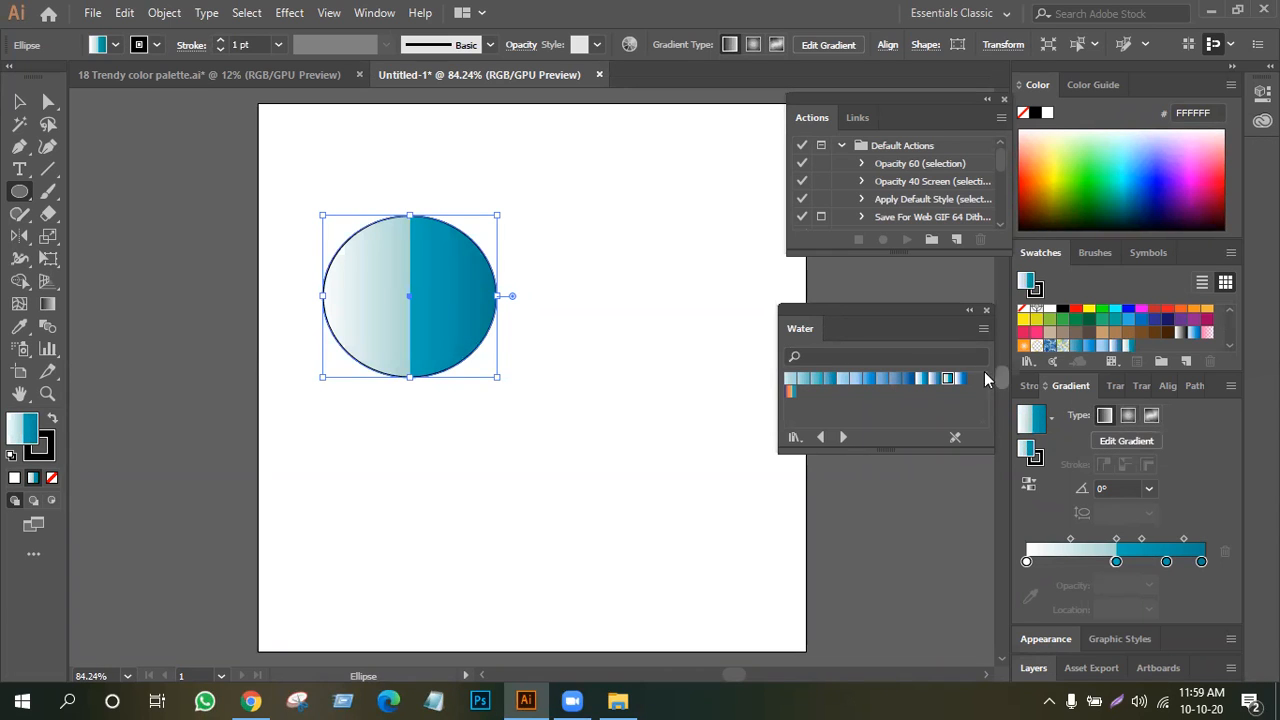
{"action": "left_click", "coordinate": [986, 311]}
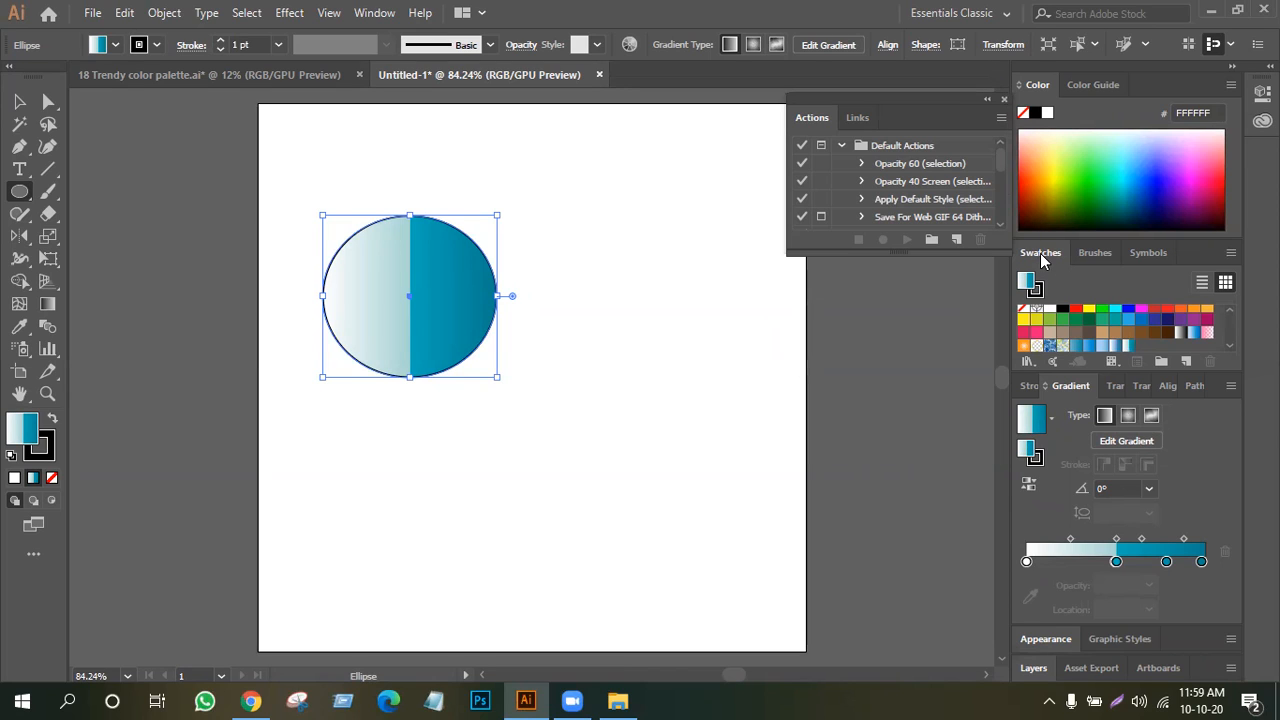
Try gradients from the Neutrals library on the ellipse, ending with a brown-beige one, and close the library.
{"action": "left_click", "coordinate": [1028, 362]}
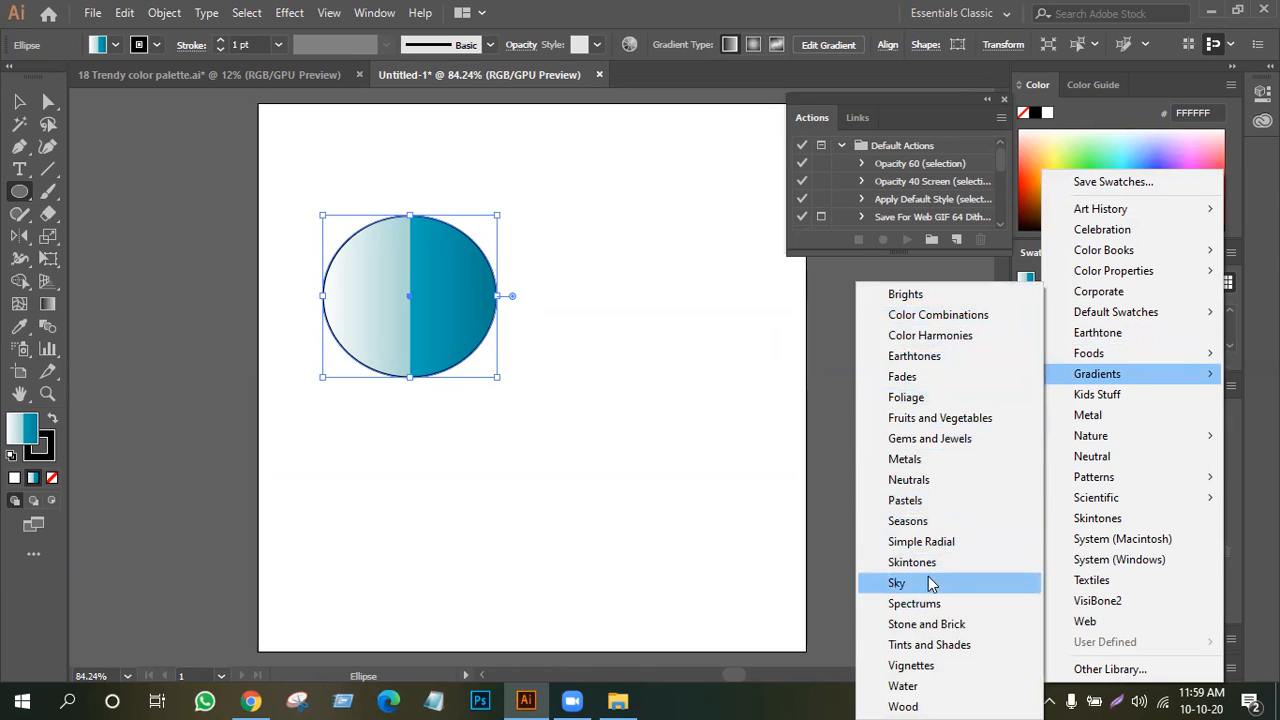
{"action": "left_click", "coordinate": [950, 482]}
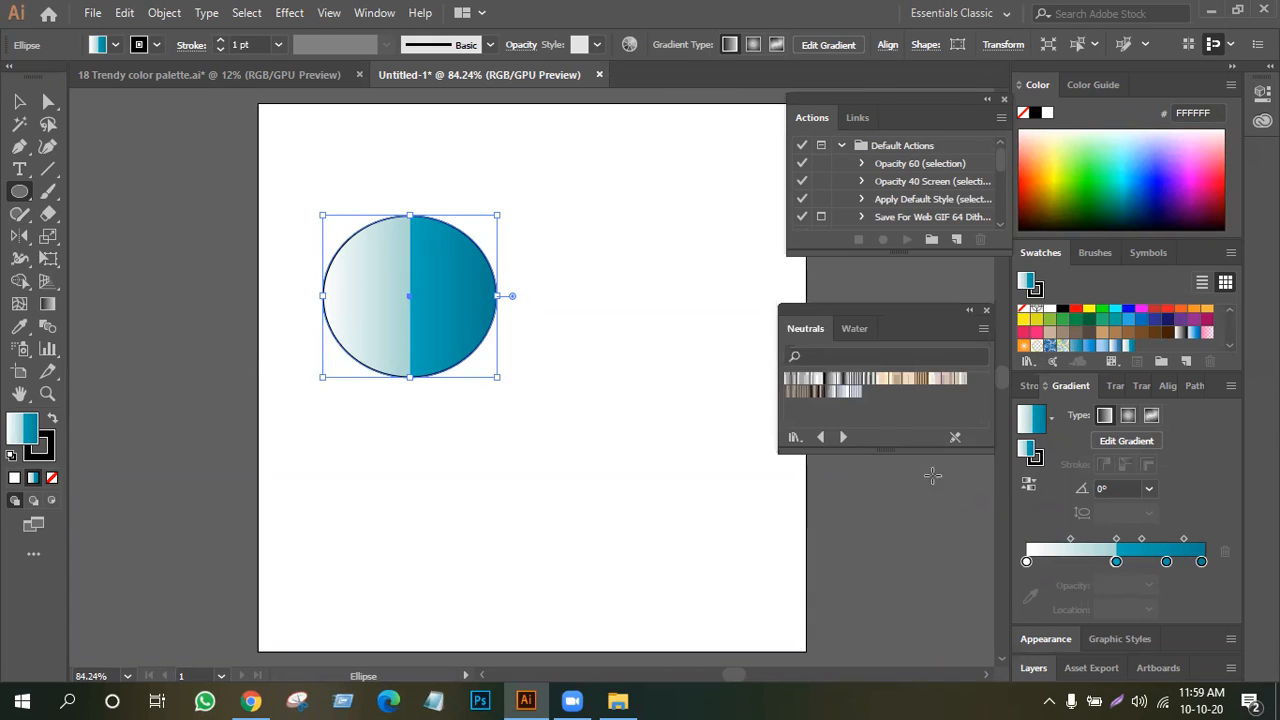
{"action": "left_click", "coordinate": [882, 380]}
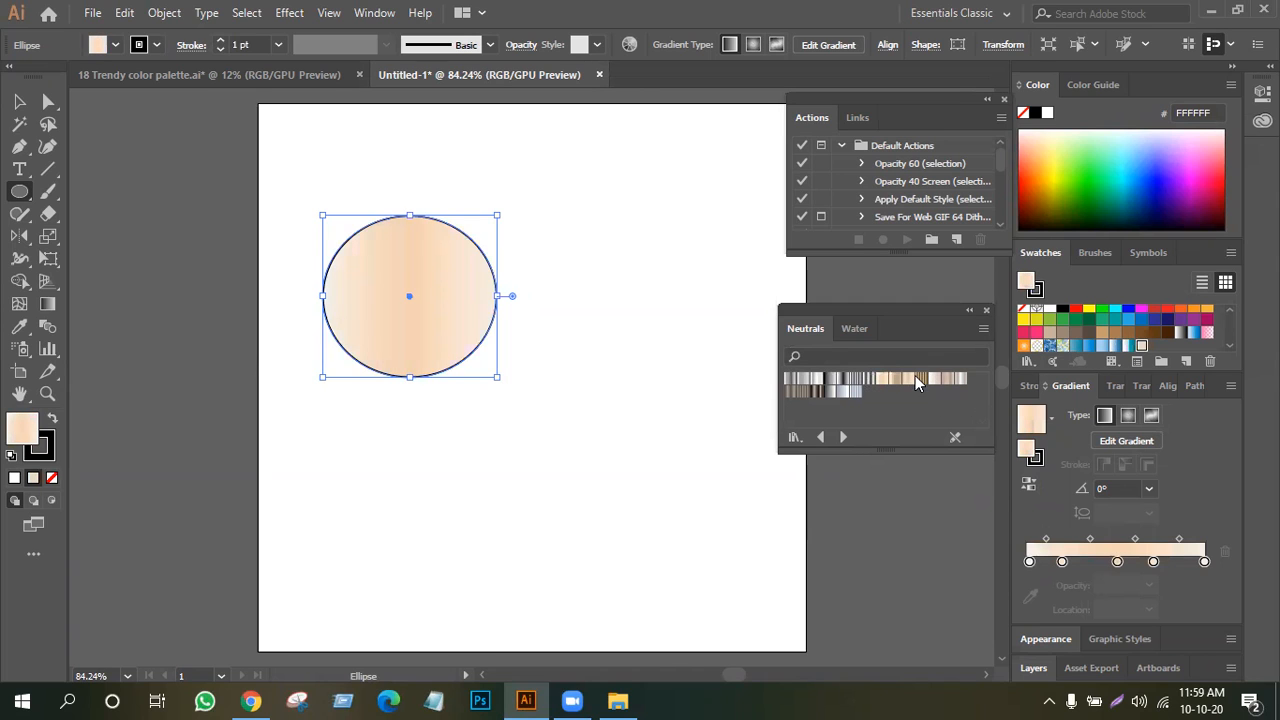
{"action": "left_click", "coordinate": [922, 378]}
{"action": "left_click", "coordinate": [947, 378]}
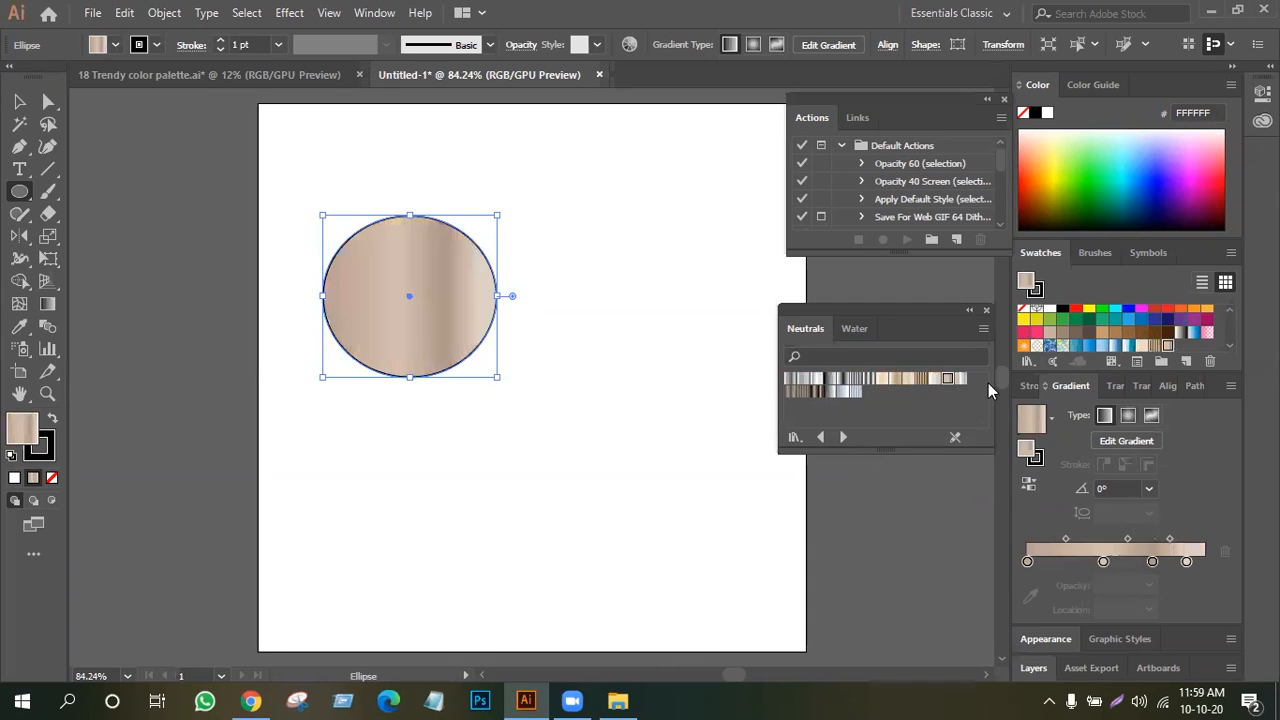
{"action": "left_click", "coordinate": [985, 309]}
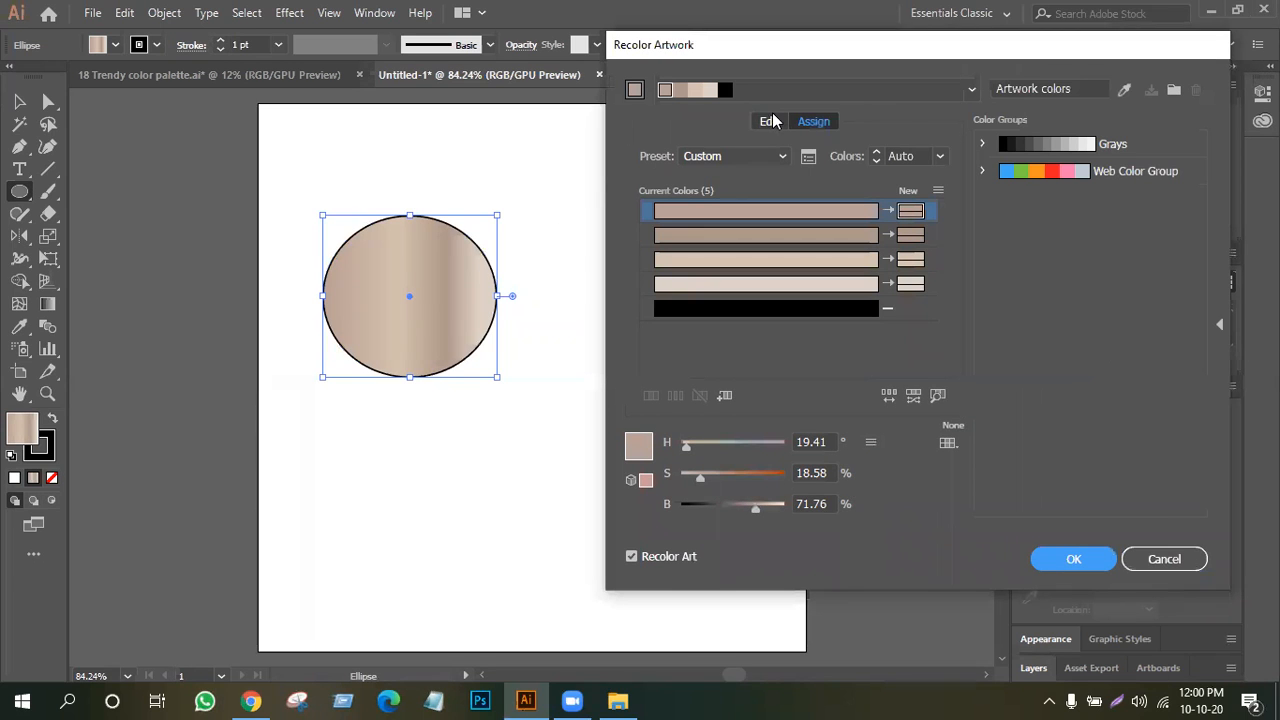
Recolor the ellipse's gradient in Recolor Artwork with 63% brightness for the first color and shifted color-wheel hues, and delete the ellipse.
{"action": "mouse_move", "coordinate": [753, 508]}
{"action": "left_mouse_down"}
{"action": "mouse_move", "coordinate": [731, 504]}
{"action": "mouse_move", "coordinate": [759, 508]}
{"action": "mouse_move", "coordinate": [745, 508]}
{"action": "left_mouse_up"}
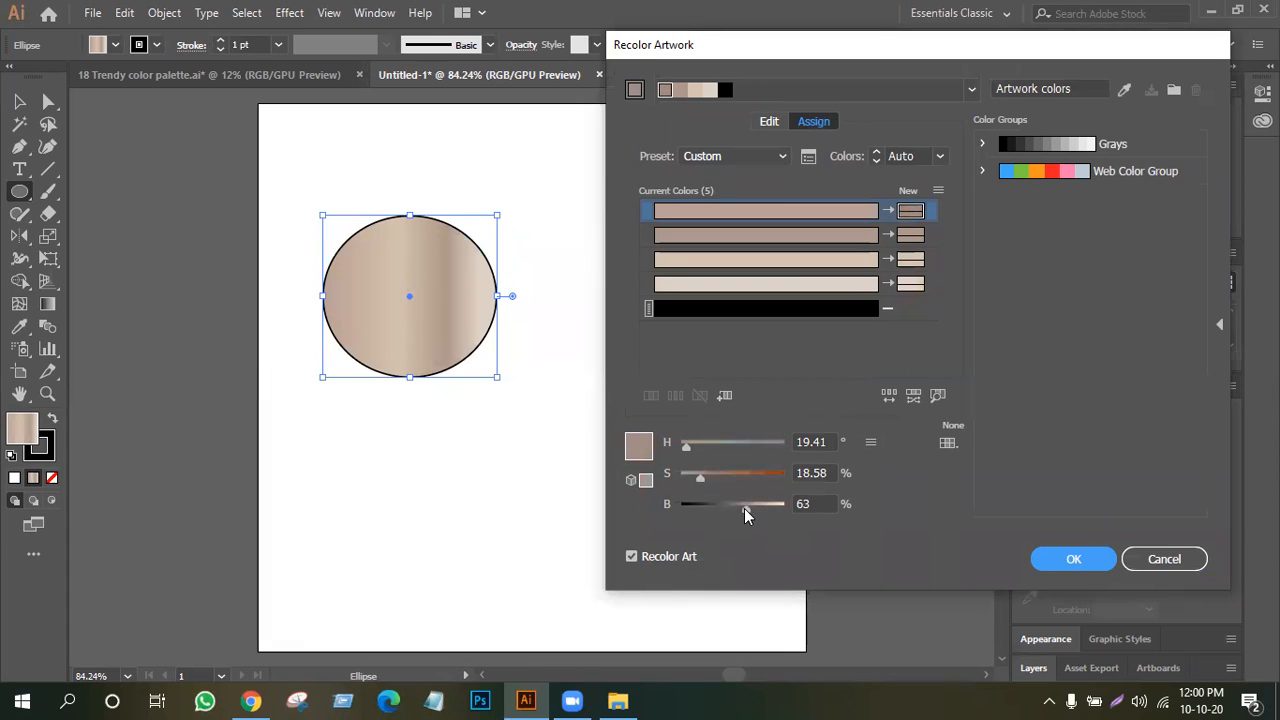
{"action": "left_click", "coordinate": [768, 125]}
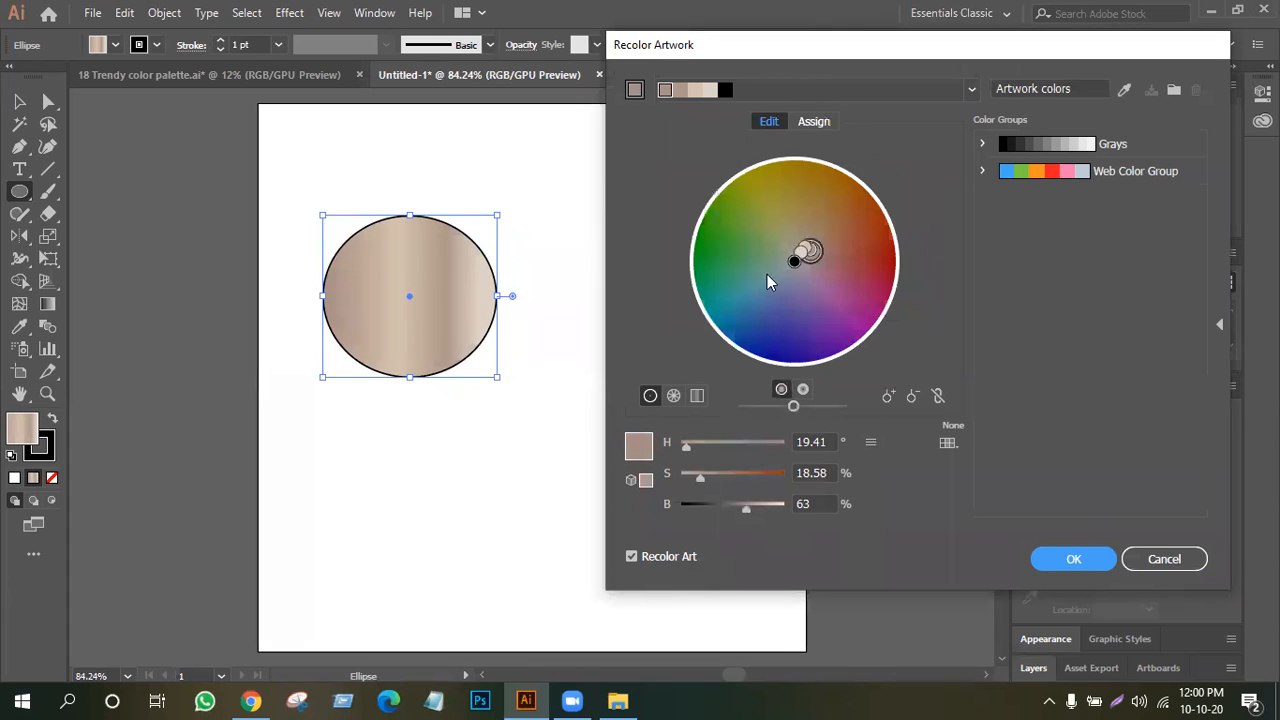
{"action": "left_click_drag", "start_coordinate": [810, 259], "coordinate": [803, 317]}
{"action": "mouse_move", "coordinate": [808, 250]}
{"action": "left_mouse_down"}
{"action": "mouse_move", "coordinate": [760, 246]}
{"action": "mouse_move", "coordinate": [820, 262]}
{"action": "mouse_move", "coordinate": [836, 291]}
{"action": "mouse_move", "coordinate": [806, 210]}
{"action": "mouse_move", "coordinate": [806, 231]}
{"action": "left_mouse_up"}
{"action": "left_click", "coordinate": [1073, 560]}
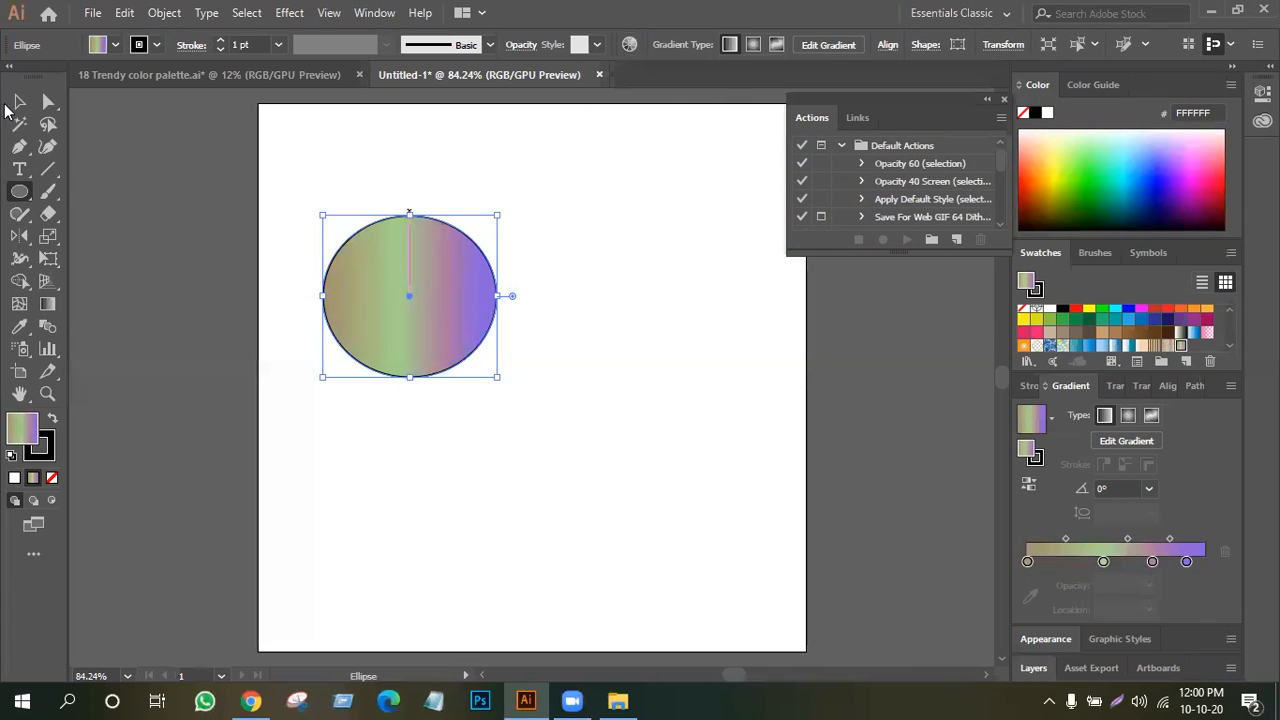
{"action": "left_click", "coordinate": [18, 103]}
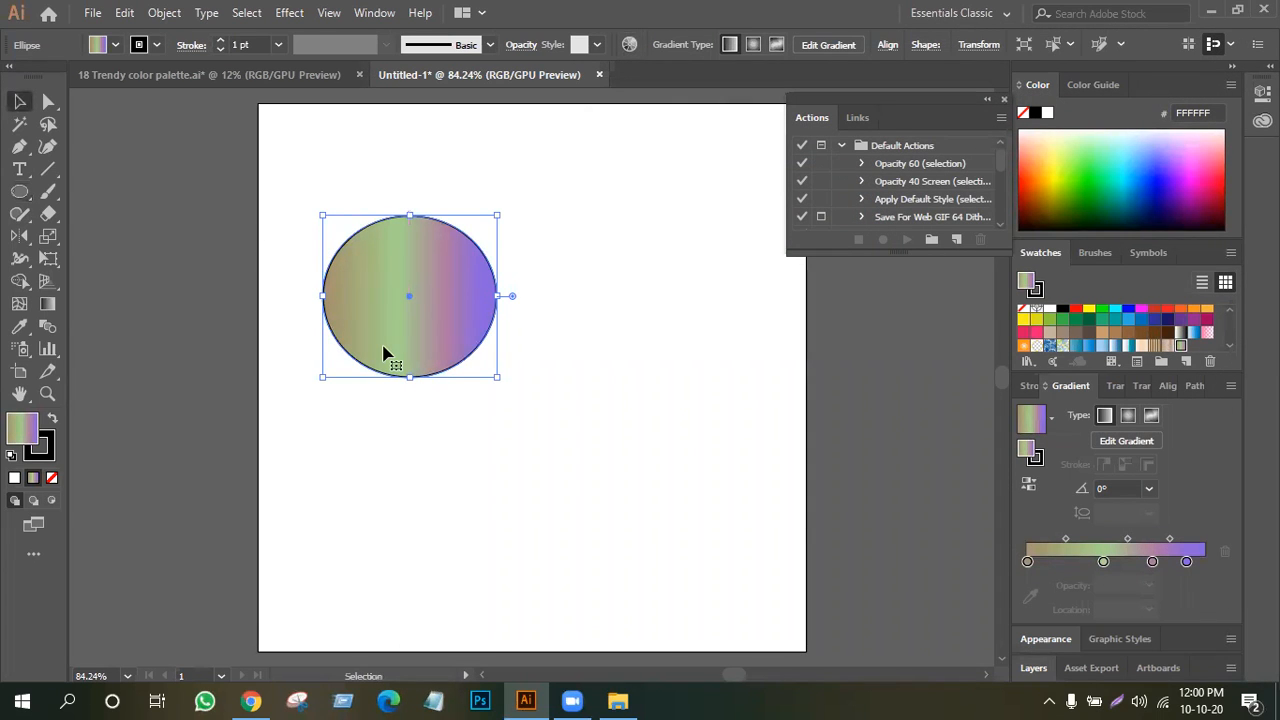
{"action": "key", "text": "Delete"}
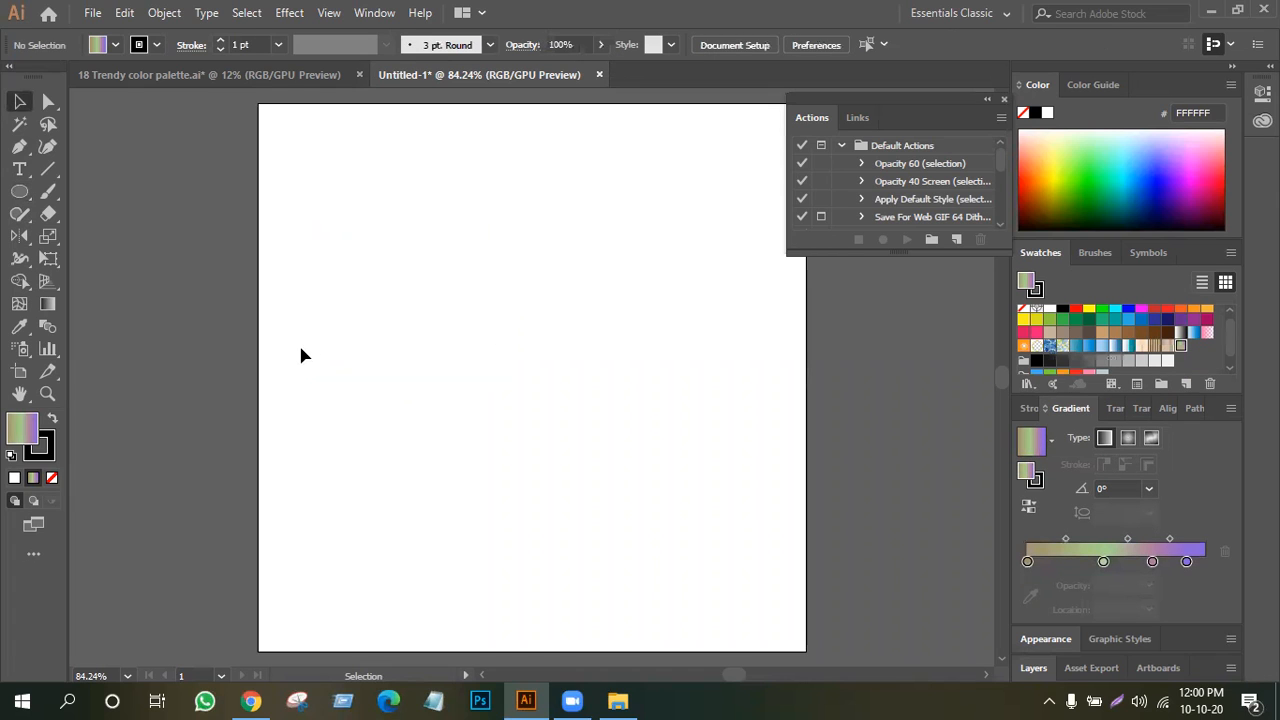
{"action": "left_click", "coordinate": [92, 13]}
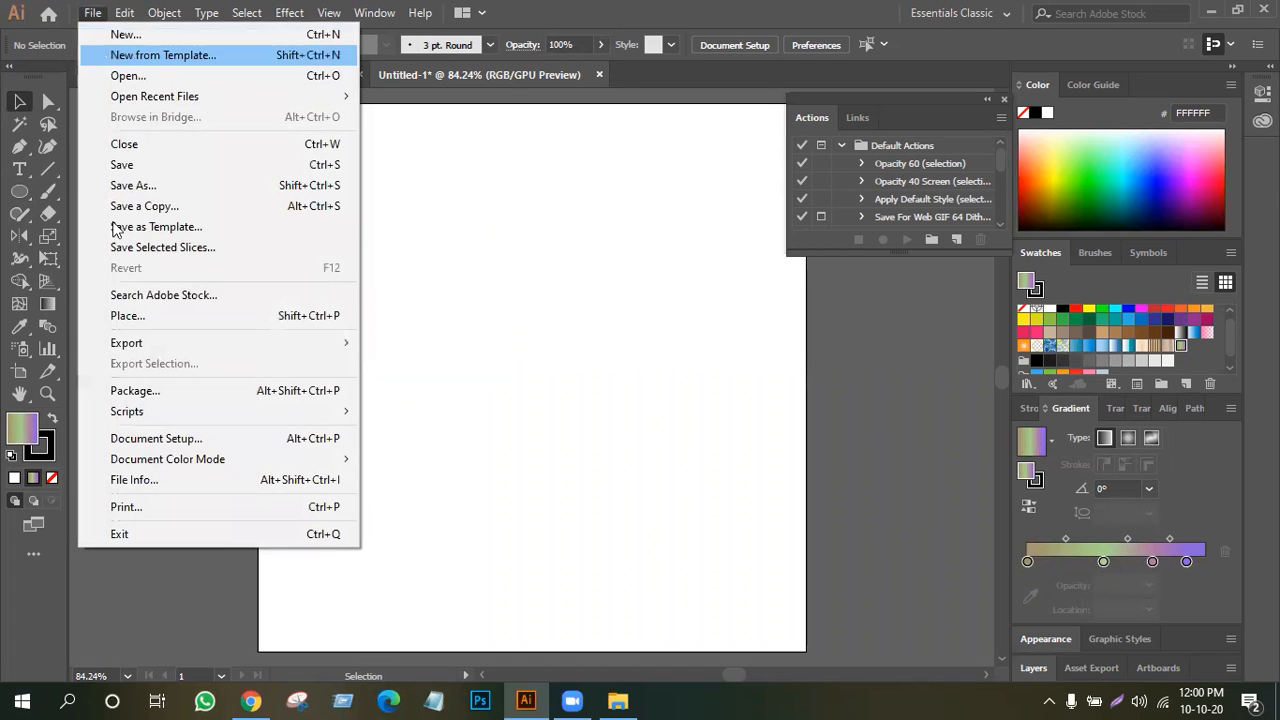
{"action": "left_click", "coordinate": [135, 313]}
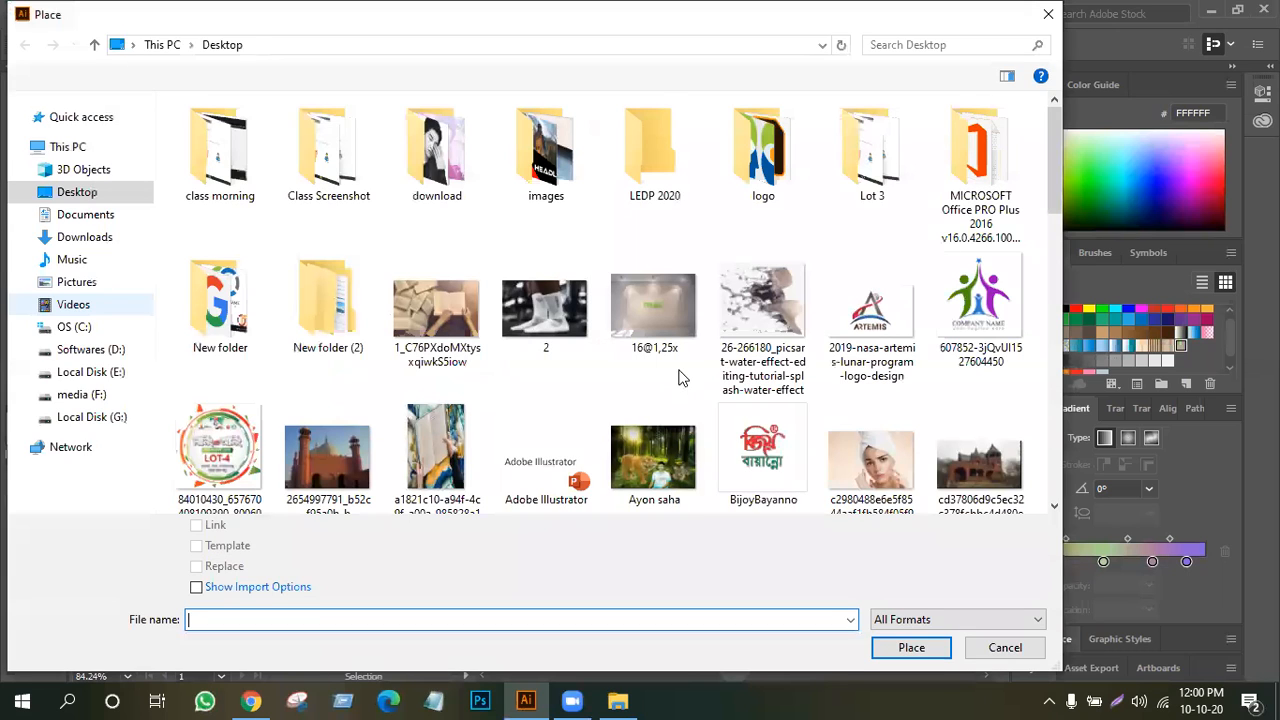
{"action": "left_click", "coordinate": [956, 316]}
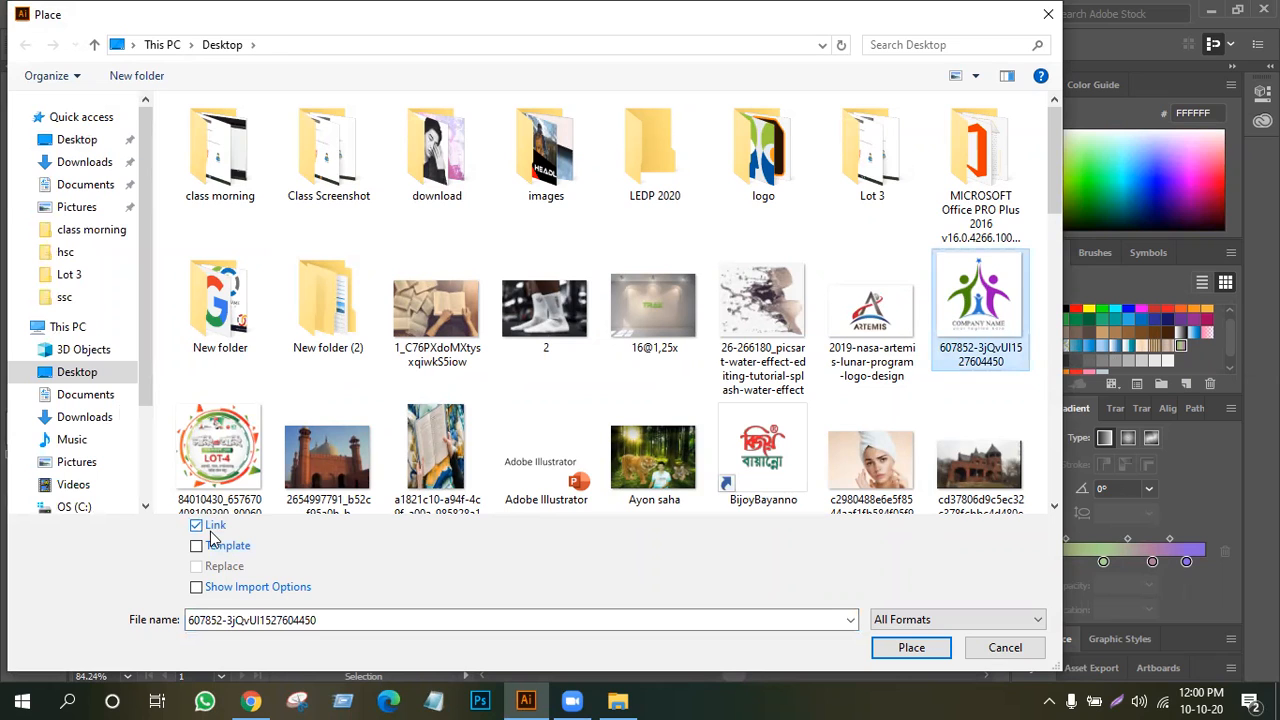
{"action": "left_click", "coordinate": [197, 527]}
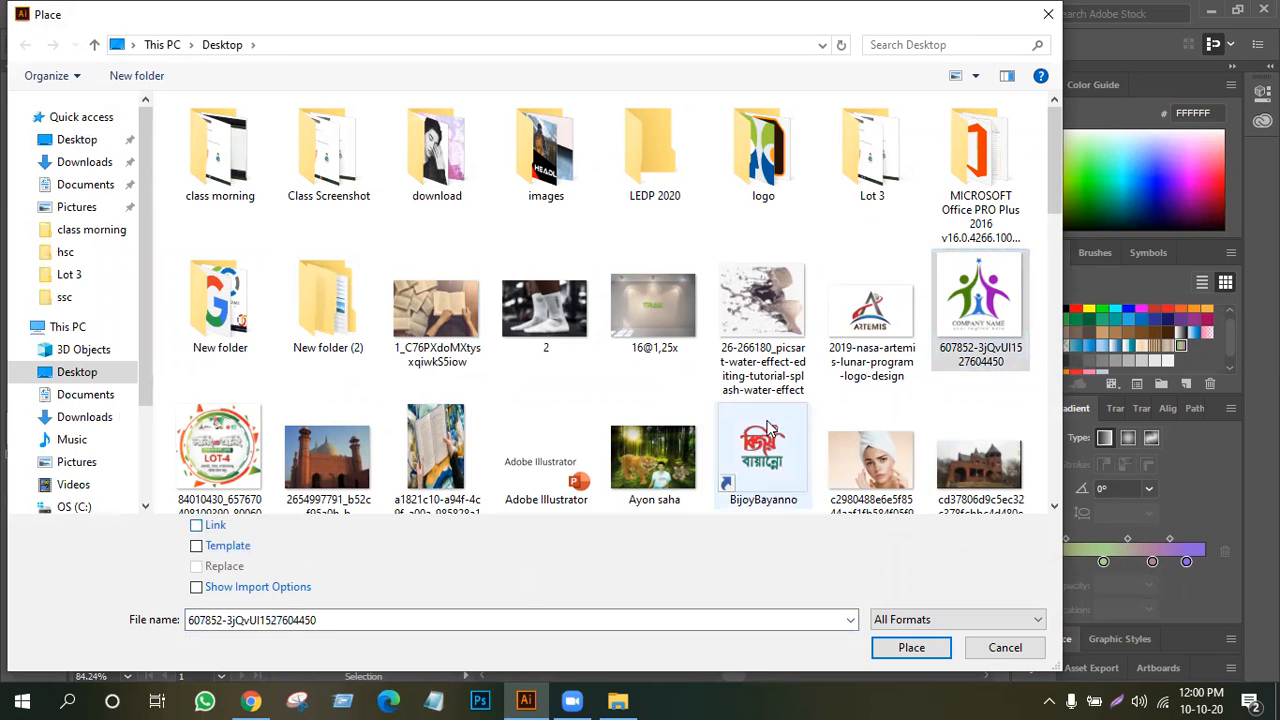
{"action": "left_click", "coordinate": [911, 648]}
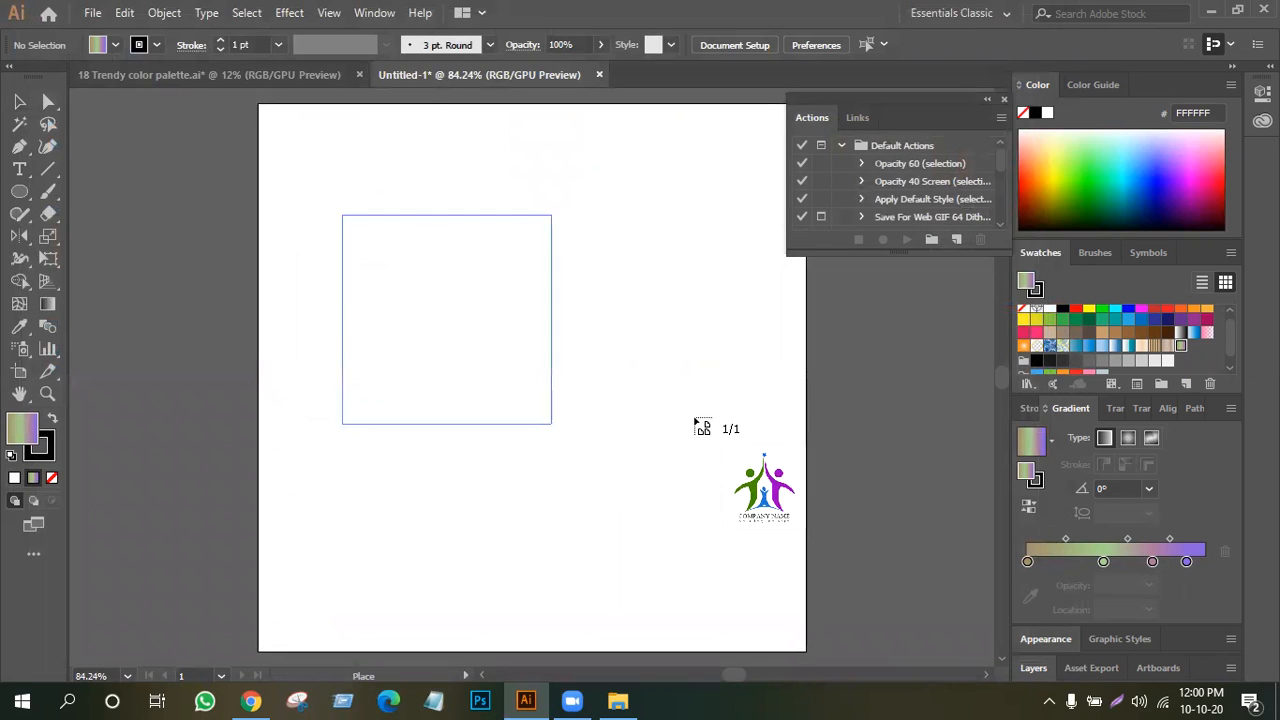
{"action": "left_click_drag", "start_coordinate": [745, 405], "coordinate": [742, 402]}
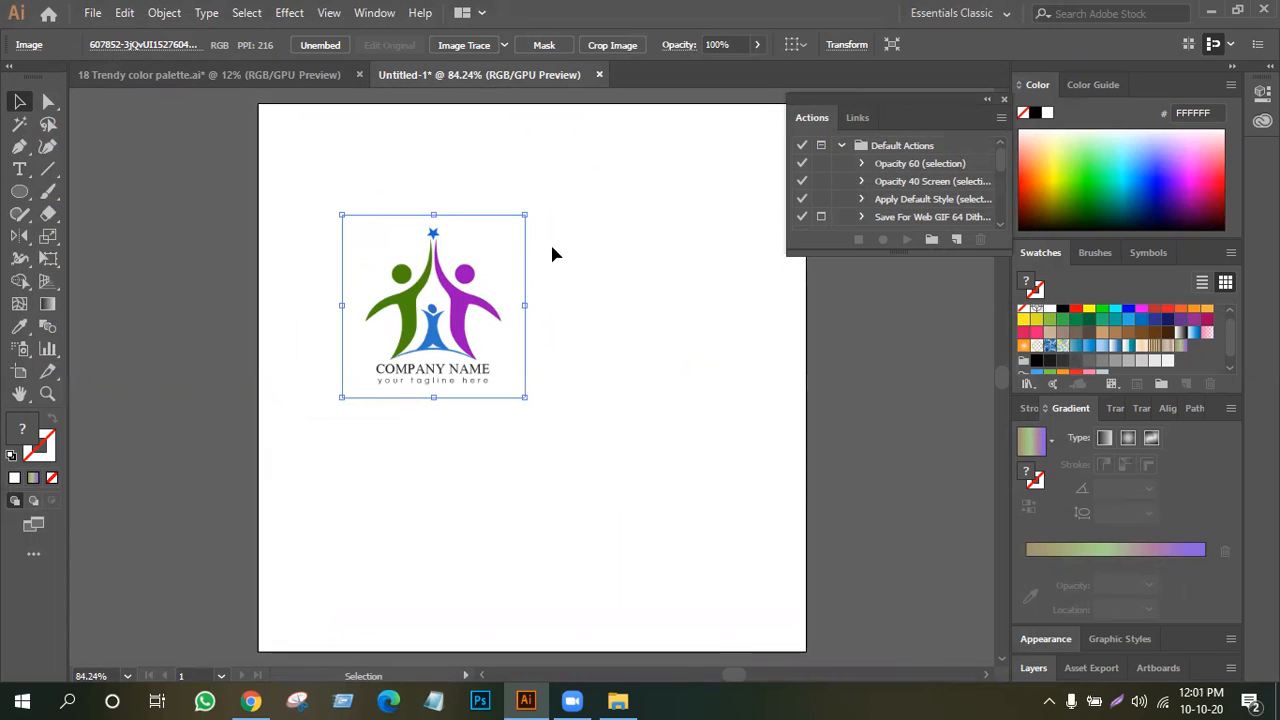
{"action": "left_click_drag", "start_coordinate": [440, 343], "coordinate": [446, 337]}
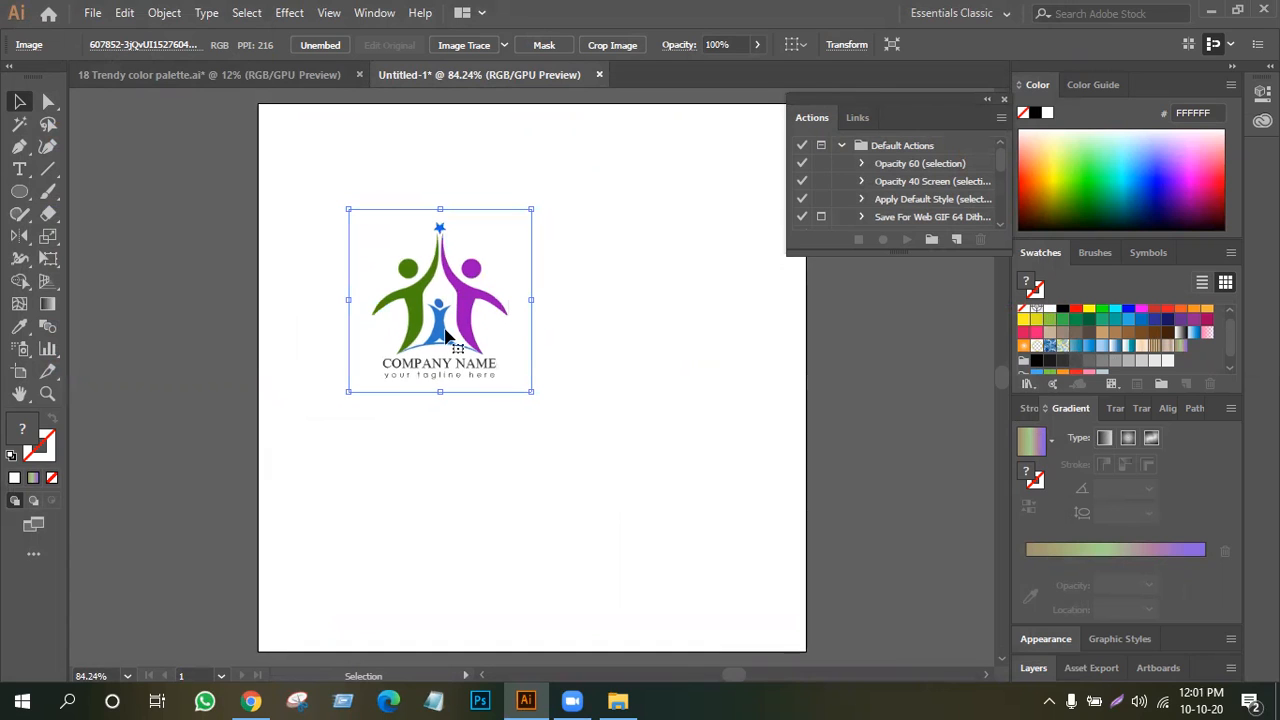
Place the Desktop image 2019-nasa-artemis-lunar-program-logo-design without linking, sized to fit beside the COMPANY NAME logo.
{"action": "left_click", "coordinate": [93, 13]}
{"action": "left_click", "coordinate": [169, 315]}
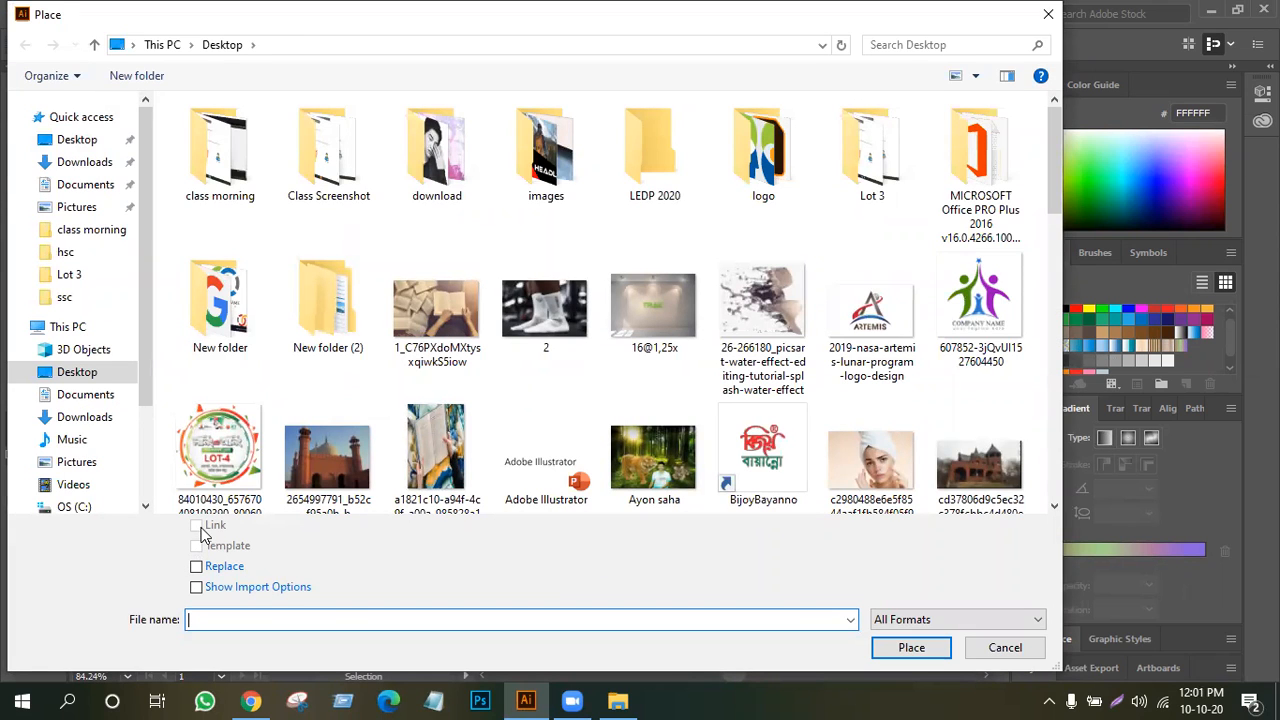
{"action": "left_click", "coordinate": [862, 333]}
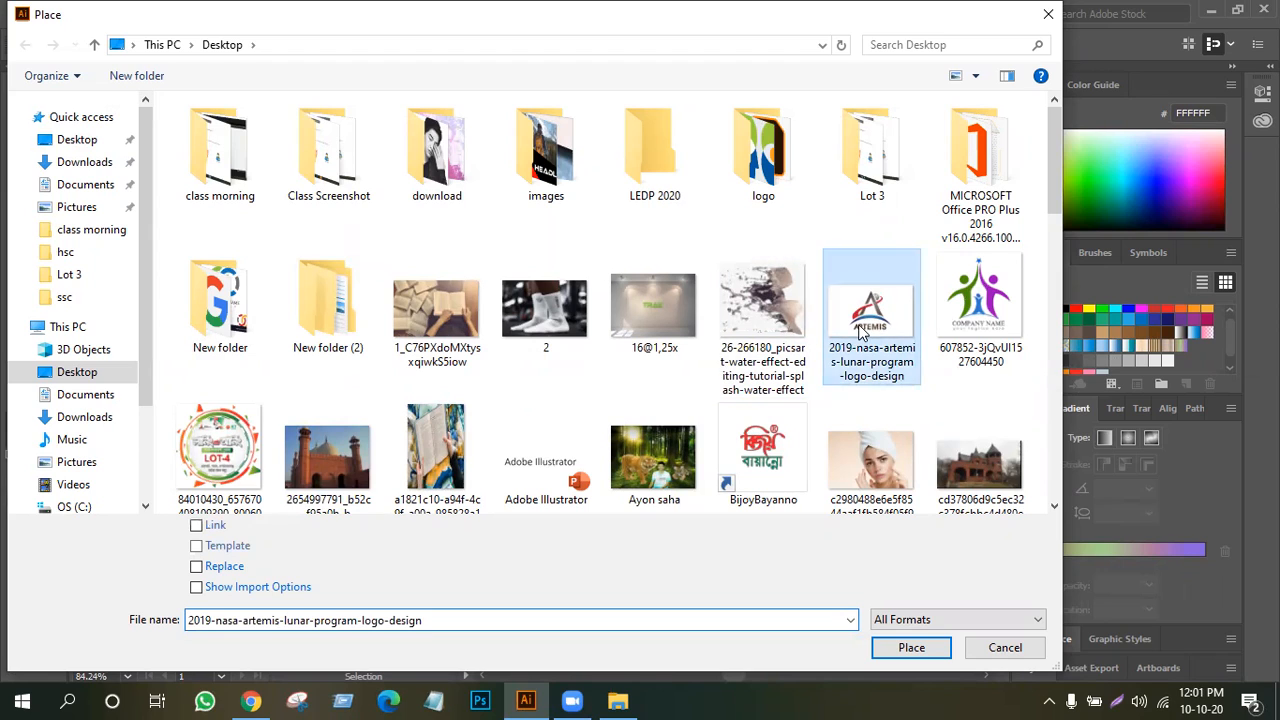
{"action": "left_click", "coordinate": [196, 530]}
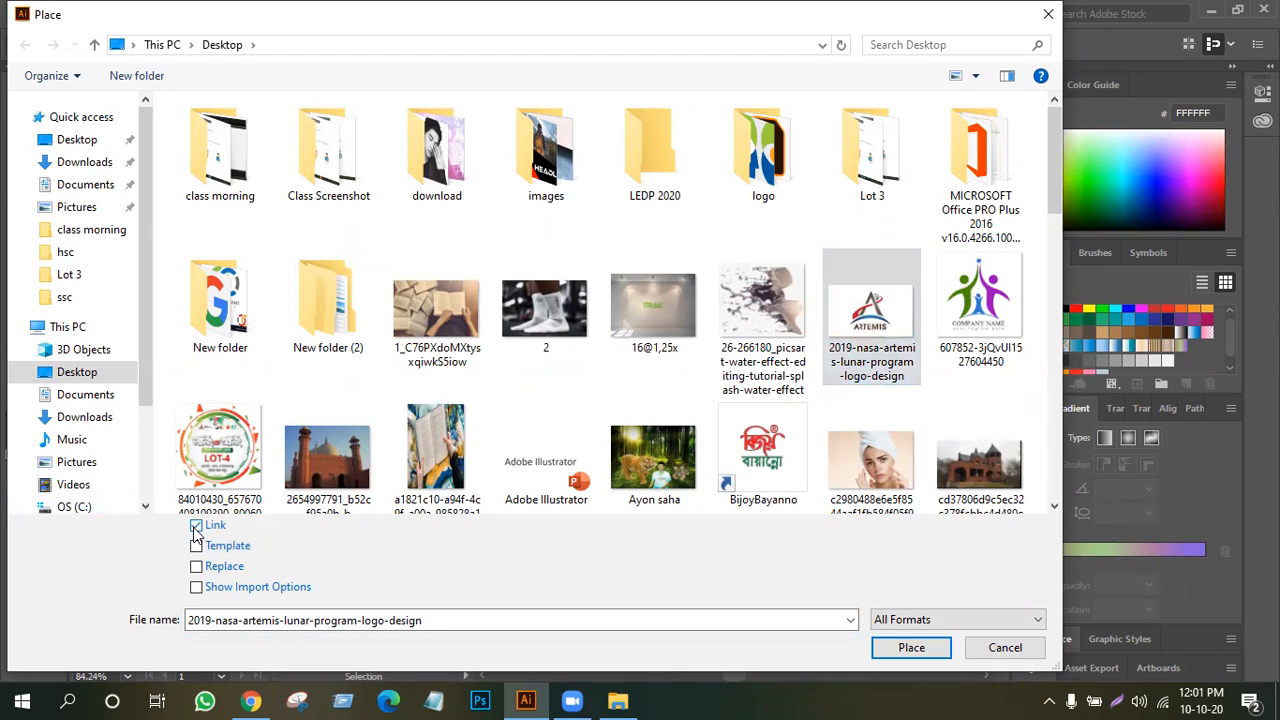
{"action": "left_click", "coordinate": [196, 527]}
{"action": "left_click", "coordinate": [873, 648]}
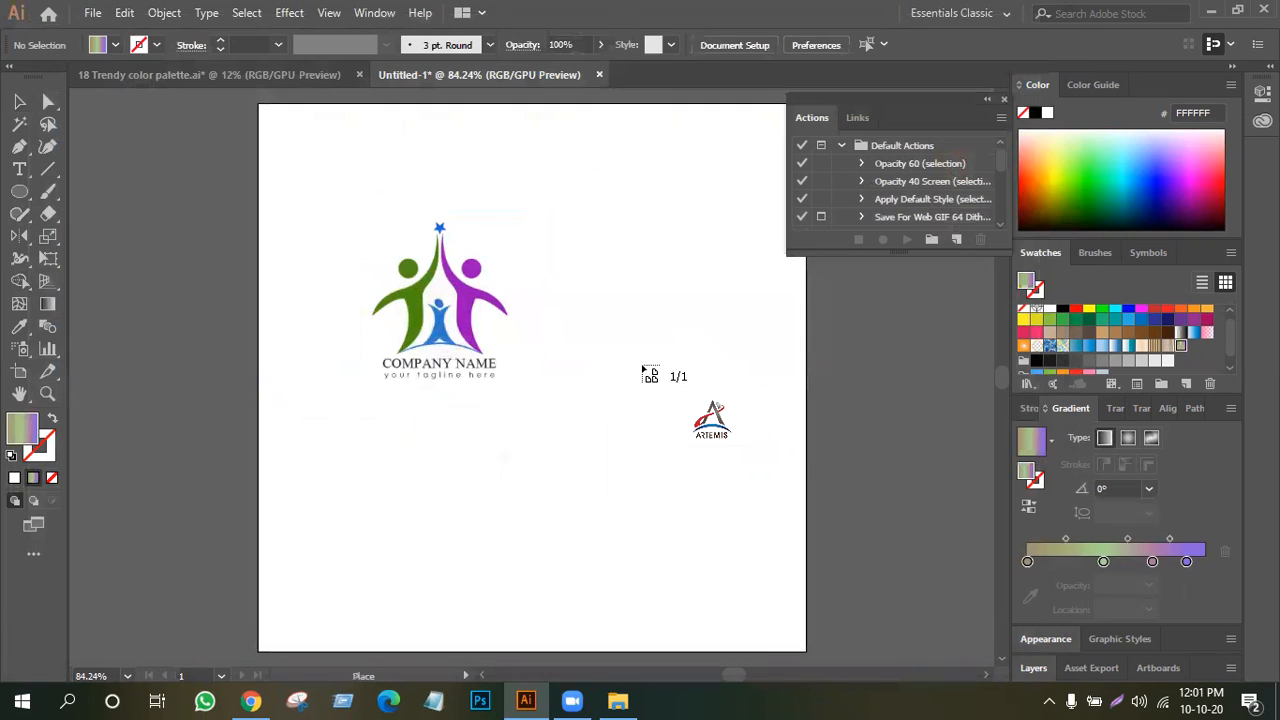
{"action": "left_click_drag", "start_coordinate": [575, 277], "coordinate": [797, 532]}
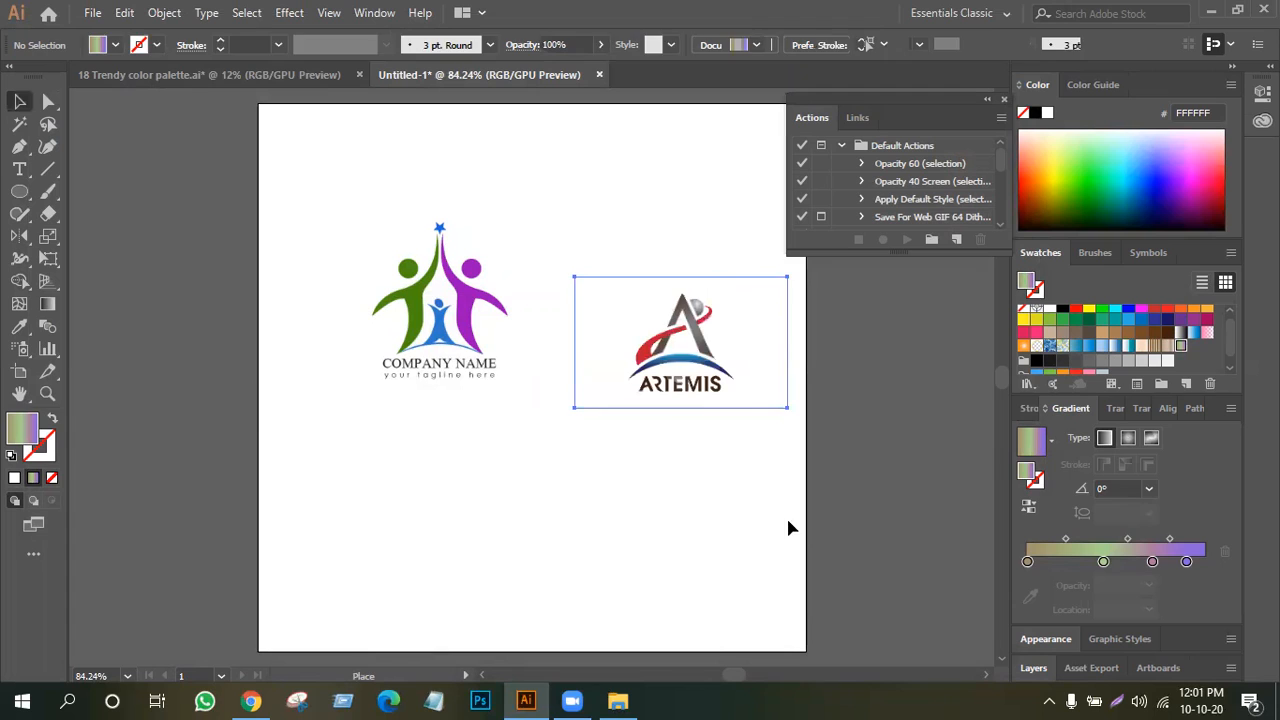
Move the COMPANY NAME logo toward the artboard's upper-left corner and the Artemis logo to its lower middle.
{"action": "left_click", "coordinate": [640, 470]}
{"action": "left_click_drag", "start_coordinate": [674, 361], "coordinate": [653, 270]}
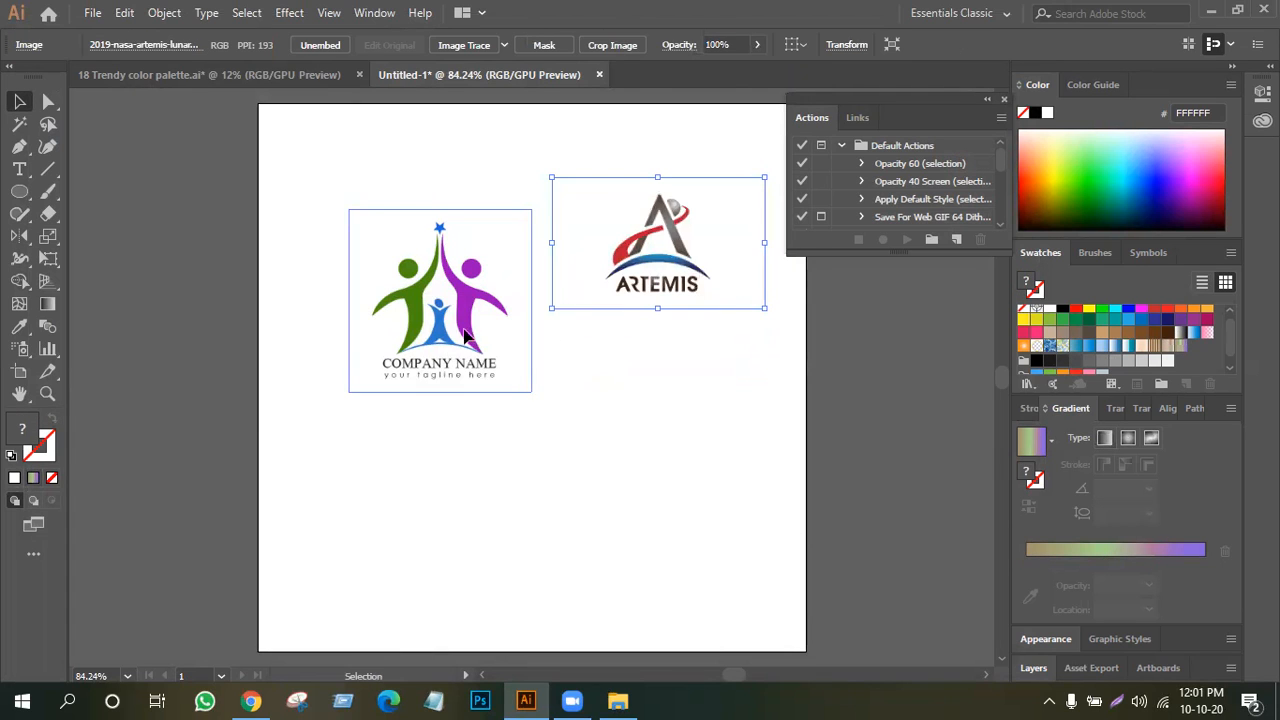
{"action": "left_click_drag", "start_coordinate": [440, 300], "coordinate": [408, 226]}
{"action": "left_click_drag", "start_coordinate": [585, 270], "coordinate": [459, 497]}
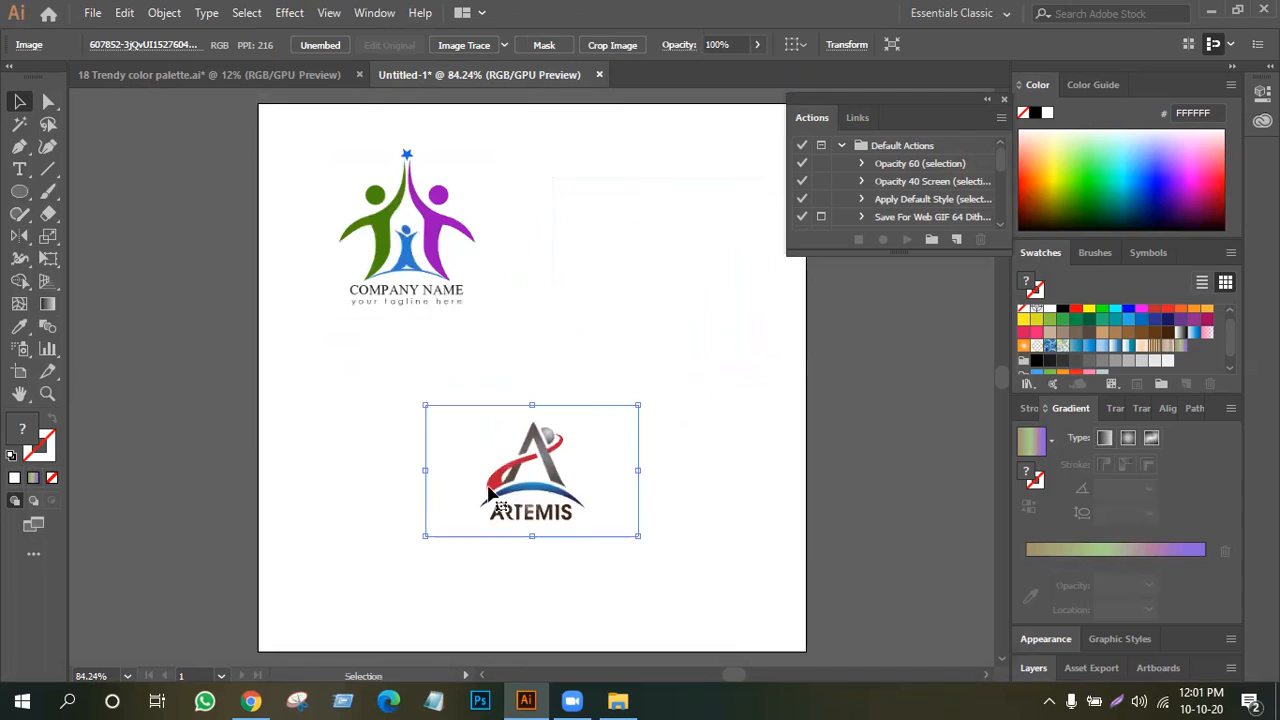
{"action": "left_click", "coordinate": [655, 468]}
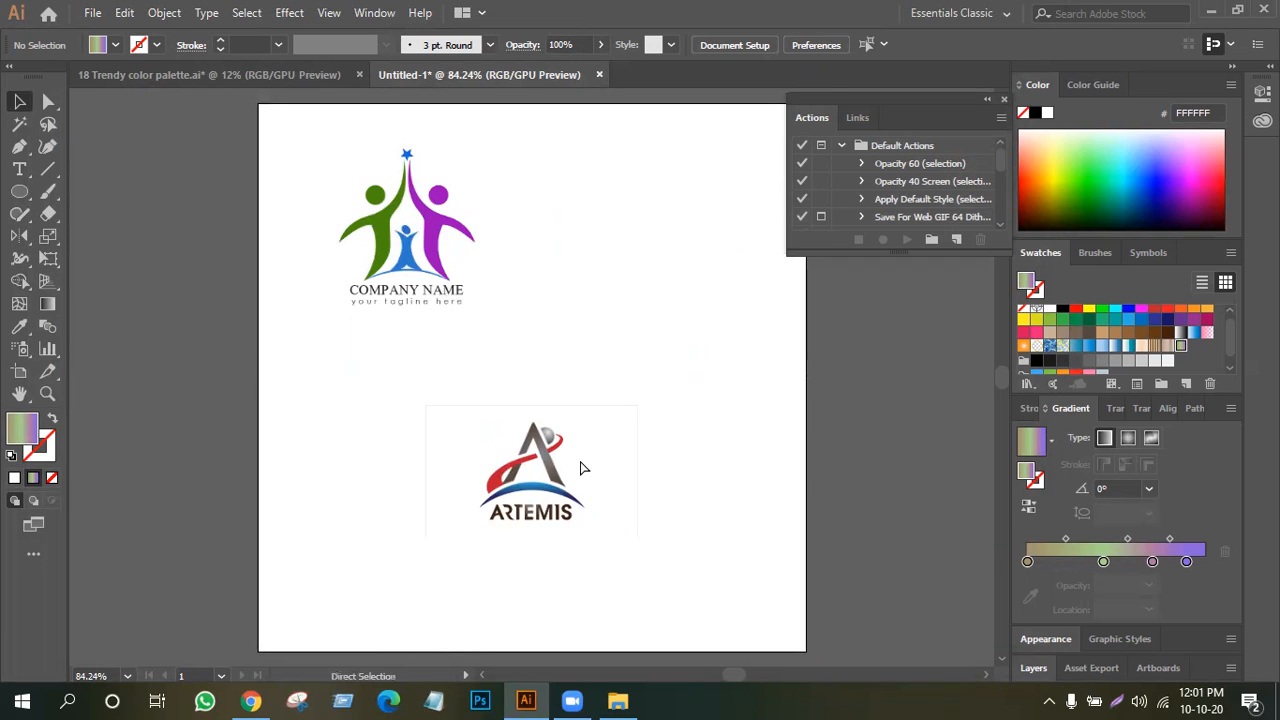
Bend the straight lower edge of the traced shape upward to follow the underside of the Artemis logo's blue arc.
{"action": "key", "text": "ctrl+equal"}
{"action": "key", "text": "ctrl+equal"}
{"action": "key", "text": "ctrl+equal"}
{"action": "key", "text": "ctrl+equal"}
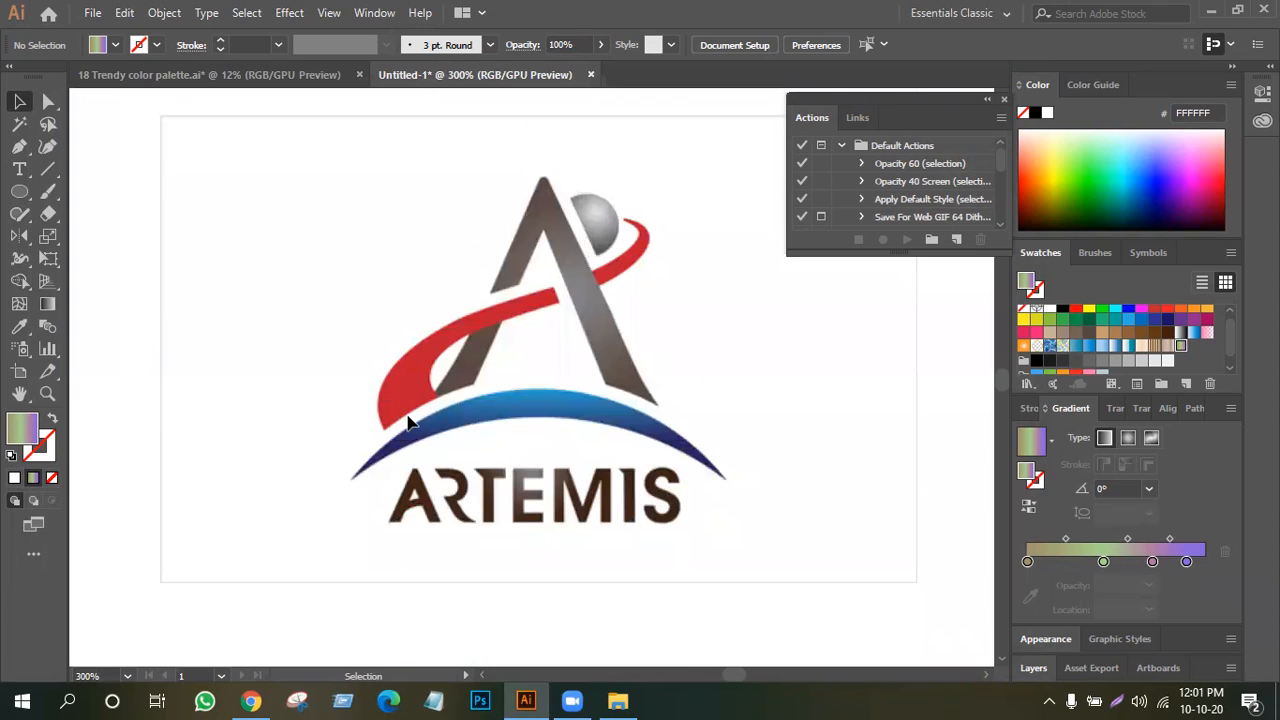
{"action": "scroll", "coordinate": [408, 423], "scroll_direction": "down", "scroll_amount": 2}
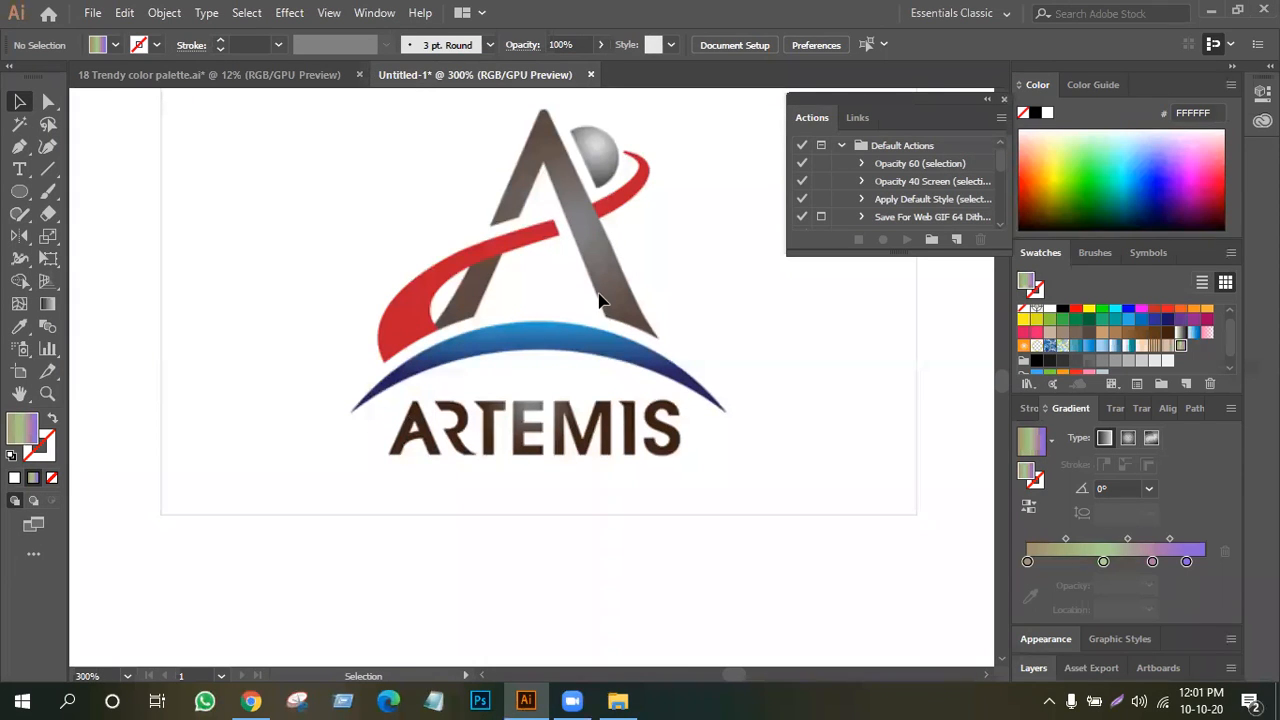
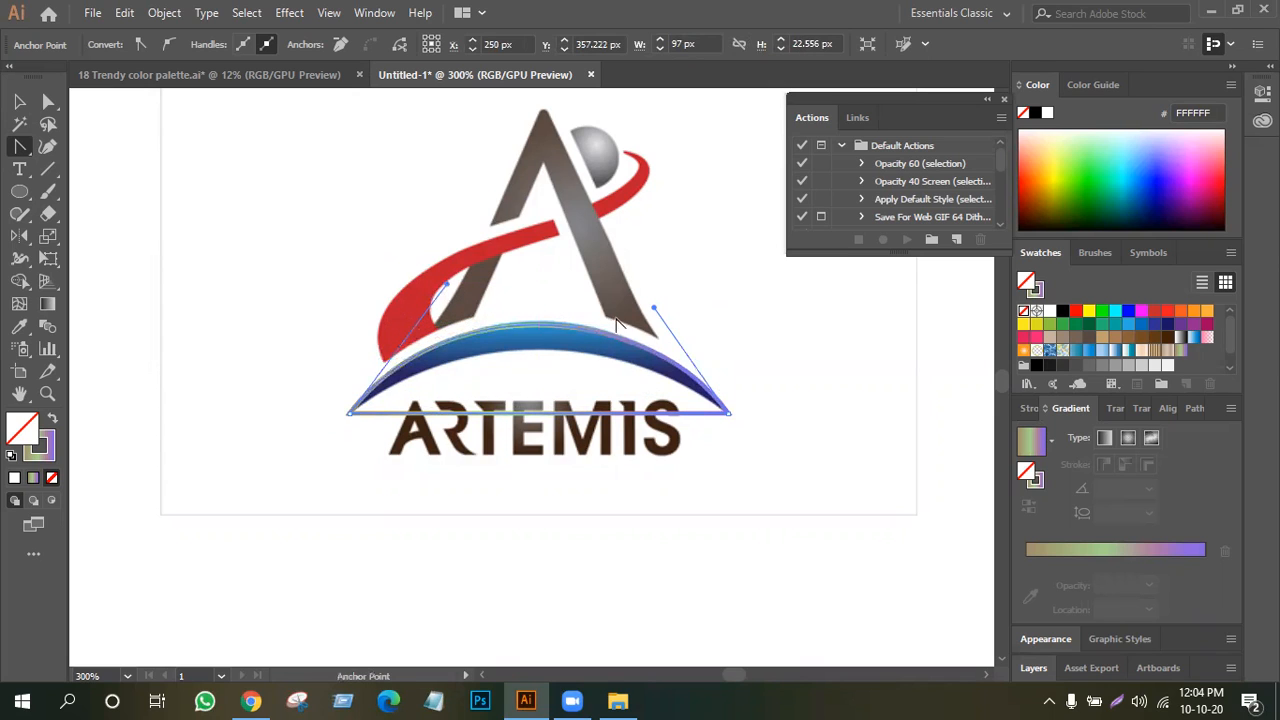
{"action": "left_click_drag", "start_coordinate": [532, 412], "coordinate": [543, 355]}
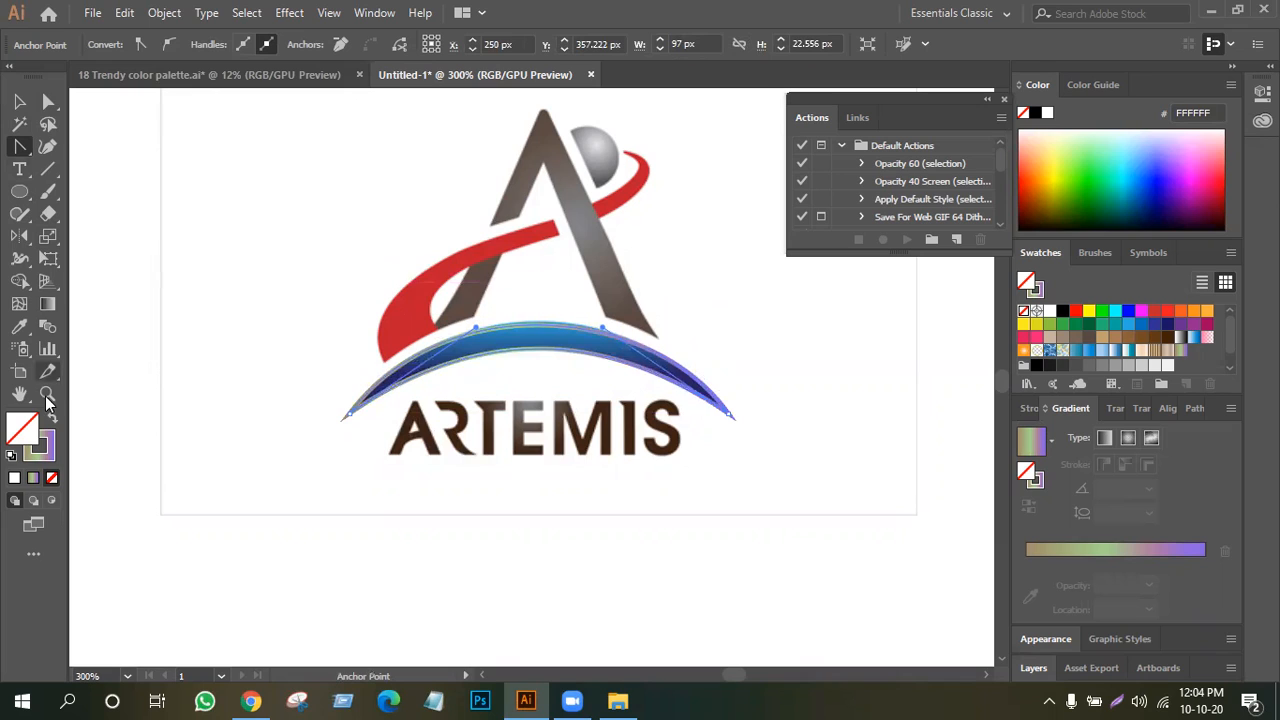
Fill the traced arc with blue sampled from the logo and move it about 74 px left and 26 px up.
{"action": "left_click", "coordinate": [19, 326]}
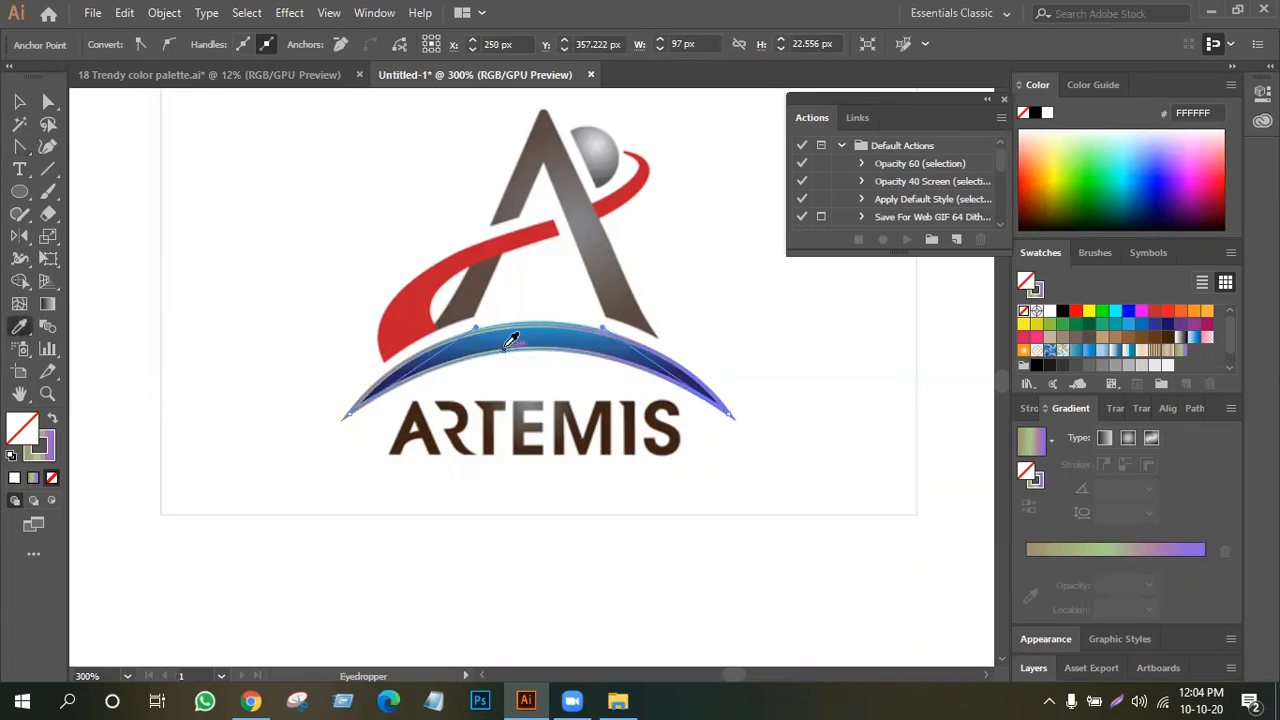
{"action": "left_click", "coordinate": [511, 337]}
{"action": "left_click", "coordinate": [19, 101]}
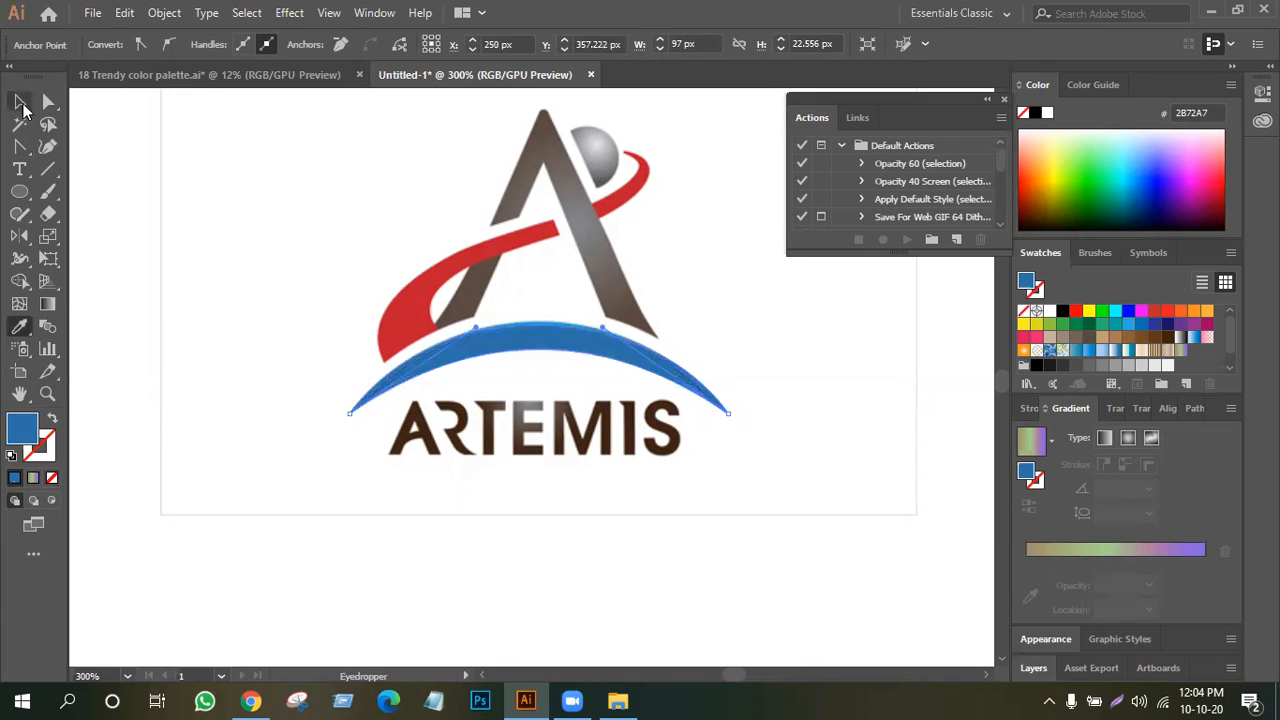
{"action": "left_click", "coordinate": [308, 372]}
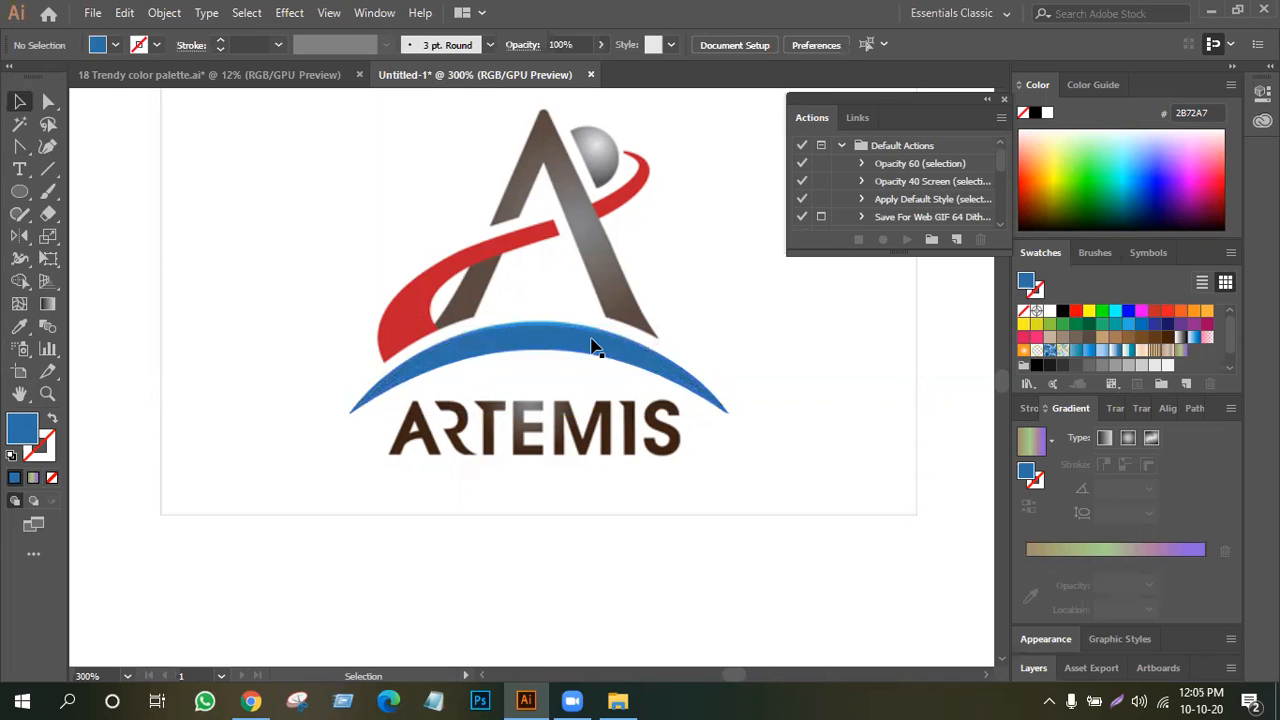
{"action": "left_click_drag", "start_coordinate": [563, 342], "coordinate": [277, 237]}
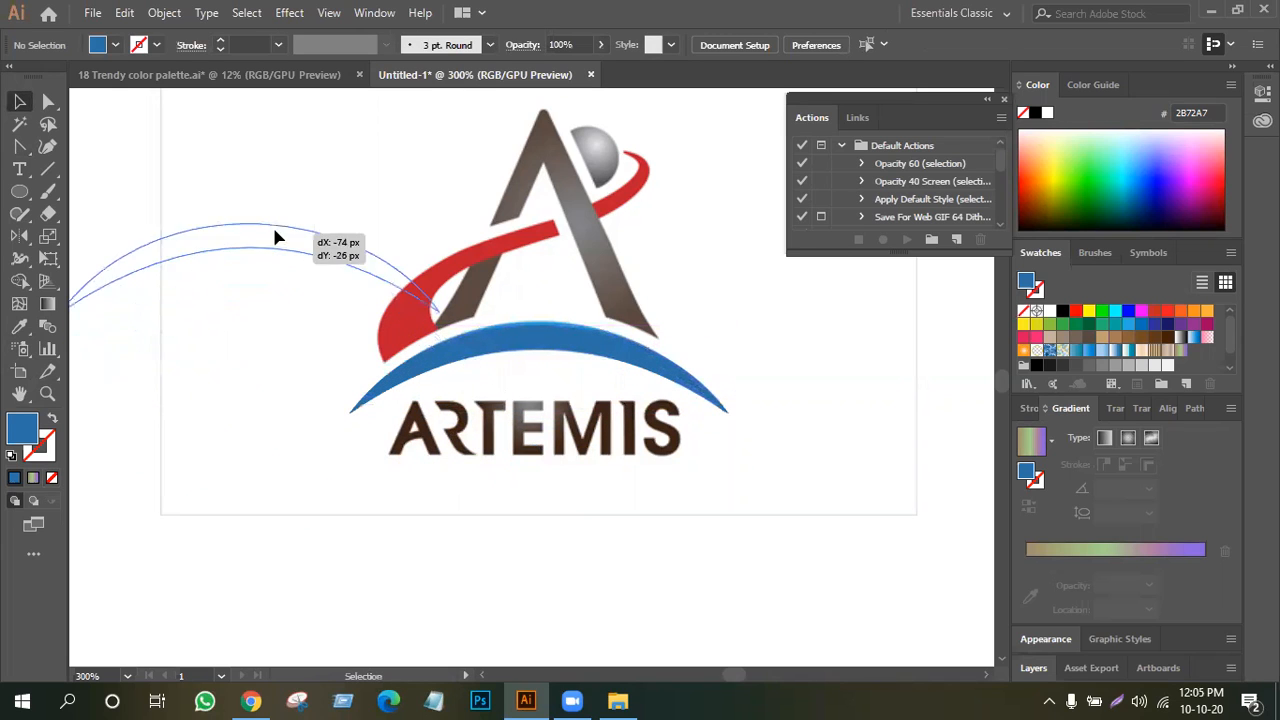
{"action": "left_click", "coordinate": [307, 459]}
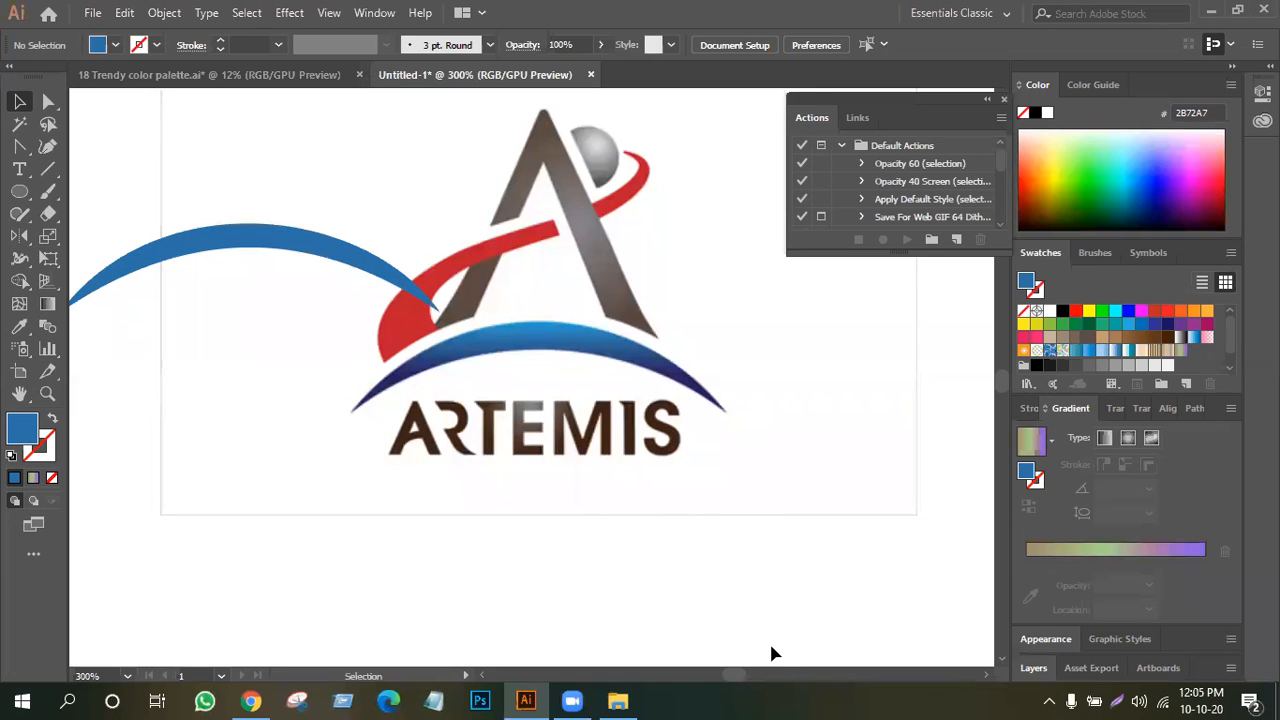
Move the Artemis logo away from the traced arc, up beside the COMPANY NAME logo.
{"action": "key", "text": "ctrl+minus"}
{"action": "key", "text": "ctrl+minus"}
{"action": "key", "text": "ctrl+minus"}
{"action": "key", "text": "ctrl+minus"}
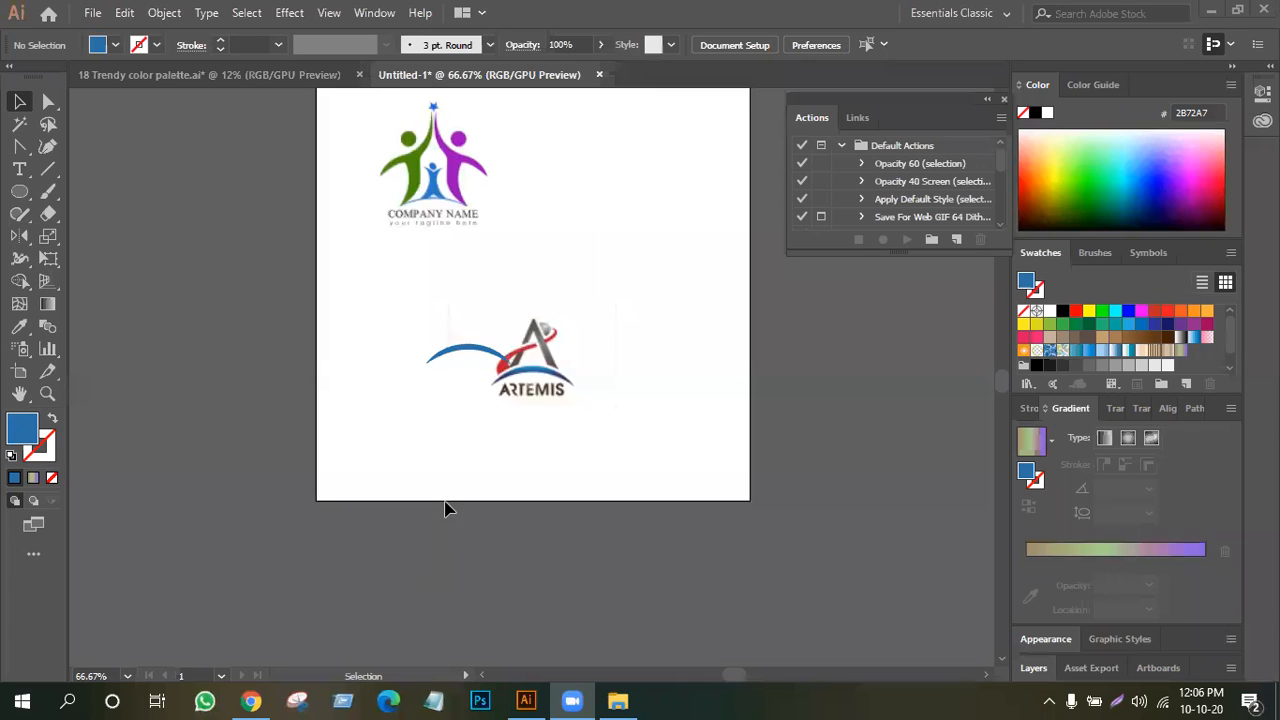
{"action": "scroll", "coordinate": [443, 506], "scroll_direction": "up", "scroll_amount": 4}
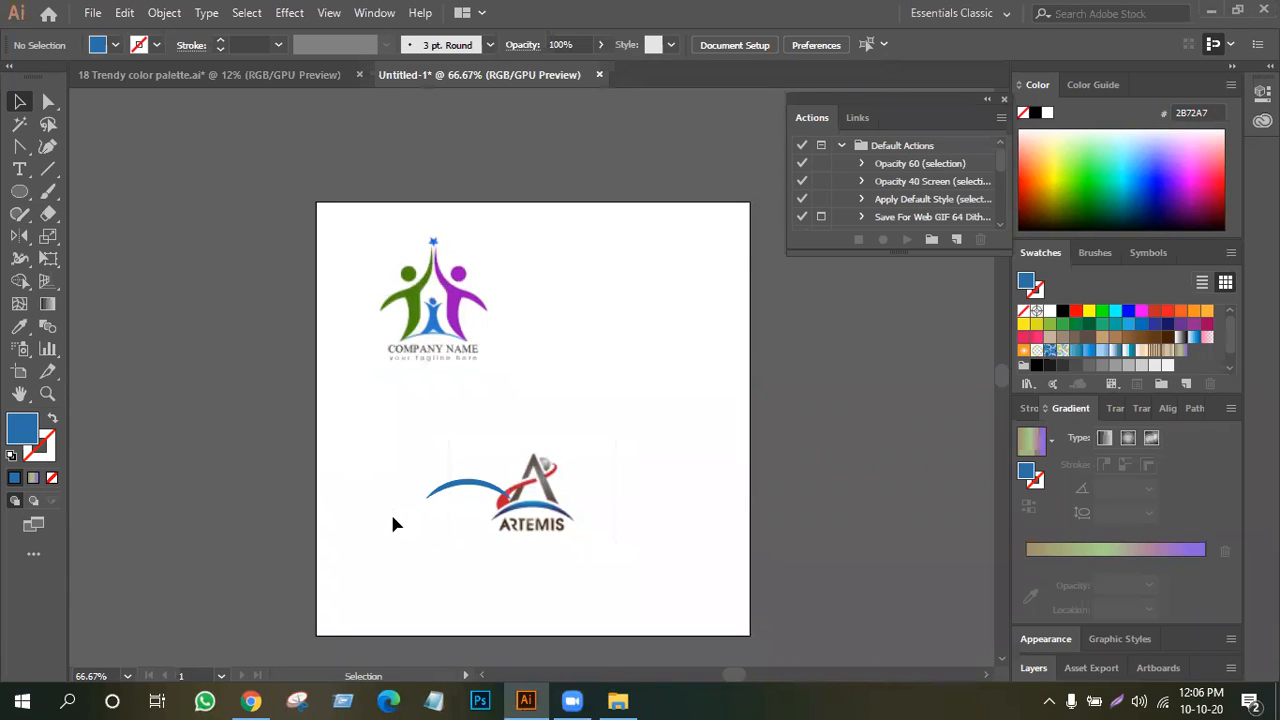
{"action": "key", "text": "ctrl+equal"}
{"action": "key", "text": "ctrl+equal"}
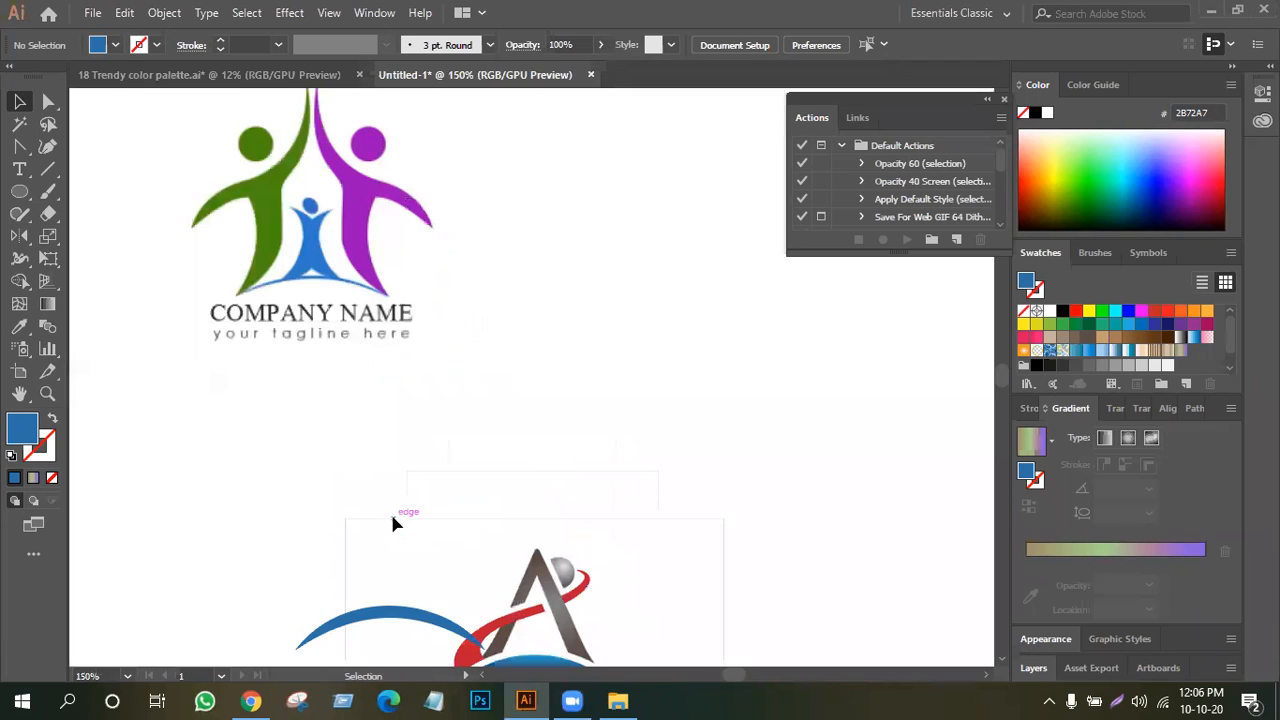
{"action": "mouse_move", "coordinate": [522, 610]}
{"action": "left_mouse_down"}
{"action": "mouse_move", "coordinate": [580, 503]}
{"action": "mouse_move", "coordinate": [532, 599]}
{"action": "left_mouse_up"}
{"action": "left_click", "coordinate": [643, 606]}
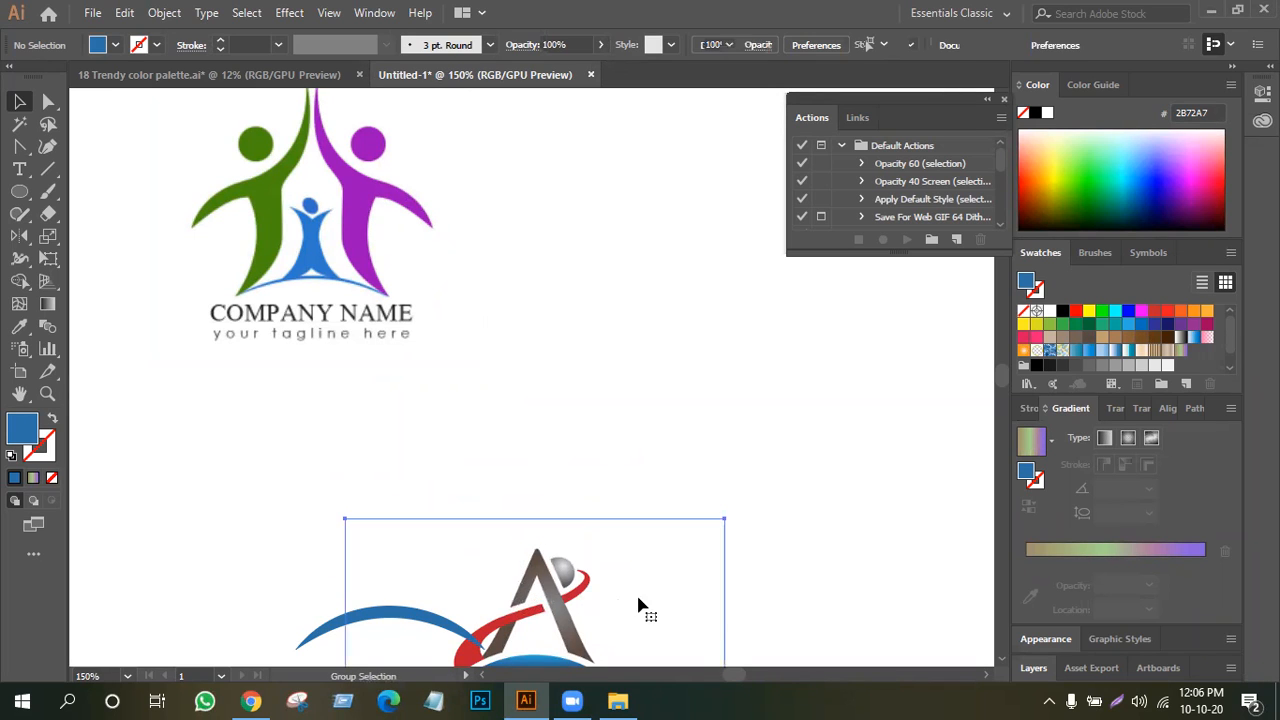
{"action": "left_click_drag", "start_coordinate": [570, 542], "coordinate": [682, 197]}
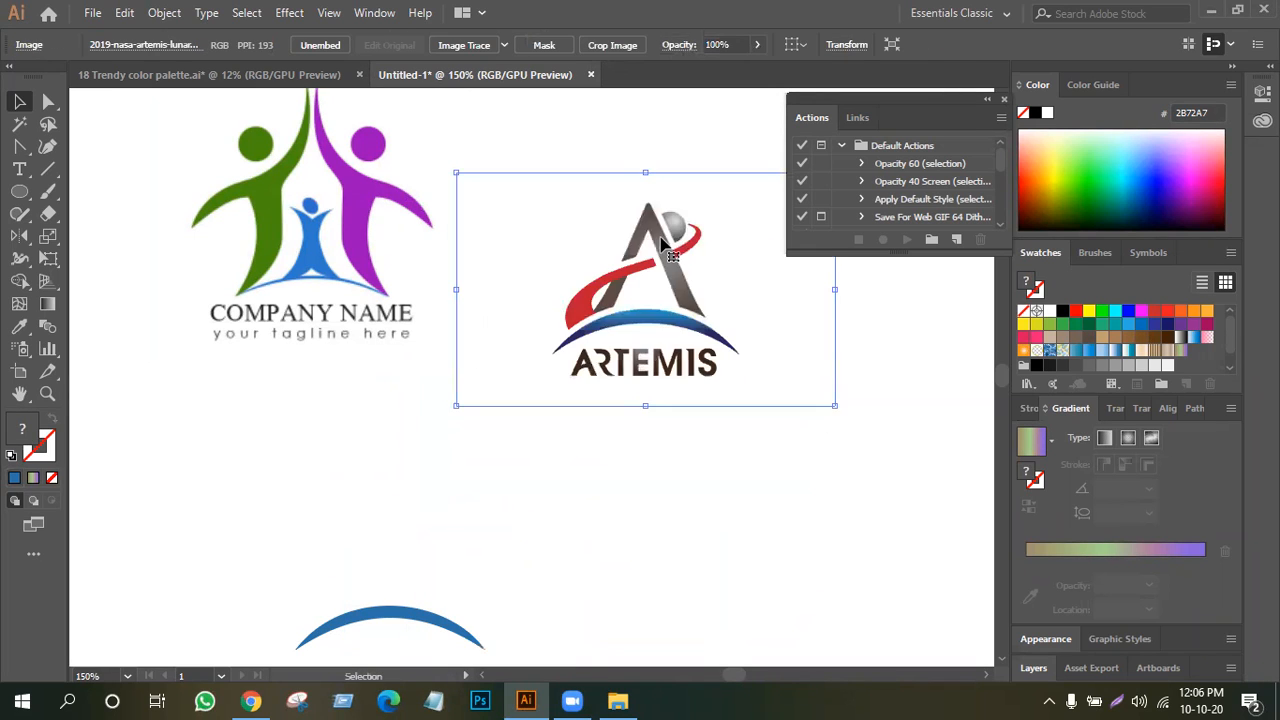
{"action": "left_click", "coordinate": [604, 460]}
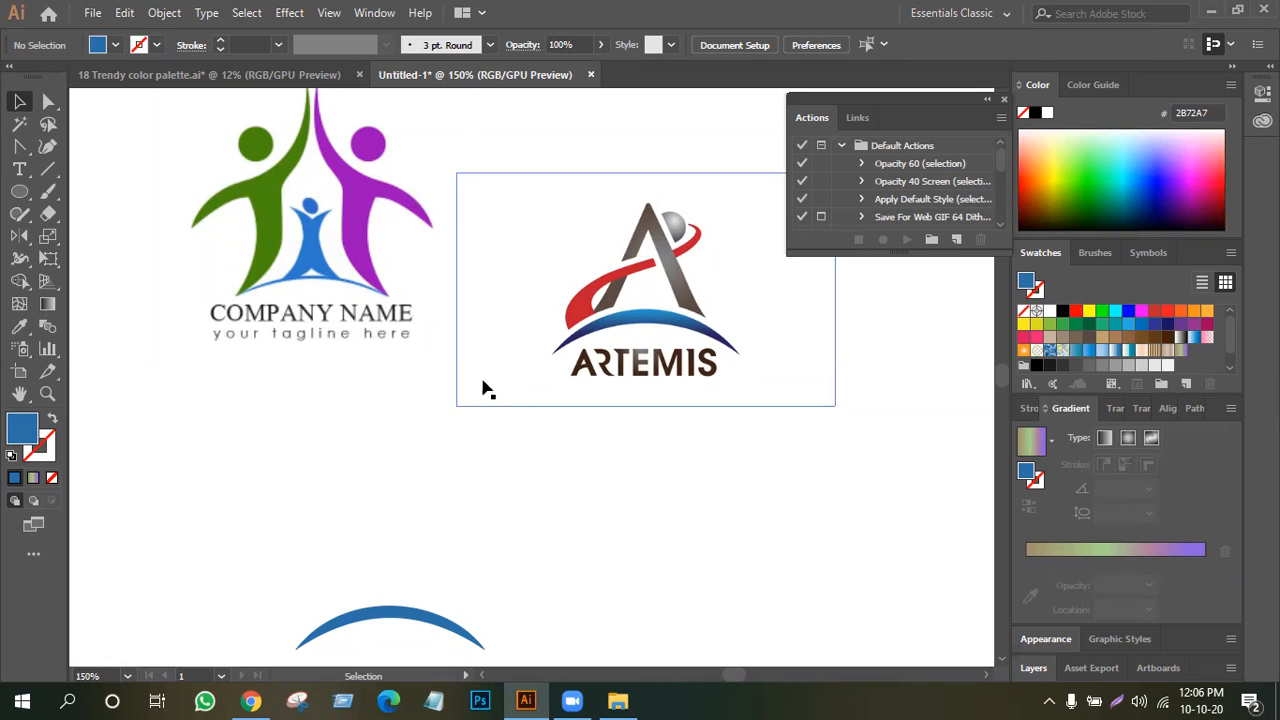
Move the blue arc shape up to sit just below the COMPANY NAME logo.
{"action": "scroll", "coordinate": [598, 514], "scroll_direction": "up", "scroll_amount": 1}
{"action": "scroll", "coordinate": [598, 514], "scroll_direction": "up", "scroll_amount": 1}
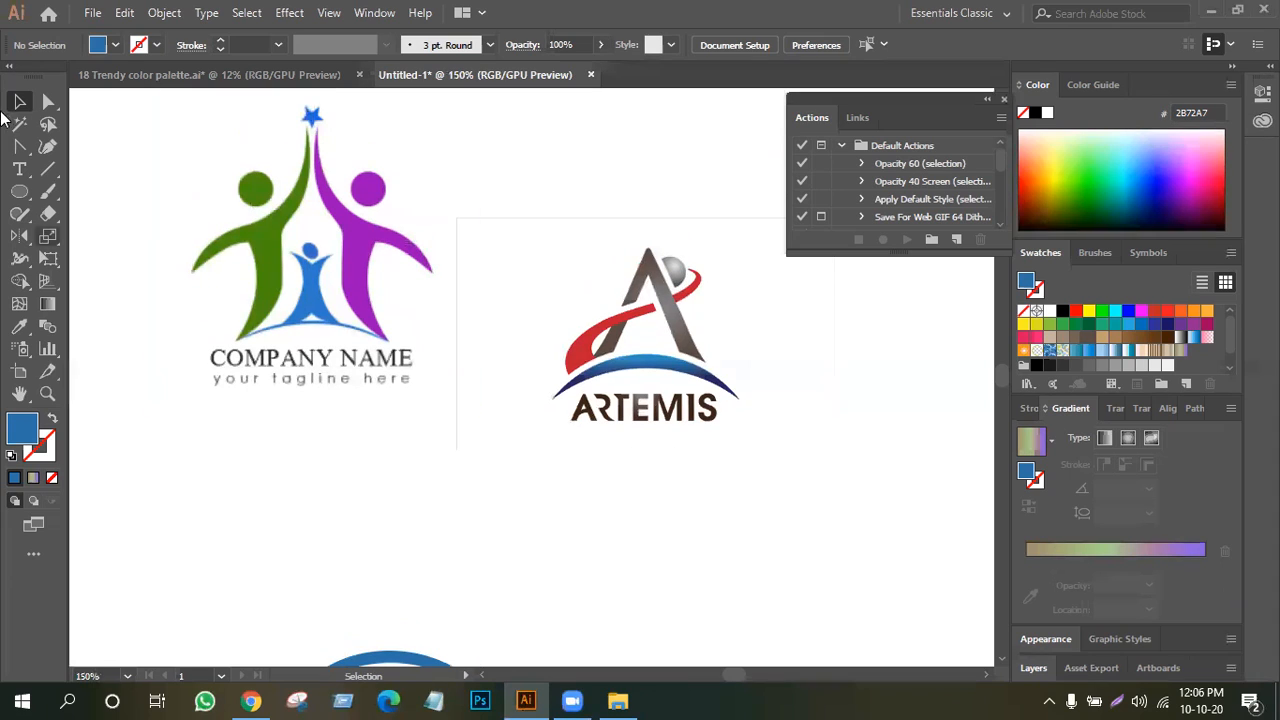
{"action": "left_click", "coordinate": [328, 277]}
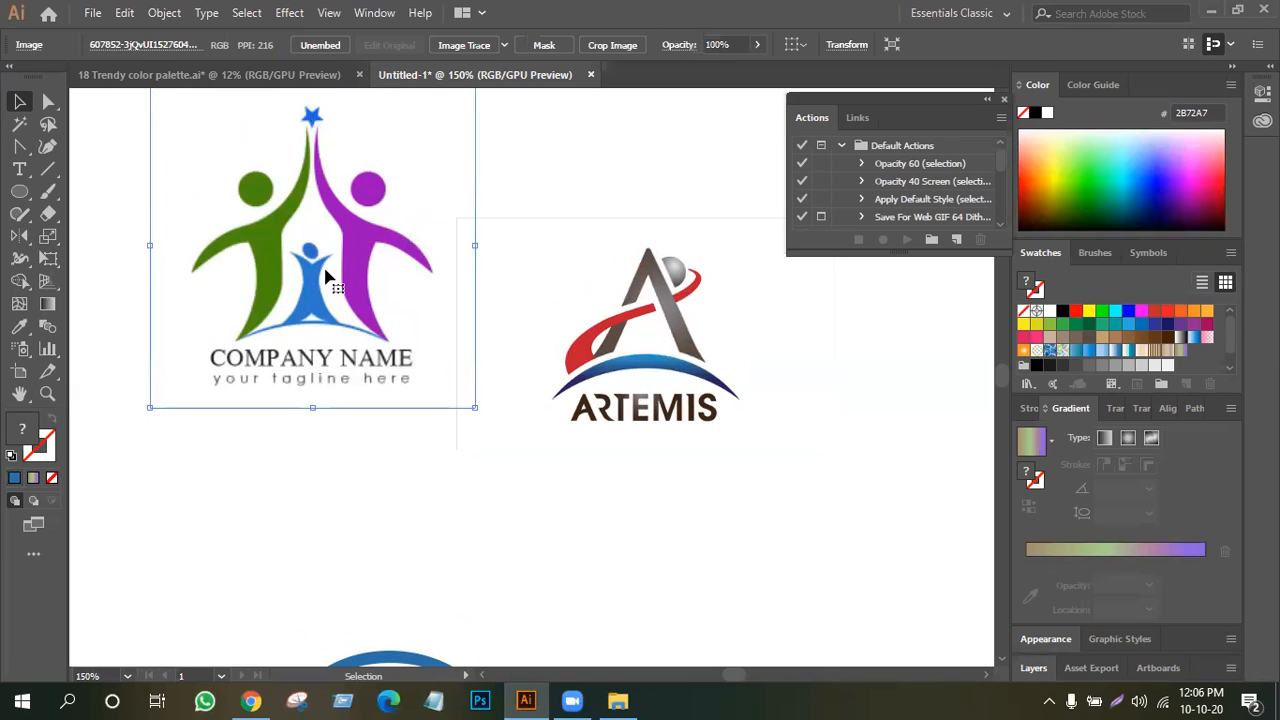
{"action": "left_click", "coordinate": [726, 249]}
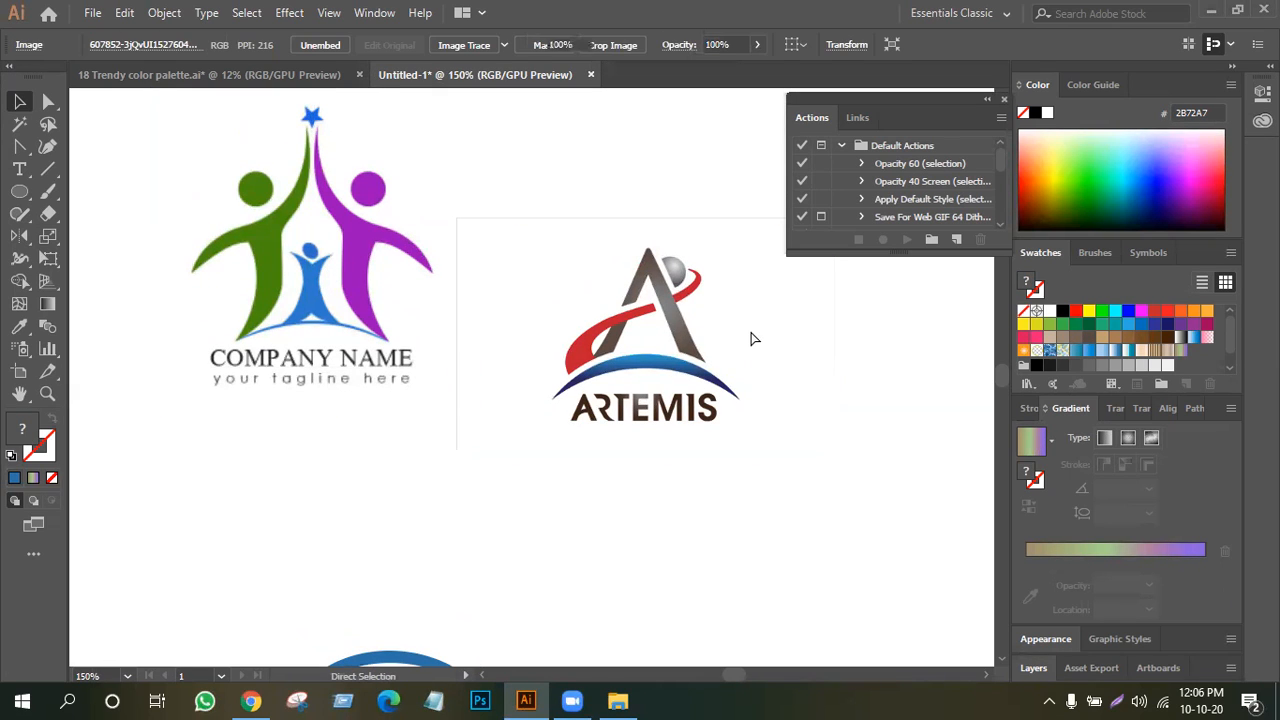
{"action": "left_click_drag", "start_coordinate": [398, 660], "coordinate": [398, 503]}
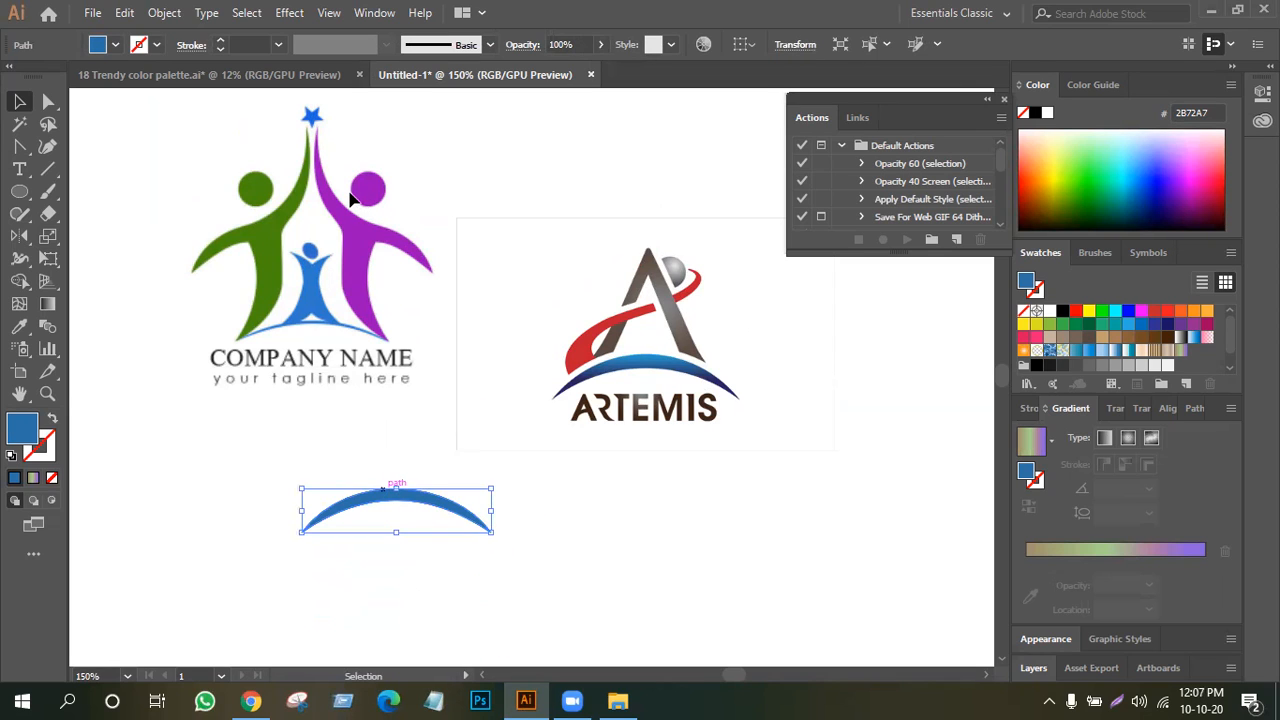
Draw a closed two-point path from the purple figure's hand tip to the star and swap its fill and stroke.
{"action": "left_click_drag", "start_coordinate": [19, 146], "coordinate": [80, 148]}
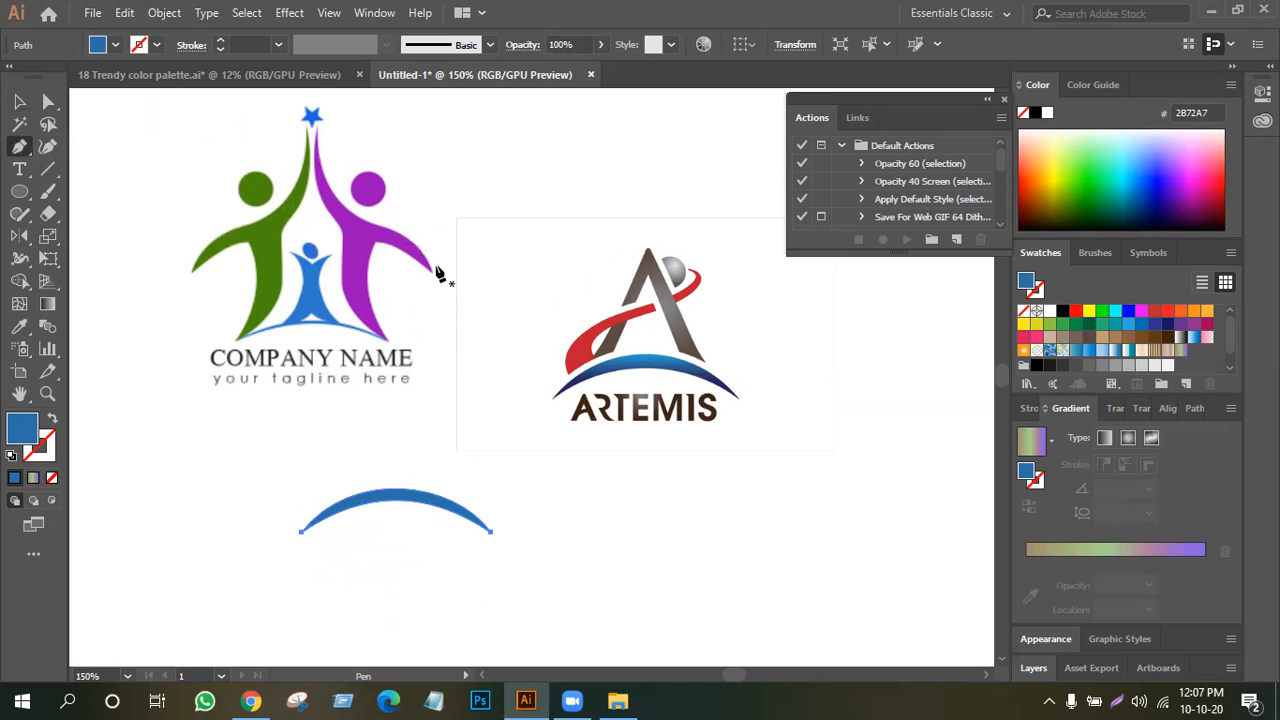
{"action": "left_click", "coordinate": [432, 269]}
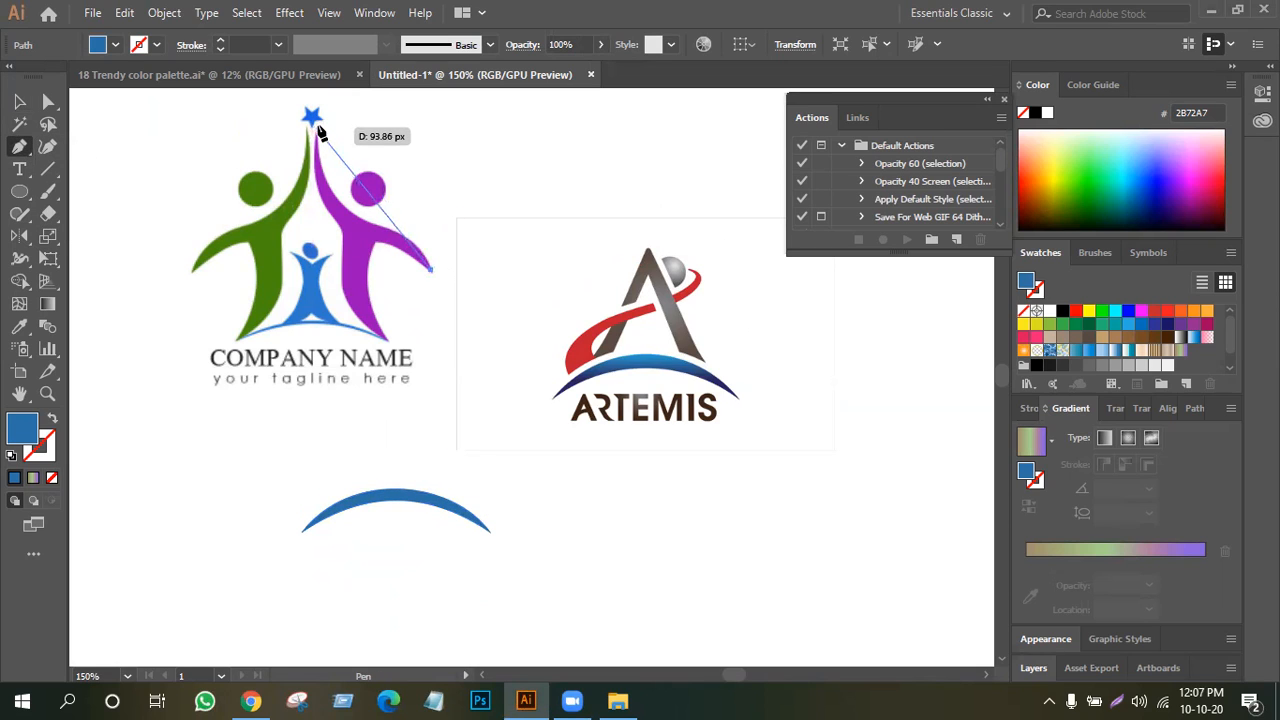
{"action": "left_click", "coordinate": [316, 124]}
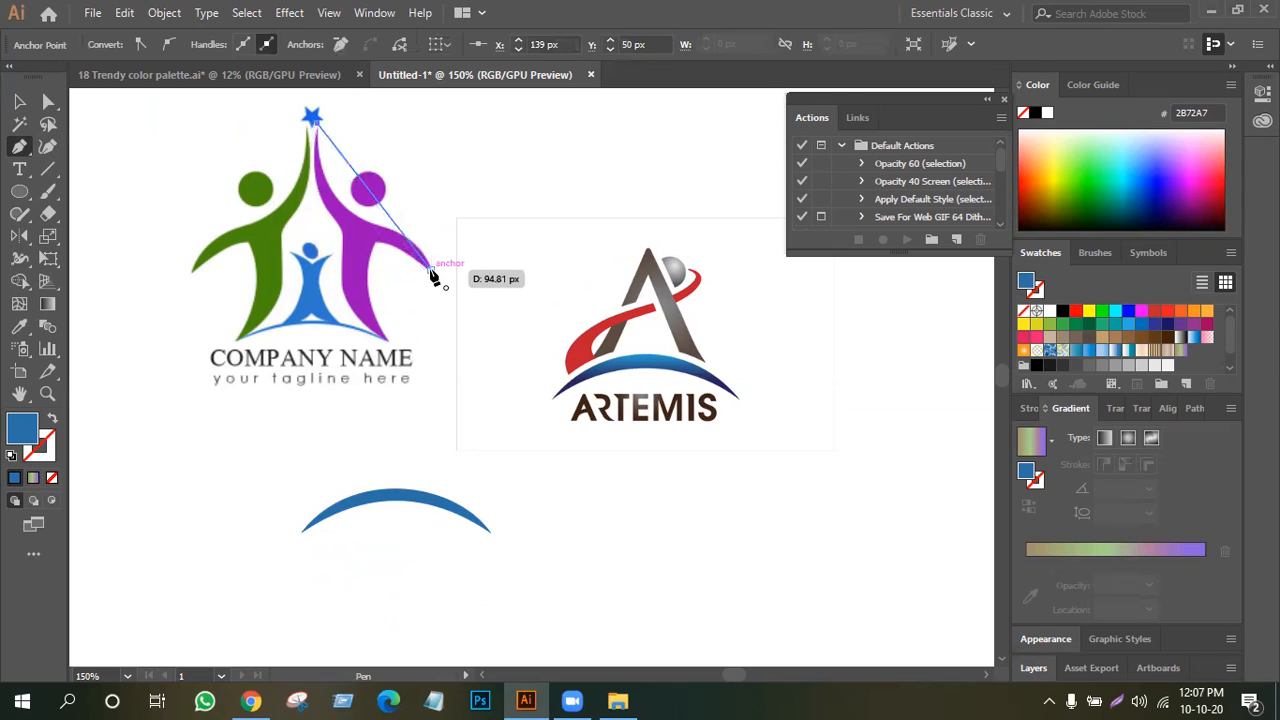
{"action": "left_click", "coordinate": [432, 270]}
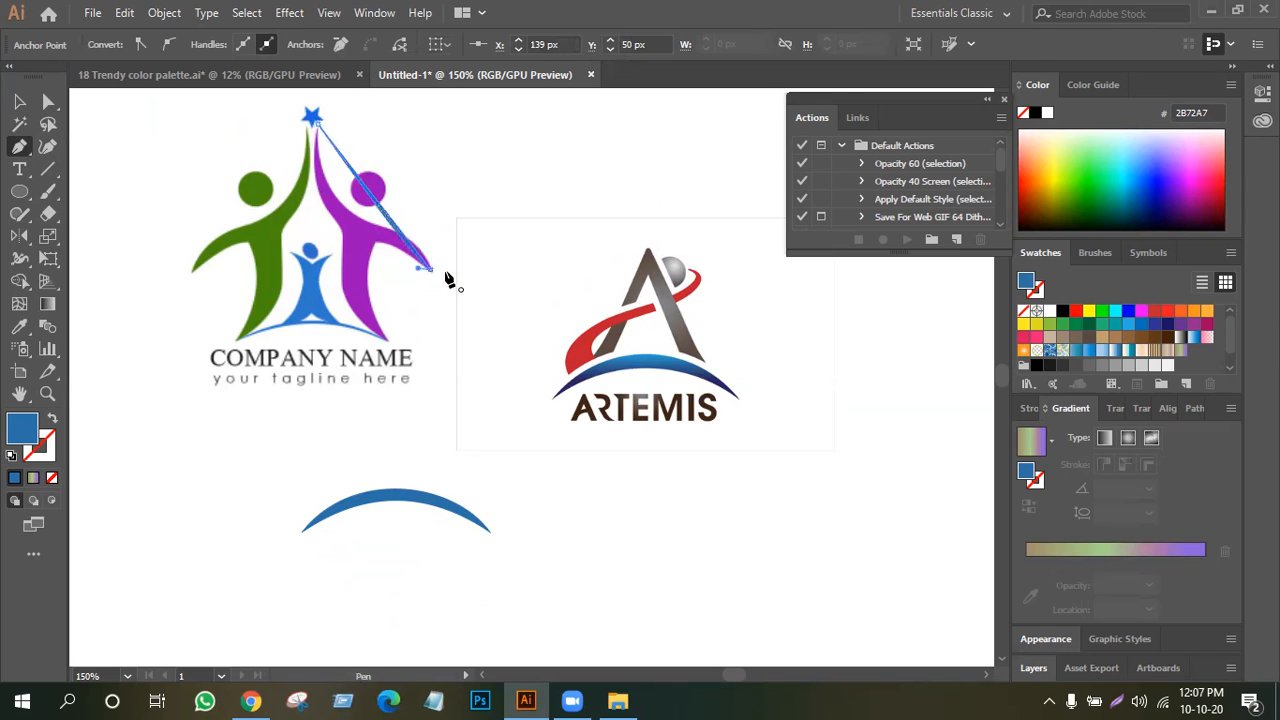
{"action": "left_click", "coordinate": [52, 418]}
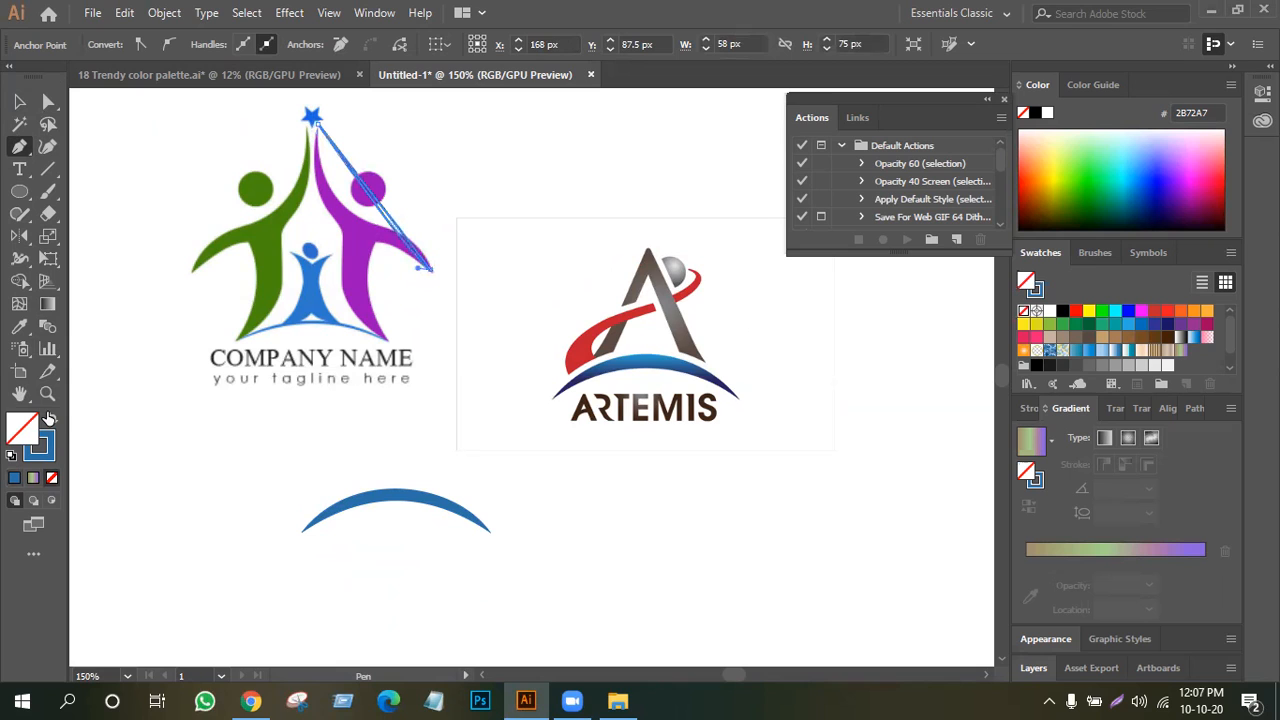
Bend one edge of the new path with the Anchor Point tool to follow the inner curve of the purple figure's arms.
{"action": "left_click", "coordinate": [19, 146]}
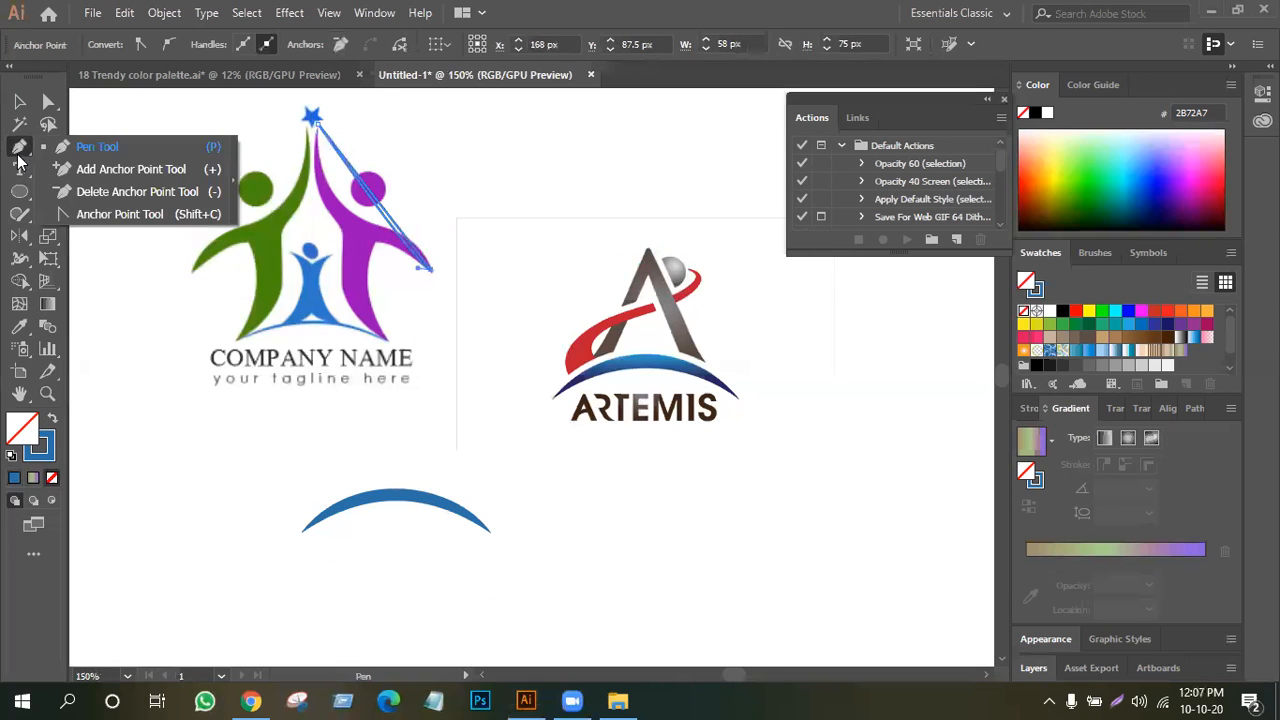
{"action": "left_click", "coordinate": [110, 214]}
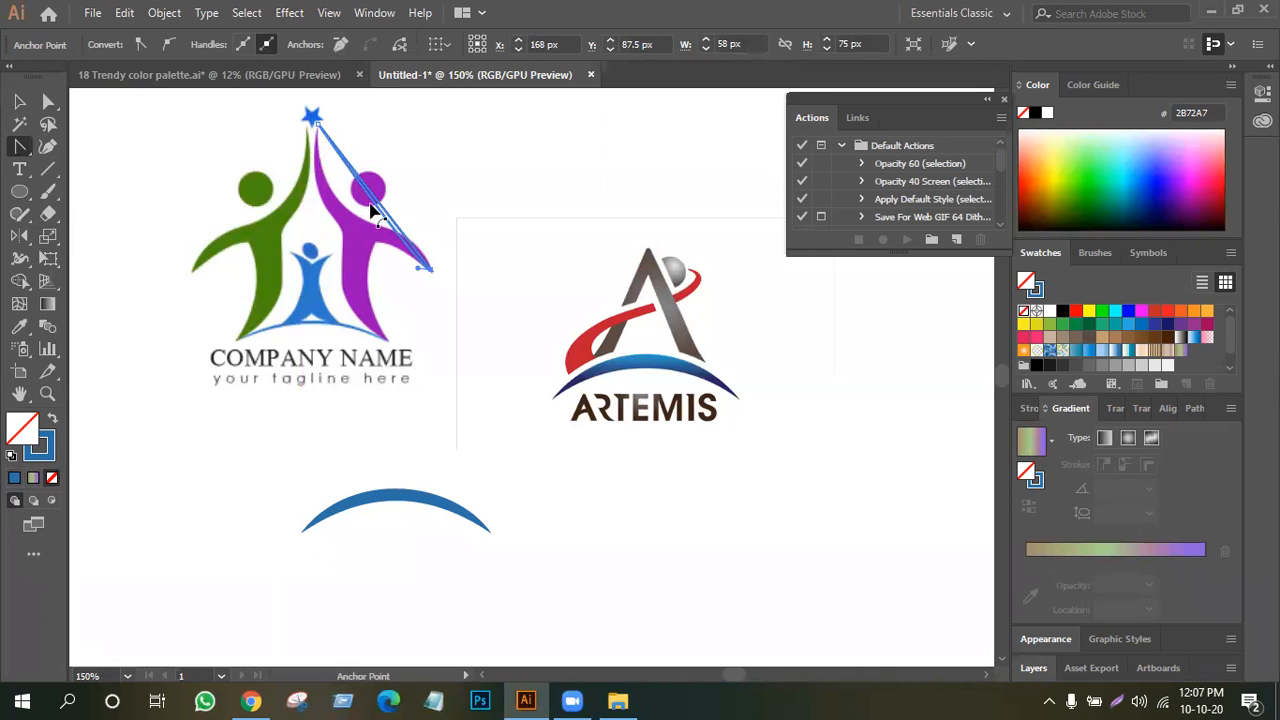
{"action": "left_click_drag", "start_coordinate": [375, 210], "coordinate": [346, 247]}
{"action": "left_click_drag", "start_coordinate": [381, 328], "coordinate": [347, 268]}
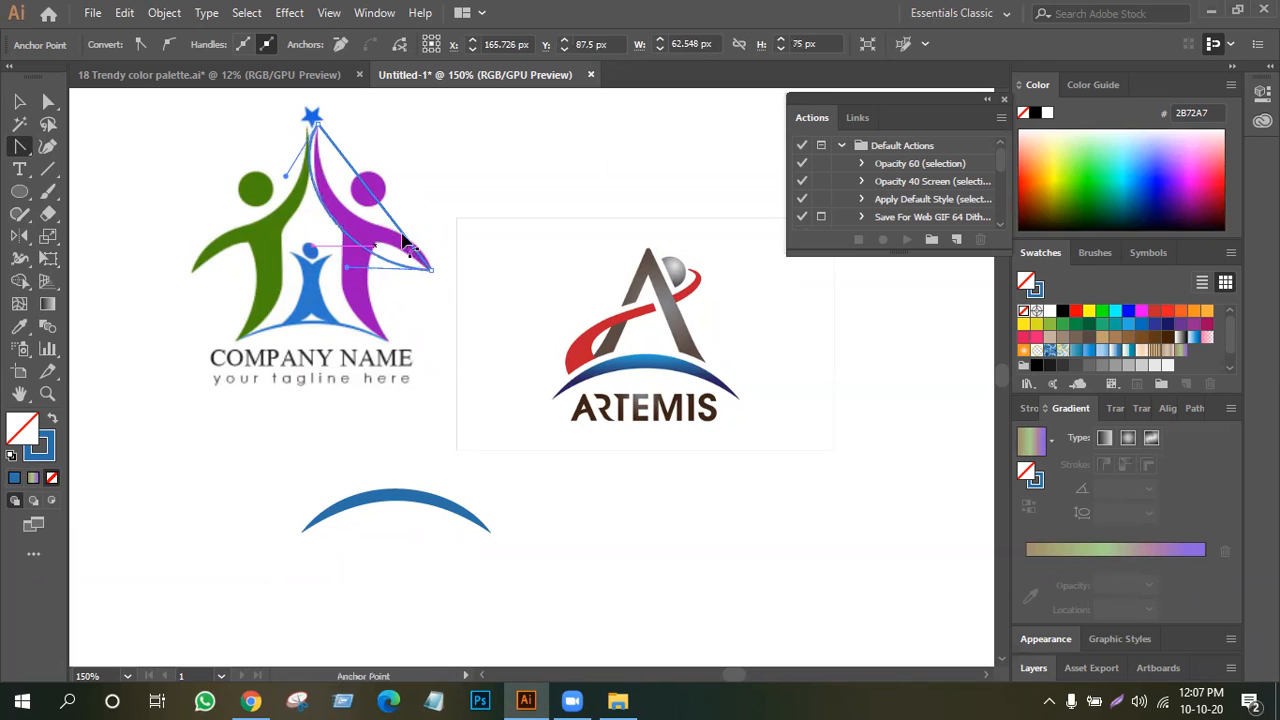
Try to bend the straight edge of the two-point path to follow the outer curve of the purple figure's arms.
{"action": "left_click", "coordinate": [357, 207]}
{"action": "mouse_move", "coordinate": [357, 207]}
{"action": "left_mouse_down"}
{"action": "mouse_move", "coordinate": [343, 215]}
{"action": "mouse_move", "coordinate": [372, 252]}
{"action": "mouse_move", "coordinate": [349, 241]}
{"action": "mouse_move", "coordinate": [356, 232]}
{"action": "left_mouse_up"}
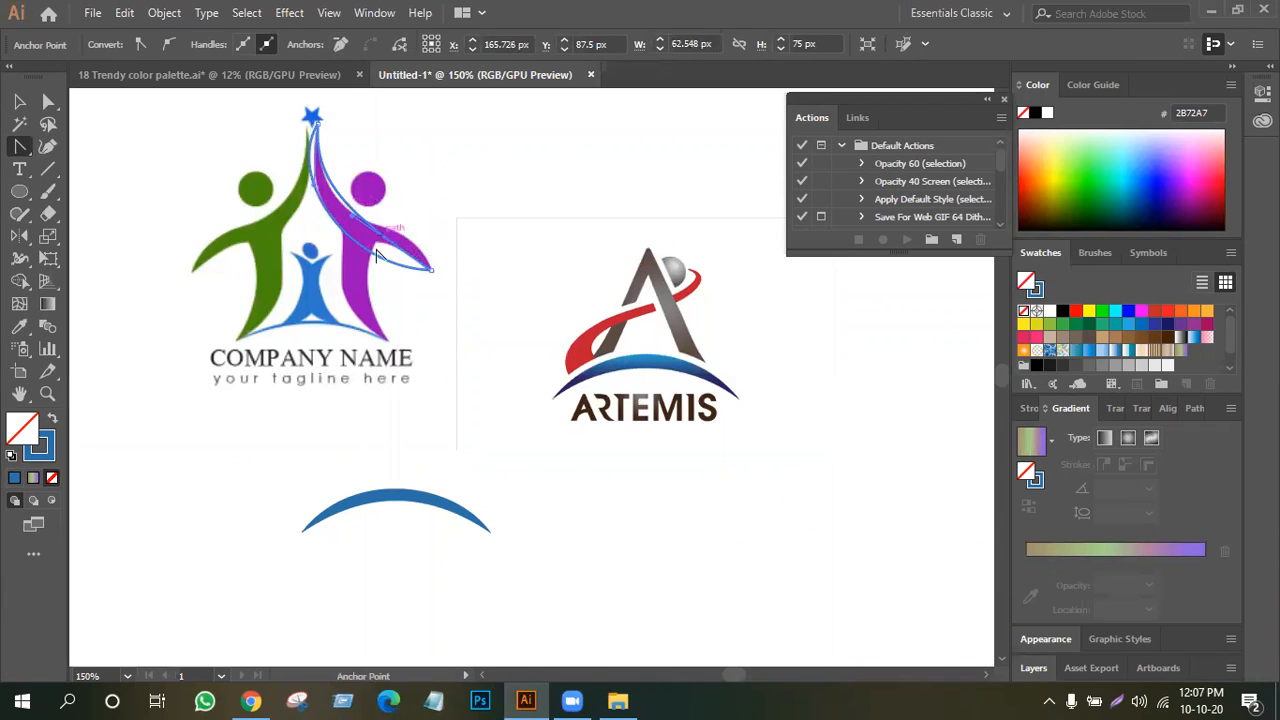
{"action": "left_click_drag", "start_coordinate": [360, 215], "coordinate": [400, 250]}
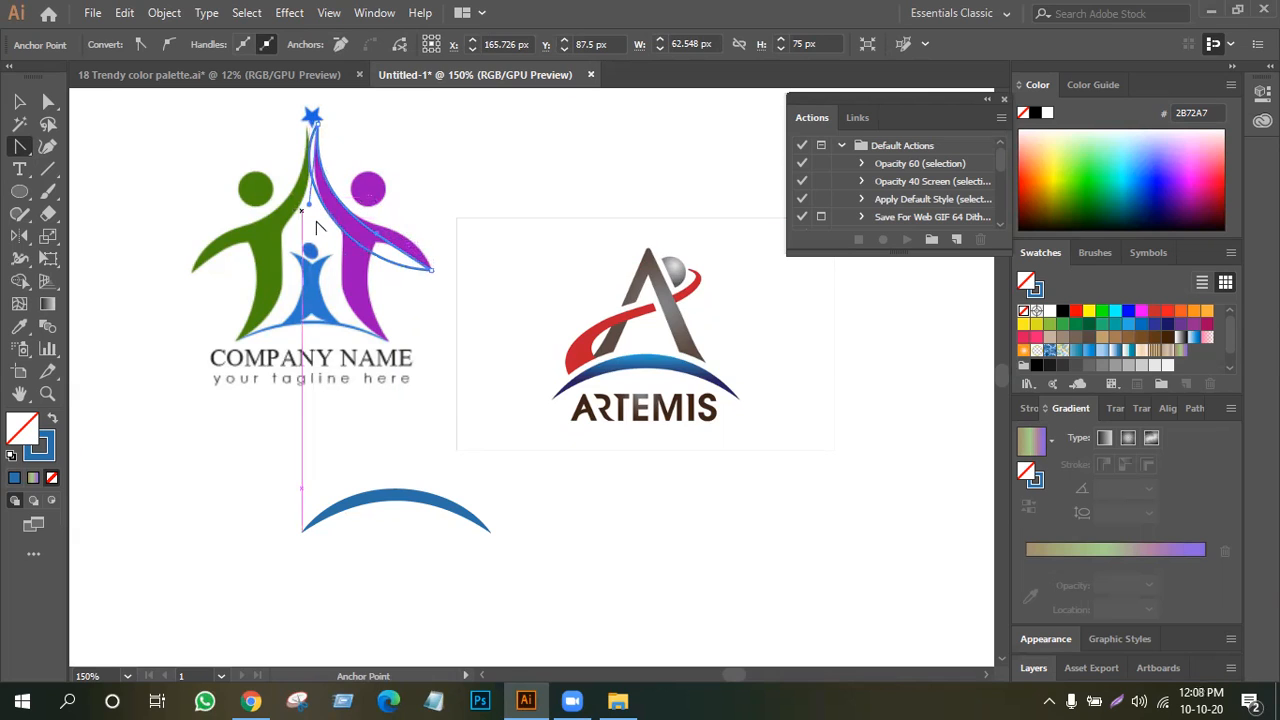
{"action": "left_click_drag", "start_coordinate": [338, 228], "coordinate": [366, 199]}
{"action": "left_click_drag", "start_coordinate": [368, 204], "coordinate": [358, 205]}
Undo the curve edits, the fill and stroke swap and the two-point path over the purple figure.
{"action": "key", "text": "ctrl+z"}
{"action": "key", "text": "ctrl+z"}
{"action": "key", "text": "ctrl+z"}
{"action": "key", "text": "ctrl+z"}
{"action": "key", "text": "ctrl+z"}
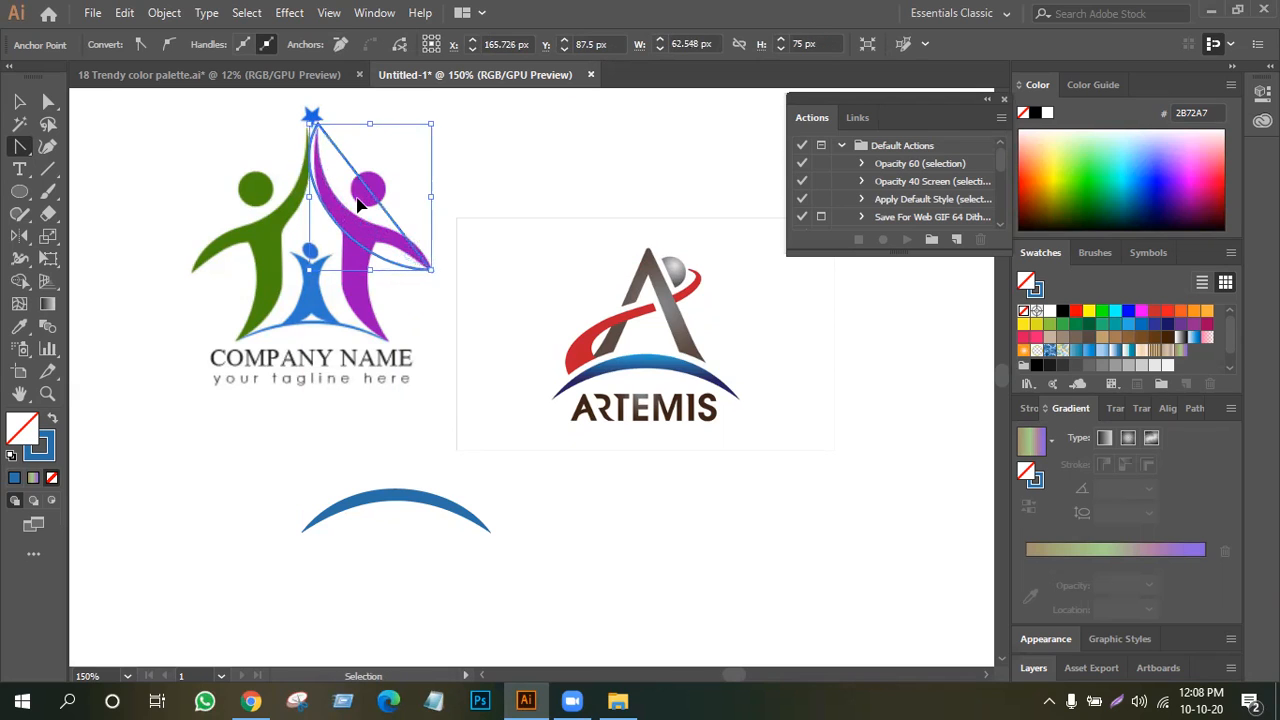
{"action": "key", "text": "ctrl+z"}
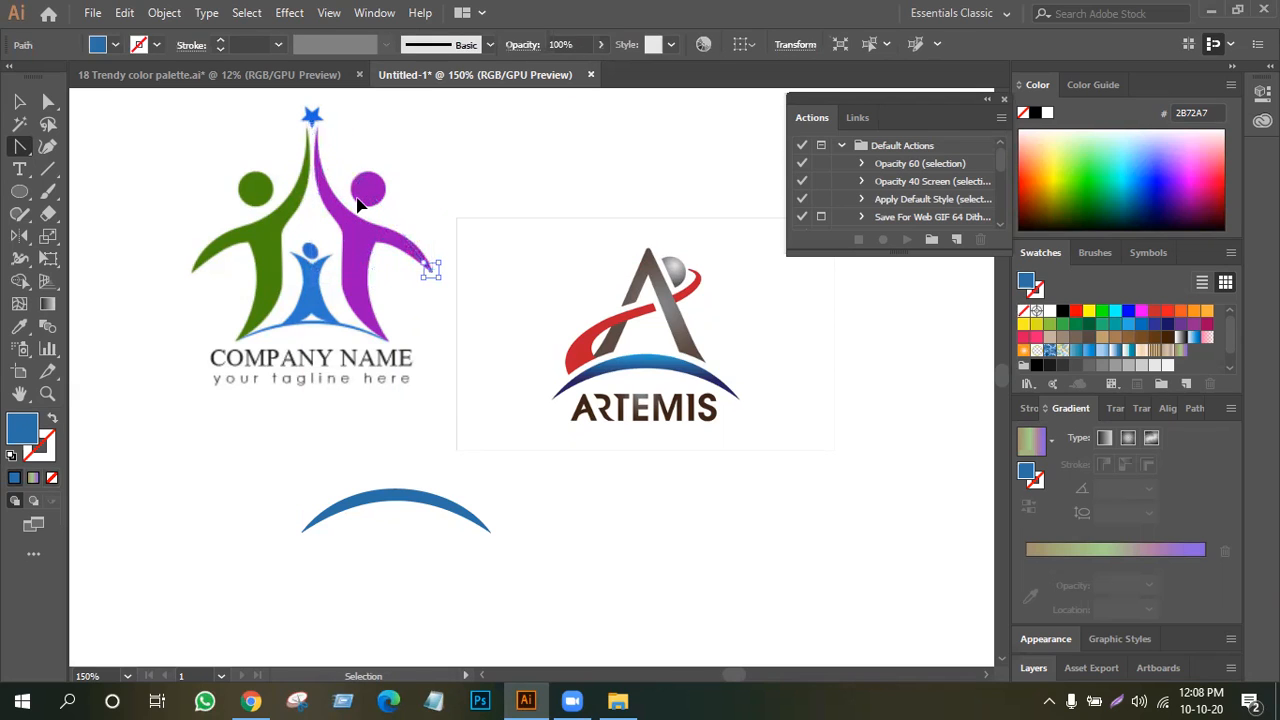
{"action": "key", "text": "ctrl+z"}
Draw a closed four-point Pen path around the purple figure's two arms, from star to outer hand, and swap its fill and stroke.
{"action": "left_click_drag", "start_coordinate": [19, 146], "coordinate": [89, 140]}
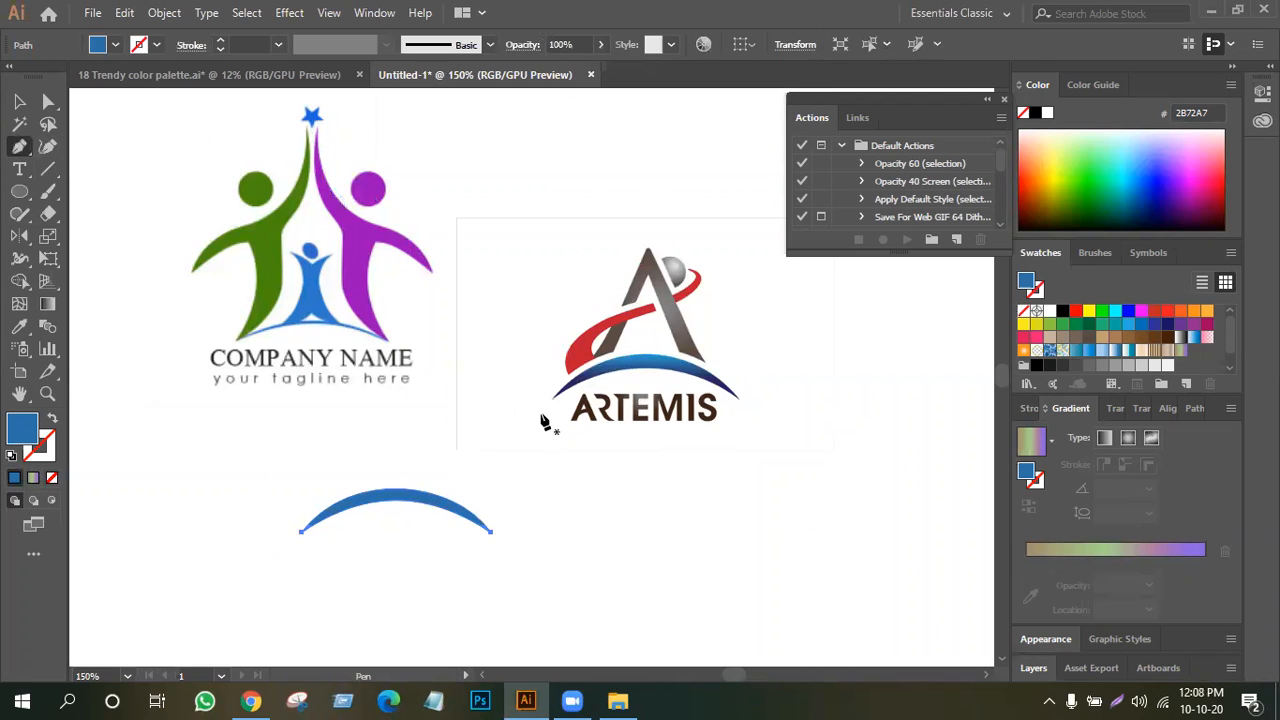
{"action": "left_click", "coordinate": [318, 124]}
{"action": "left_click", "coordinate": [370, 220]}
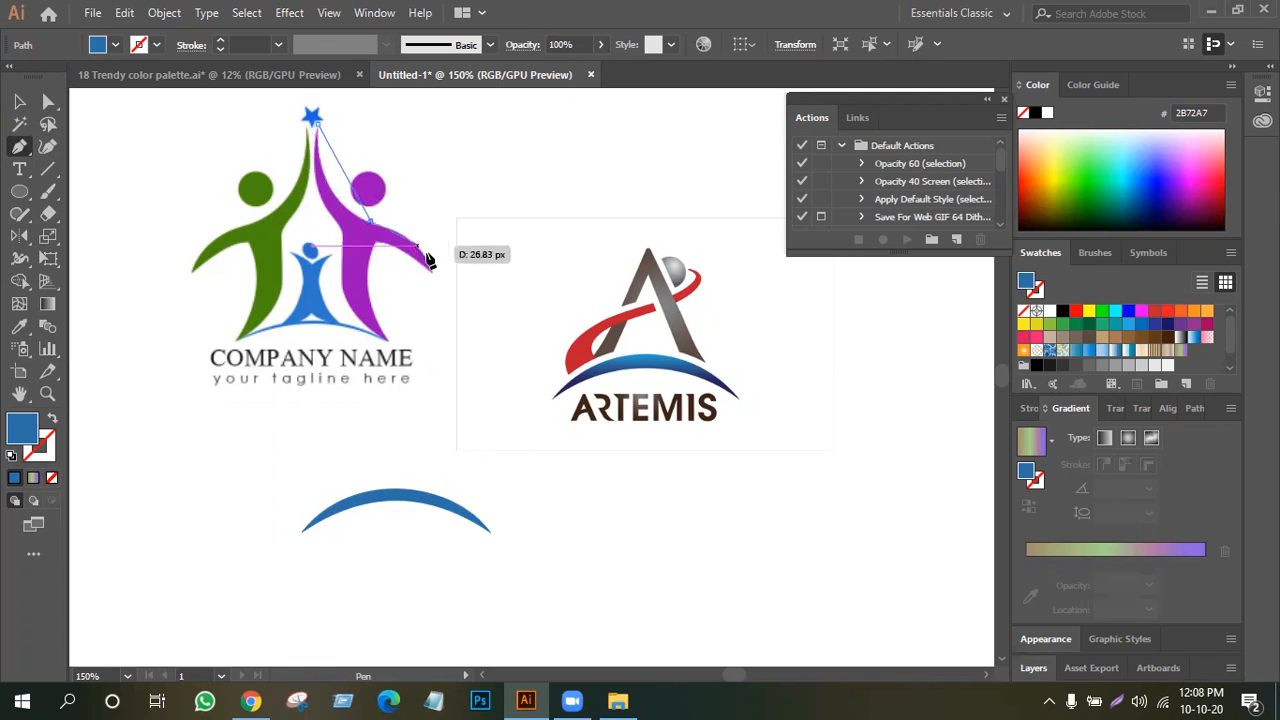
{"action": "left_click", "coordinate": [426, 268]}
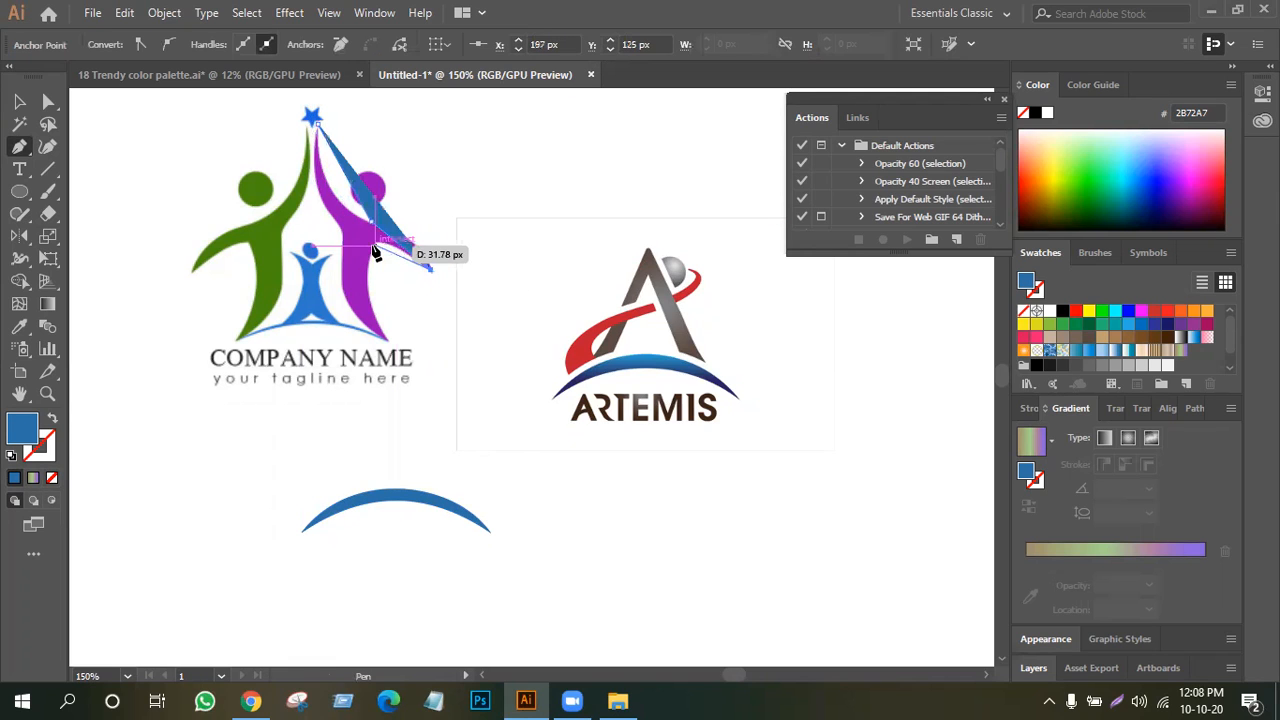
{"action": "left_click", "coordinate": [49, 419]}
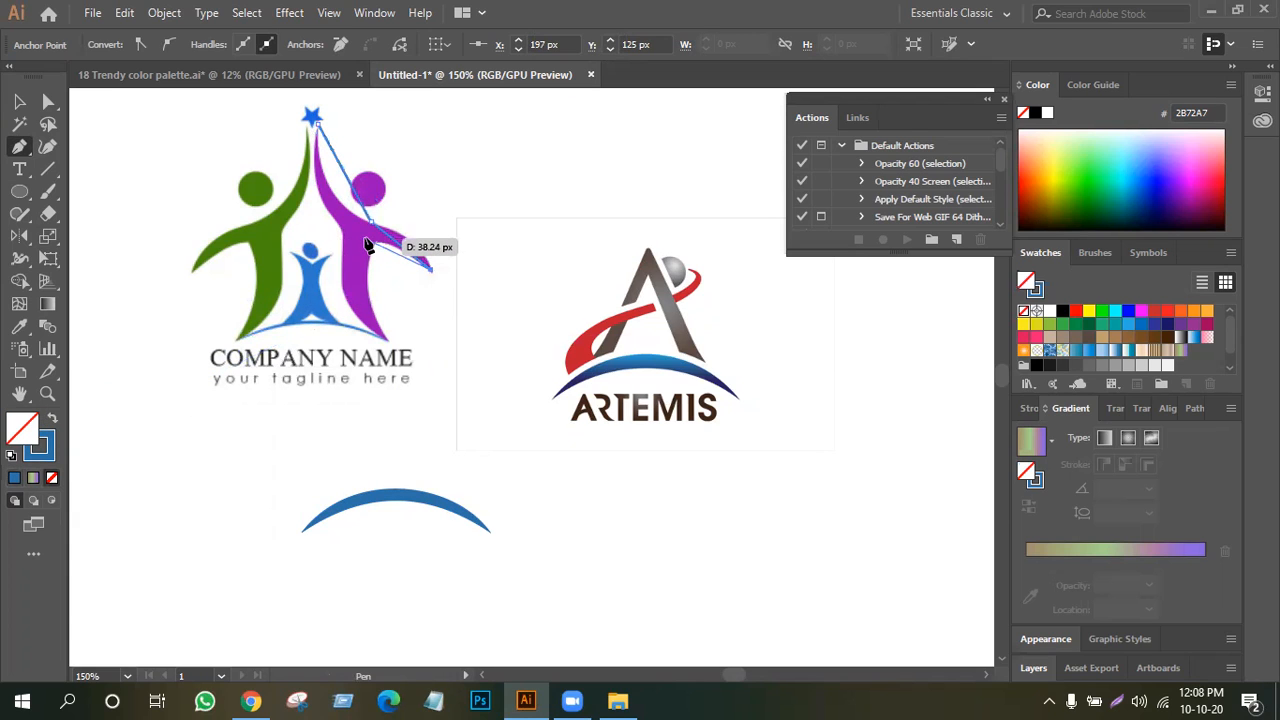
{"action": "left_click", "coordinate": [363, 238]}
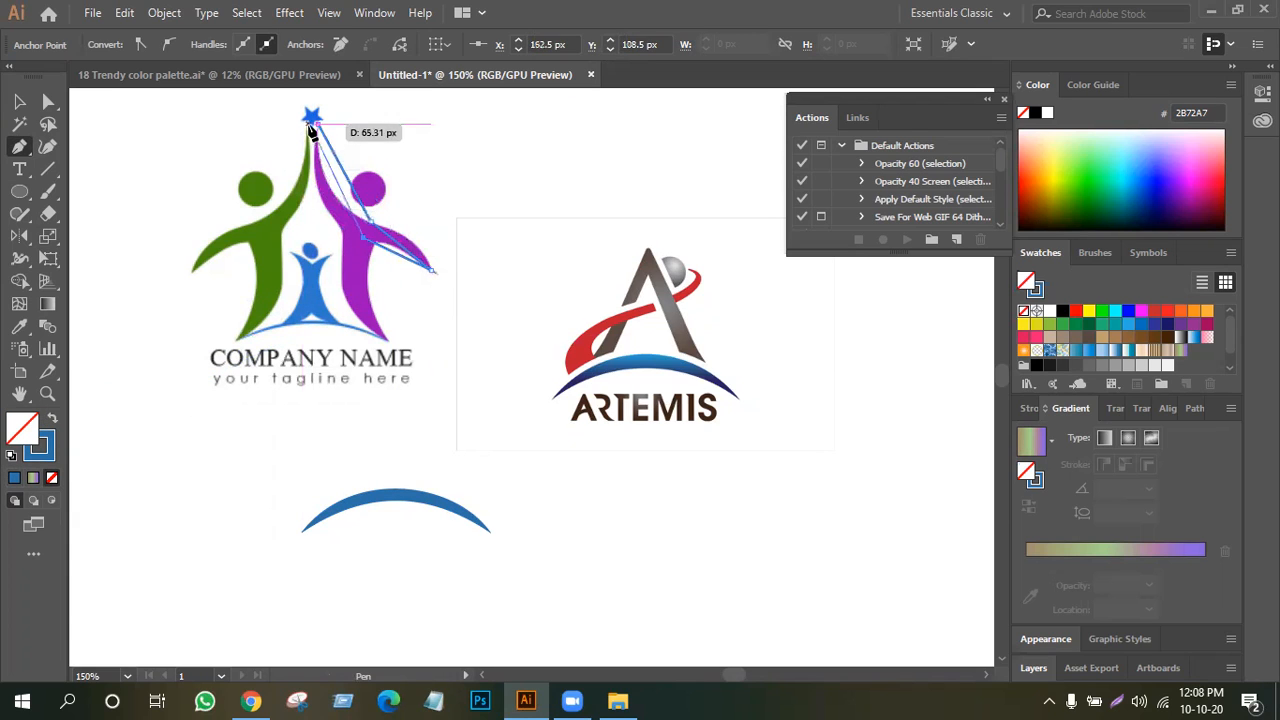
{"action": "left_click", "coordinate": [316, 127]}
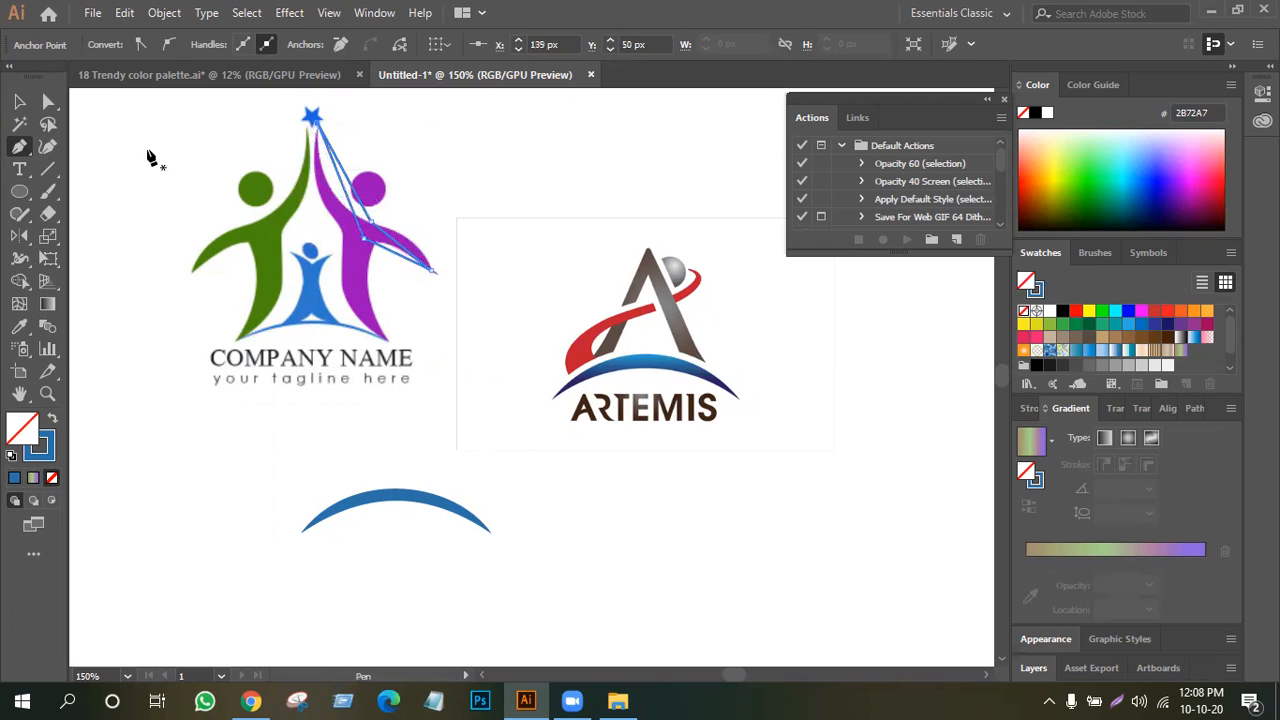
Bend the edges of the four-point path with the Anchor Point tool to follow the curves of the purple figure's arms.
{"action": "left_click_drag", "start_coordinate": [15, 150], "coordinate": [80, 210]}
{"action": "left_click_drag", "start_coordinate": [348, 199], "coordinate": [314, 210]}
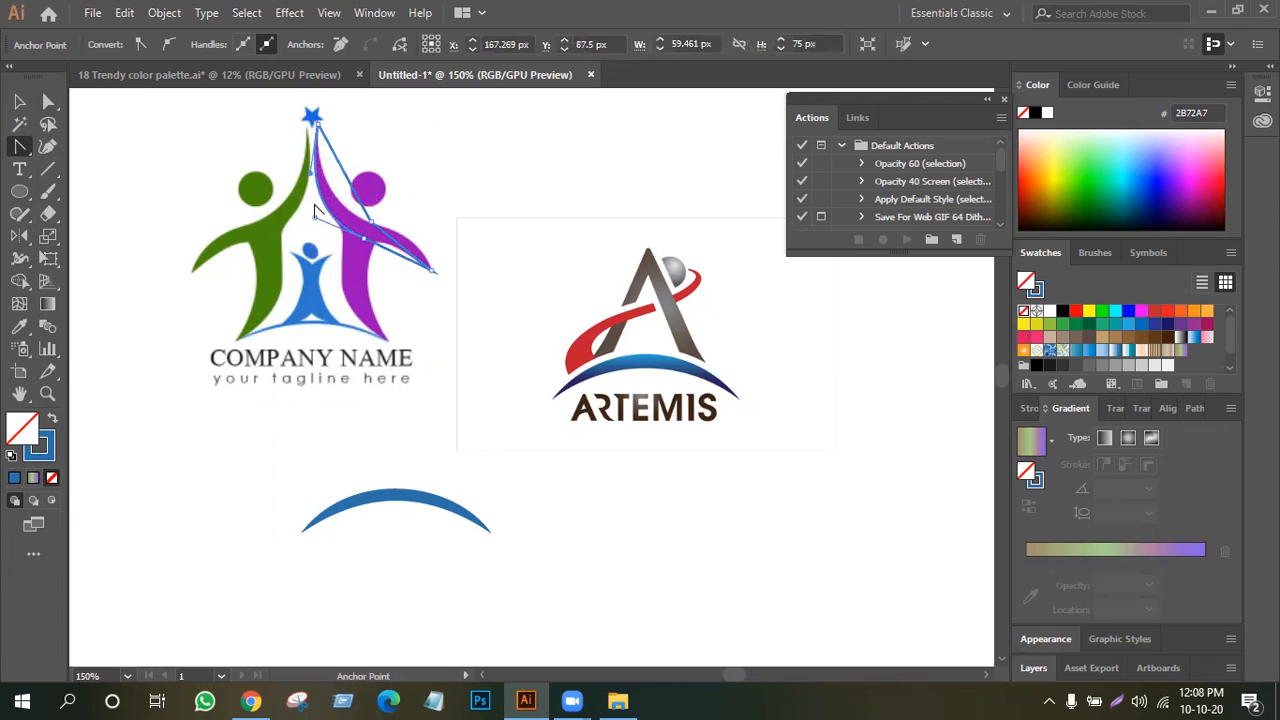
{"action": "left_click_drag", "start_coordinate": [351, 177], "coordinate": [333, 195]}
{"action": "left_click_drag", "start_coordinate": [398, 243], "coordinate": [407, 264]}
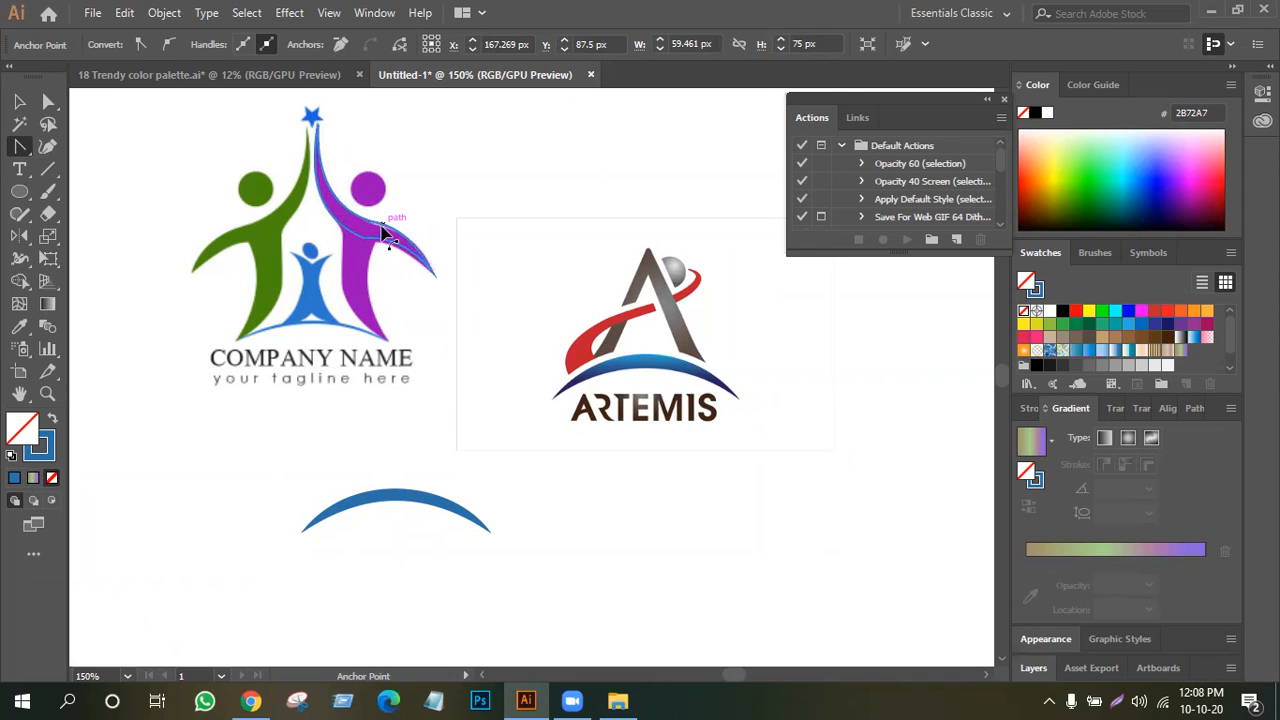
{"action": "mouse_move", "coordinate": [389, 230]}
{"action": "left_mouse_down"}
{"action": "mouse_move", "coordinate": [408, 222]}
{"action": "mouse_move", "coordinate": [394, 226]}
{"action": "left_mouse_up"}
{"action": "left_click_drag", "start_coordinate": [388, 241], "coordinate": [389, 254]}
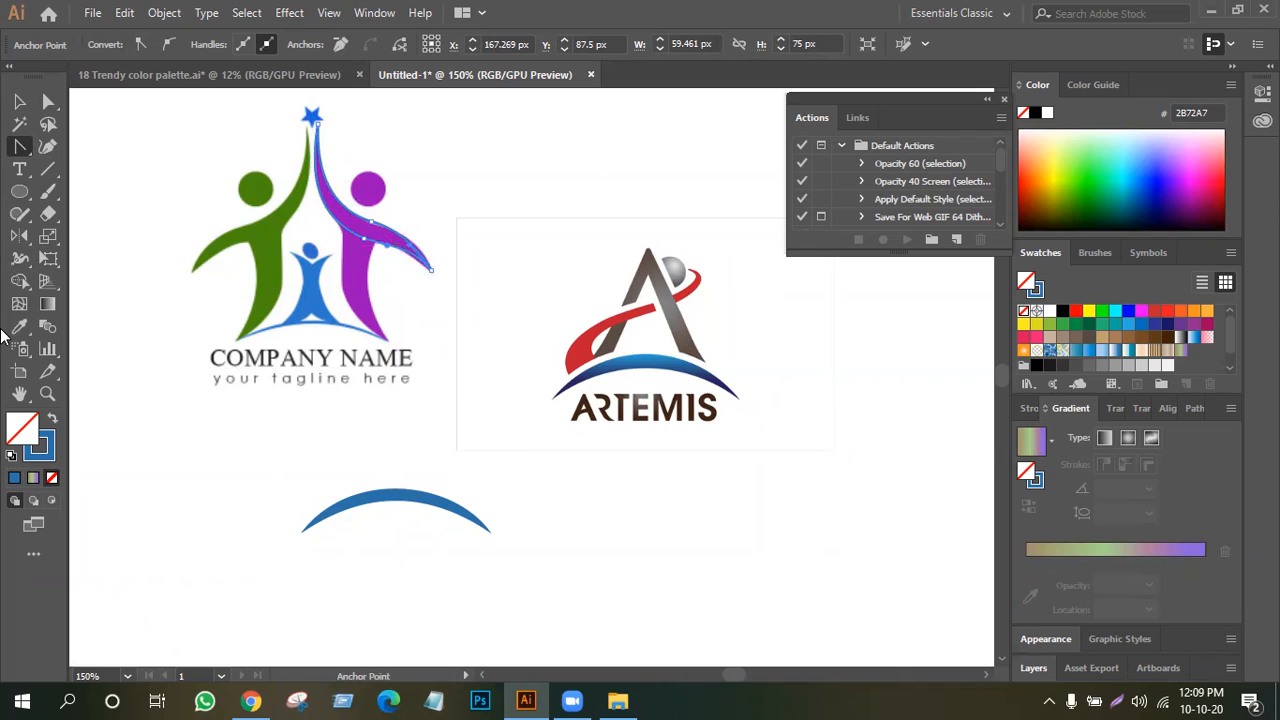
Fill the traced arm shape with the logo figure's purple, sampled with the Eyedropper tool.
{"action": "left_click", "coordinate": [19, 326]}
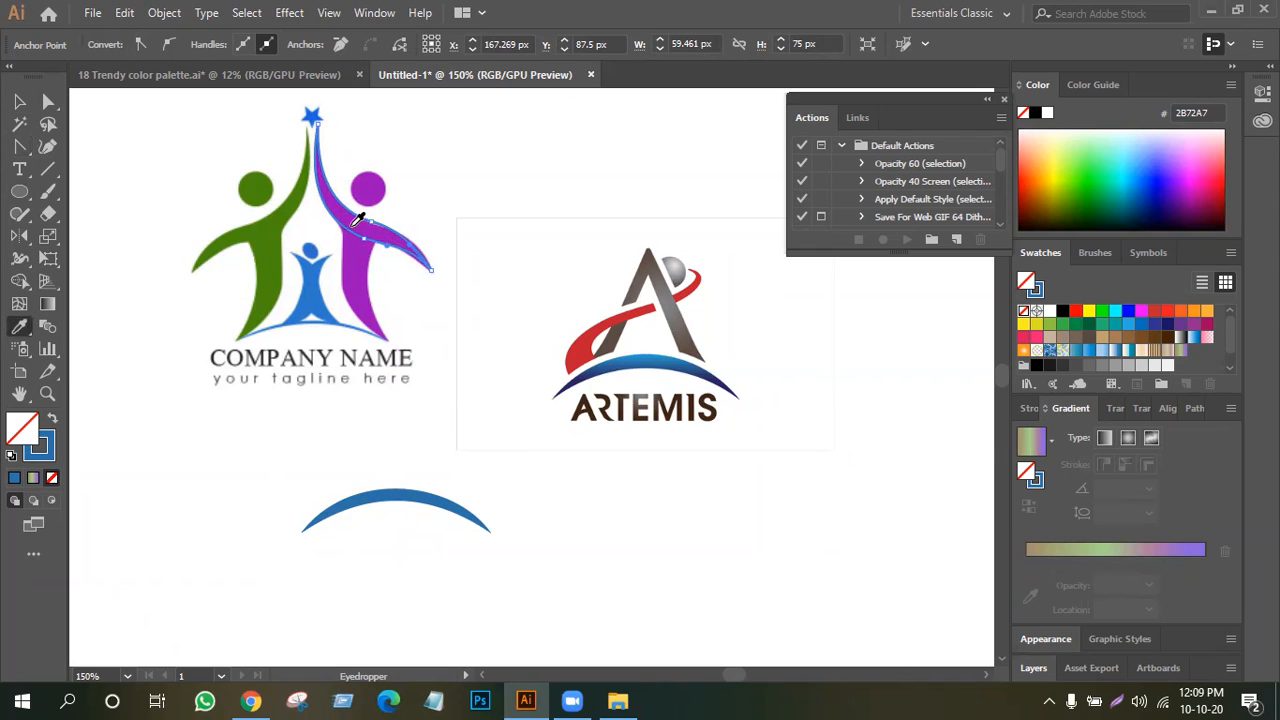
{"action": "left_click", "coordinate": [354, 224]}
{"action": "key", "text": "v"}
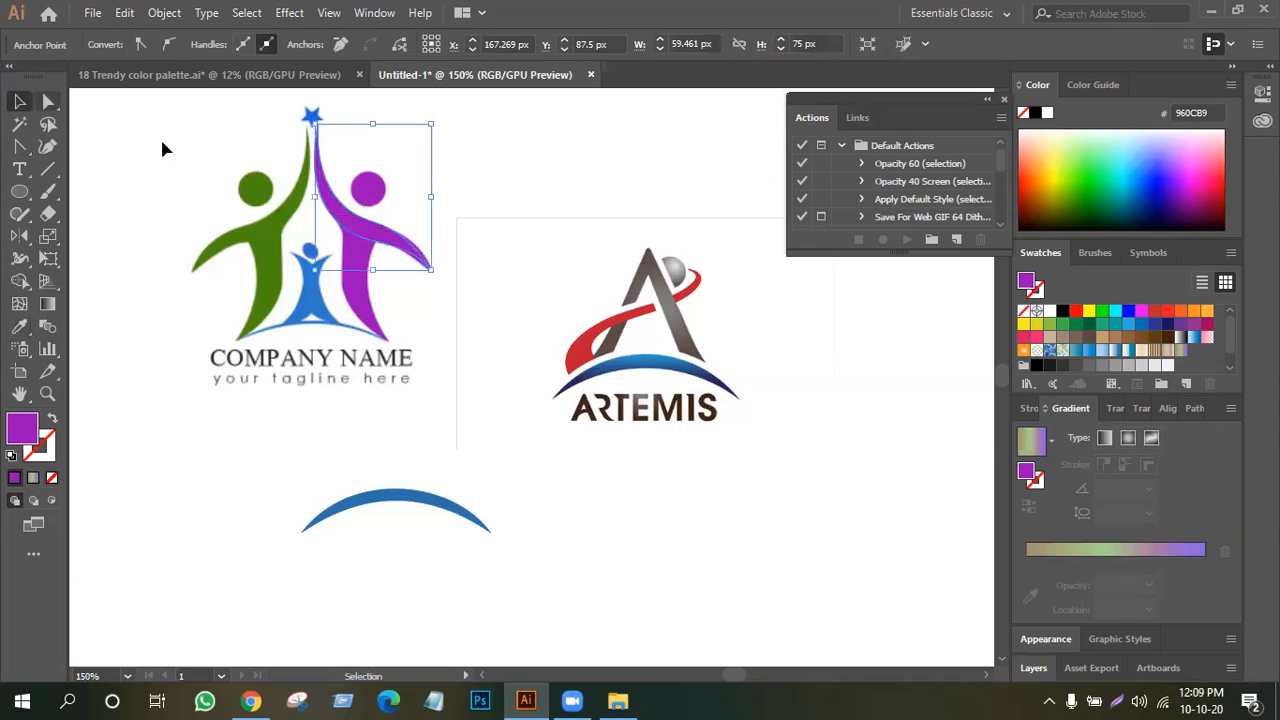
Move the purple arm shape down over the right half of the blue arc and rotate it slightly clockwise.
{"action": "left_click_drag", "start_coordinate": [384, 299], "coordinate": [432, 490]}
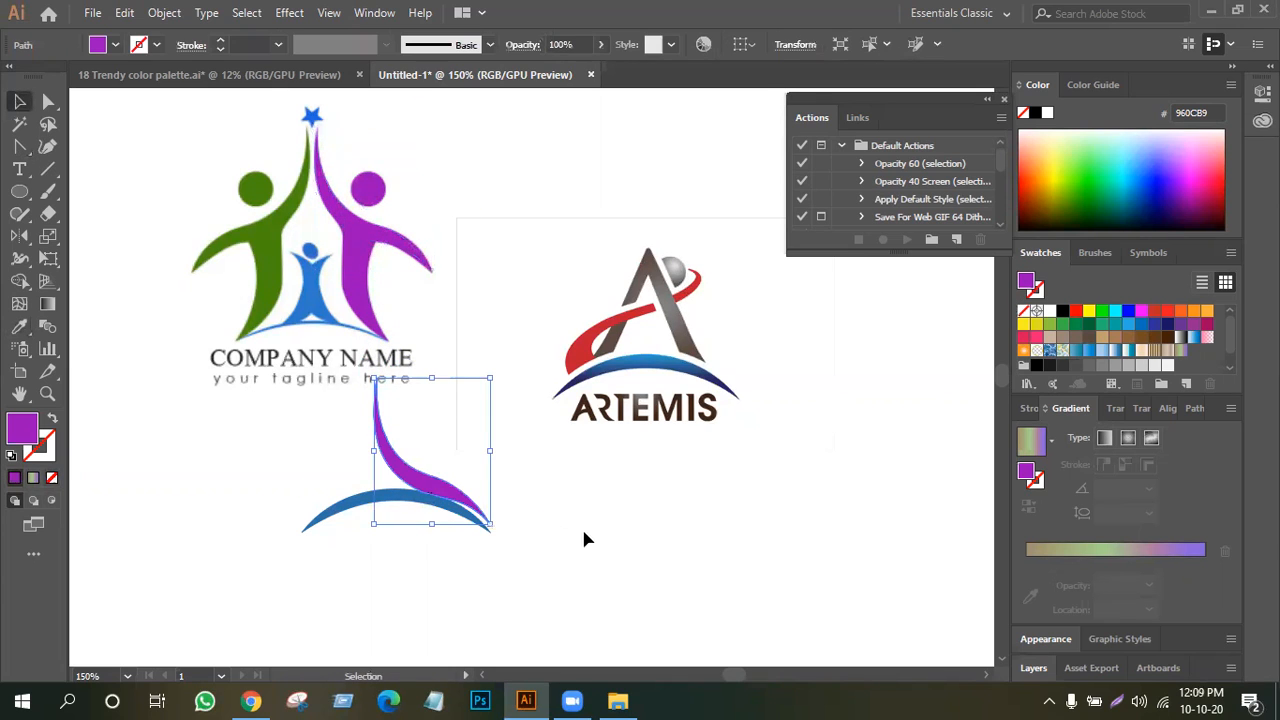
{"action": "left_click_drag", "start_coordinate": [494, 529], "coordinate": [490, 541]}
{"action": "left_click", "coordinate": [566, 500]}
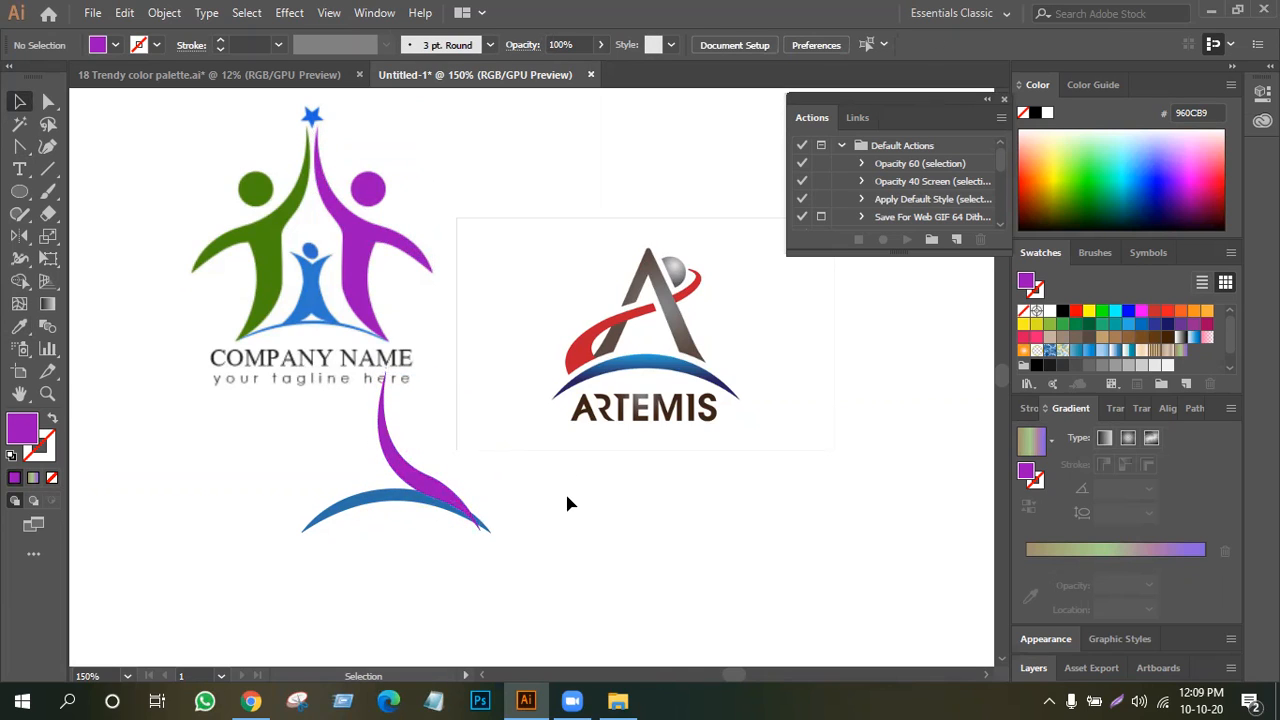
{"action": "left_click_drag", "start_coordinate": [505, 522], "coordinate": [430, 578]}
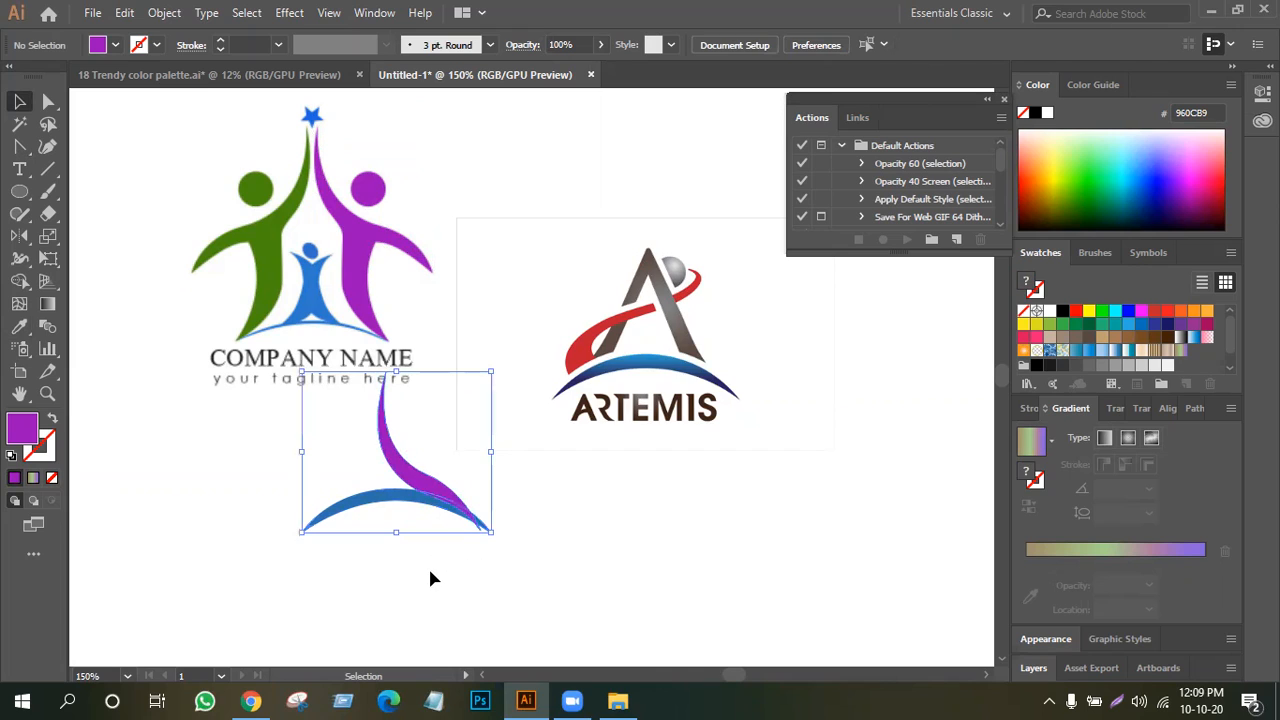
{"action": "left_click", "coordinate": [668, 532]}
Rotate the purple shape further clockwise until it stands upright, and move its lower tip onto the blue arc's right end.
{"action": "left_click", "coordinate": [392, 450]}
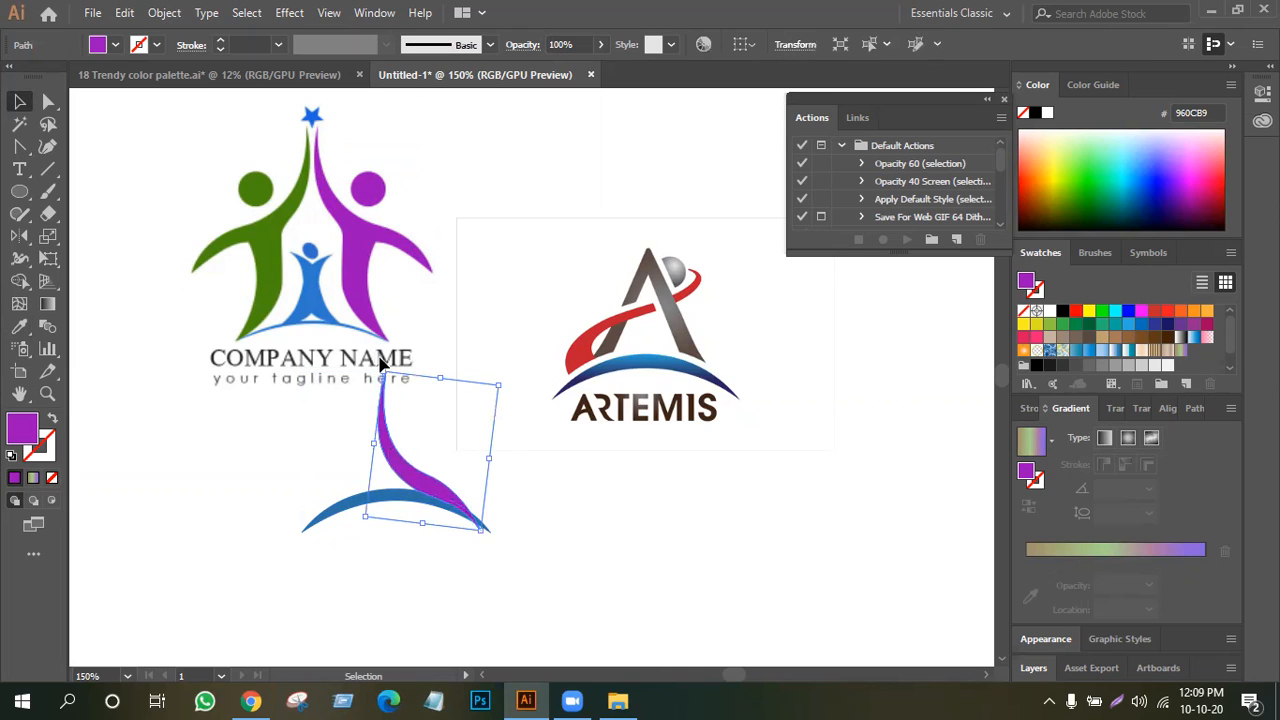
{"action": "left_click_drag", "start_coordinate": [378, 366], "coordinate": [411, 352]}
{"action": "left_click_drag", "start_coordinate": [414, 479], "coordinate": [424, 476]}
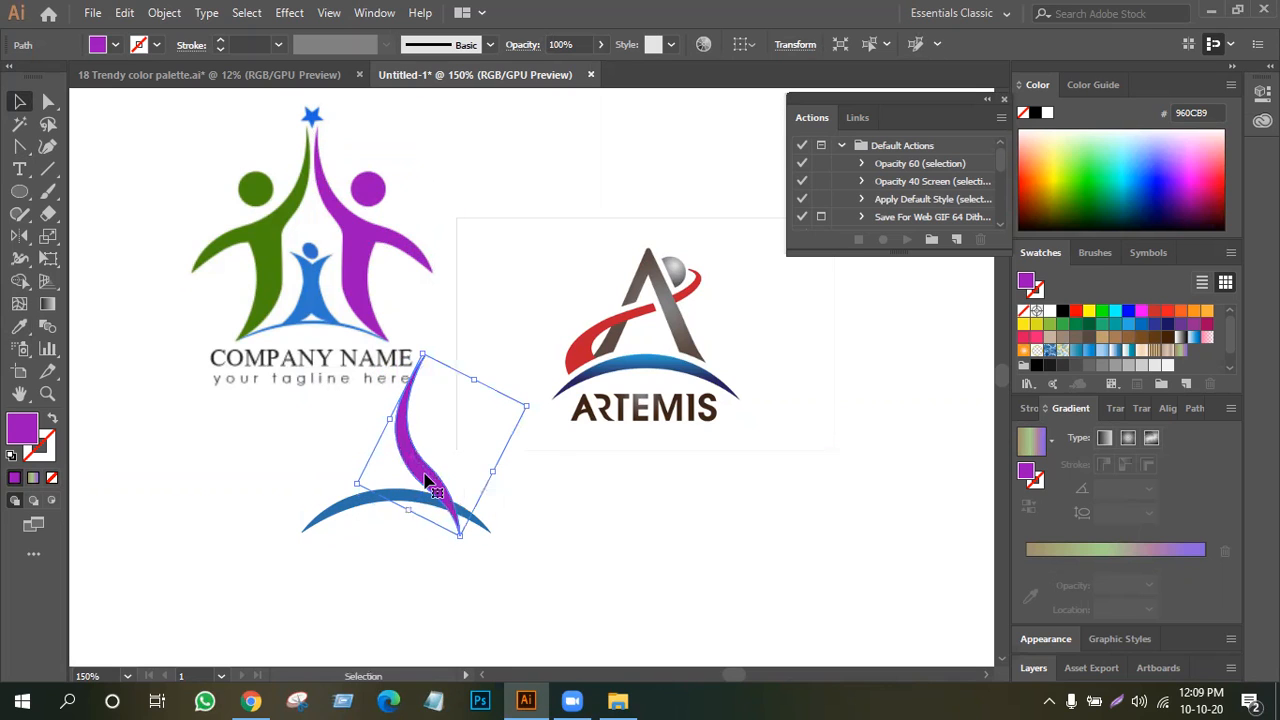
{"action": "left_click", "coordinate": [540, 508]}
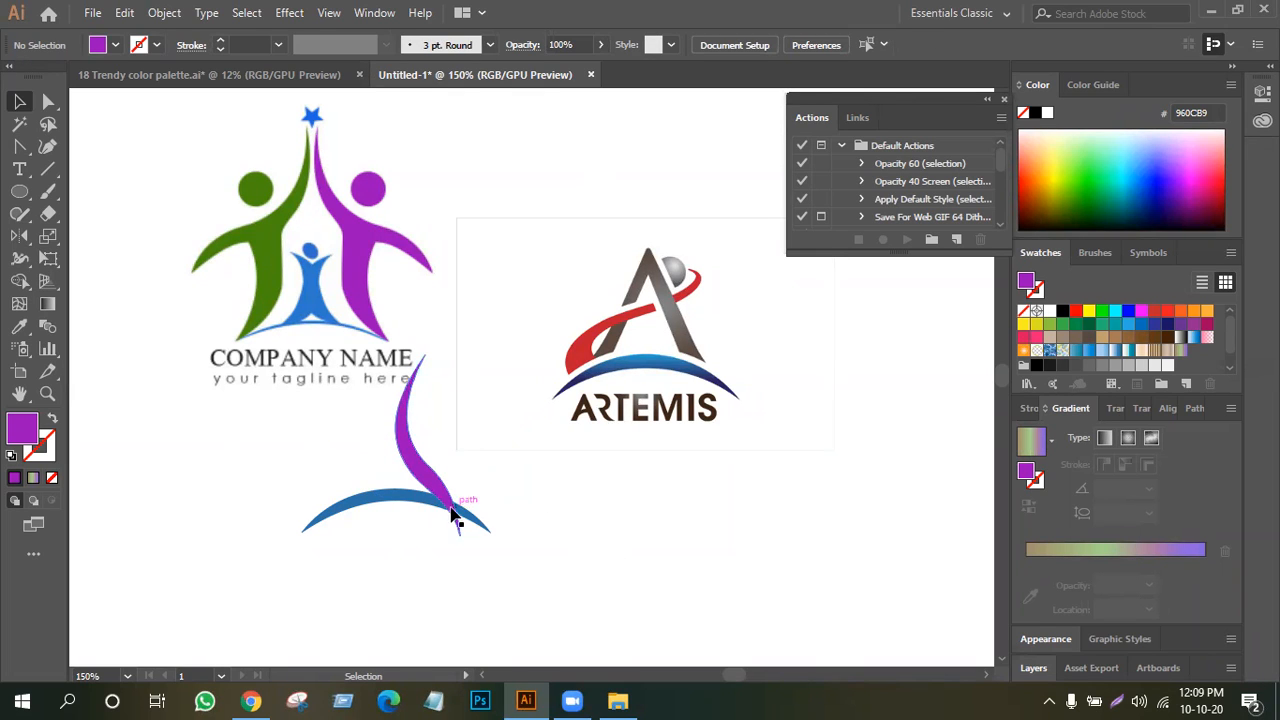
{"action": "left_click_drag", "start_coordinate": [458, 535], "coordinate": [480, 531]}
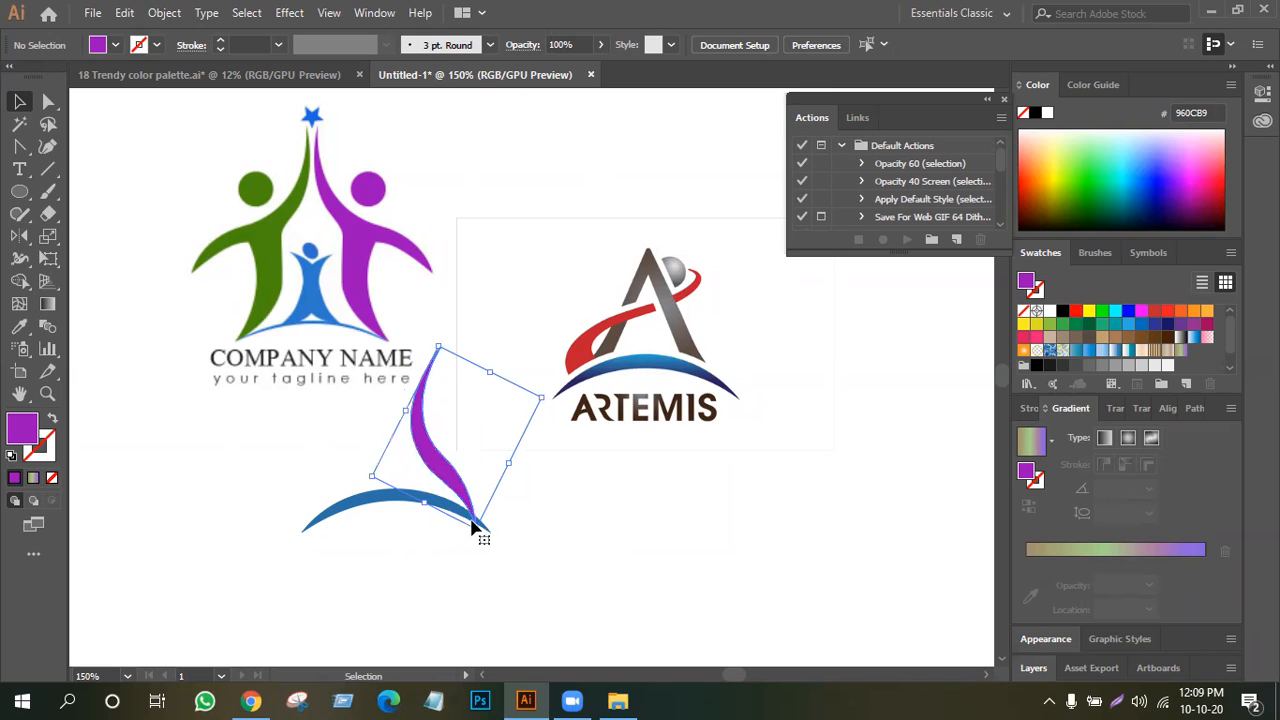
{"action": "left_click", "coordinate": [529, 556]}
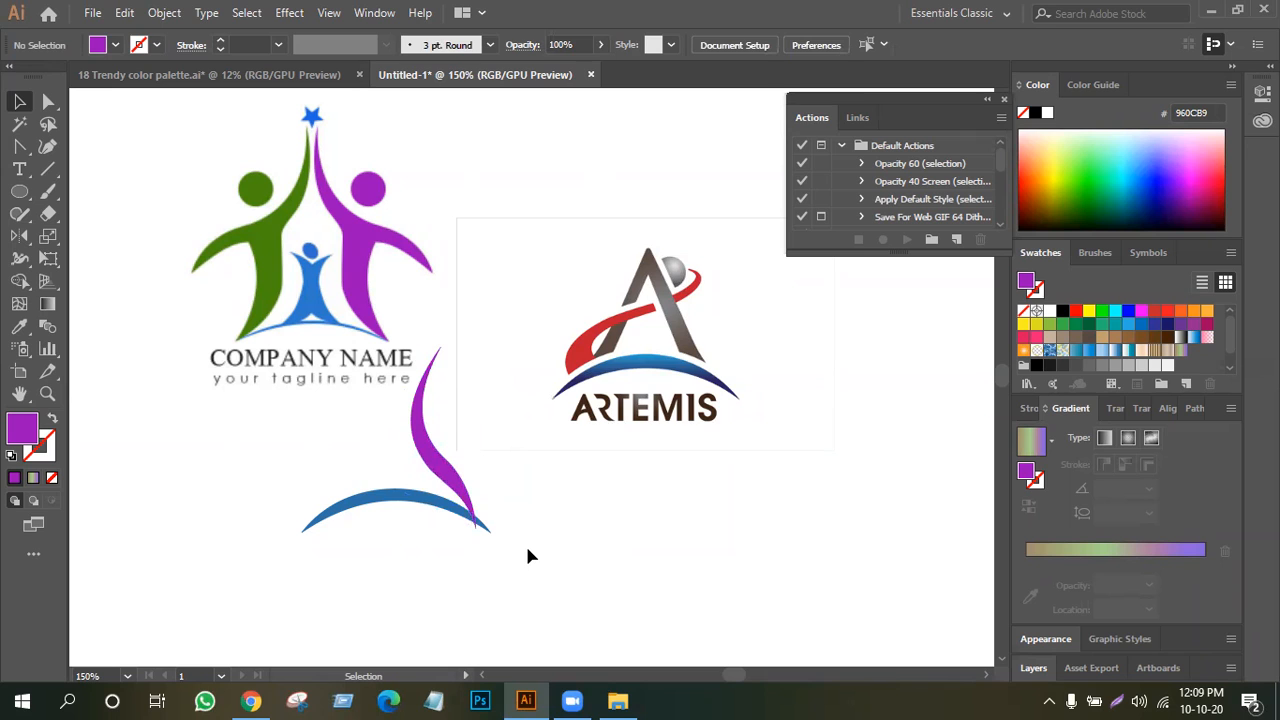
Reflect the purple shape across the vertical axis with the preview turned on.
{"action": "right_click", "coordinate": [452, 475]}
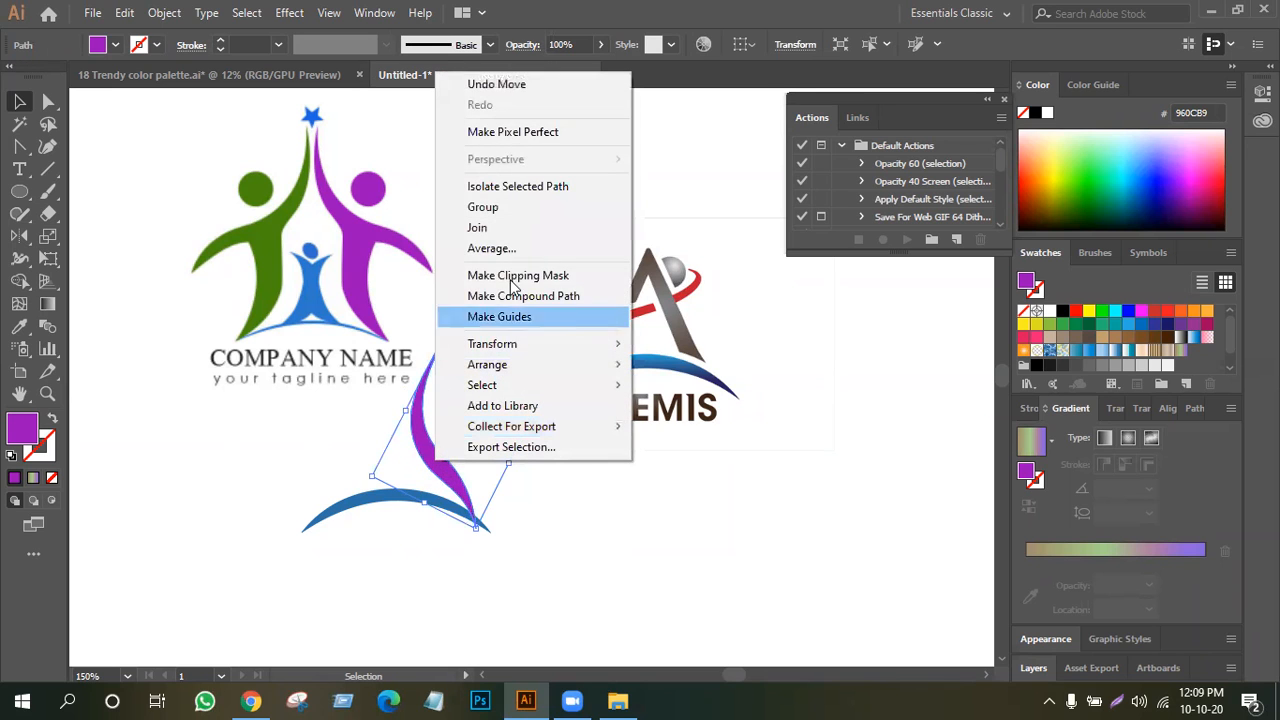
{"action": "mouse_move", "coordinate": [514, 345]}
{"action": "left_click", "coordinate": [677, 413]}
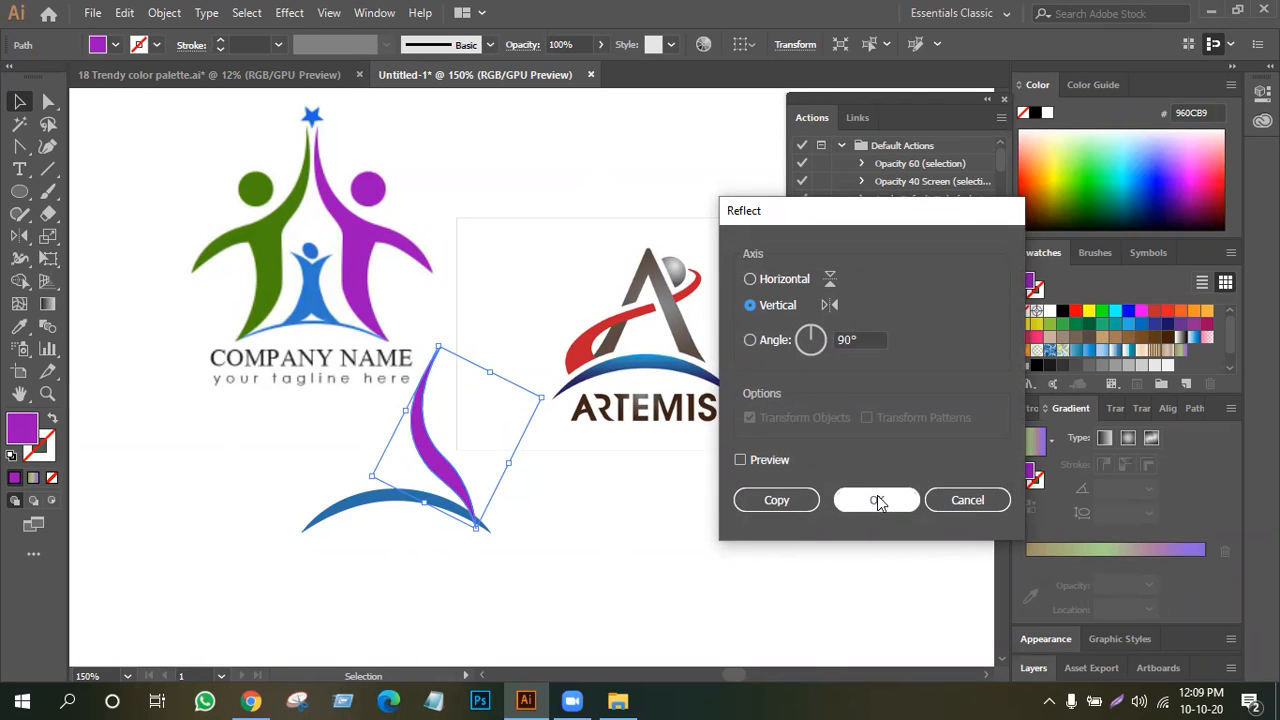
{"action": "left_click", "coordinate": [769, 460]}
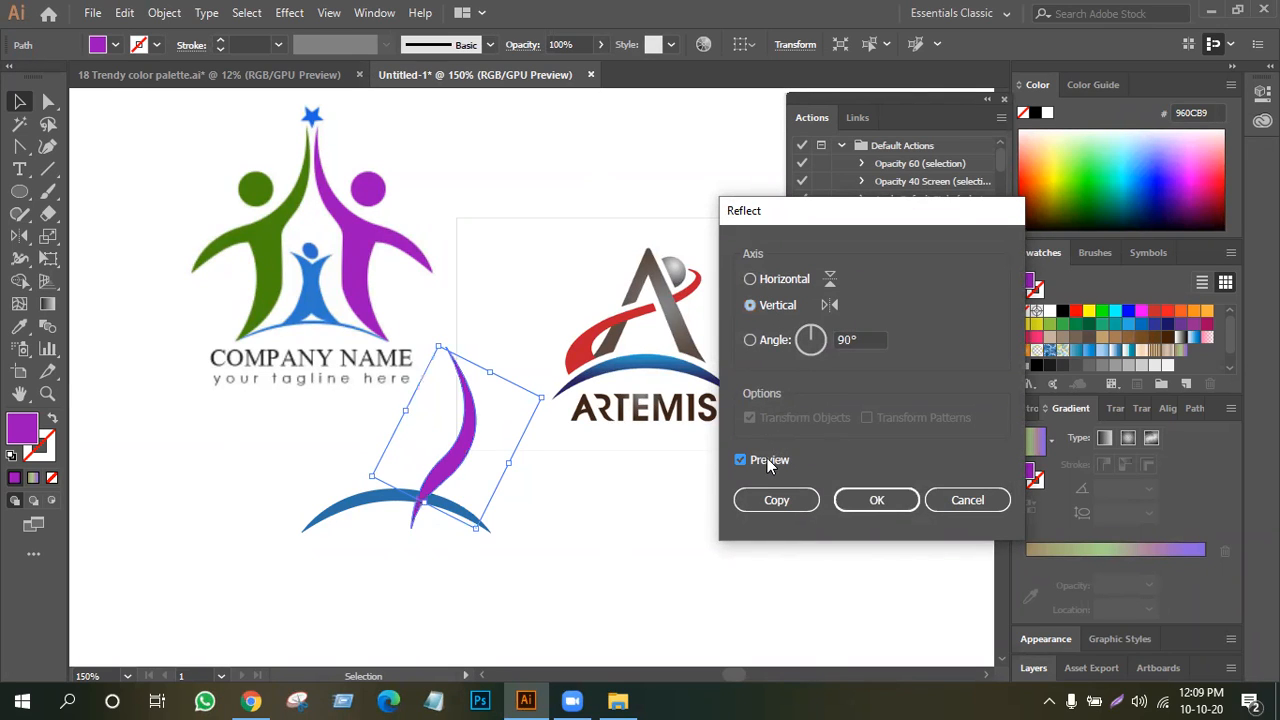
{"action": "left_click", "coordinate": [872, 500]}
{"action": "left_click", "coordinate": [546, 524]}
Rotate the reflected purple shape counterclockwise with its base over the arc's right end, and place a copy of it down to the left.
{"action": "left_click", "coordinate": [468, 462]}
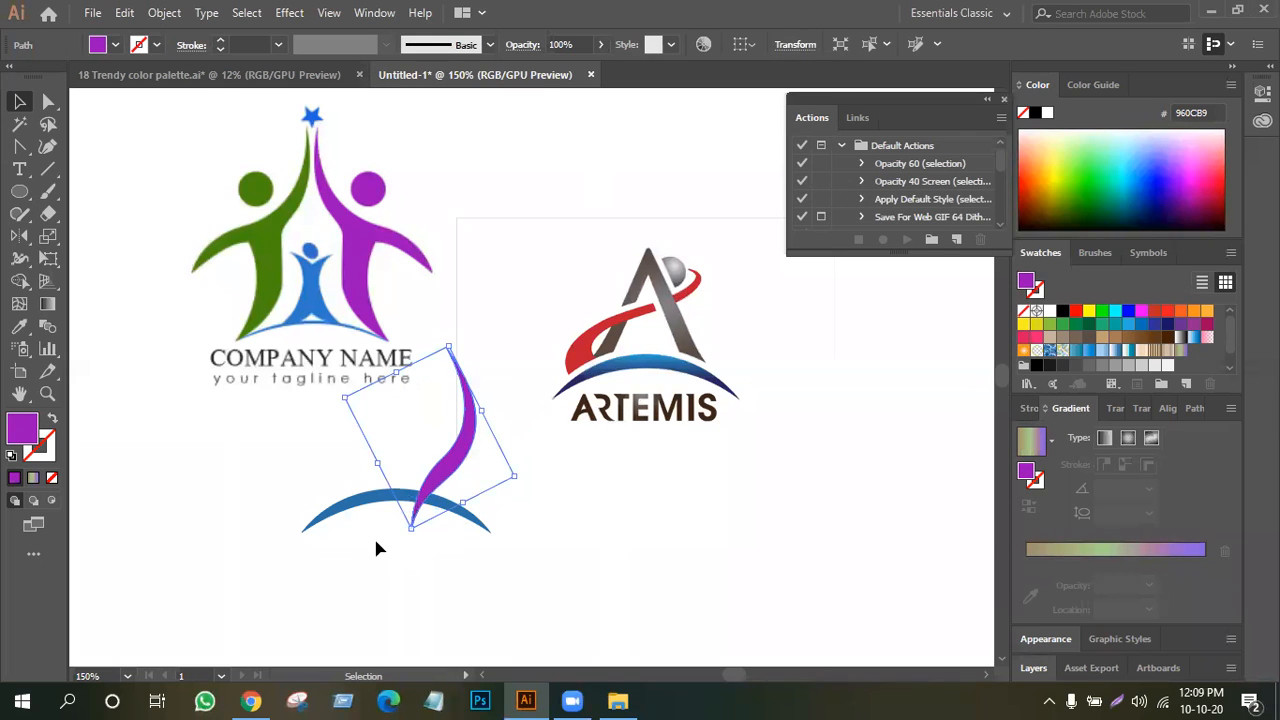
{"action": "left_click_drag", "start_coordinate": [411, 535], "coordinate": [478, 528]}
{"action": "left_click", "coordinate": [604, 509]}
{"action": "left_click_drag", "start_coordinate": [468, 462], "coordinate": [468, 477]}
{"action": "left_click", "coordinate": [567, 496]}
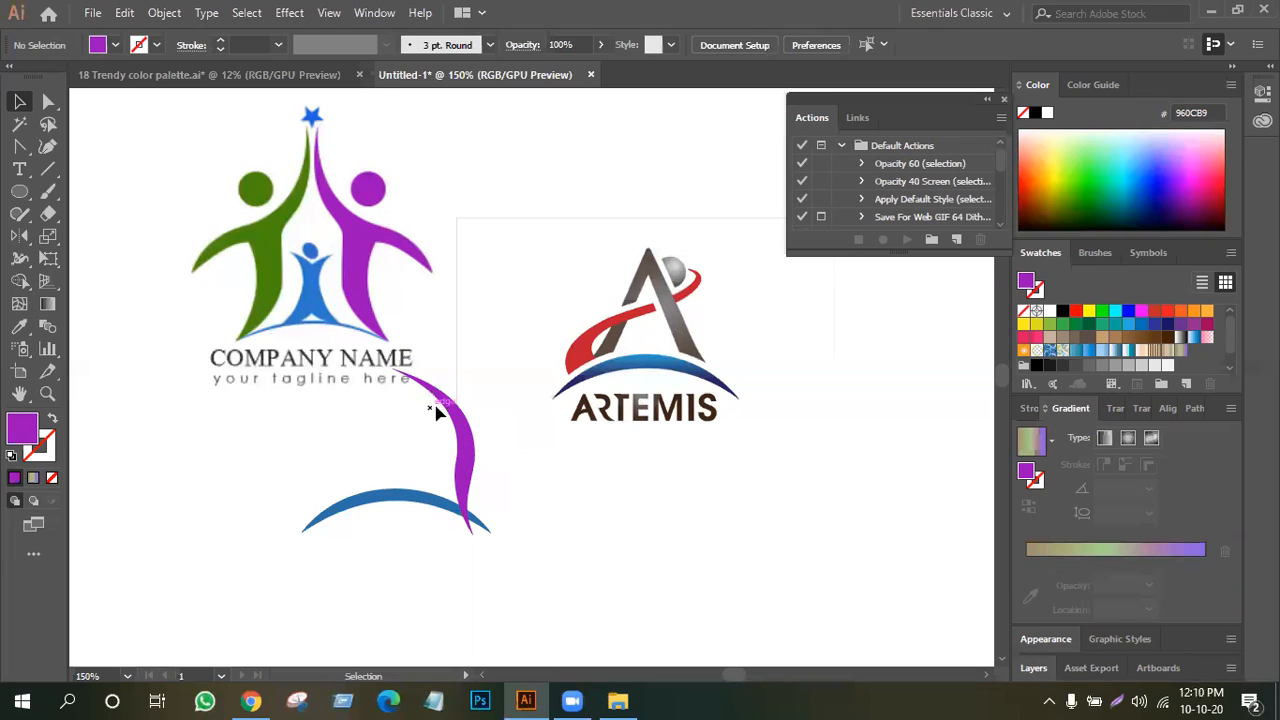
{"action": "left_click_drag", "start_coordinate": [457, 434], "coordinate": [434, 457]}
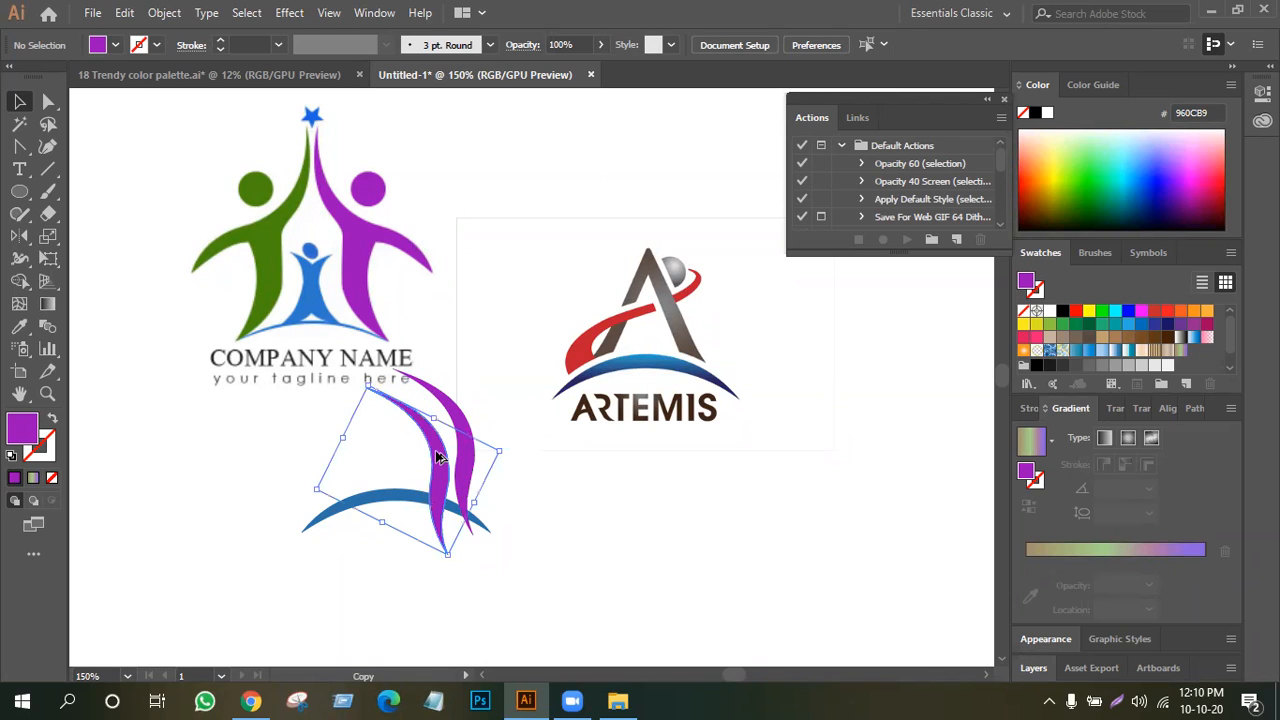
{"action": "left_click", "coordinate": [573, 535]}
Place an enlarged, counterclockwise-tilted copy of the blue arc below the original, and tilt the original arc to match.
{"action": "left_click_drag", "start_coordinate": [406, 507], "coordinate": [424, 538]}
{"action": "left_click_drag", "start_coordinate": [510, 562], "coordinate": [538, 541]}
{"action": "left_click", "coordinate": [532, 530]}
{"action": "left_click", "coordinate": [491, 549]}
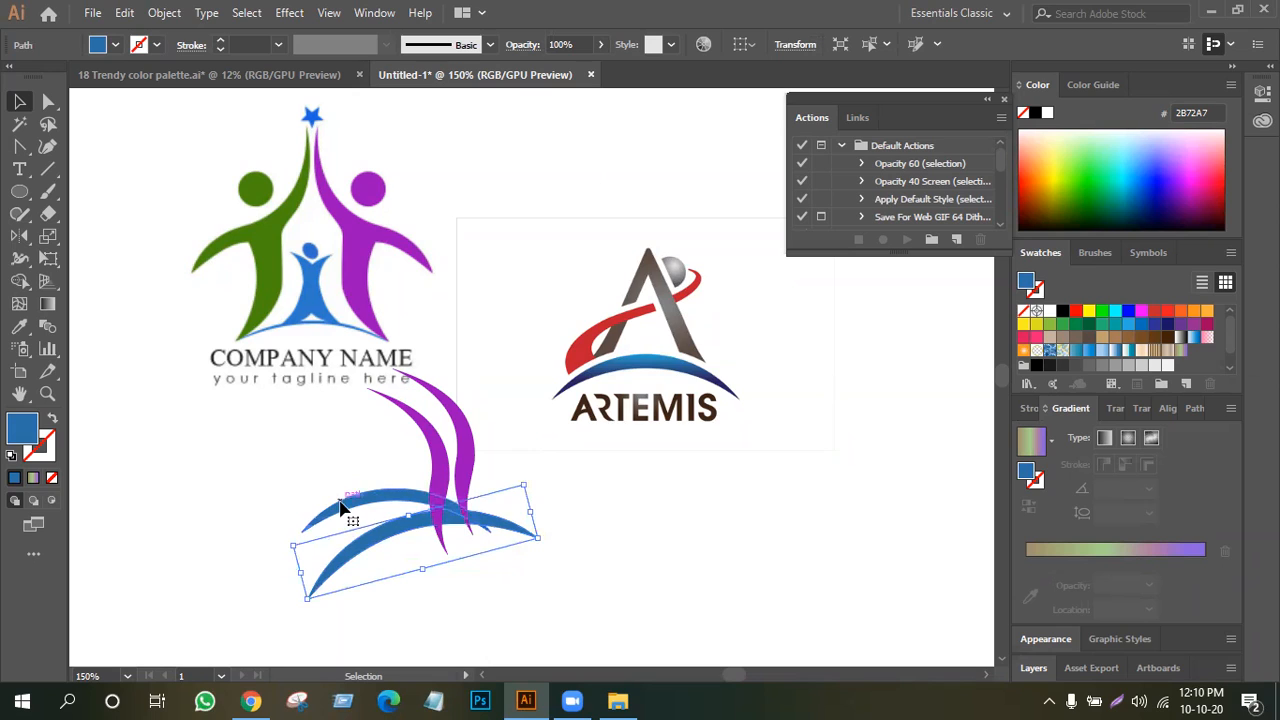
{"action": "left_click_drag", "start_coordinate": [288, 540], "coordinate": [300, 565]}
{"action": "left_click", "coordinate": [463, 578]}
{"action": "left_click_drag", "start_coordinate": [342, 434], "coordinate": [526, 563]}
{"action": "key", "text": "ctrl+h"}
{"action": "left_click_drag", "start_coordinate": [277, 491], "coordinate": [503, 560]}
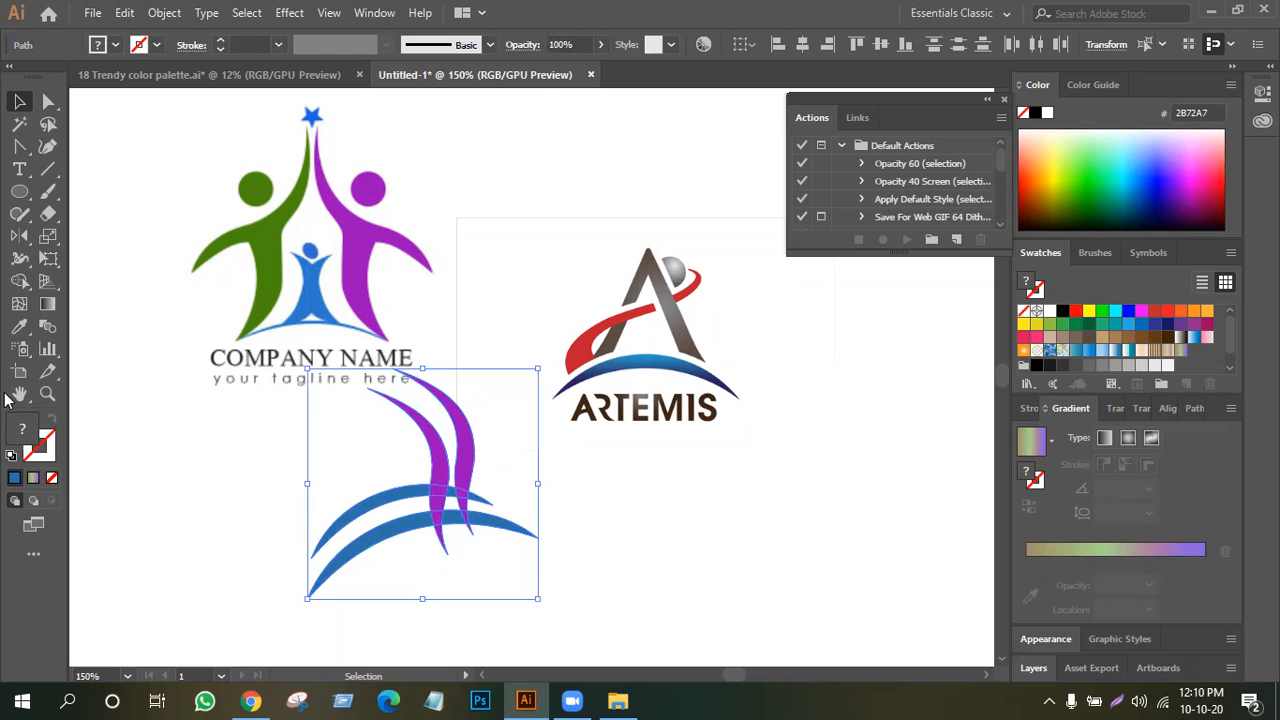
{"action": "key", "text": "shift+m"}
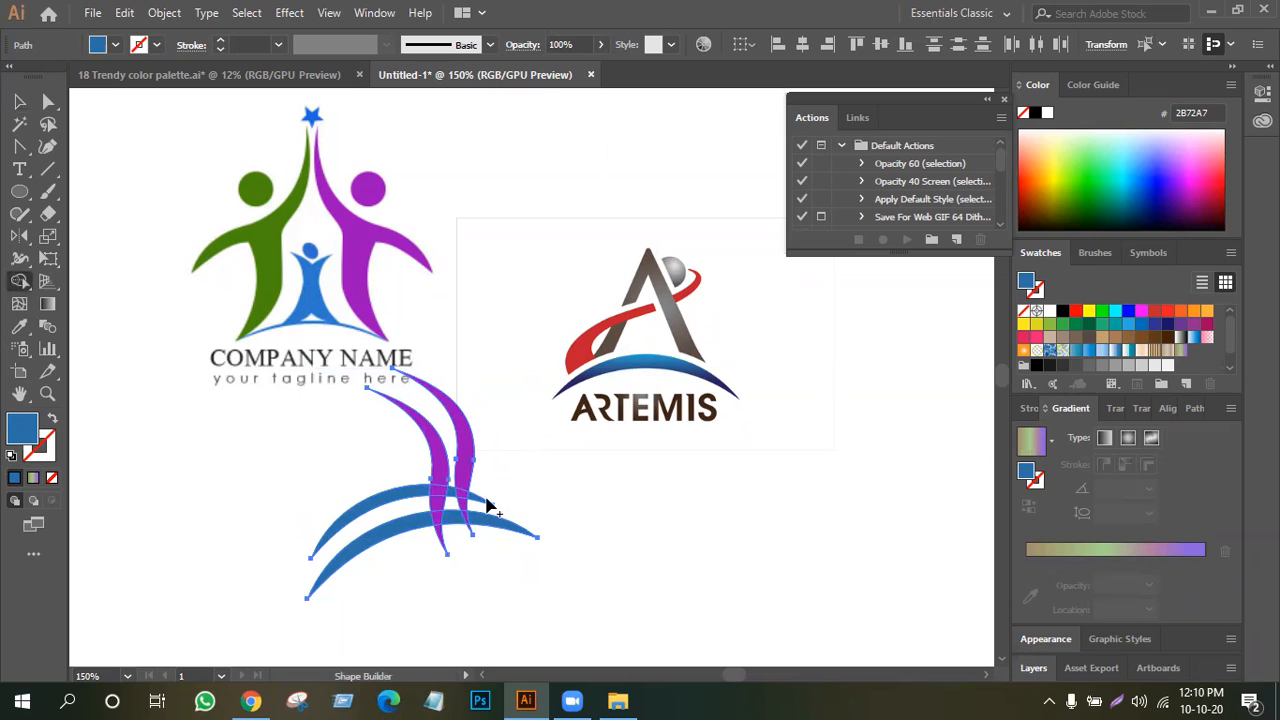
{"action": "left_click", "coordinate": [19, 101]}
{"action": "left_click", "coordinate": [526, 489]}
Rotate the right purple shape clockwise so its lower end overlaps the base of the left purple shape.
{"action": "left_click", "coordinate": [470, 480]}
{"action": "mouse_move", "coordinate": [477, 534]}
{"action": "left_mouse_down"}
{"action": "mouse_move", "coordinate": [491, 529]}
{"action": "mouse_move", "coordinate": [452, 536]}
{"action": "left_mouse_up"}
{"action": "left_click", "coordinate": [595, 487]}
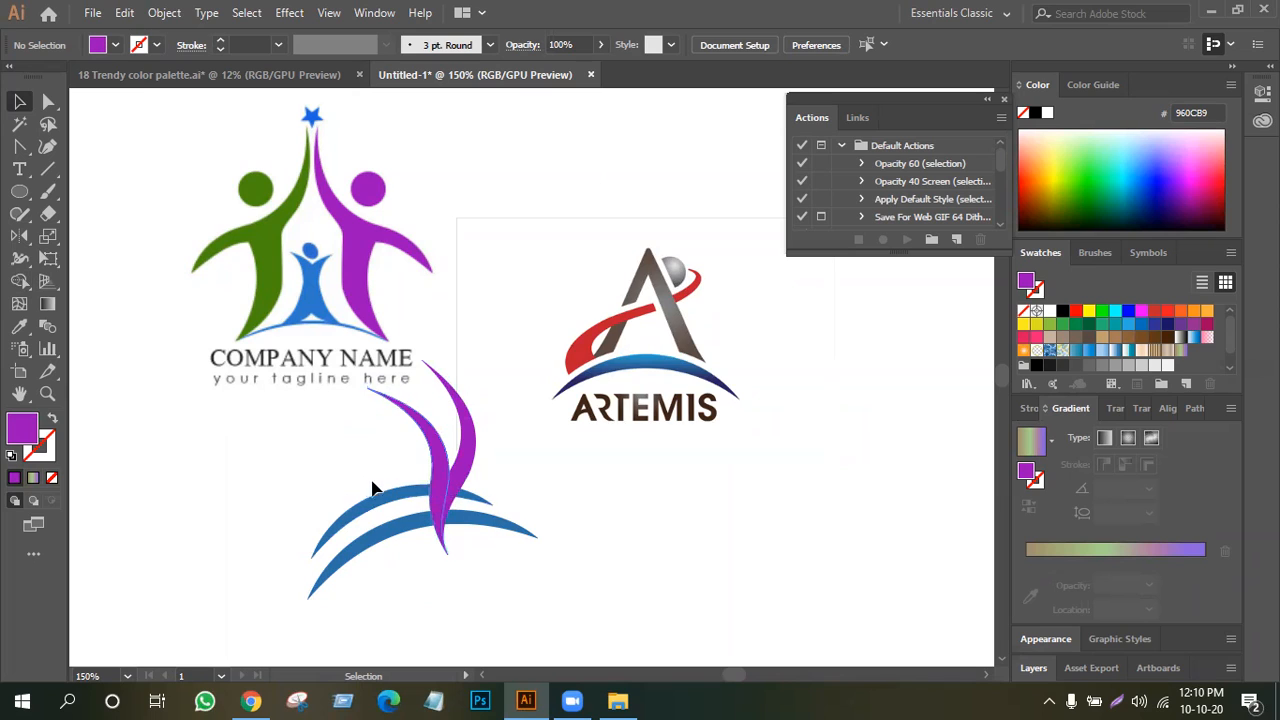
Try to unite the two purple shapes and the two blue arcs into a single shape with Pathfinder, and undo it.
{"action": "left_click_drag", "start_coordinate": [480, 537], "coordinate": [452, 528]}
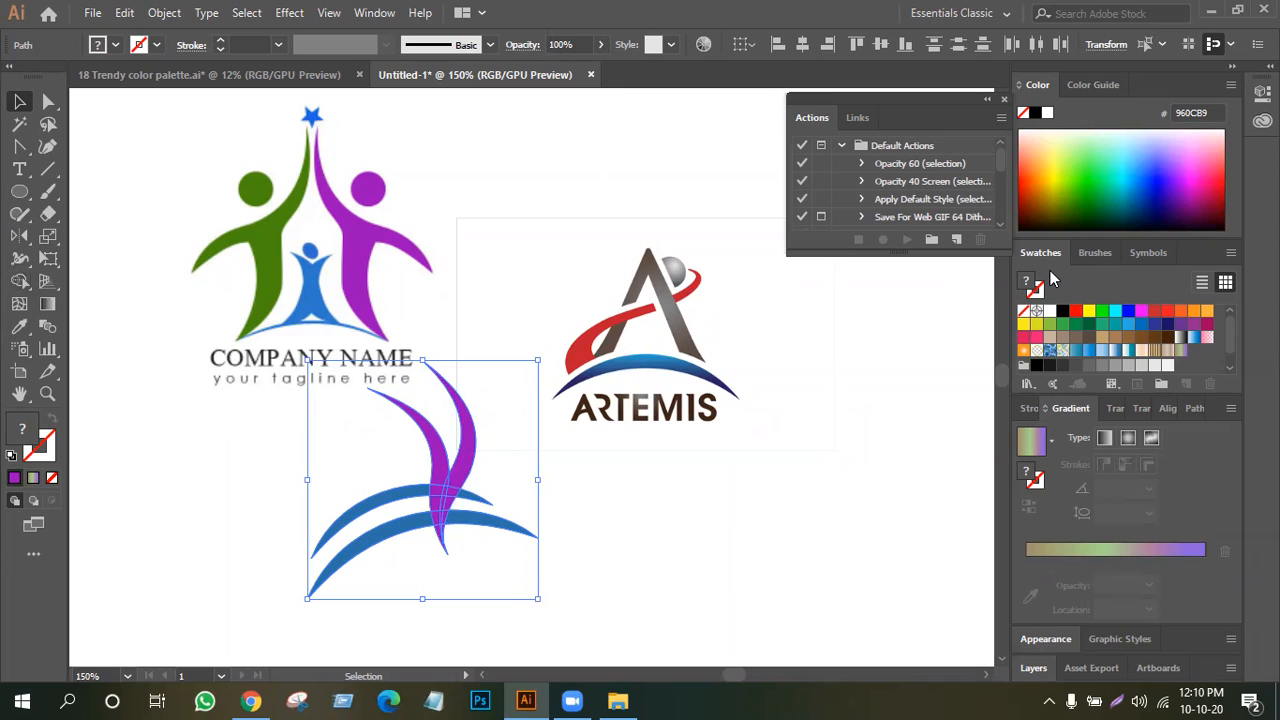
{"action": "left_click", "coordinate": [1192, 412]}
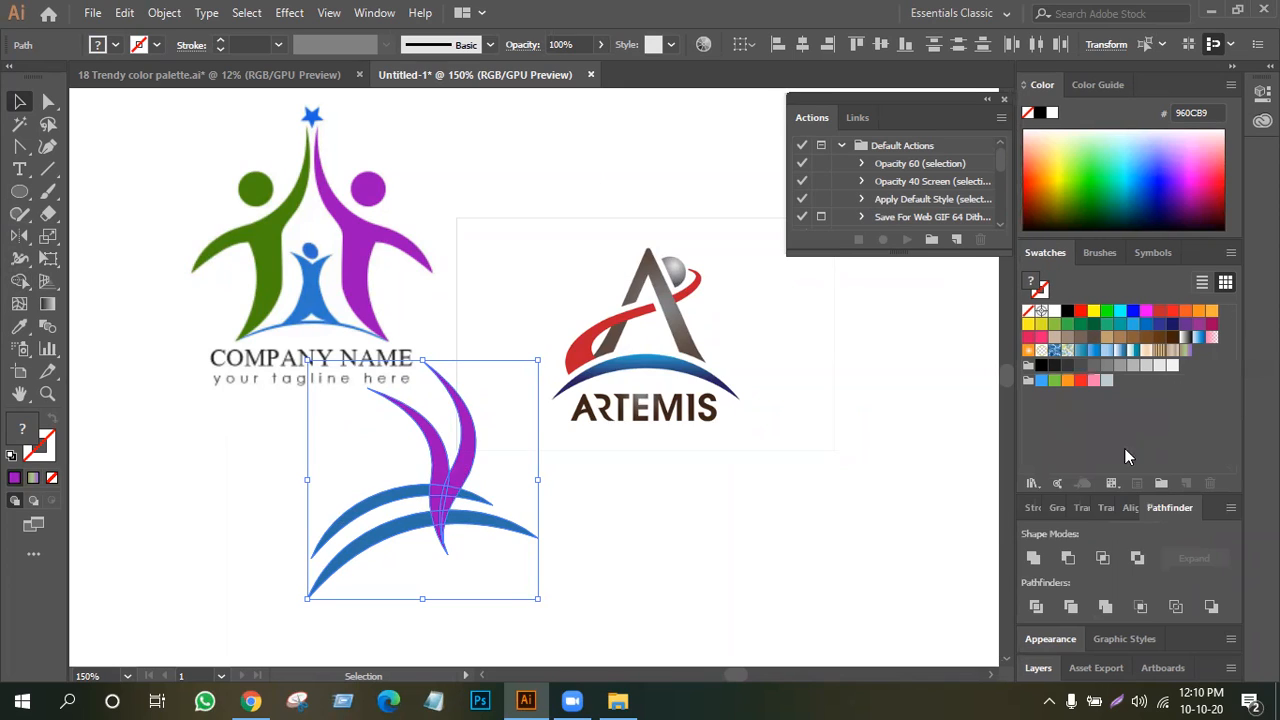
{"action": "left_click", "coordinate": [1034, 562]}
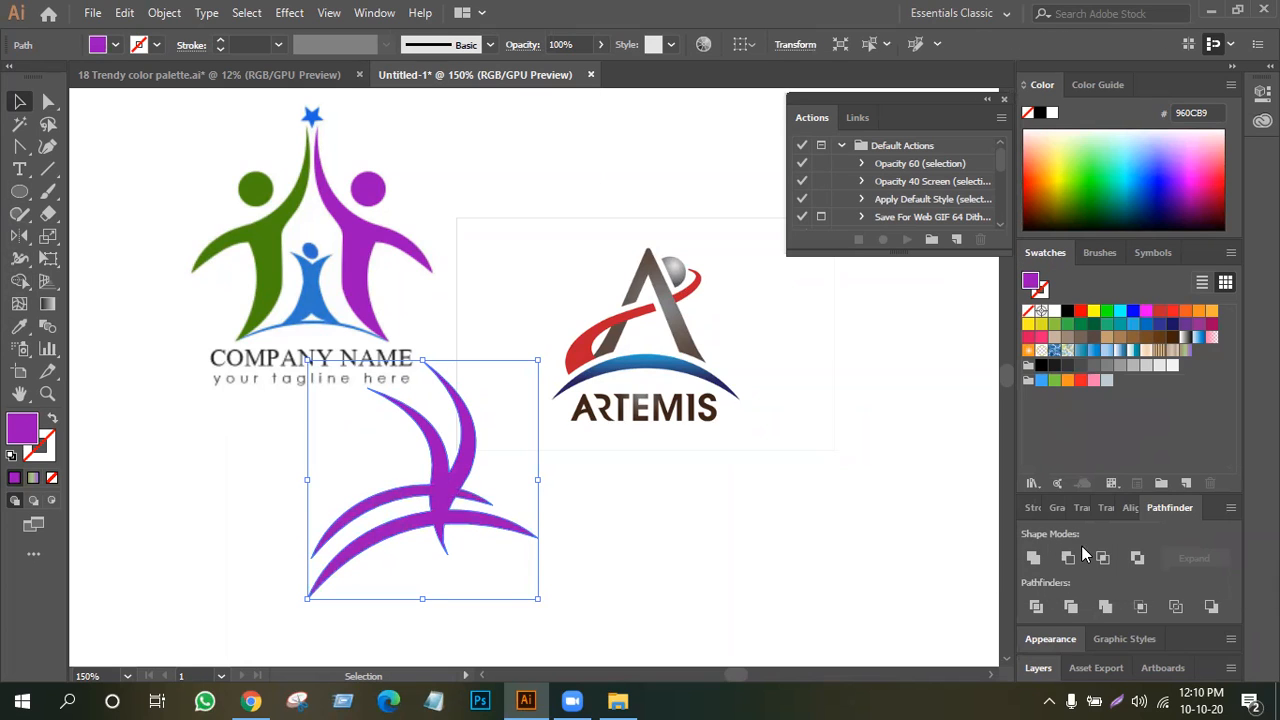
{"action": "left_click", "coordinate": [600, 532]}
{"action": "key", "text": "a"}
{"action": "key", "text": "v"}
{"action": "left_click", "coordinate": [493, 524]}
{"action": "left_click", "coordinate": [600, 496]}
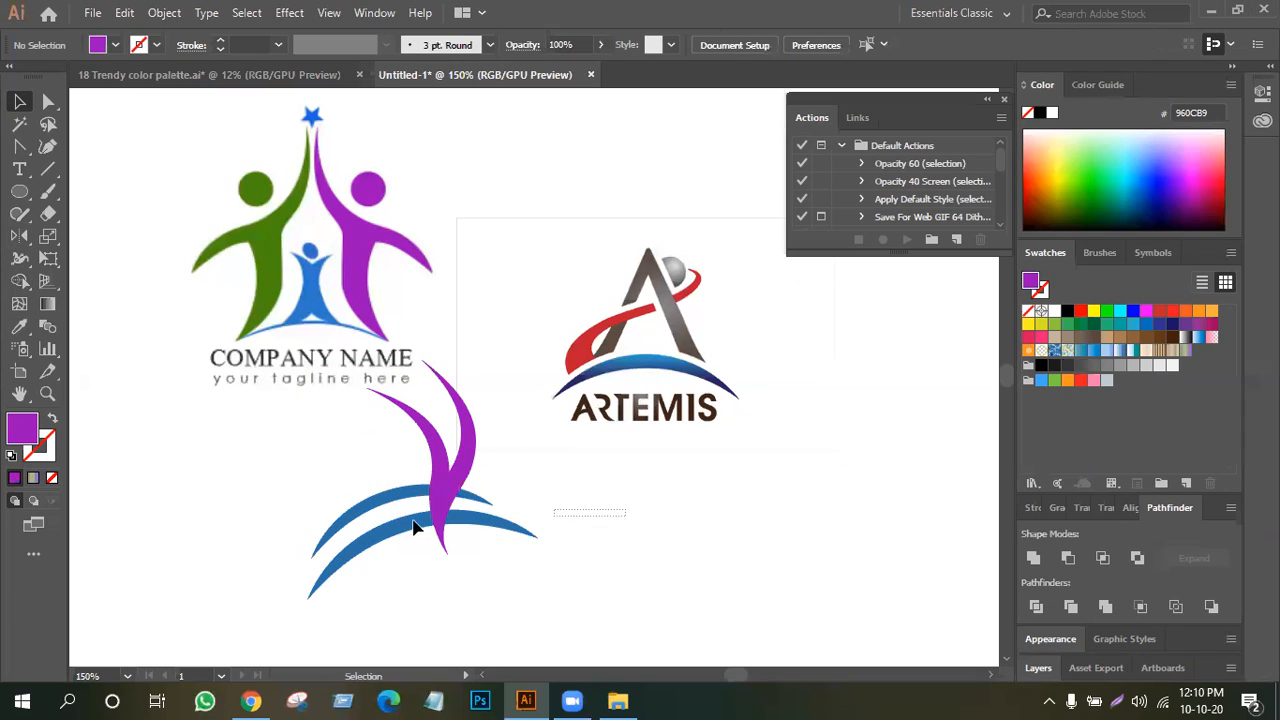
{"action": "left_click", "coordinate": [363, 490]}
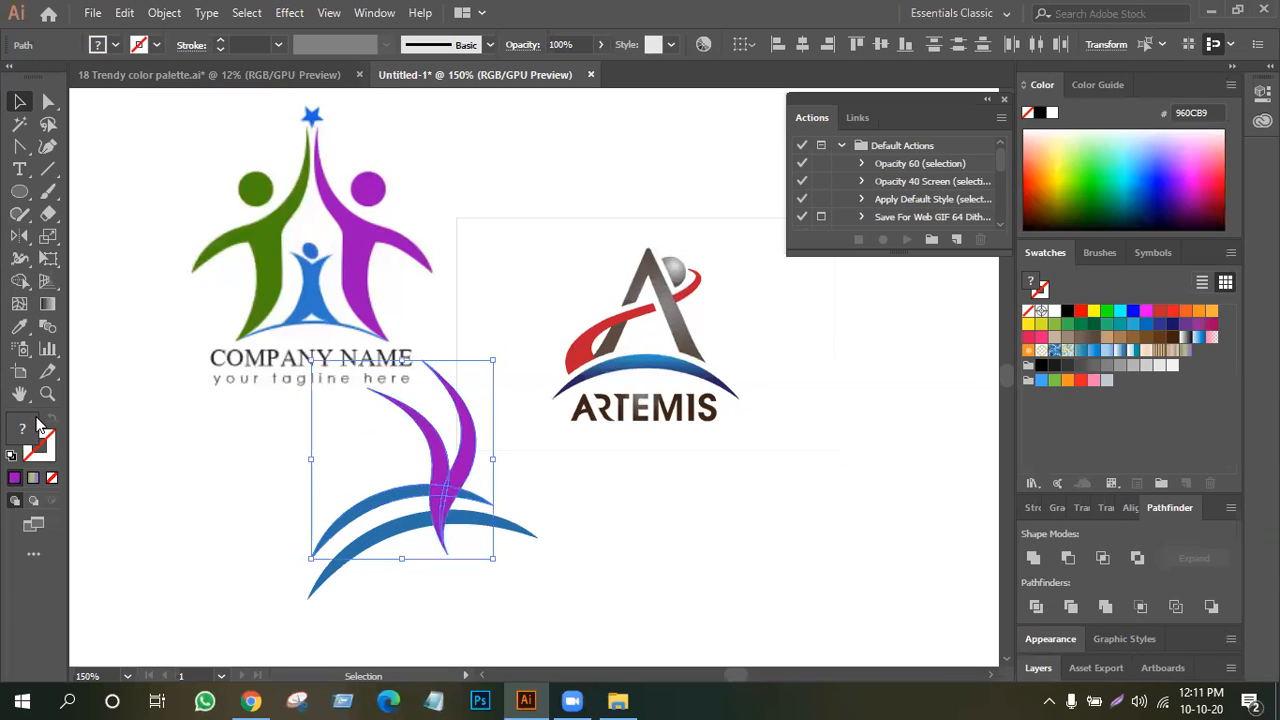
{"action": "left_click", "coordinate": [698, 531]}
Rotate the two purple shapes together counterclockwise so their upper ends lean further outward over the blue arcs.
{"action": "left_click_drag", "start_coordinate": [391, 462], "coordinate": [477, 468]}
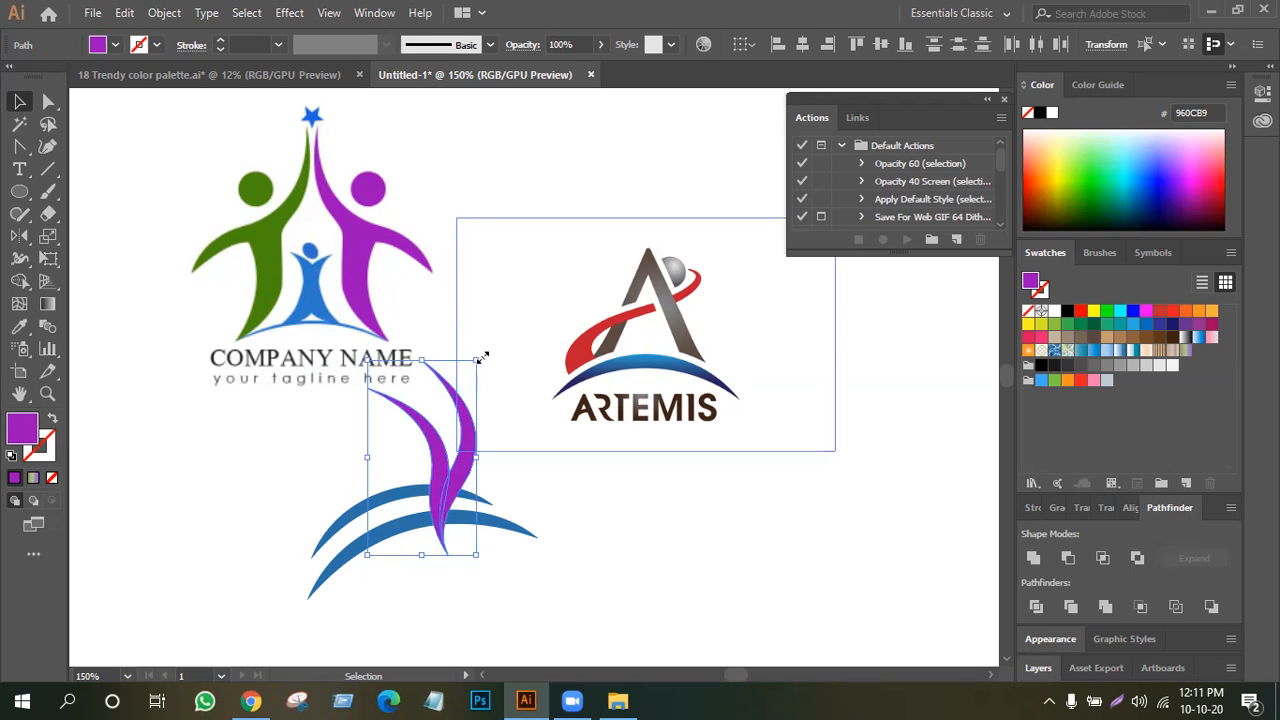
{"action": "left_click_drag", "start_coordinate": [484, 356], "coordinate": [401, 391]}
{"action": "left_click", "coordinate": [491, 434]}
{"action": "left_click", "coordinate": [451, 414]}
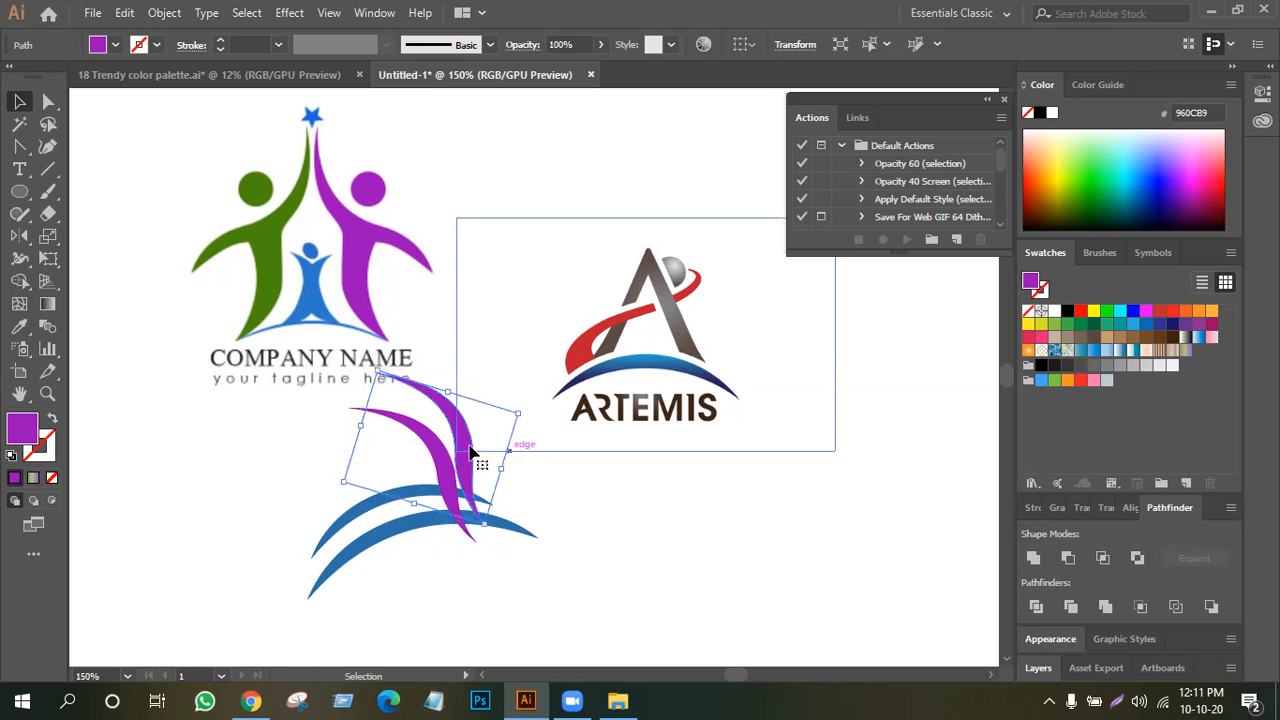
Try to nest the upper purple shape against the lower one by moving and rotating it, and set it aside beneath the ARTEMIS logo.
{"action": "left_click_drag", "start_coordinate": [470, 452], "coordinate": [462, 451]}
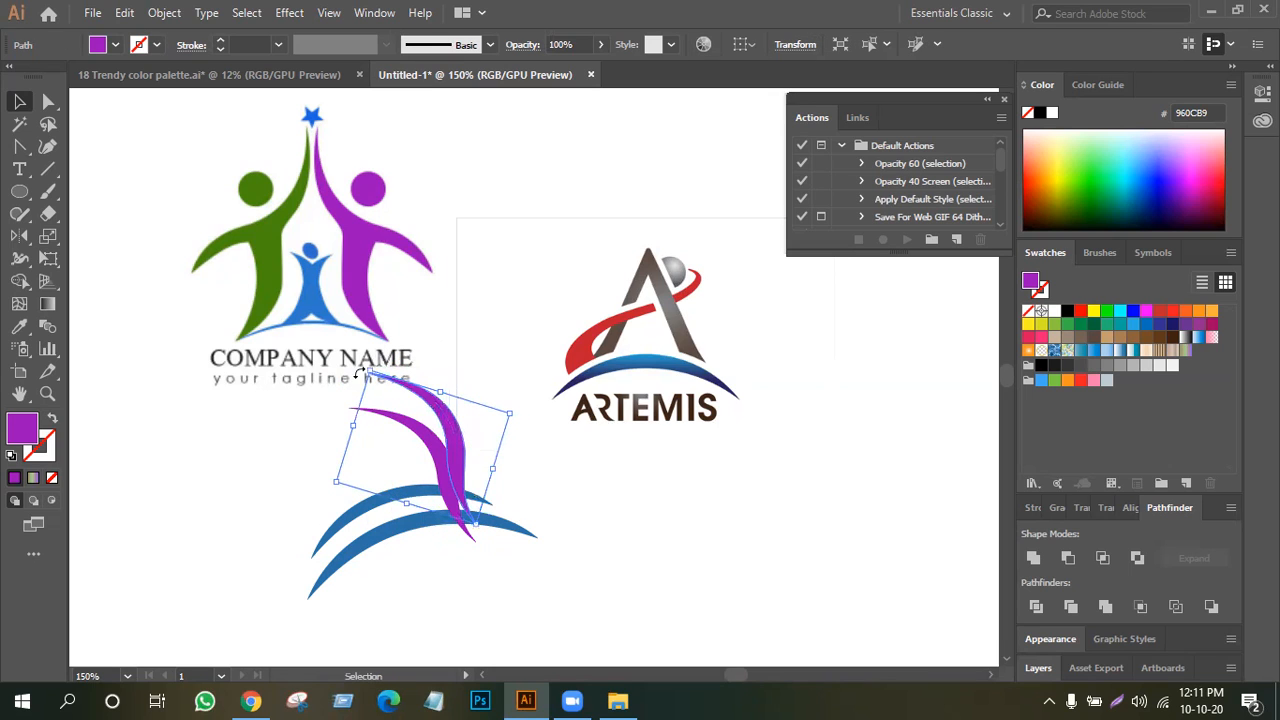
{"action": "left_click_drag", "start_coordinate": [367, 360], "coordinate": [537, 489]}
{"action": "key", "text": "Escape"}
{"action": "left_click", "coordinate": [480, 514]}
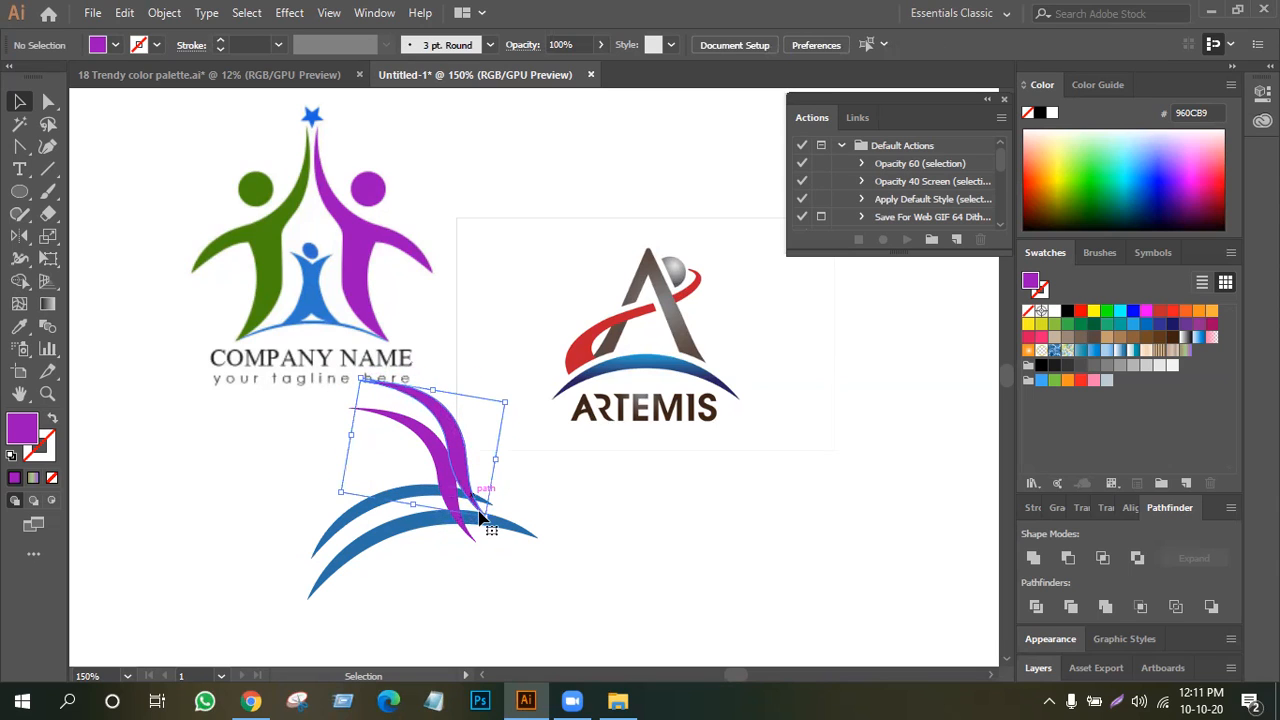
{"action": "left_click_drag", "start_coordinate": [490, 515], "coordinate": [487, 543]}
{"action": "left_click", "coordinate": [658, 500]}
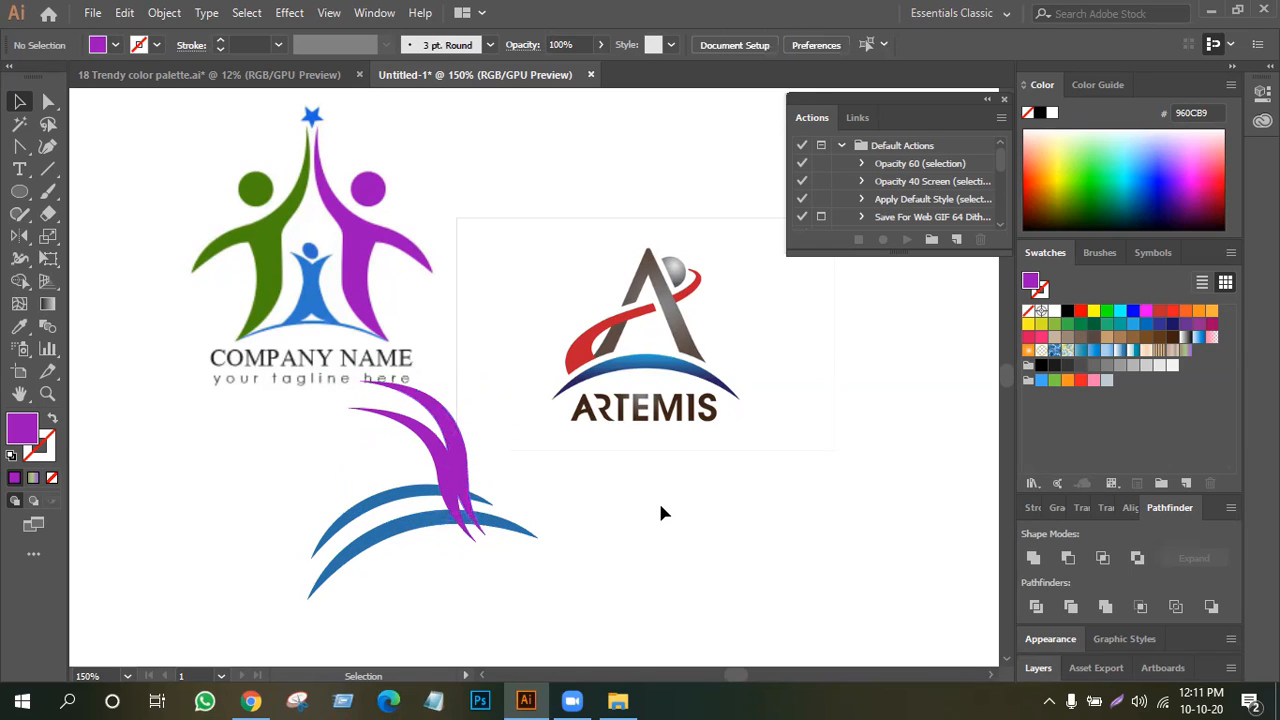
{"action": "left_click_drag", "start_coordinate": [445, 432], "coordinate": [633, 452]}
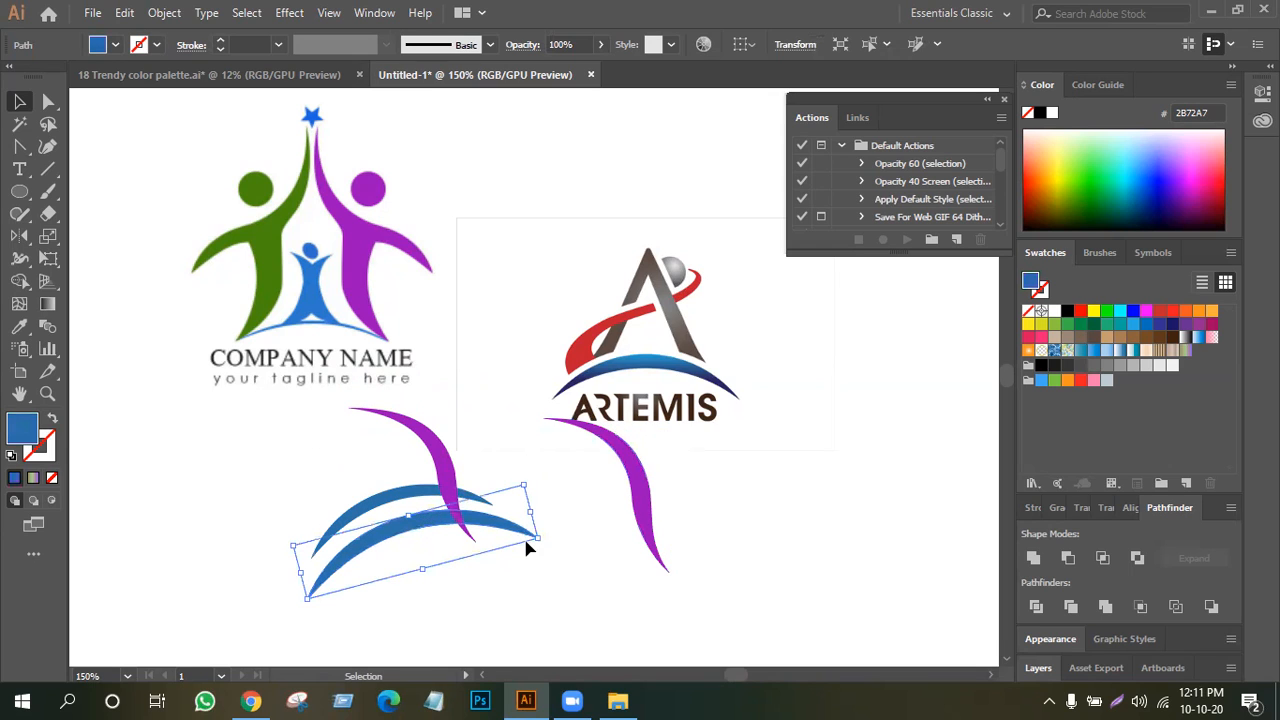
Rotate both blue arcs counterclockwise and lower the smaller one so the arcs nearly meet at their right ends.
{"action": "mouse_move", "coordinate": [546, 542]}
{"action": "left_mouse_down"}
{"action": "mouse_move", "coordinate": [548, 516]}
{"action": "mouse_move", "coordinate": [529, 523]}
{"action": "left_mouse_up"}
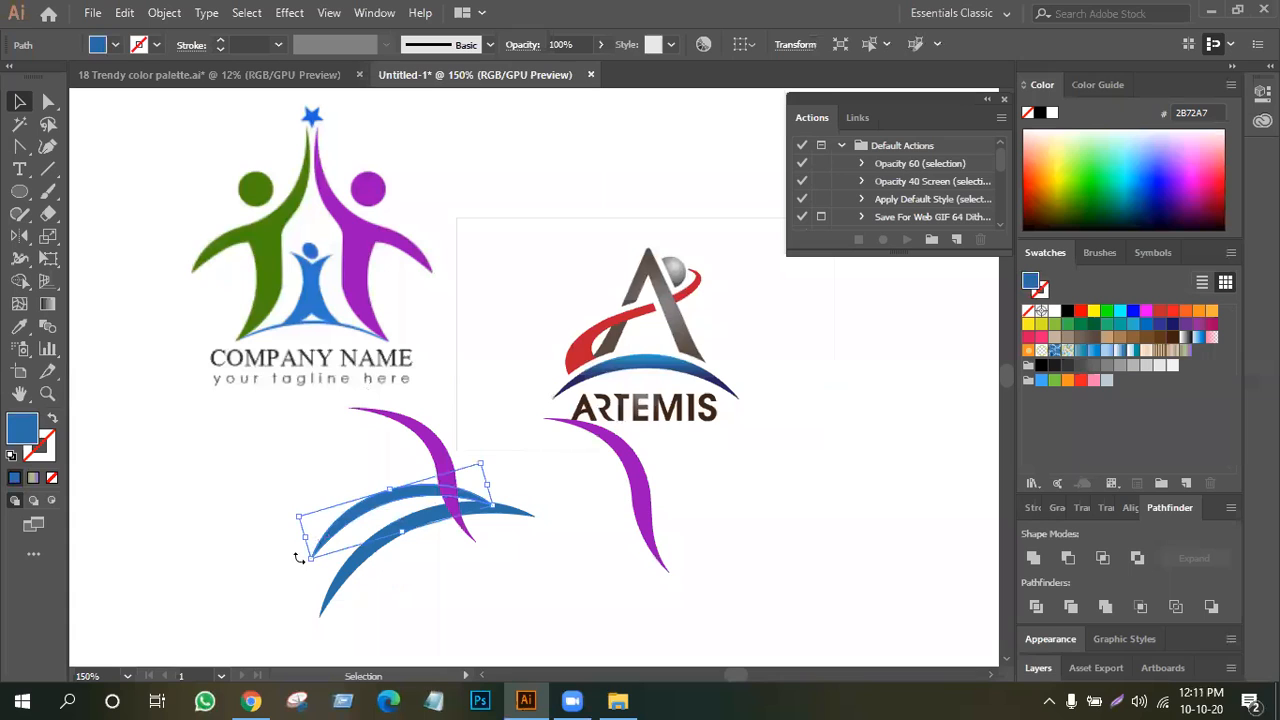
{"action": "left_click_drag", "start_coordinate": [307, 560], "coordinate": [322, 576]}
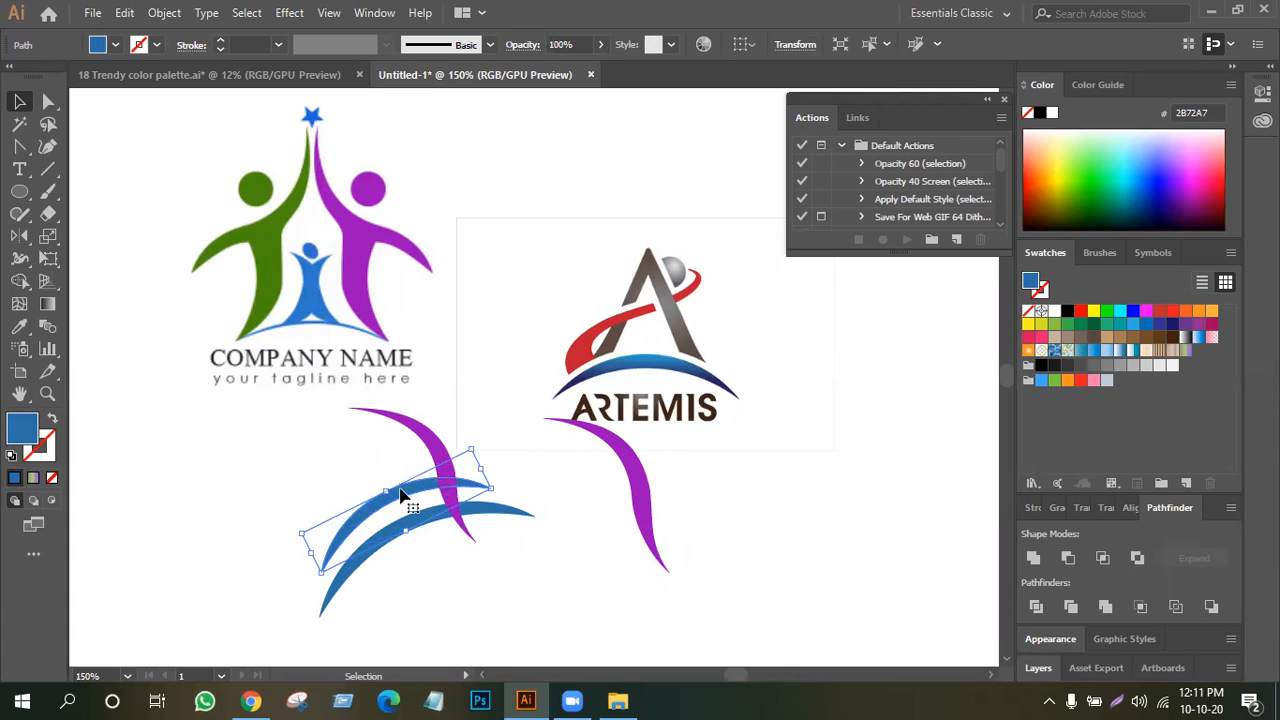
{"action": "left_click_drag", "start_coordinate": [404, 502], "coordinate": [400, 503]}
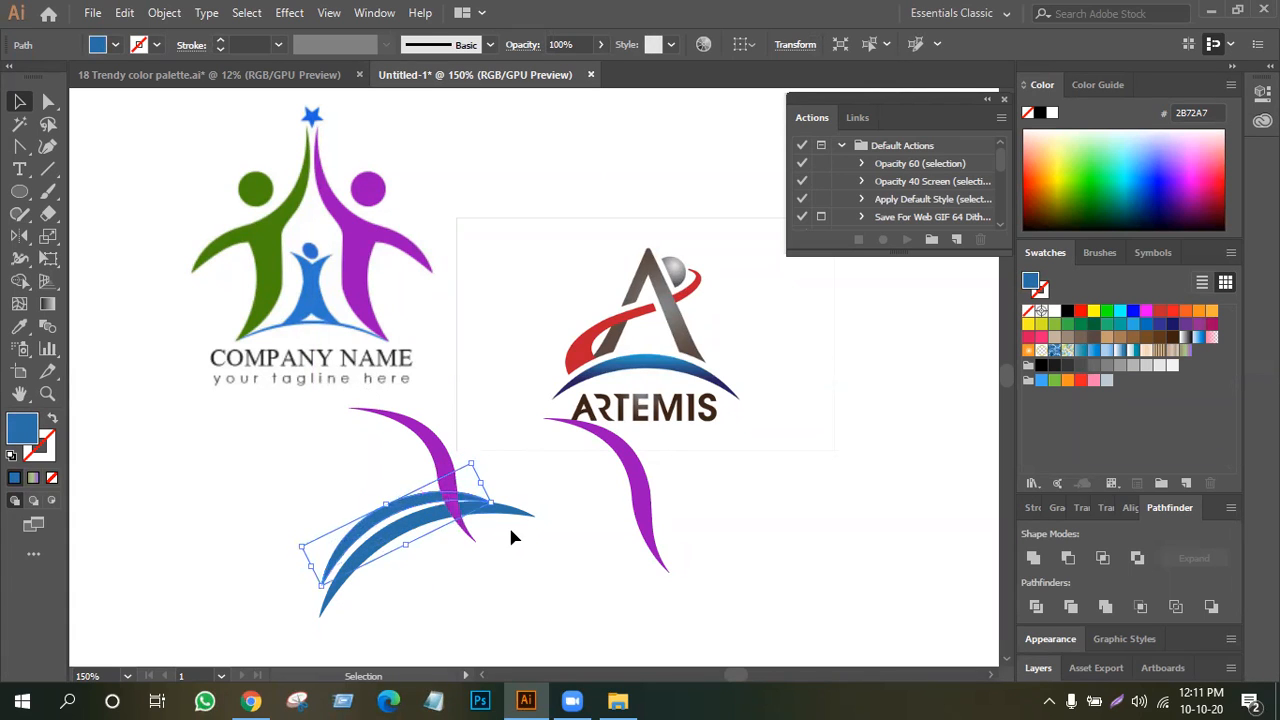
Trim the arc tips and purple tail beyond the overlap with Shape Builder, and unite the remaining purple and blue pieces into one shape.
{"action": "left_click", "coordinate": [509, 526]}
{"action": "left_click_drag", "start_coordinate": [544, 529], "coordinate": [354, 494]}
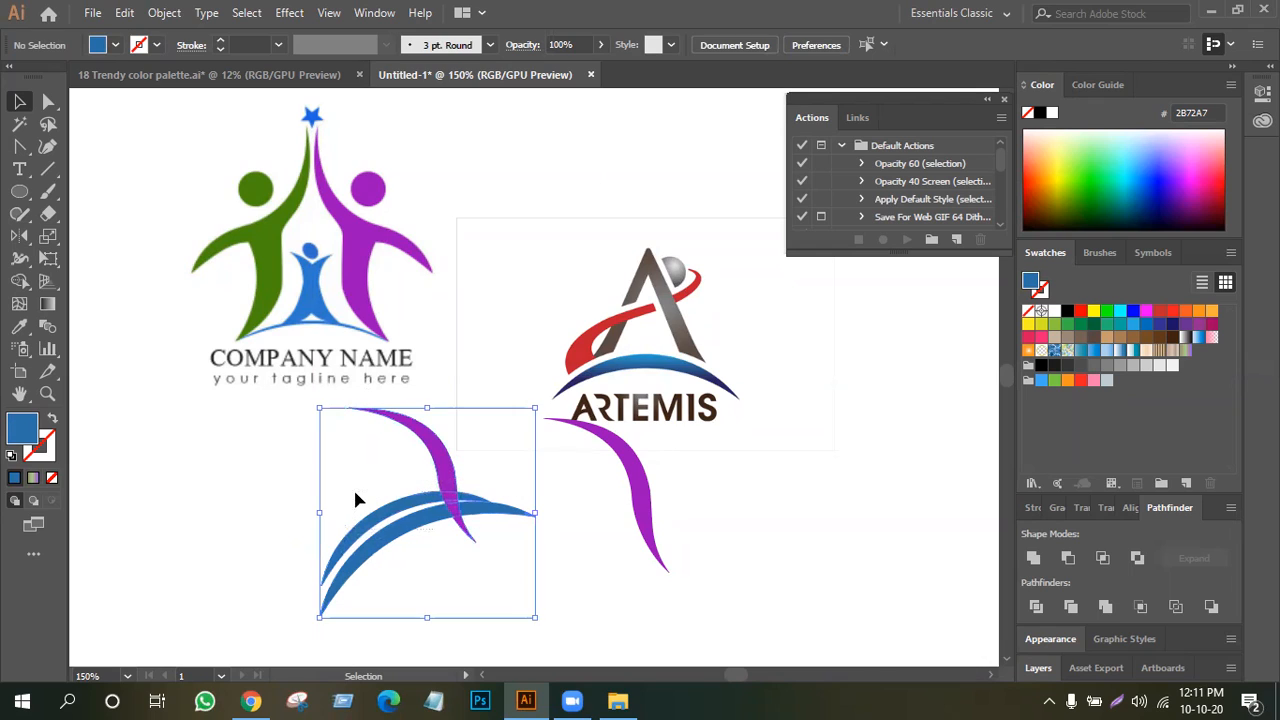
{"action": "left_click", "coordinate": [19, 281]}
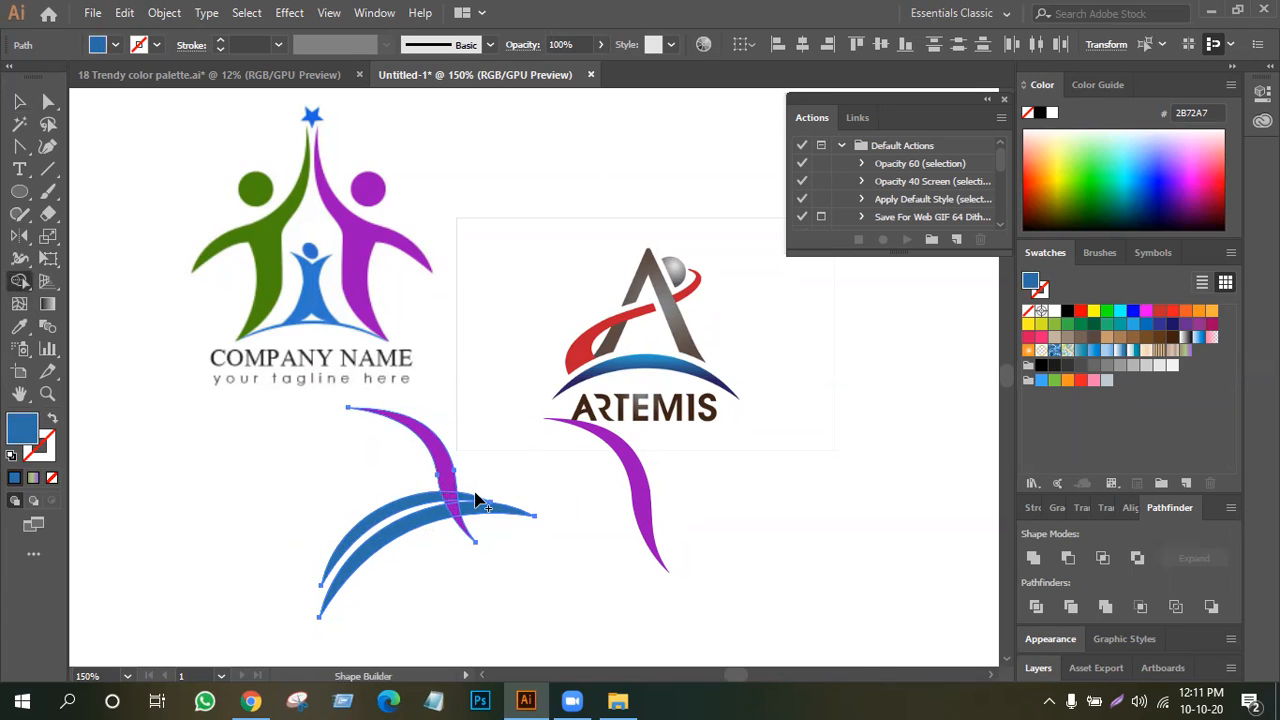
{"action": "left_click_drag", "start_coordinate": [478, 494], "coordinate": [464, 543]}
{"action": "left_click", "coordinate": [1033, 557]}
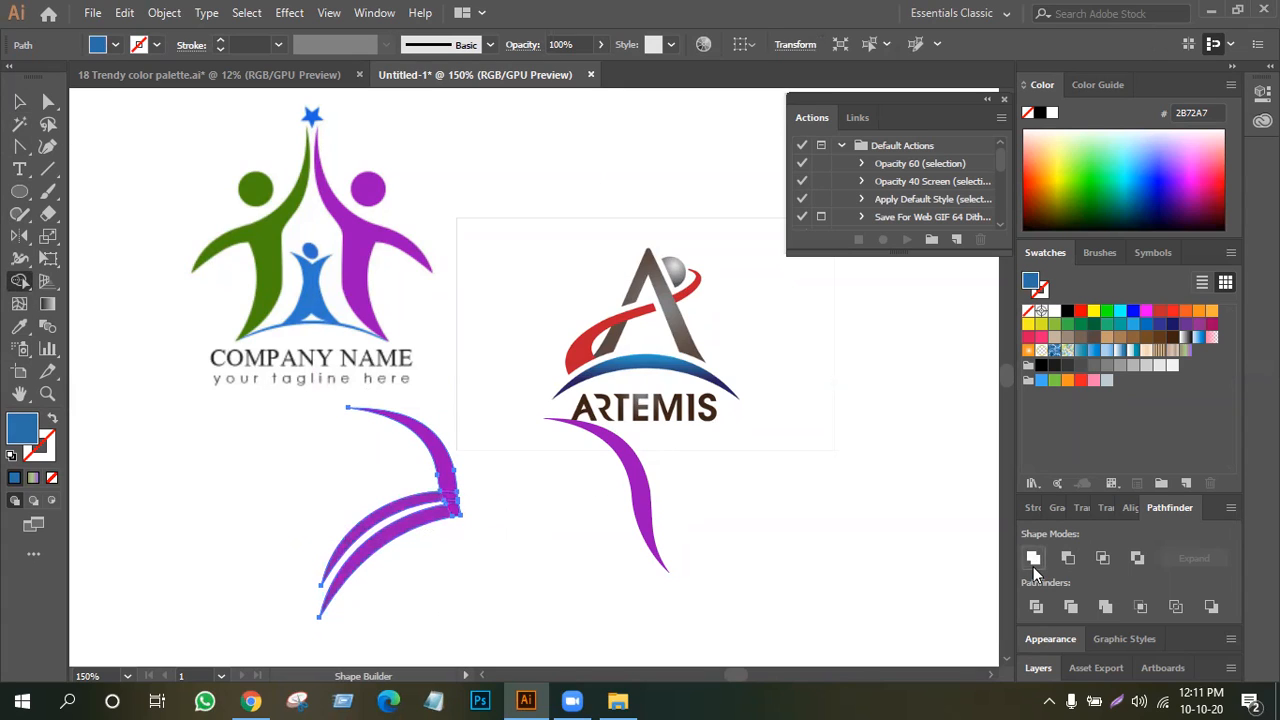
Delete the spare purple curve lying beneath the ARTEMIS logo.
{"action": "left_click", "coordinate": [19, 102]}
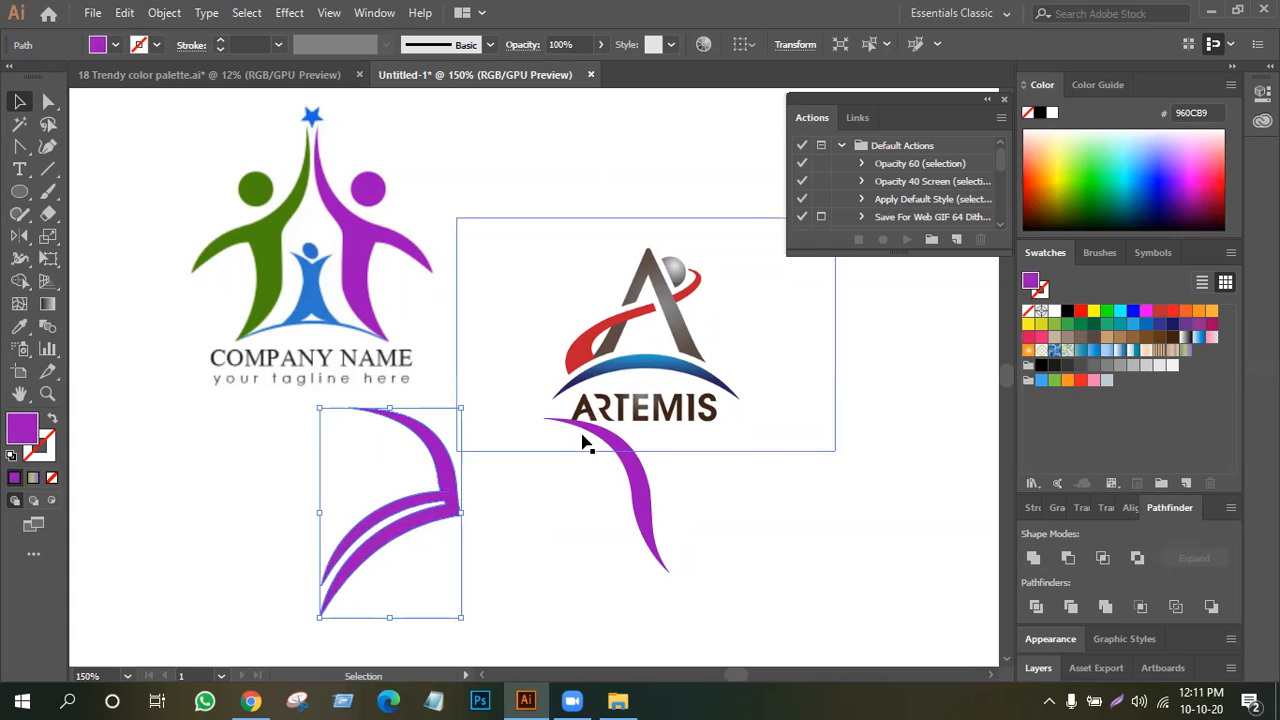
{"action": "left_click", "coordinate": [641, 505]}
{"action": "key", "text": "Delete"}
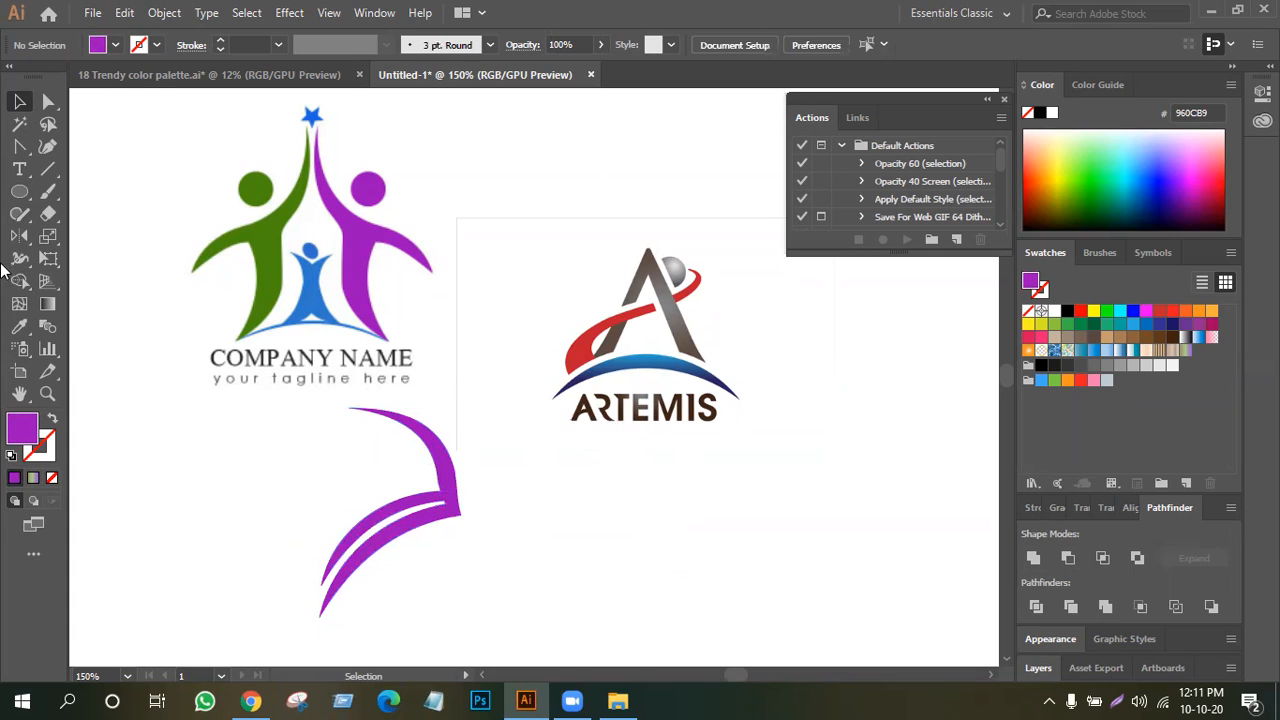
{"action": "key", "text": "t"}
{"action": "left_click", "coordinate": [540, 546]}
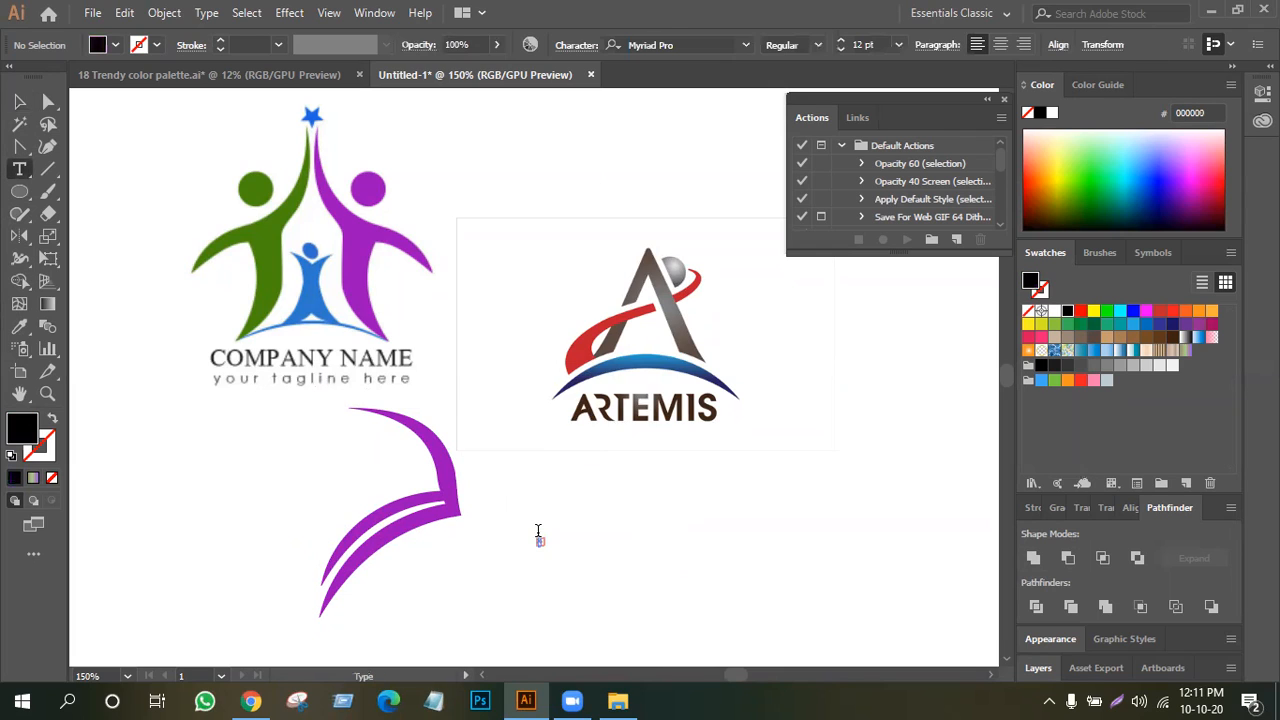
{"action": "left_click", "coordinate": [18, 106]}
{"action": "key", "text": "Delete"}
Add the letter A as text to the right of the purple shape, using the Acumin Variable Concept font.
{"action": "left_click", "coordinate": [20, 171]}
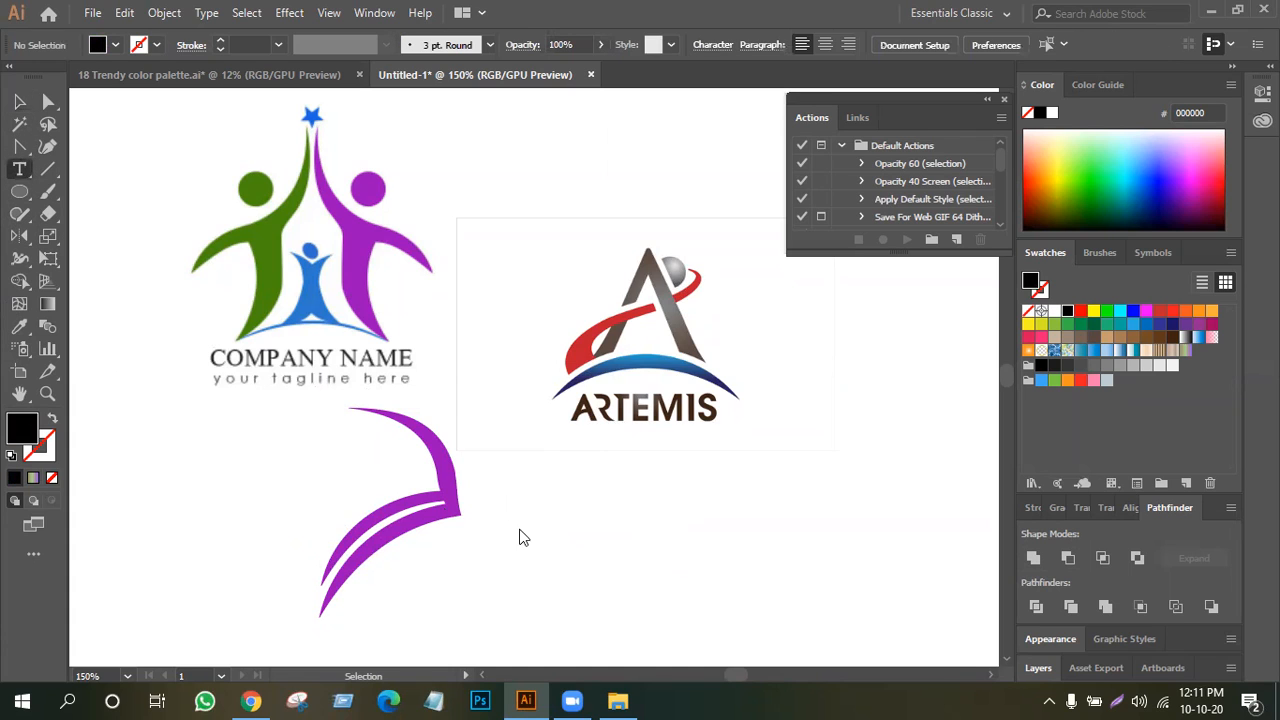
{"action": "left_click", "coordinate": [528, 538]}
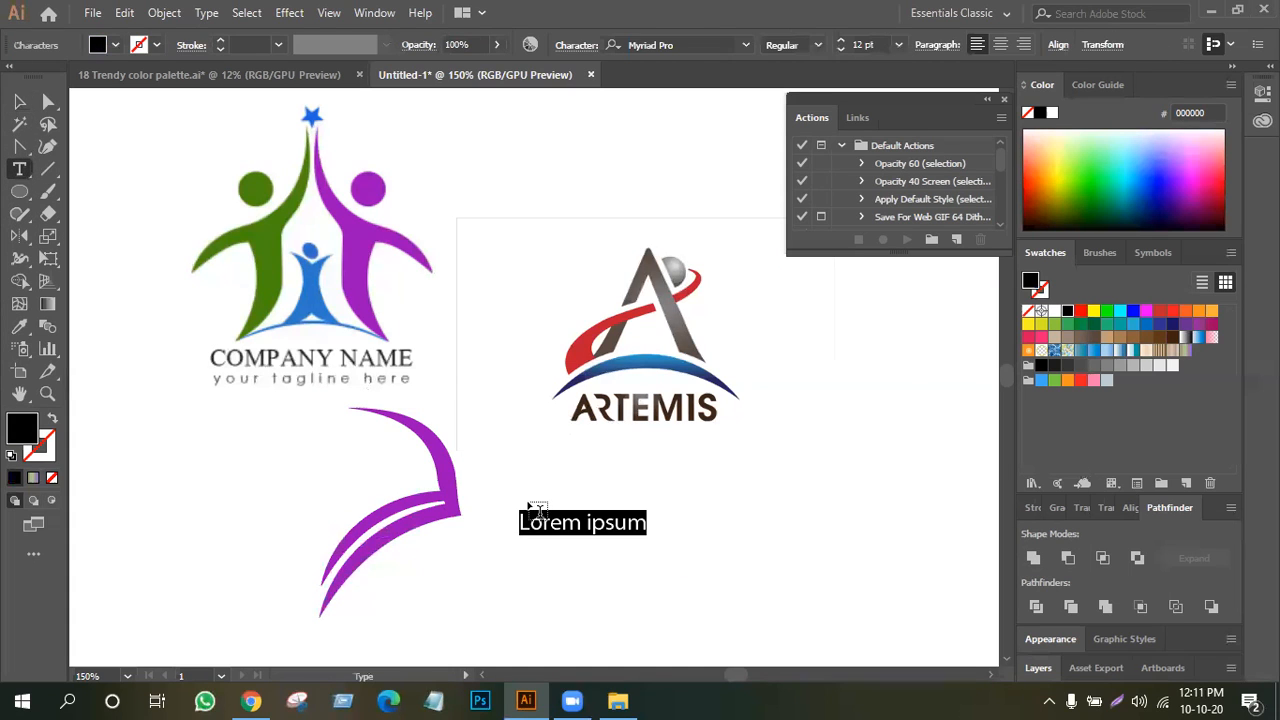
{"action": "left_click", "coordinate": [750, 43]}
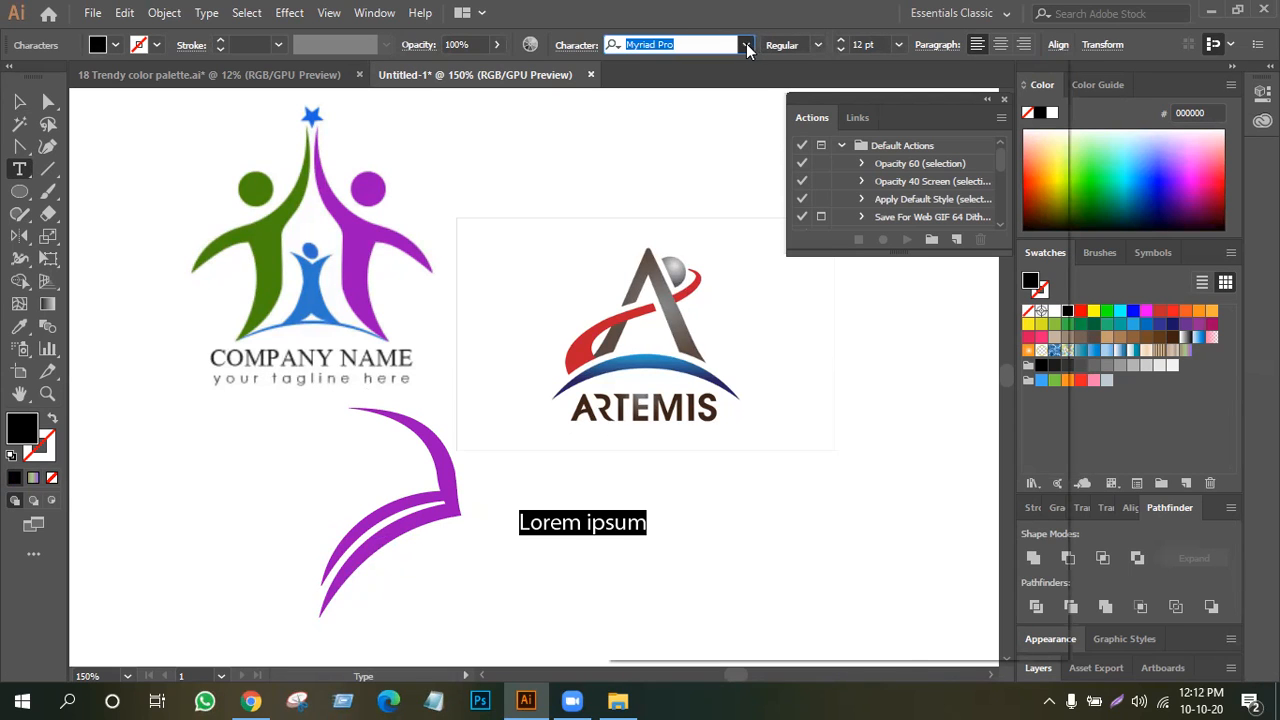
{"action": "left_click", "coordinate": [747, 44]}
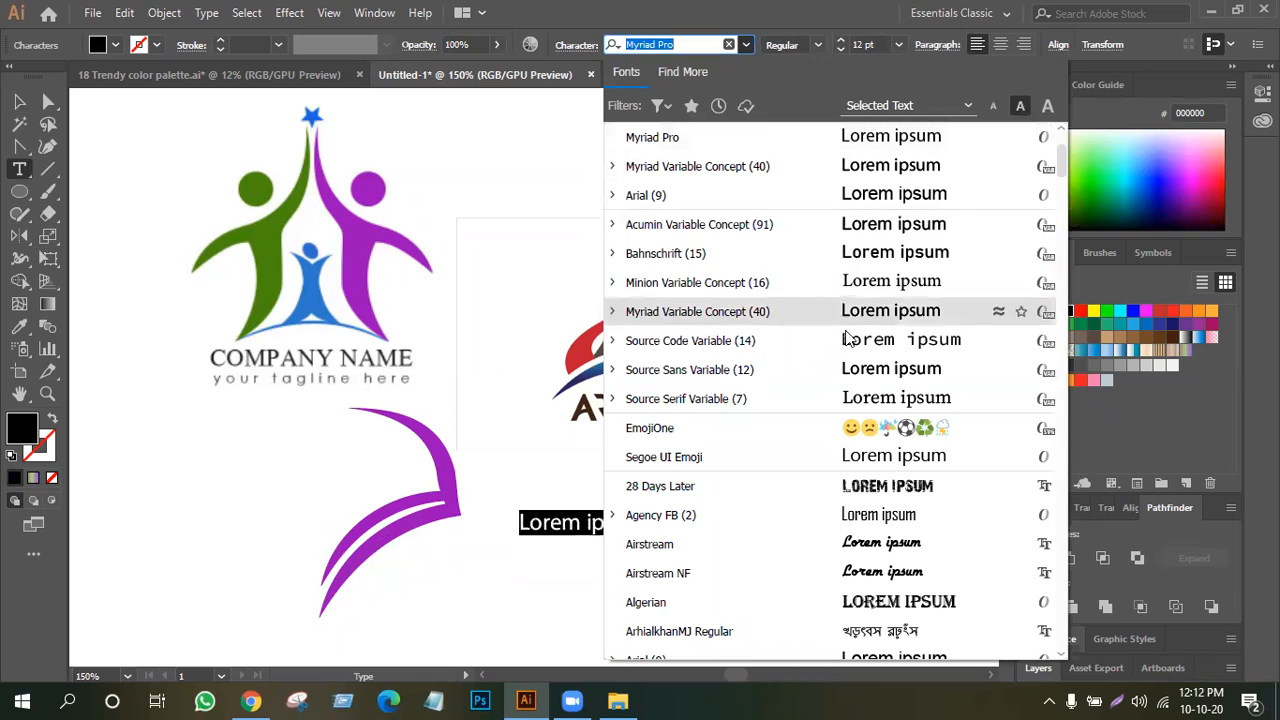
{"action": "left_click", "coordinate": [857, 232]}
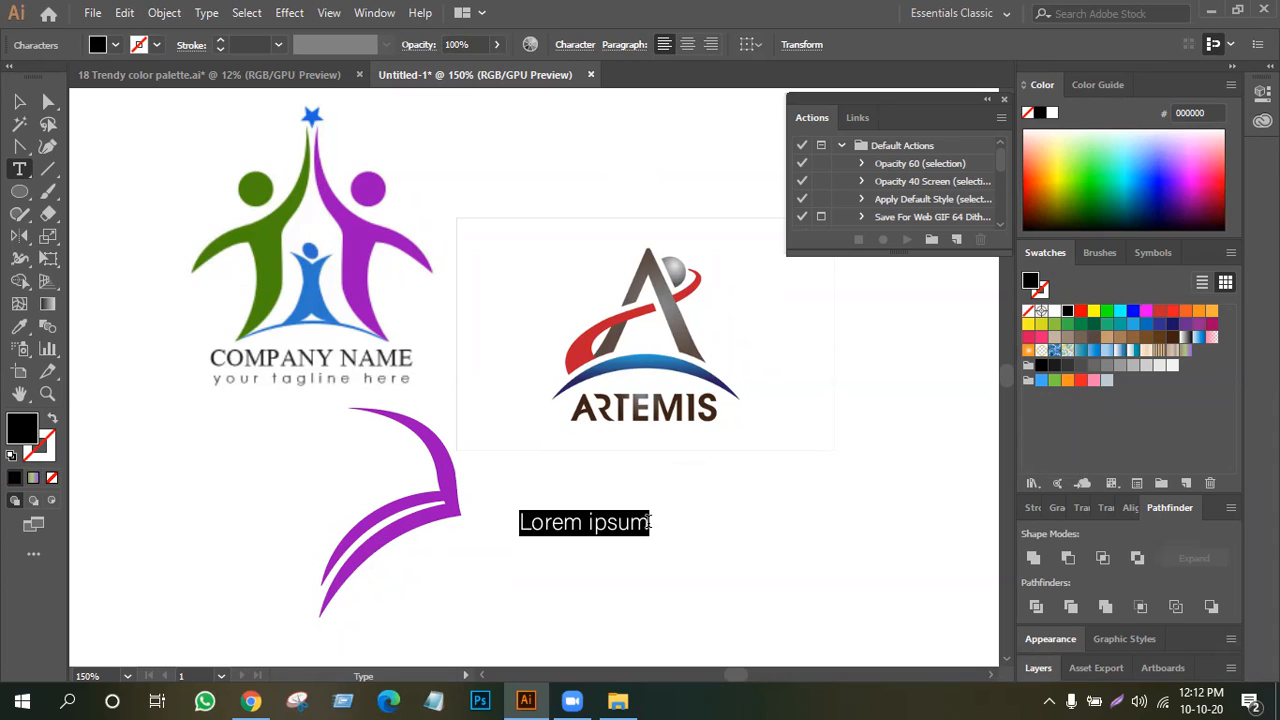
{"action": "key", "text": "BackSpace"}
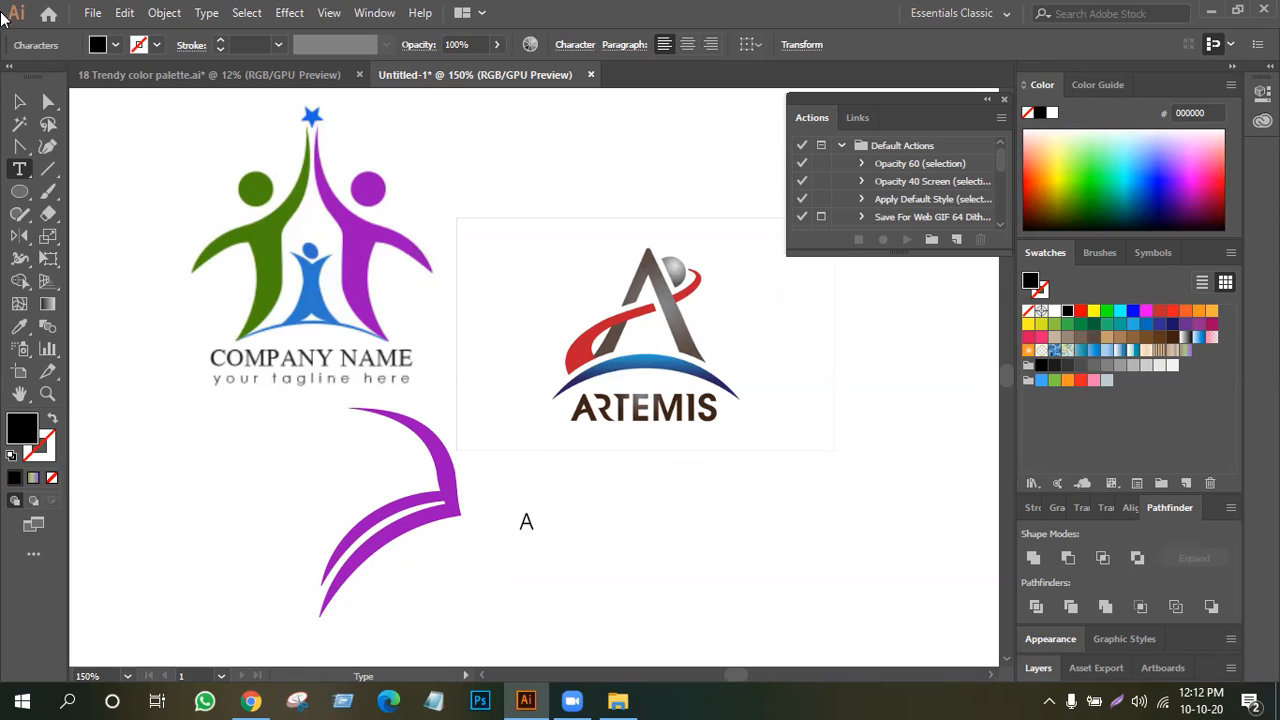
Collapse and close the floating Actions and Links panel group covering the canvas.
{"action": "double_click", "coordinate": [526, 519]}
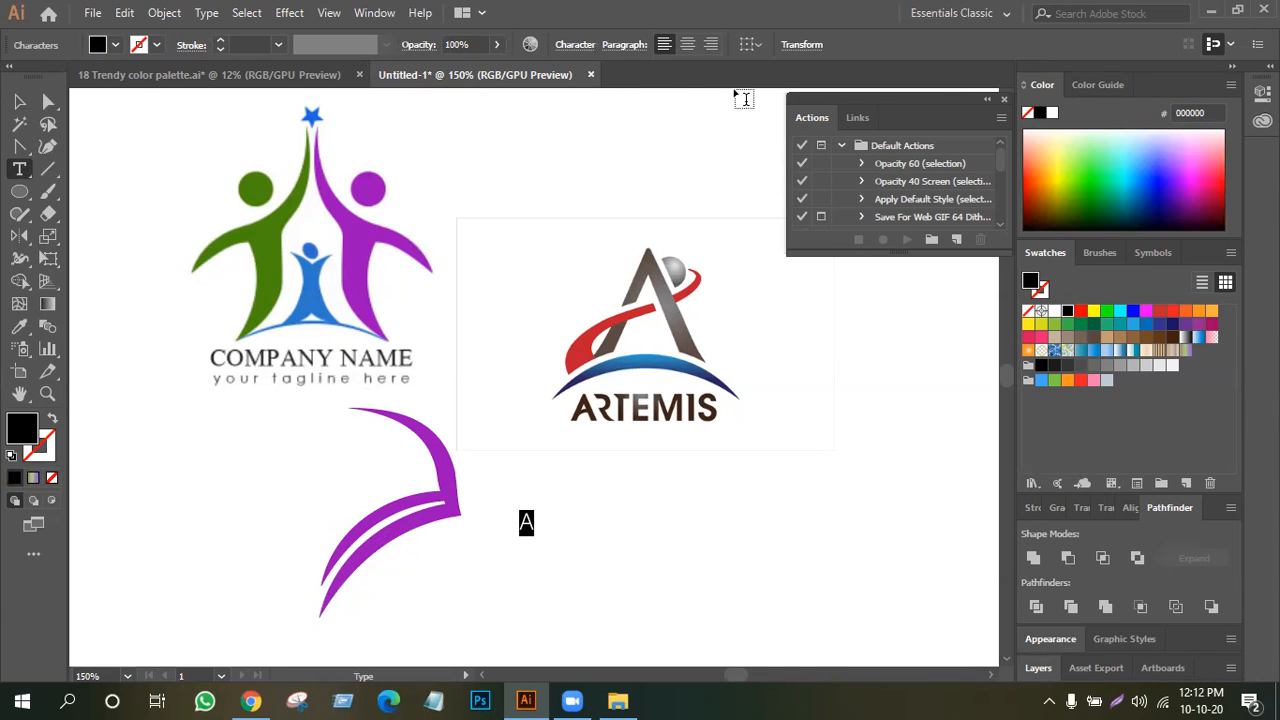
{"action": "left_click", "coordinate": [990, 102]}
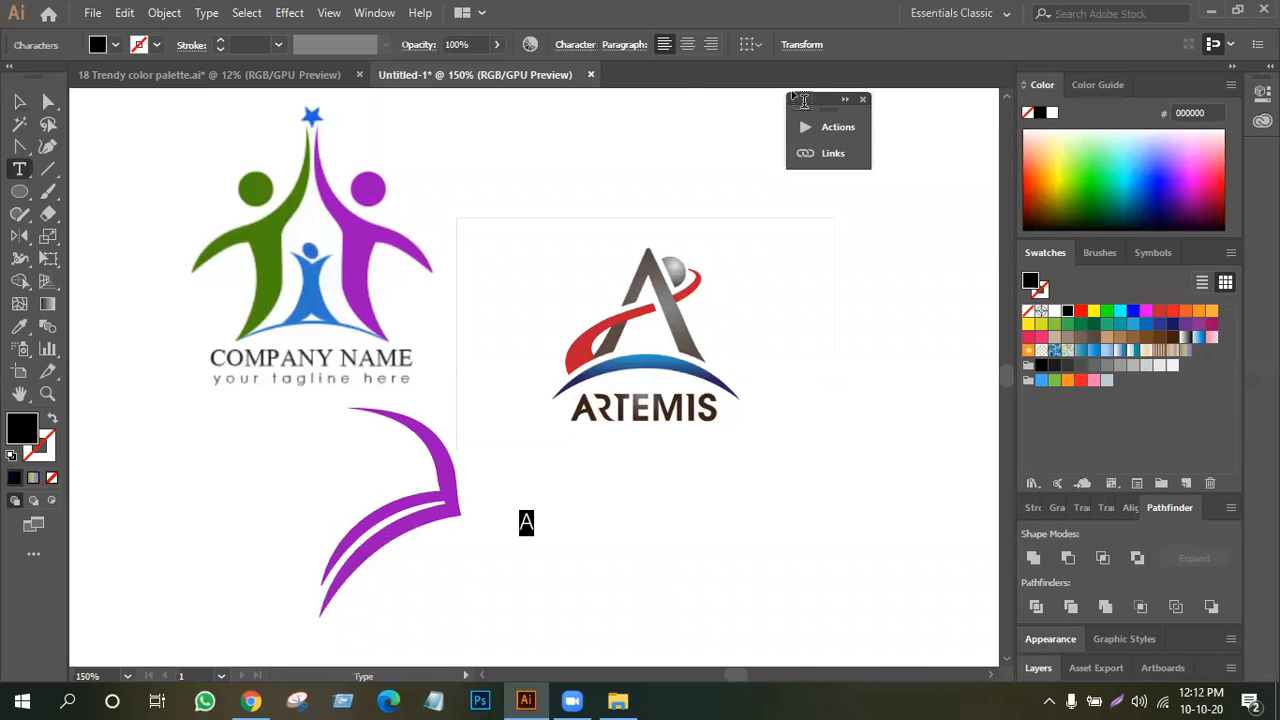
{"action": "left_click", "coordinate": [864, 100]}
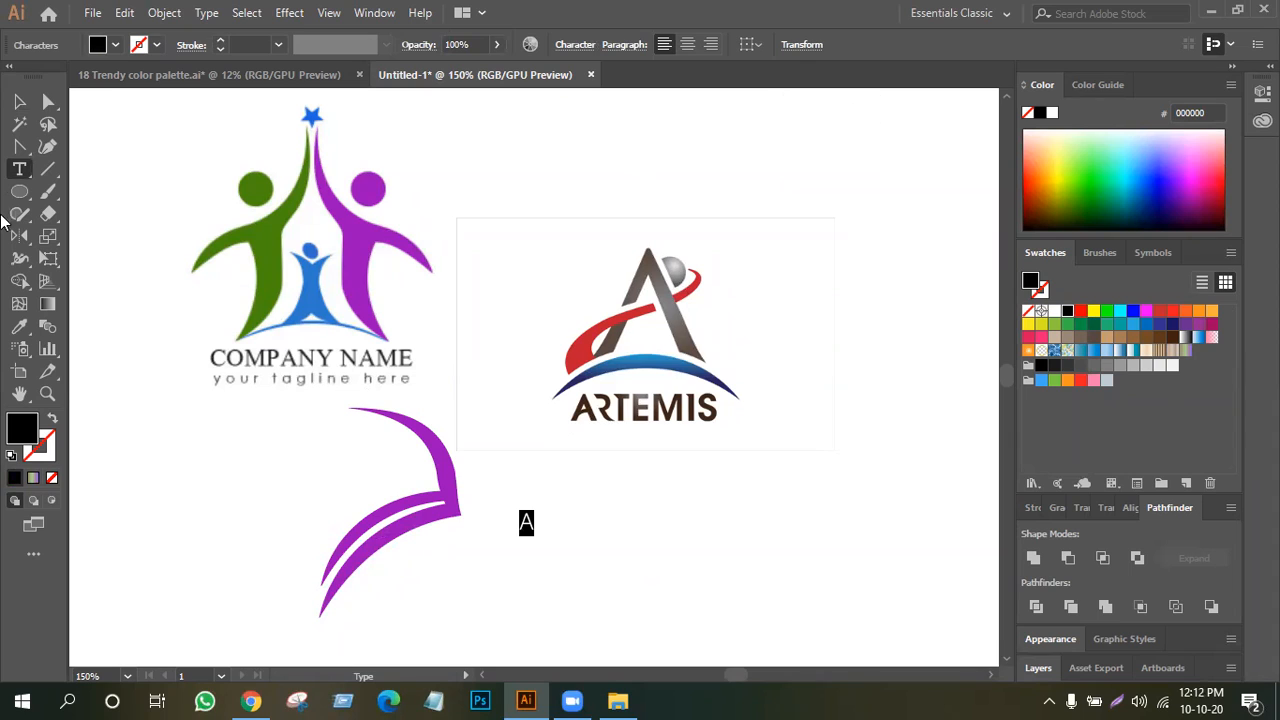
{"action": "left_click", "coordinate": [19, 101]}
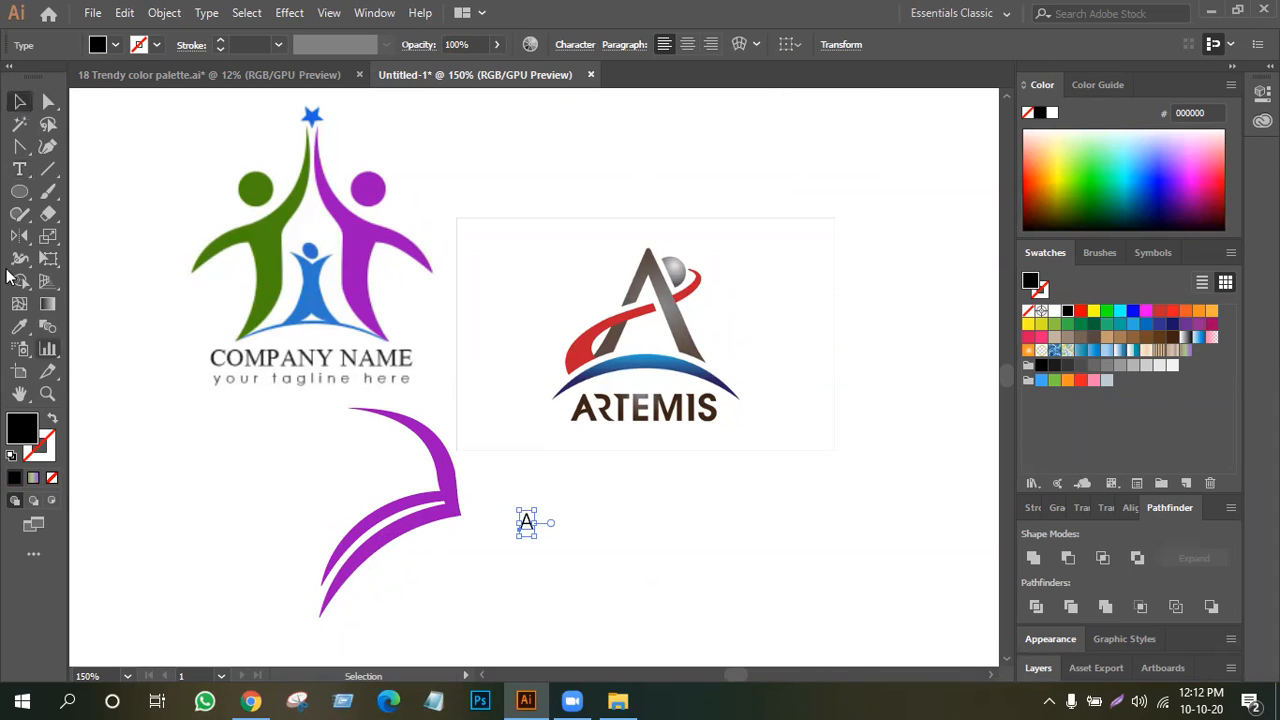
Change the font of the letter A to Good Times.
{"action": "left_click", "coordinate": [19, 169]}
{"action": "left_click_drag", "start_coordinate": [532, 520], "coordinate": [500, 520]}
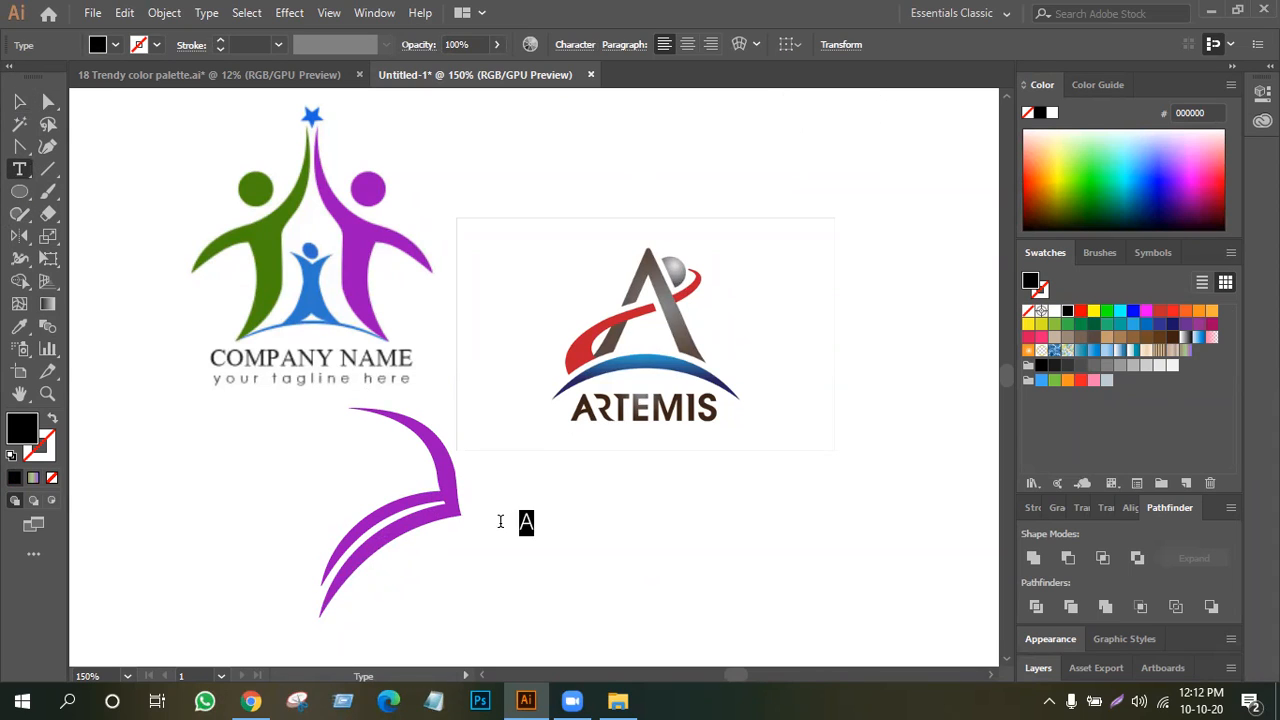
{"action": "left_click", "coordinate": [576, 45]}
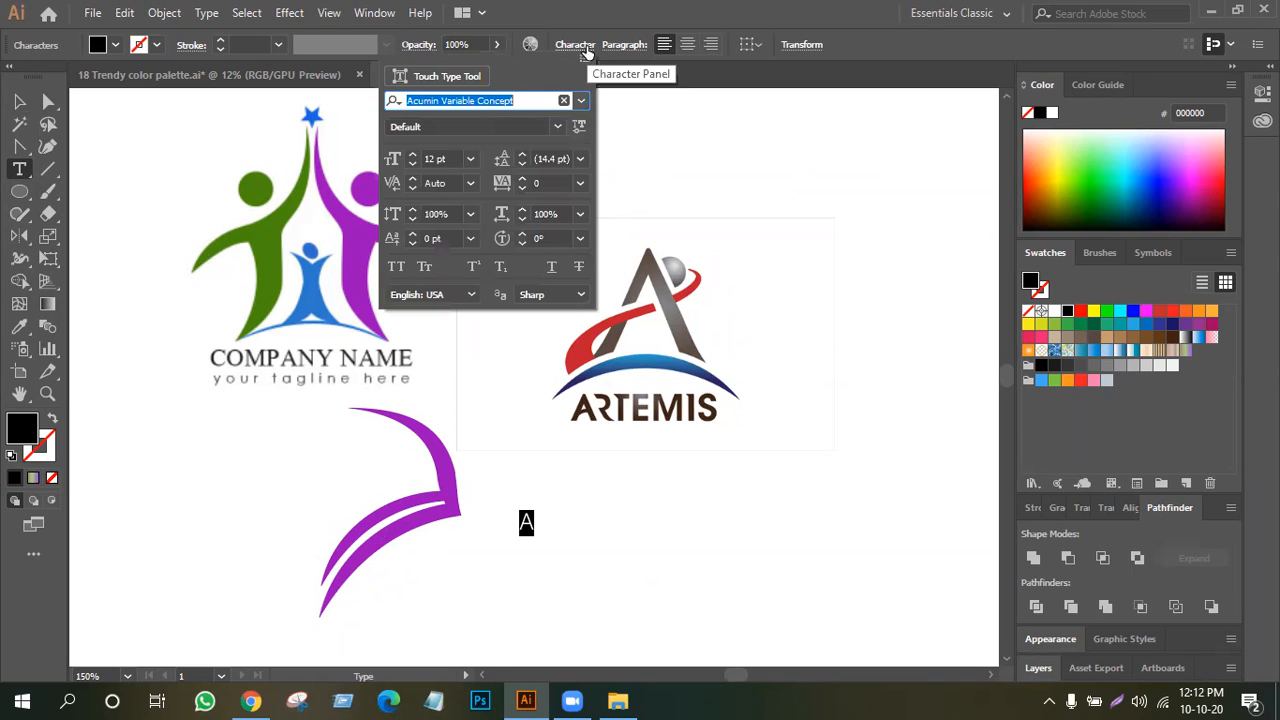
{"action": "left_click", "coordinate": [558, 128]}
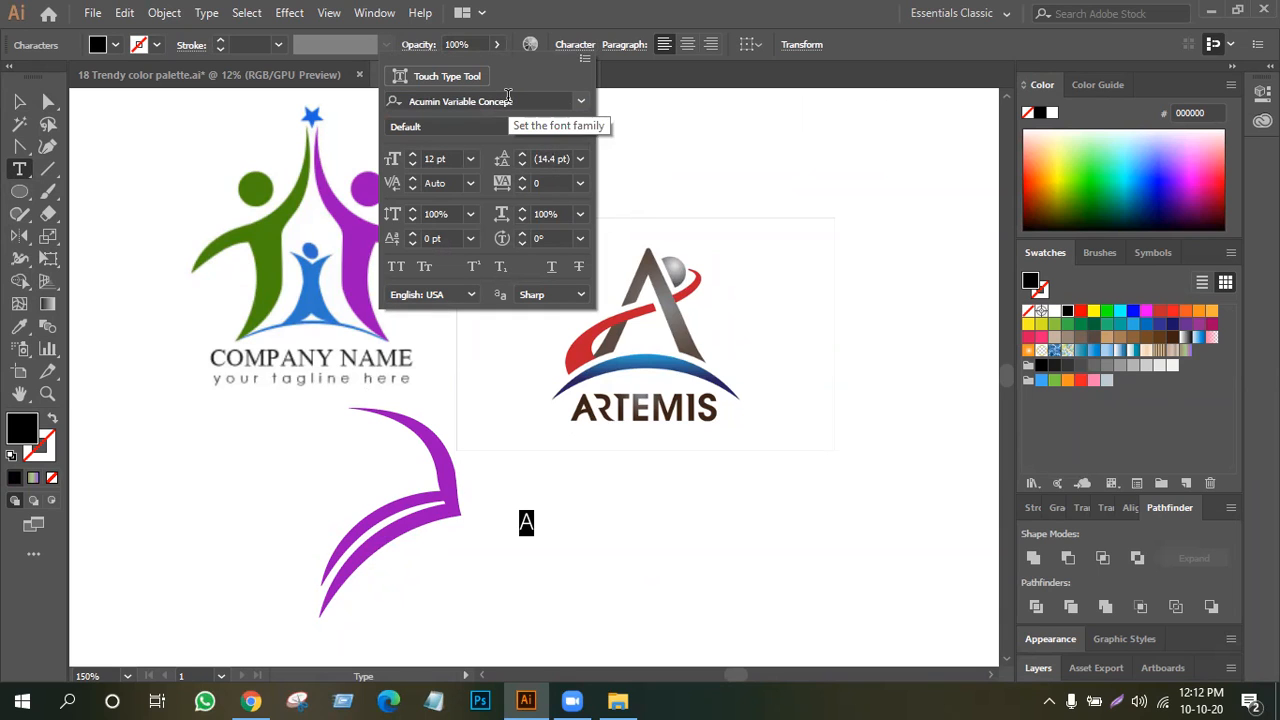
{"action": "left_click", "coordinate": [580, 100]}
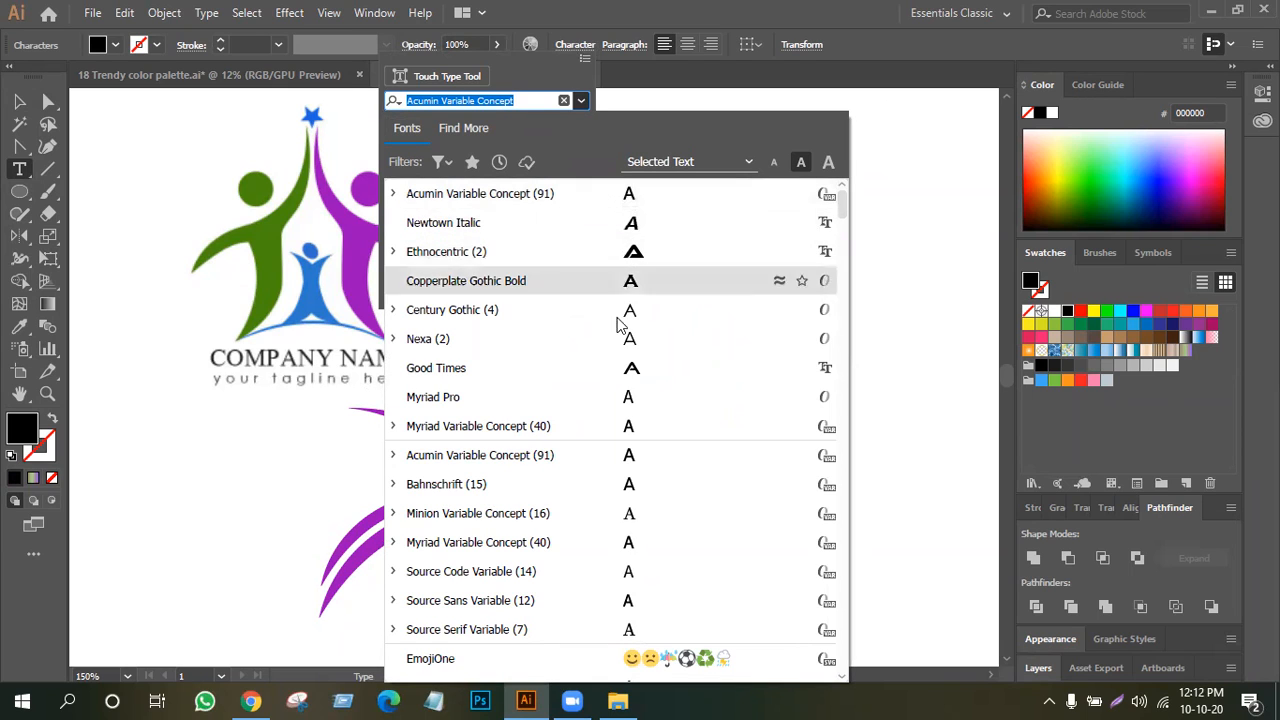
{"action": "left_click", "coordinate": [628, 368]}
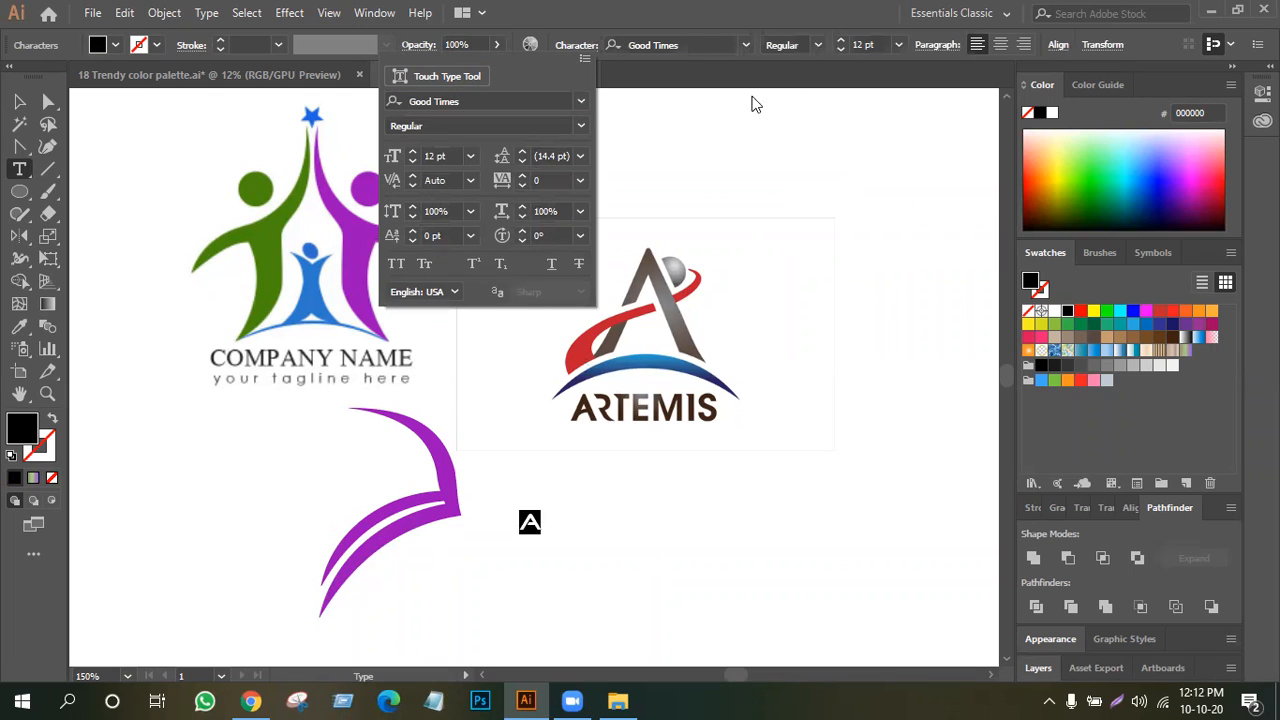
Change the font of the letter A to Copperplate Gothic Bold and finish editing the text.
{"action": "left_click", "coordinate": [747, 46]}
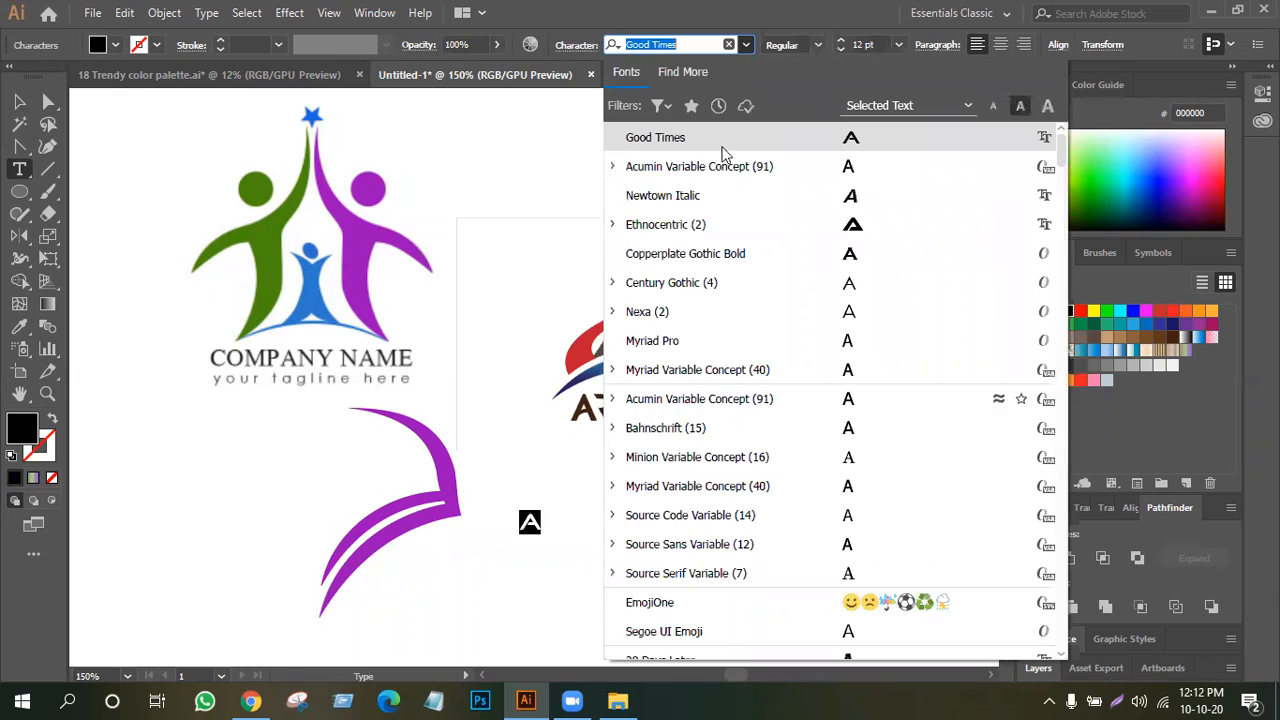
{"action": "left_click", "coordinate": [729, 256]}
{"action": "left_click", "coordinate": [817, 45]}
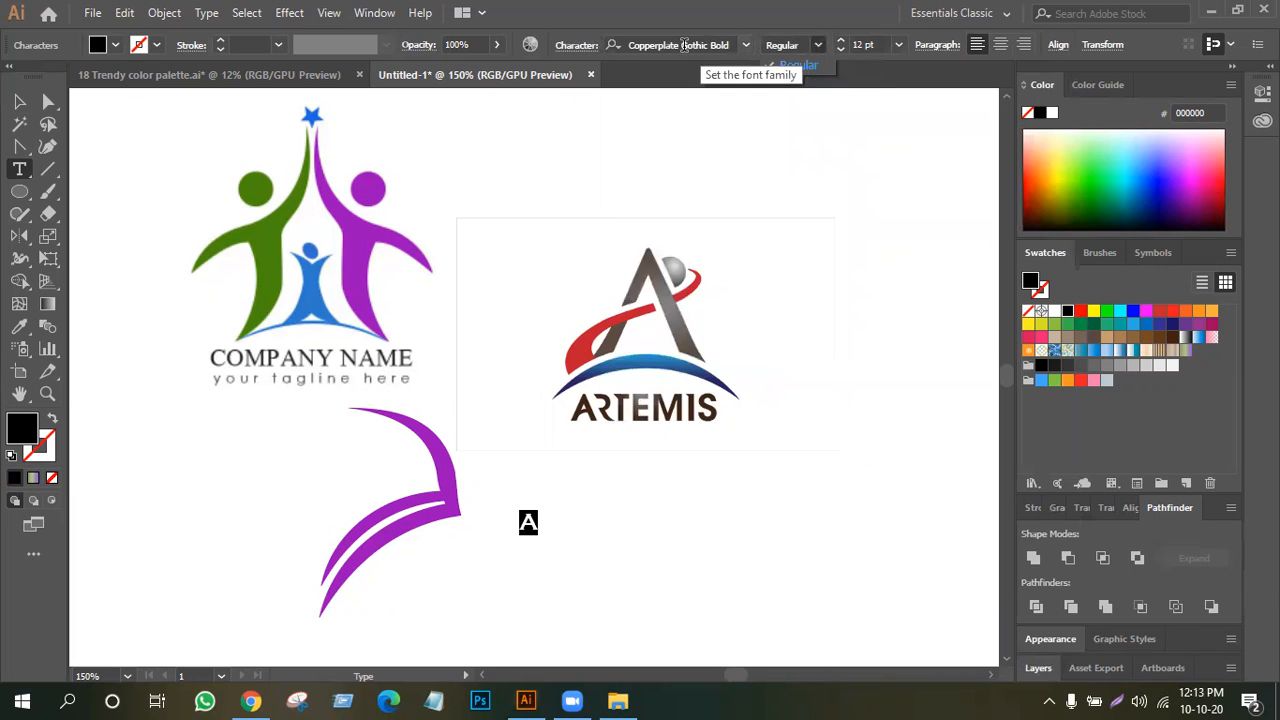
{"action": "left_click", "coordinate": [20, 108]}
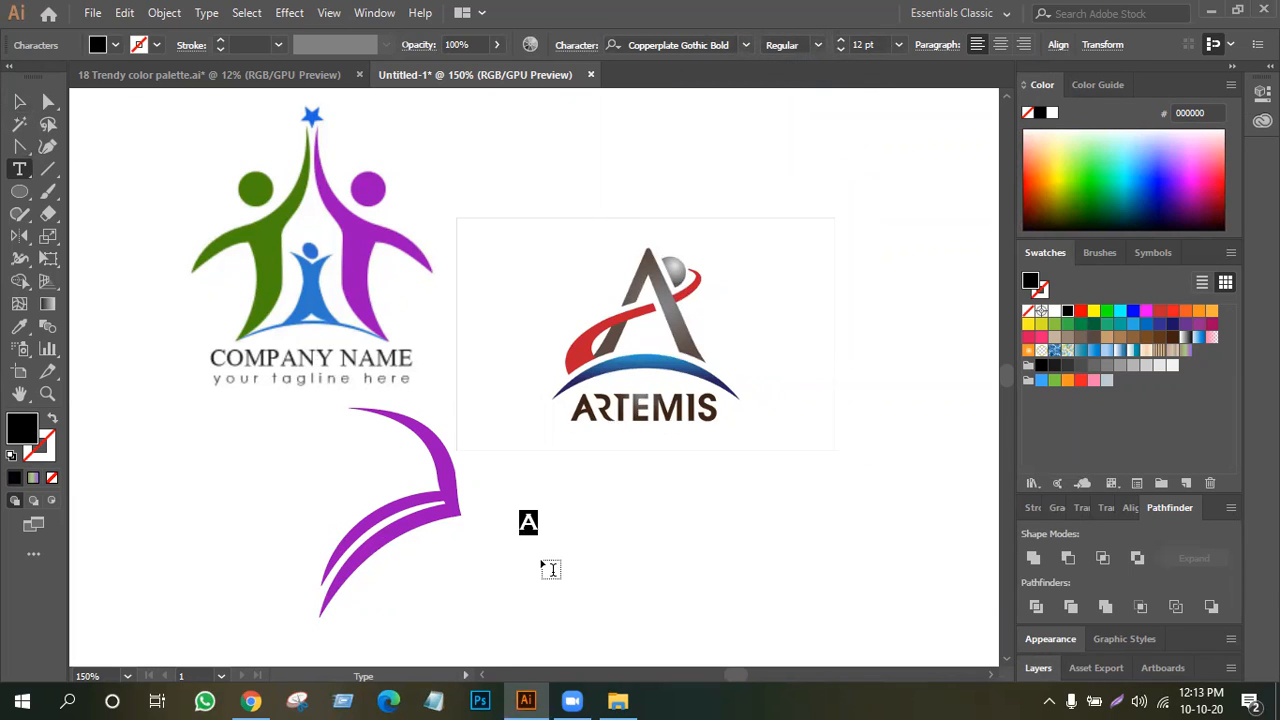
{"action": "left_click", "coordinate": [20, 101]}
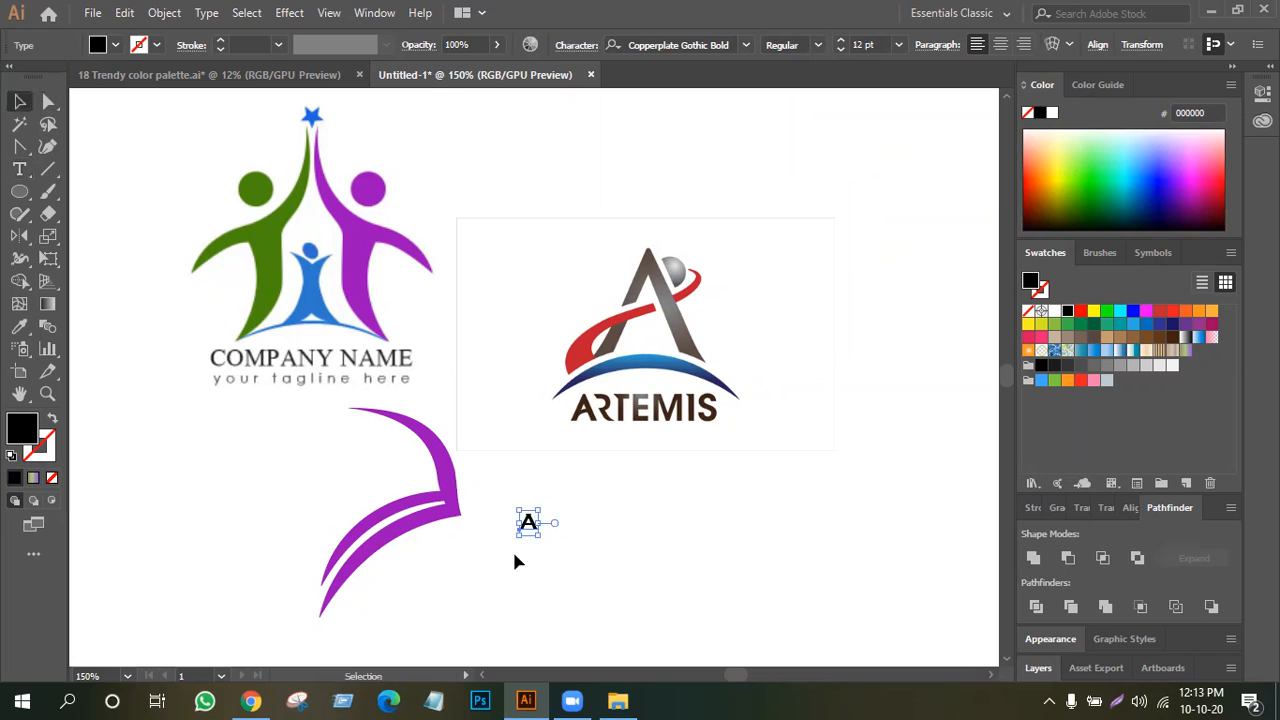
Enlarge the letter A to about 274 pt and convert it to outlines.
{"action": "left_click_drag", "start_coordinate": [537, 535], "coordinate": [747, 657]}
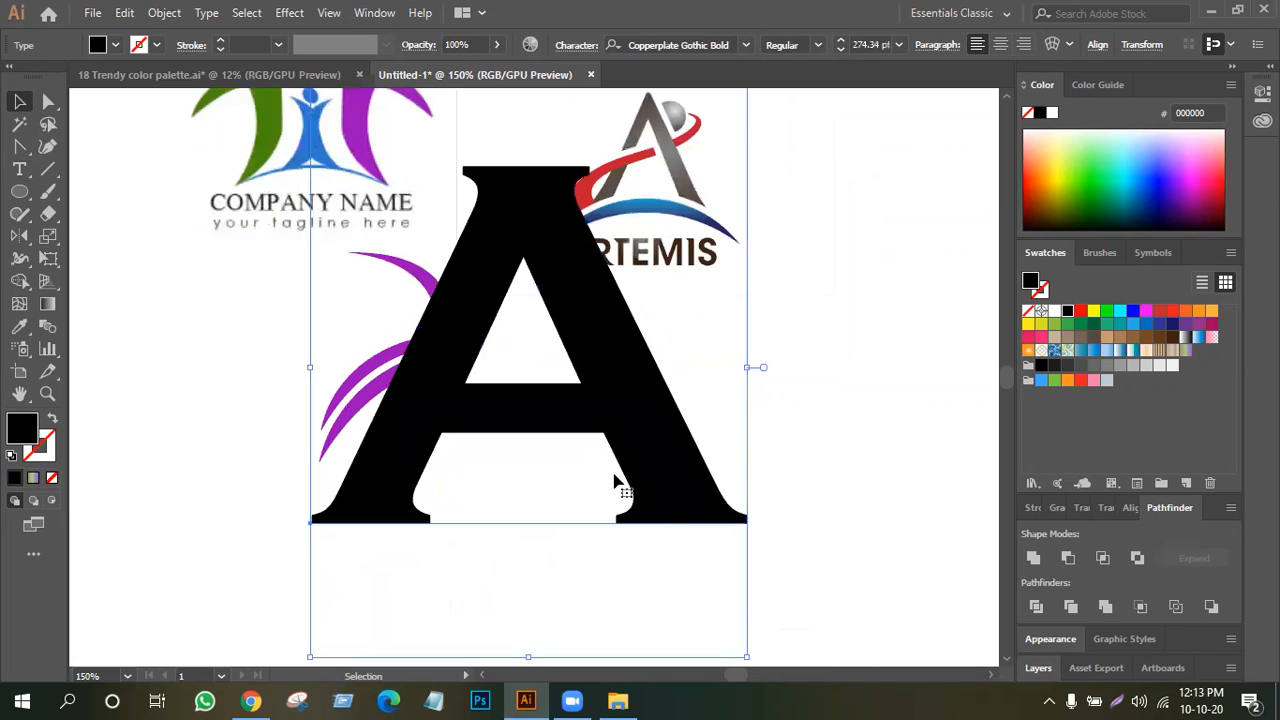
{"action": "right_click", "coordinate": [634, 410]}
{"action": "left_click", "coordinate": [703, 181]}
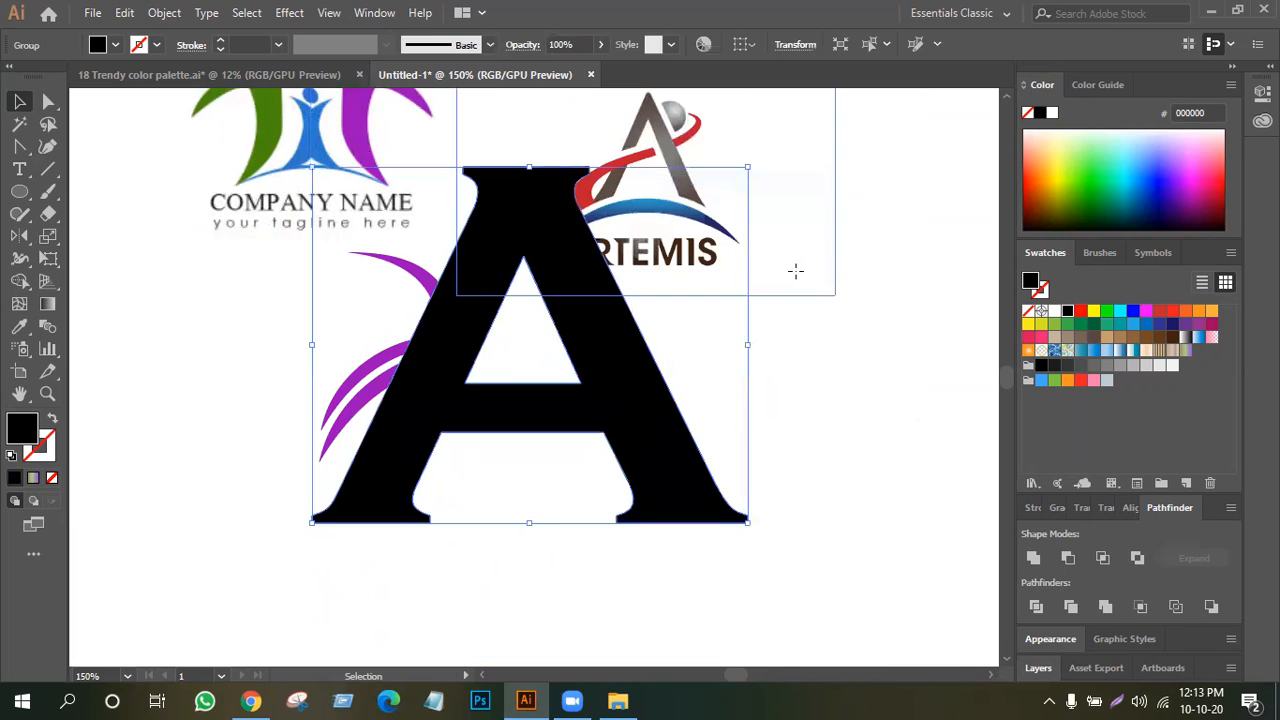
Delete the ARTEMIS reference image, then move the outlined A beside the purple shape and scale it down.
{"action": "left_click", "coordinate": [790, 270]}
{"action": "key", "text": "Delete"}
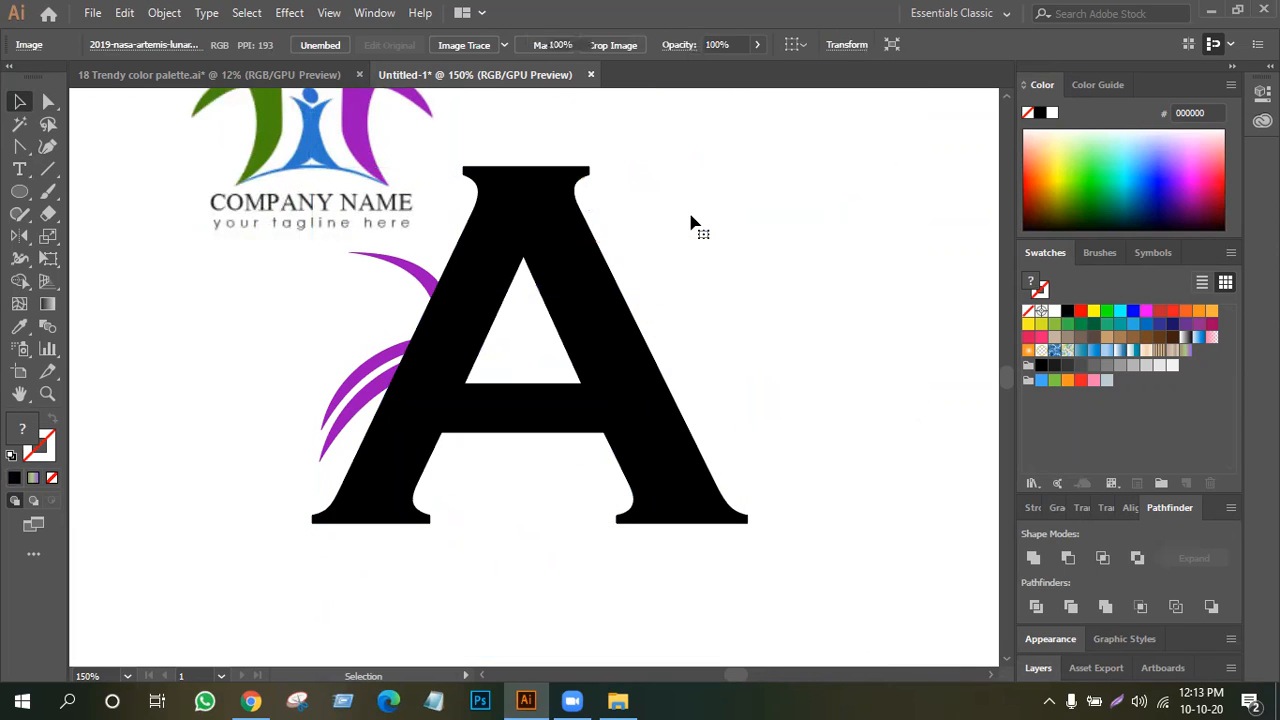
{"action": "left_click_drag", "start_coordinate": [577, 300], "coordinate": [692, 291]}
{"action": "left_click_drag", "start_coordinate": [320, 305], "coordinate": [398, 412]}
{"action": "left_click", "coordinate": [722, 290]}
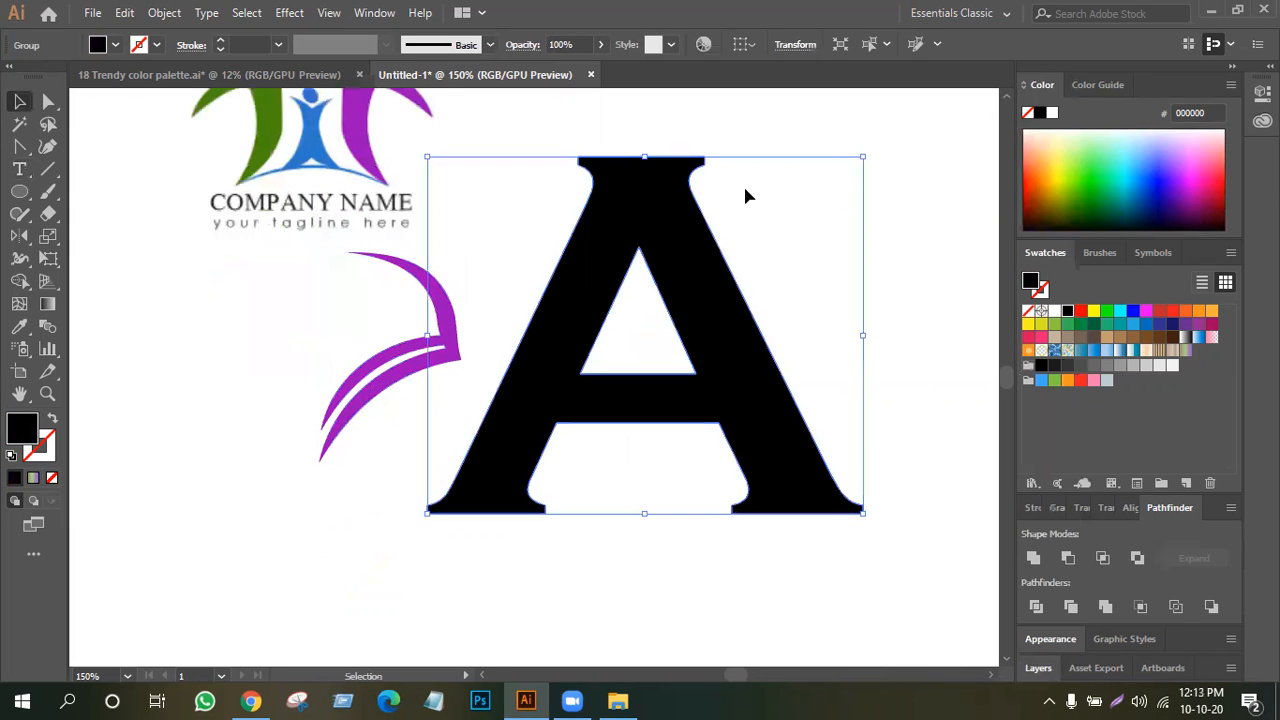
{"action": "left_click_drag", "start_coordinate": [866, 157], "coordinate": [778, 233]}
Move the purple shape onto the right leg of the A and bring it to the front.
{"action": "left_click", "coordinate": [469, 369]}
{"action": "left_click_drag", "start_coordinate": [450, 356], "coordinate": [728, 397]}
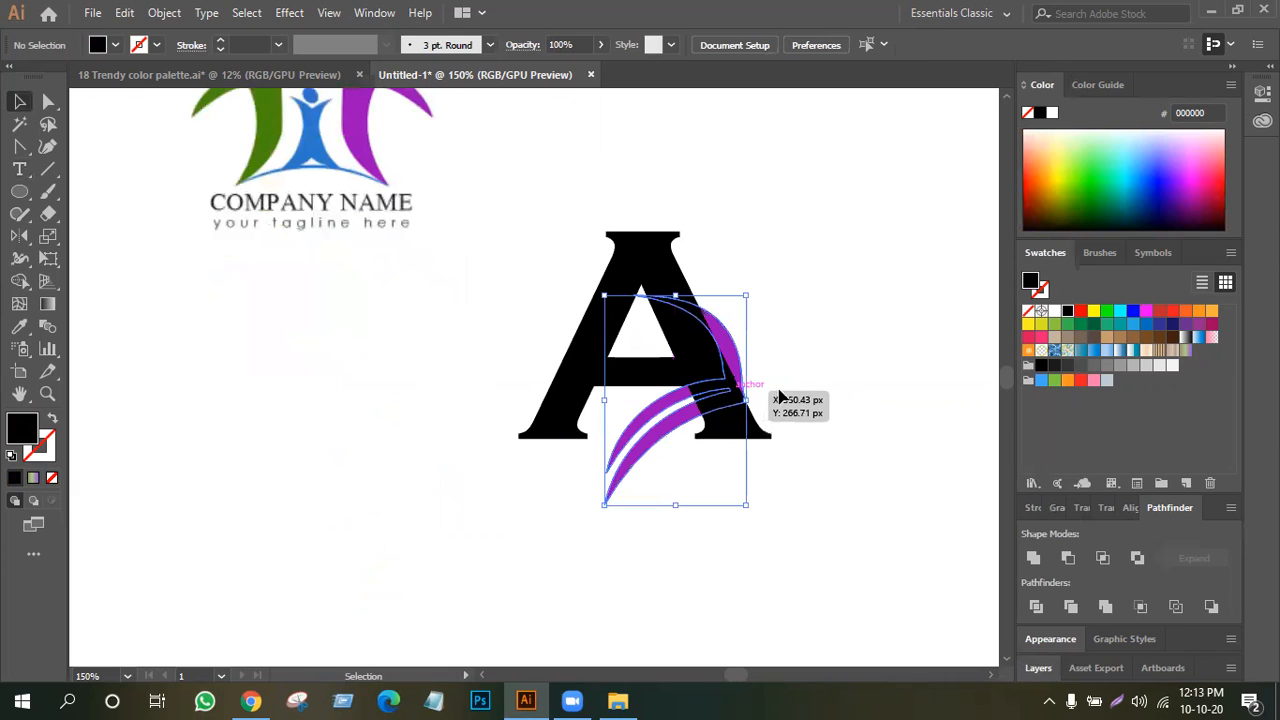
{"action": "right_click", "coordinate": [716, 347]}
{"action": "mouse_move", "coordinate": [894, 583]}
{"action": "left_click", "coordinate": [955, 590]}
{"action": "left_click", "coordinate": [744, 391]}
Shrink the letter A further and nudge the purple shape up and left to match it.
{"action": "left_click", "coordinate": [634, 243]}
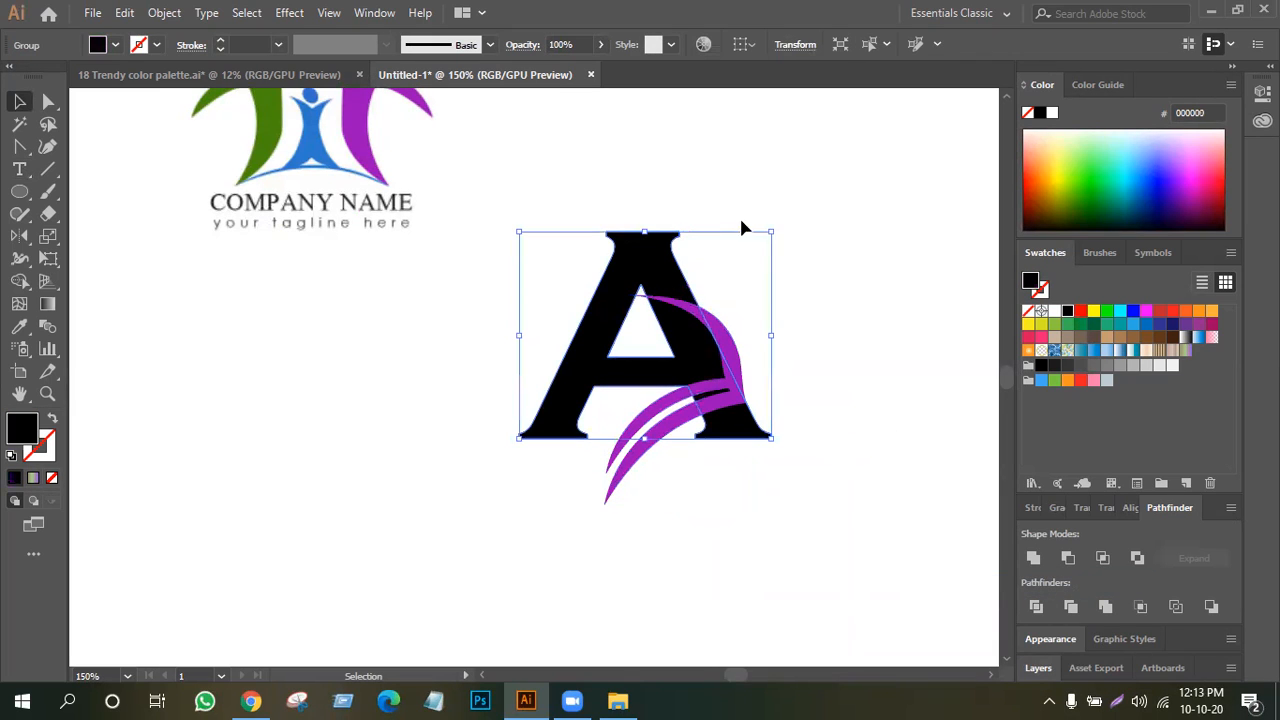
{"action": "left_click_drag", "start_coordinate": [772, 229], "coordinate": [760, 268]}
{"action": "left_click", "coordinate": [740, 408]}
{"action": "left_click_drag", "start_coordinate": [737, 406], "coordinate": [727, 395]}
{"action": "left_click", "coordinate": [810, 348]}
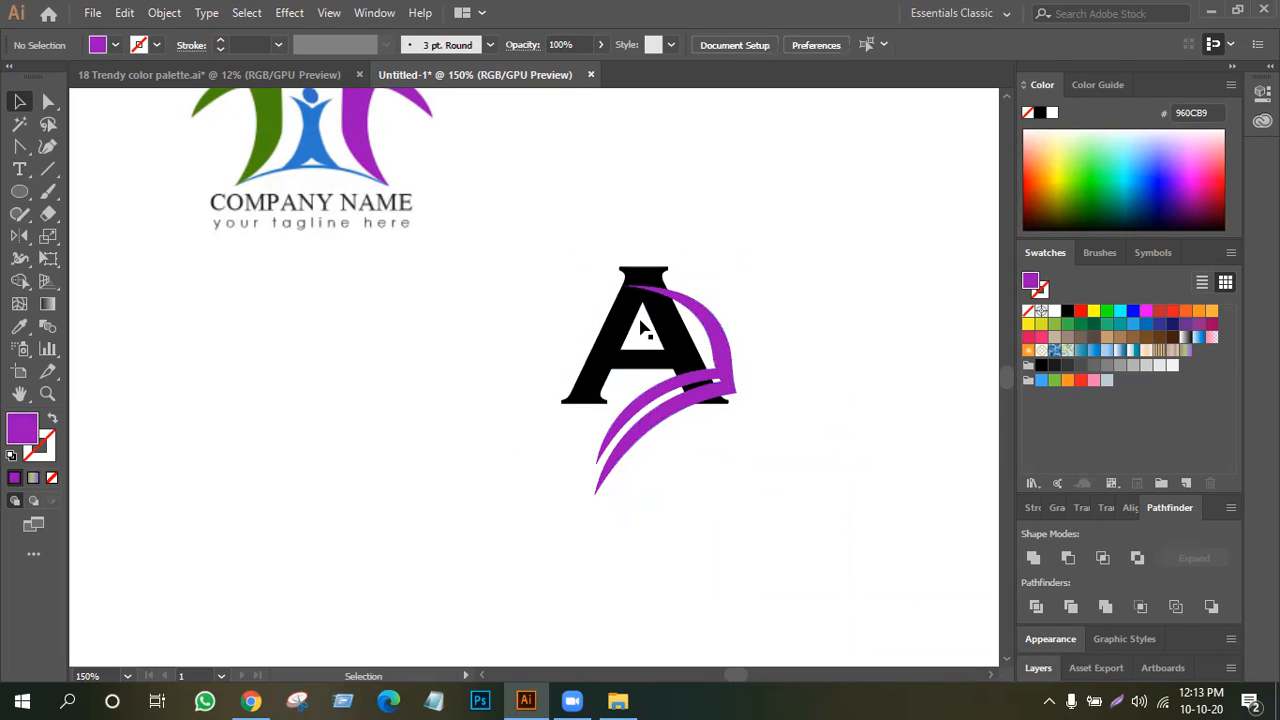
Enlarge the letter A slightly and shift the purple shape a little lower over its right leg.
{"action": "left_click", "coordinate": [595, 348]}
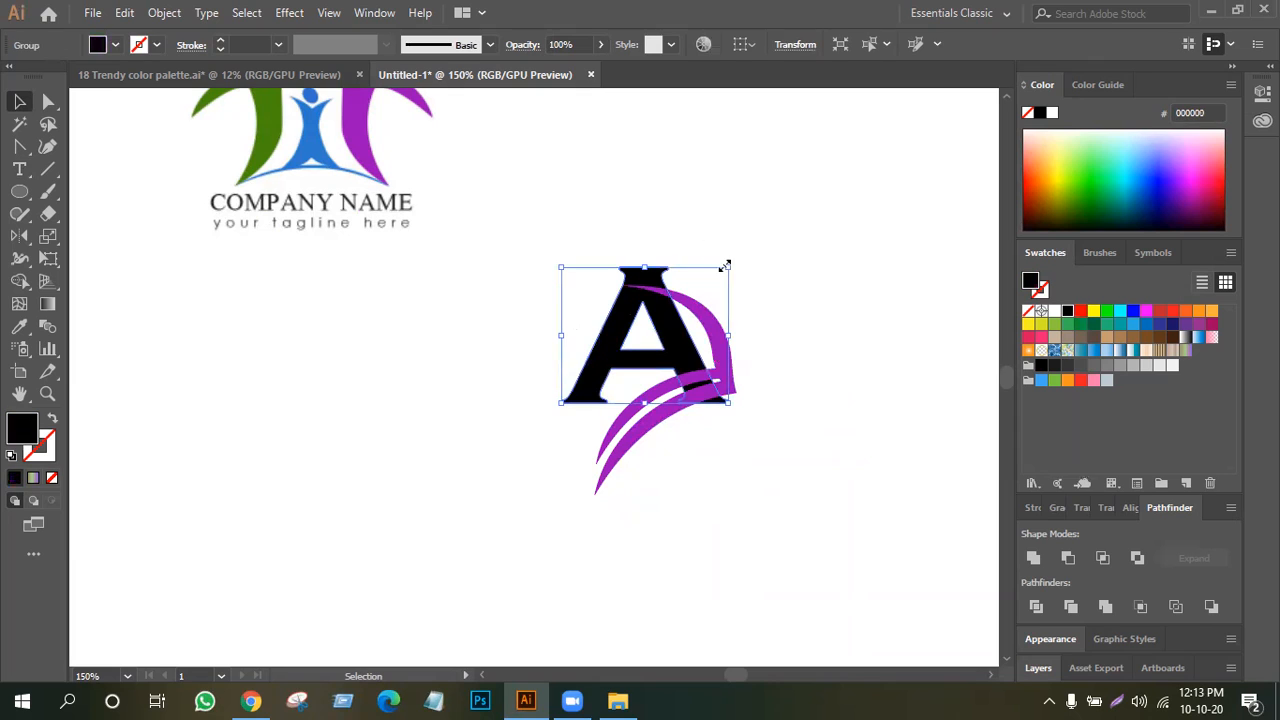
{"action": "mouse_move", "coordinate": [725, 265]}
{"action": "left_mouse_down"}
{"action": "mouse_move", "coordinate": [746, 237]}
{"action": "mouse_move", "coordinate": [743, 254]}
{"action": "left_mouse_up"}
{"action": "left_click", "coordinate": [773, 291]}
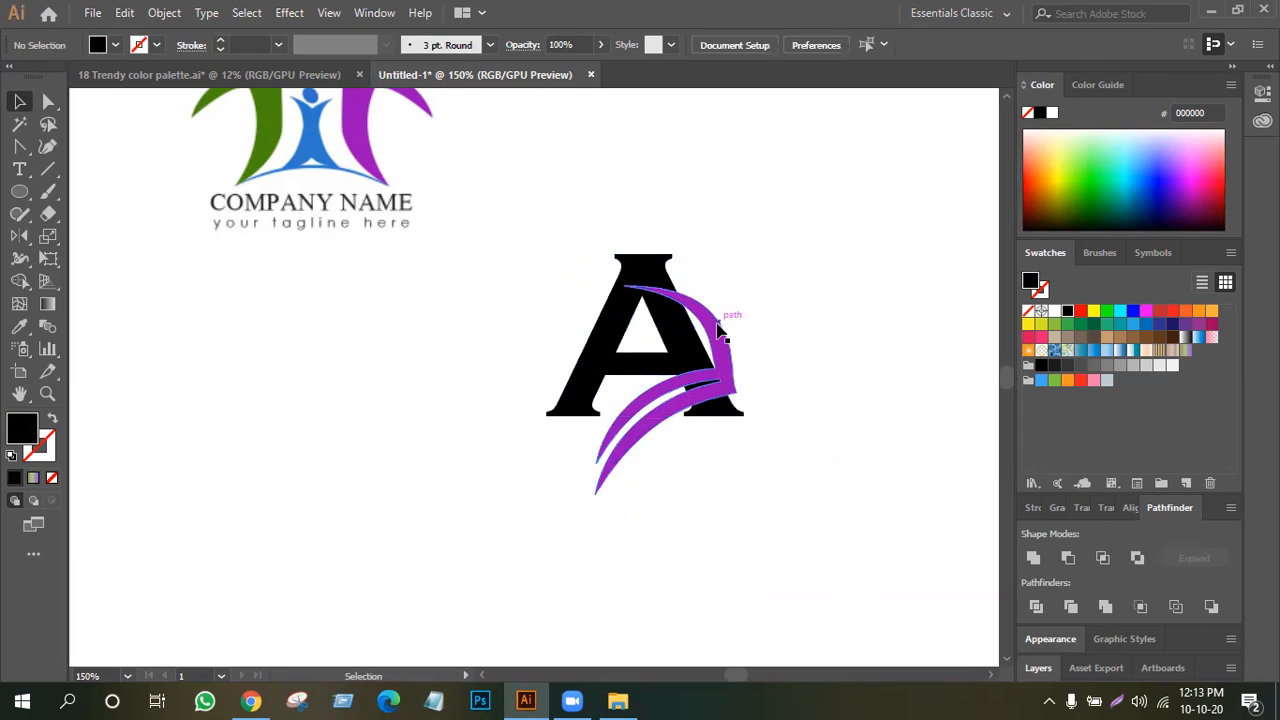
{"action": "left_click", "coordinate": [717, 327]}
{"action": "left_click_drag", "start_coordinate": [665, 287], "coordinate": [665, 300]}
{"action": "left_click_drag", "start_coordinate": [727, 357], "coordinate": [723, 367]}
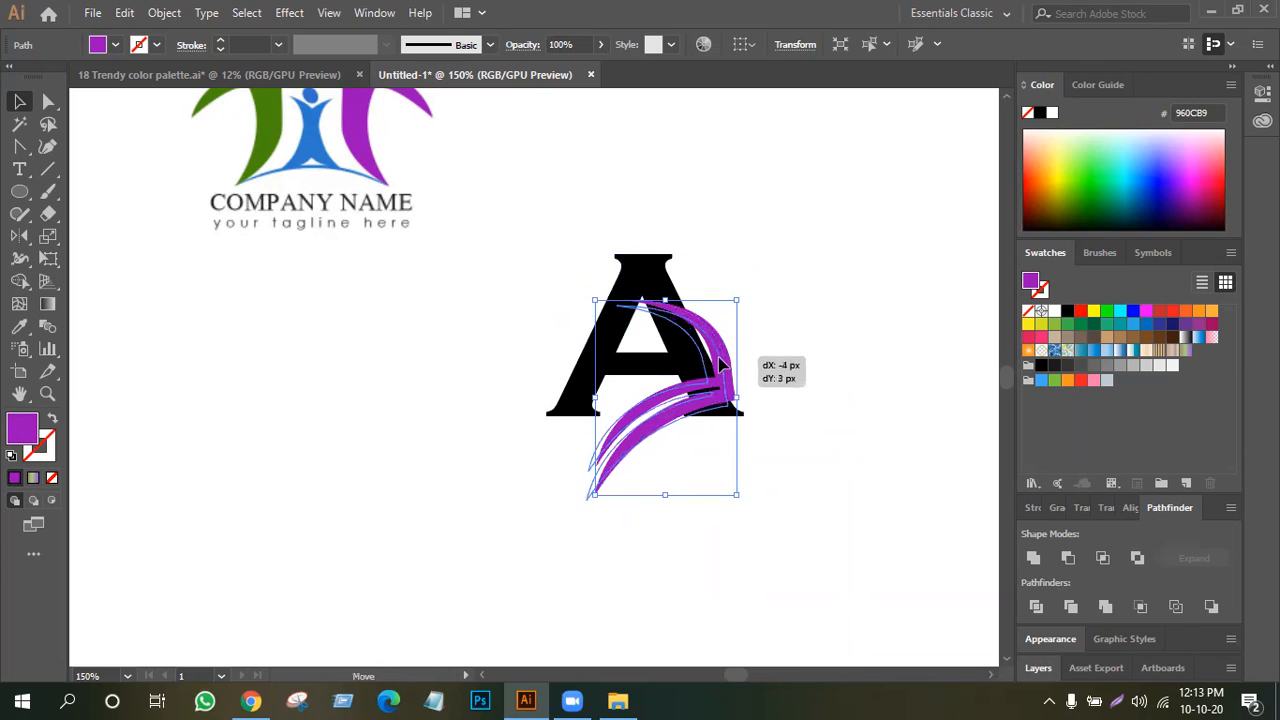
{"action": "left_click", "coordinate": [770, 357]}
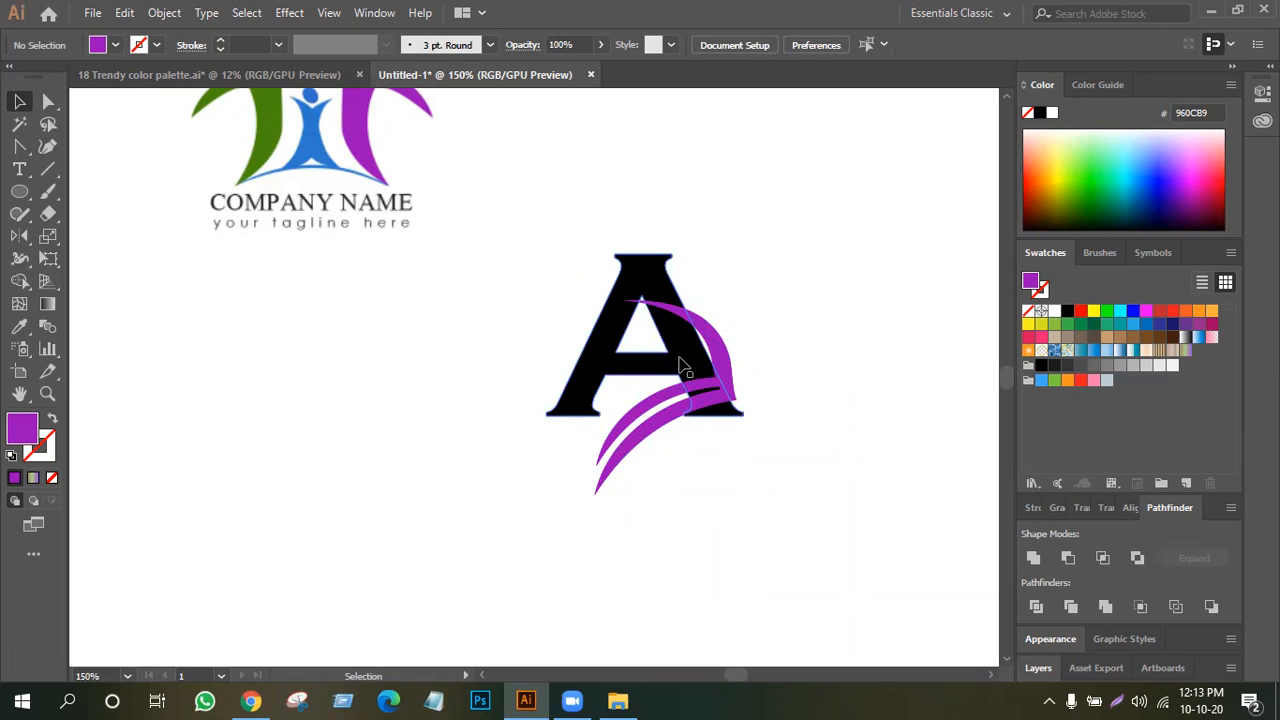
Add a second letter A as text to the left of the logo mark in Nexa Bold.
{"action": "left_click", "coordinate": [19, 169]}
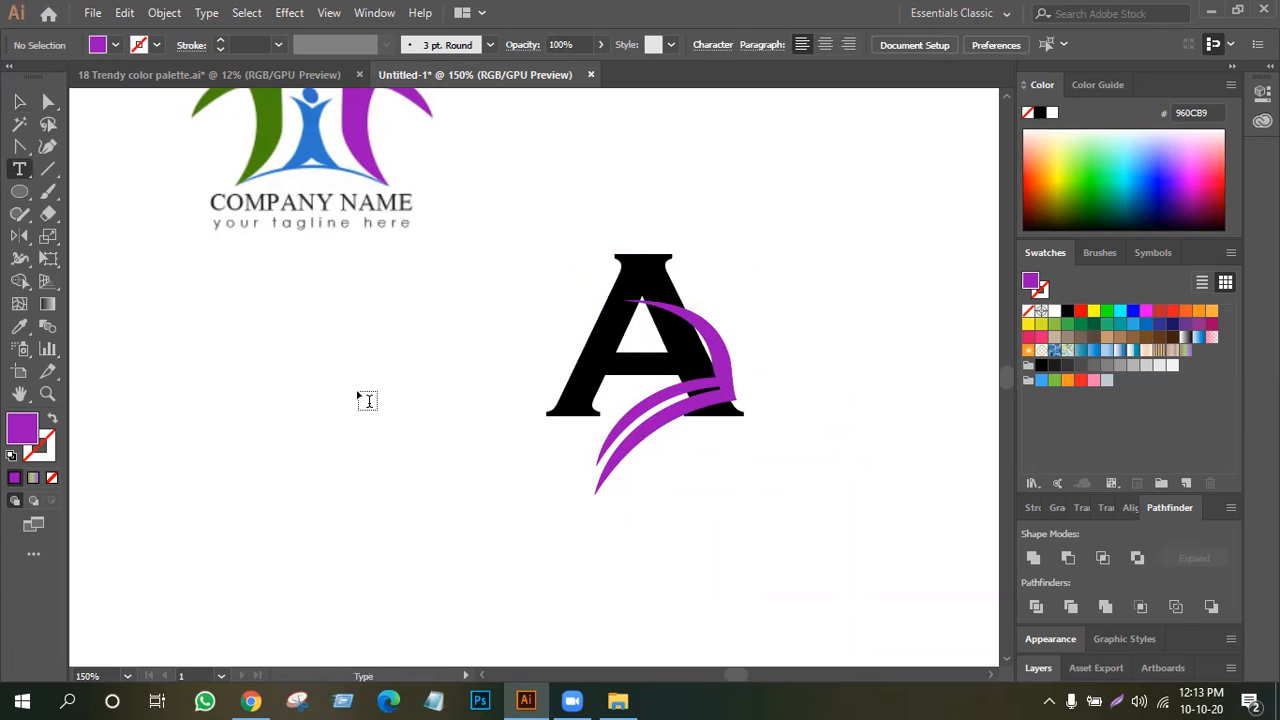
{"action": "left_click", "coordinate": [344, 354]}
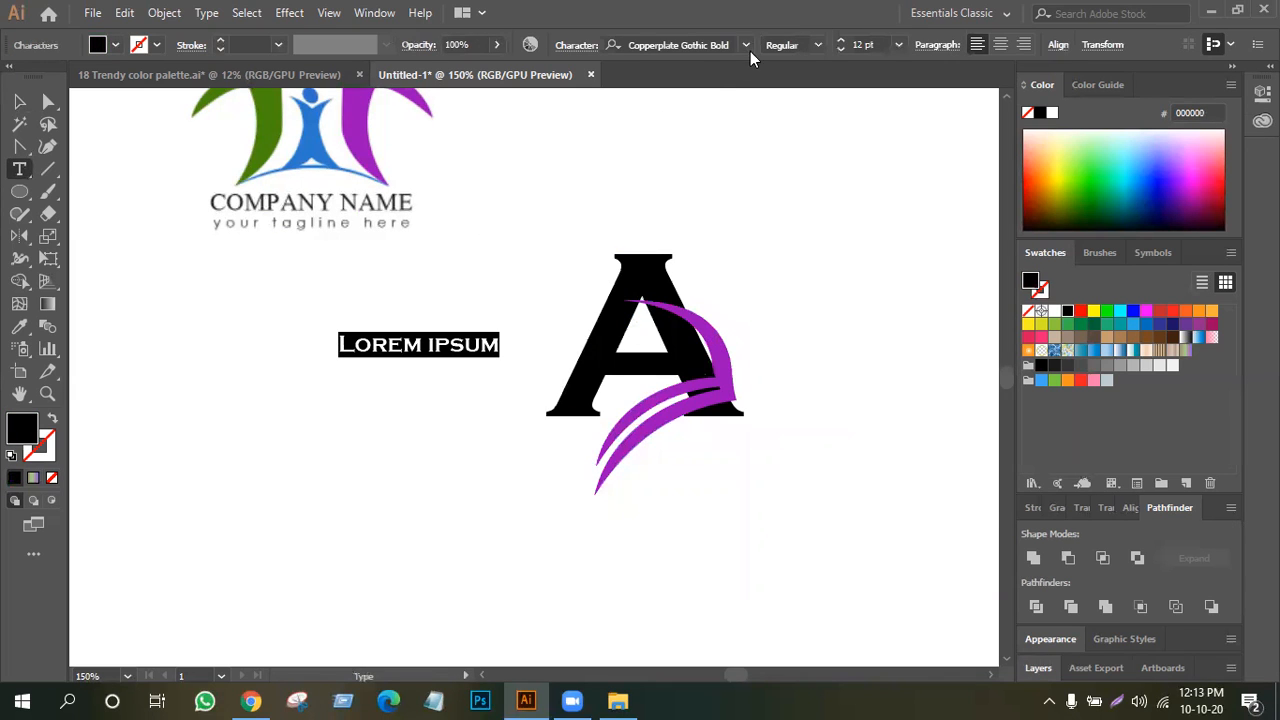
{"action": "left_click", "coordinate": [748, 43]}
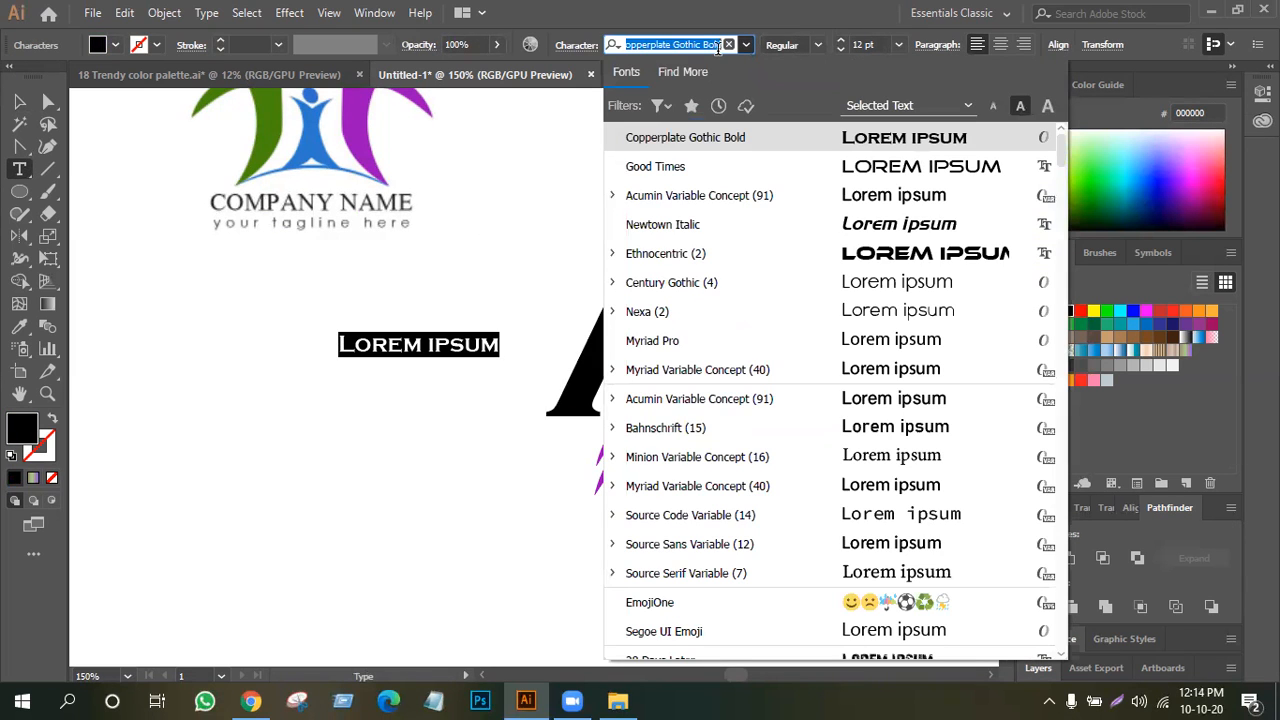
{"action": "type", "text": "NEX"}
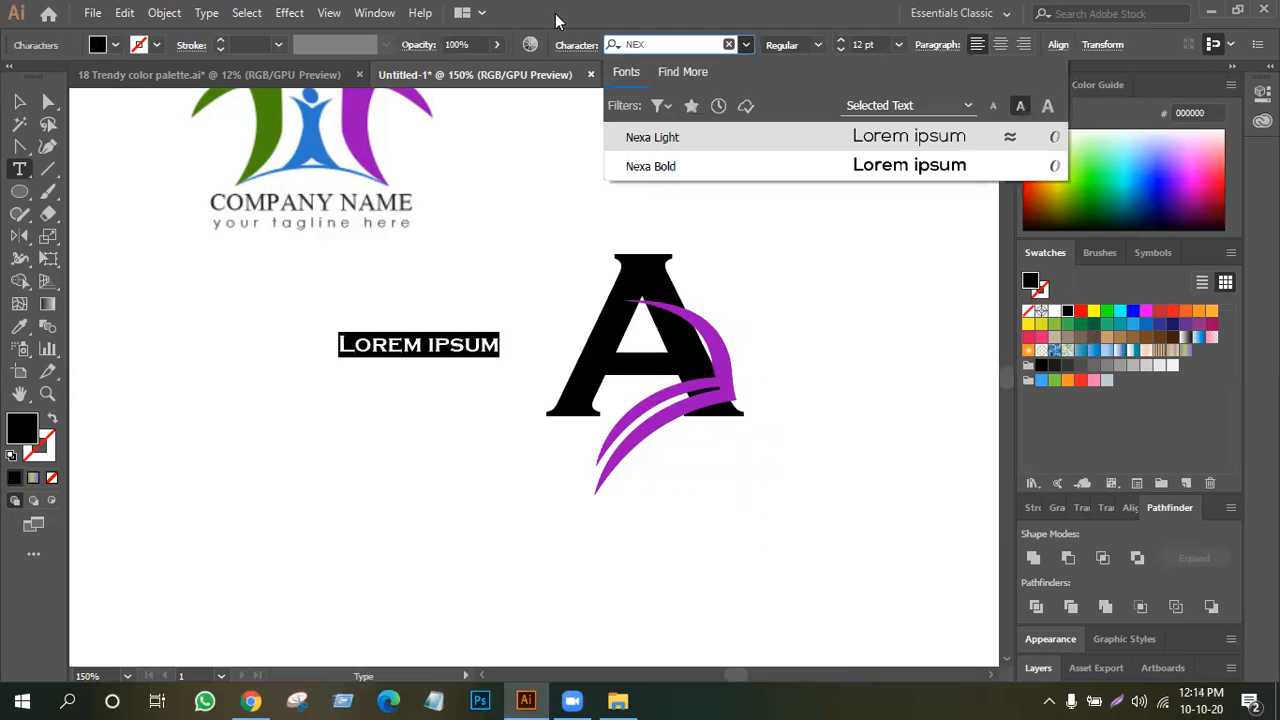
{"action": "left_click", "coordinate": [705, 168]}
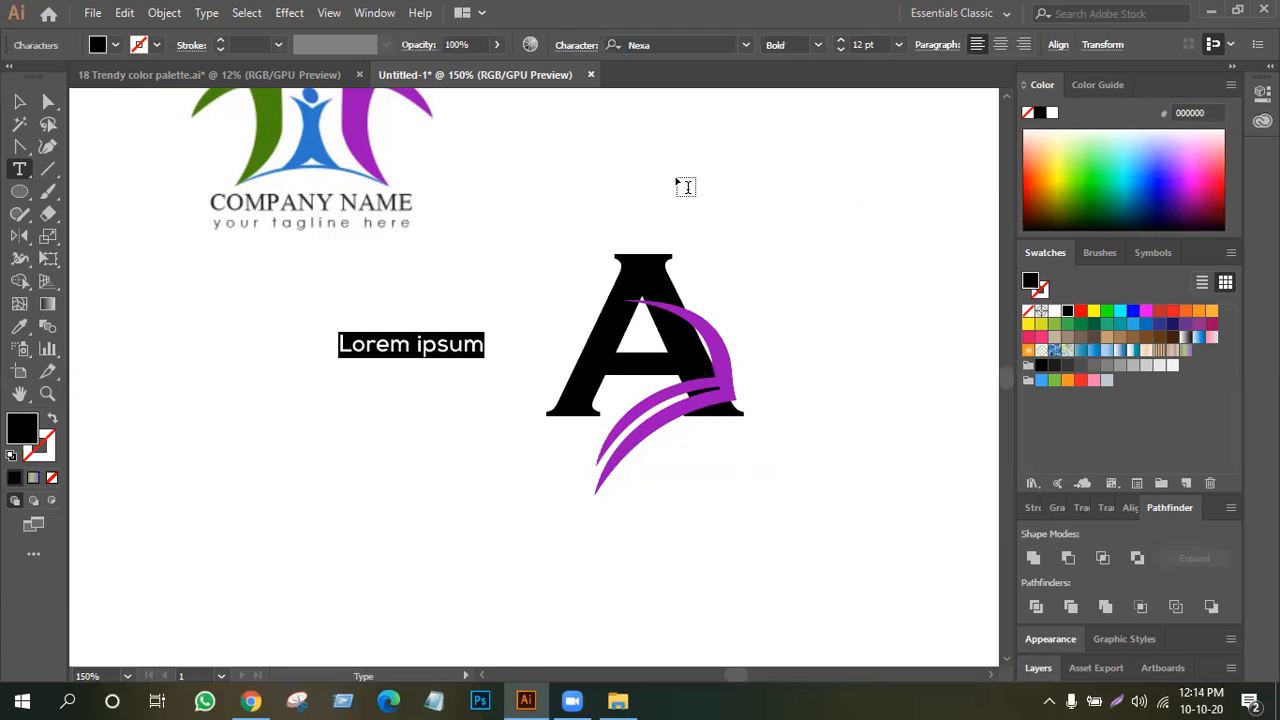
{"action": "type", "text": "A"}
{"action": "left_click", "coordinate": [19, 101]}
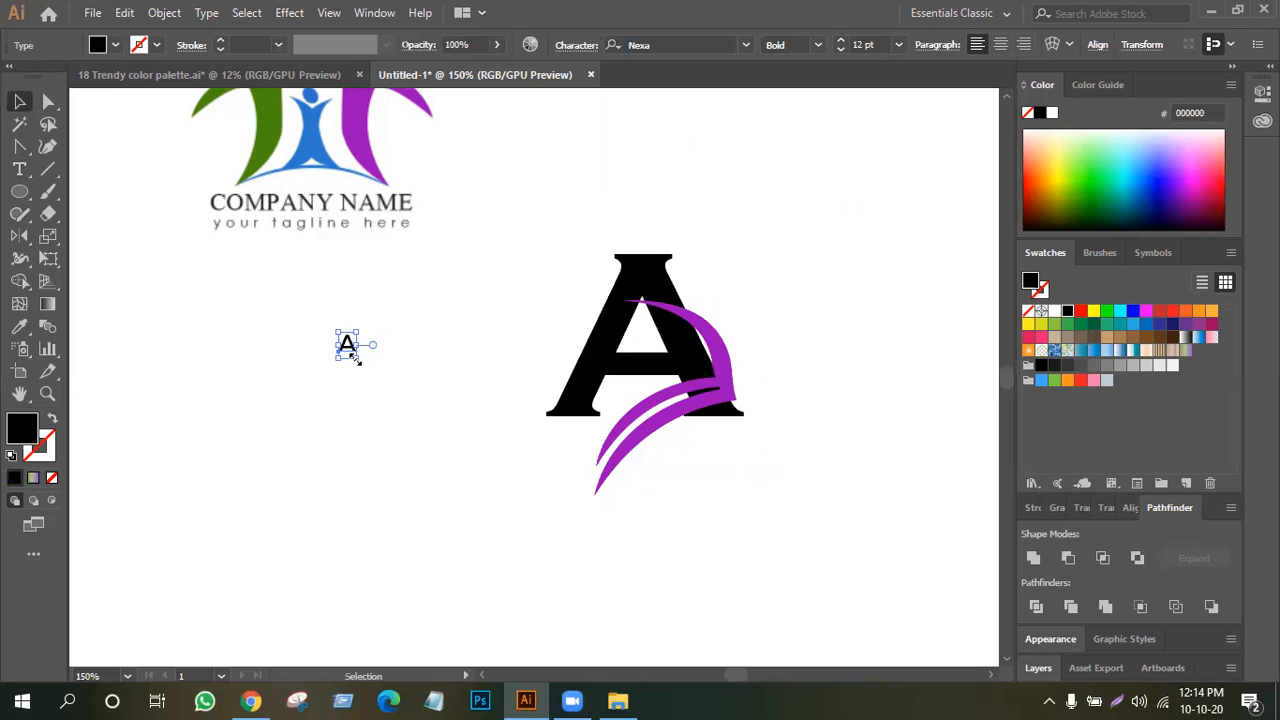
Enlarge the Nexa A, place a copy of the purple shape over it and bring the copy to the front.
{"action": "left_click_drag", "start_coordinate": [356, 358], "coordinate": [486, 477]}
{"action": "left_click", "coordinate": [492, 455]}
{"action": "left_click_drag", "start_coordinate": [675, 368], "coordinate": [420, 368]}
{"action": "right_click", "coordinate": [386, 360]}
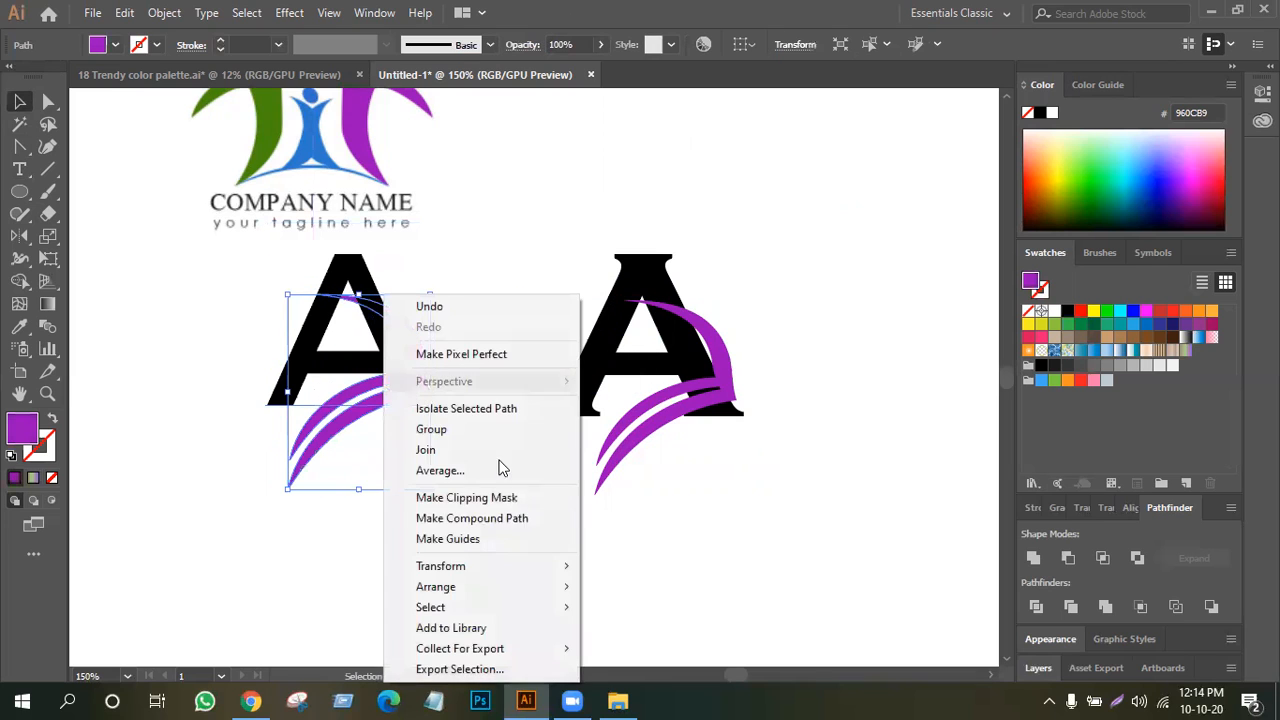
{"action": "mouse_move", "coordinate": [540, 590]}
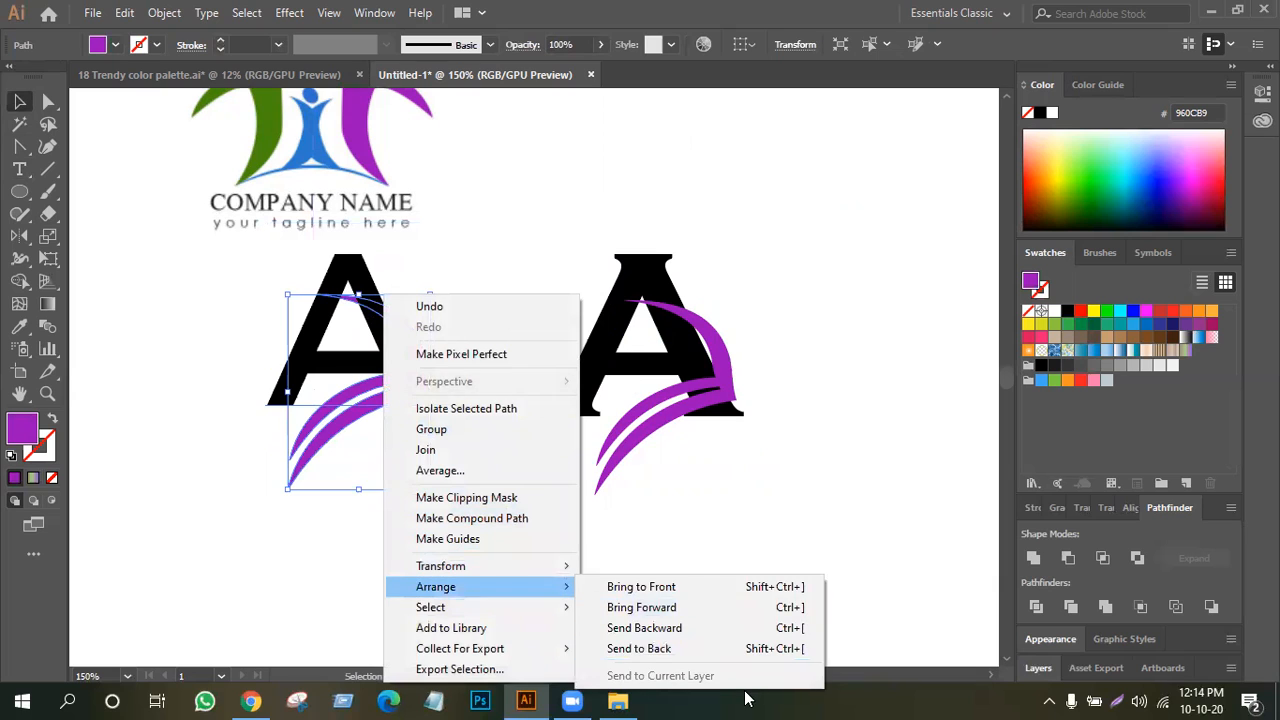
{"action": "left_click", "coordinate": [766, 596]}
{"action": "left_click", "coordinate": [262, 296]}
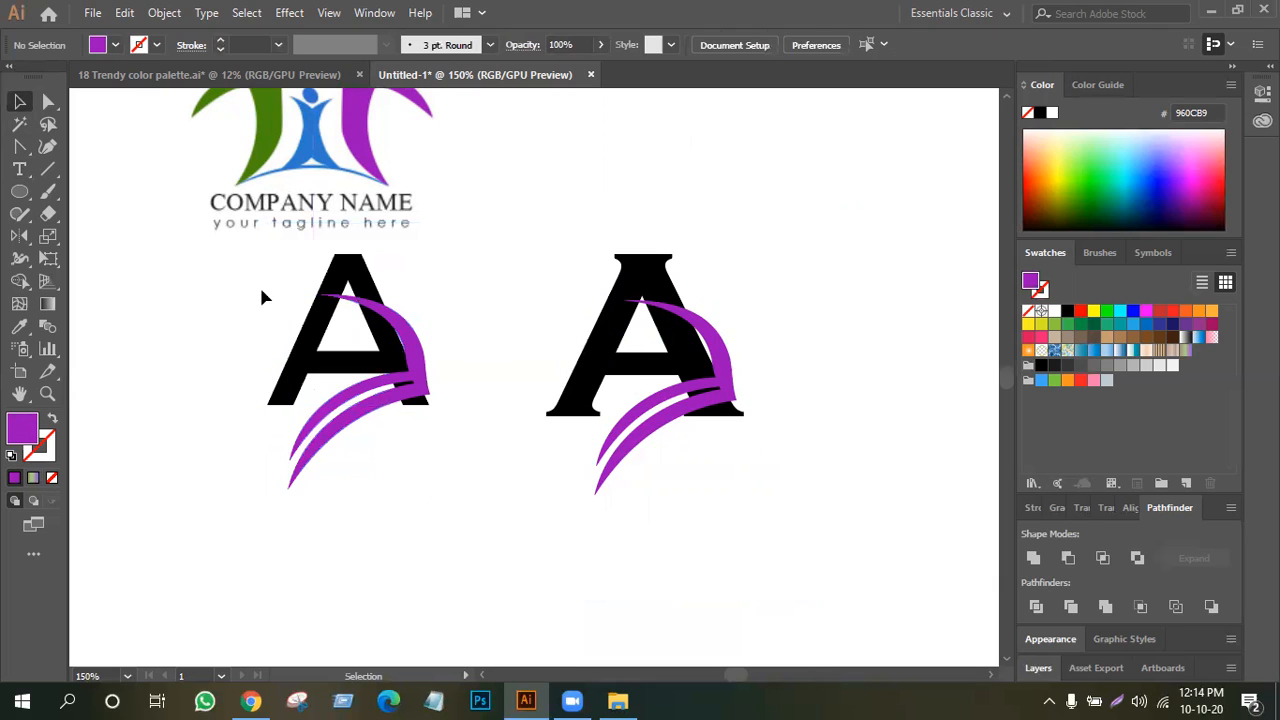
Reposition the purple copy slightly to the right on the leg of the Nexa A.
{"action": "mouse_move", "coordinate": [428, 370]}
{"action": "left_mouse_down"}
{"action": "mouse_move", "coordinate": [418, 366]}
{"action": "mouse_move", "coordinate": [452, 356]}
{"action": "mouse_move", "coordinate": [434, 357]}
{"action": "left_mouse_up"}
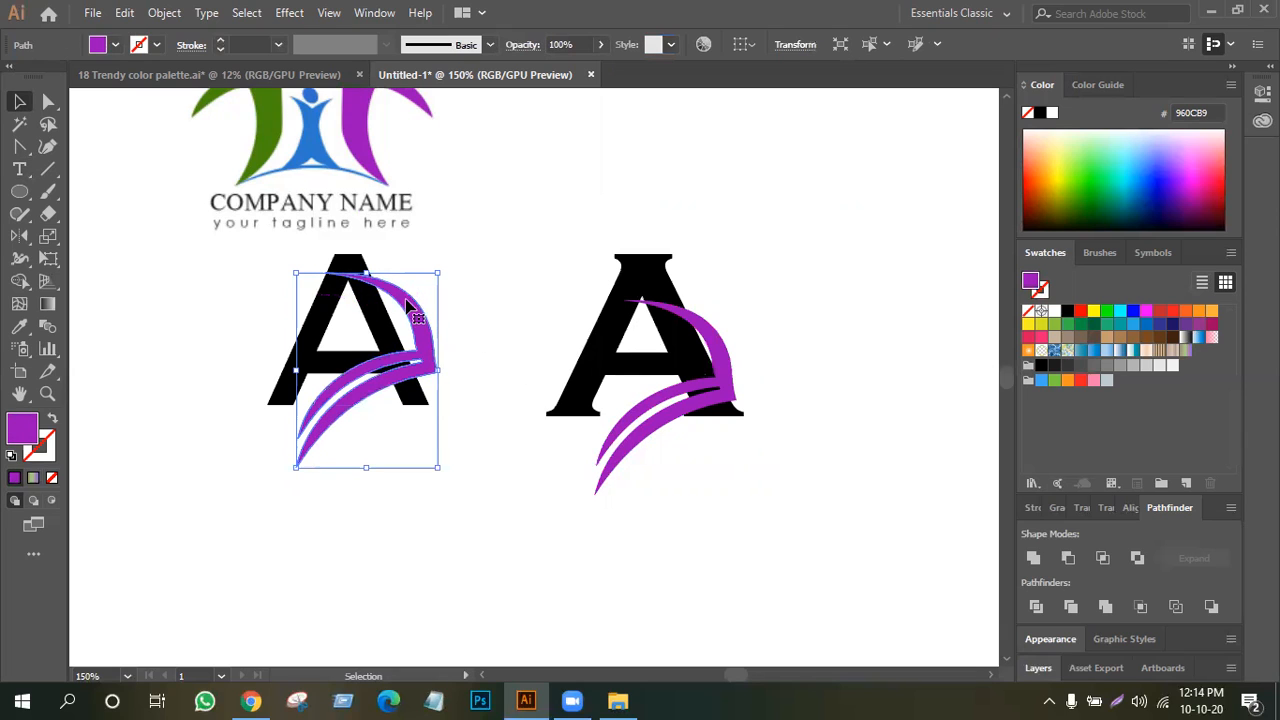
{"action": "left_click_drag", "start_coordinate": [426, 356], "coordinate": [436, 381]}
{"action": "left_click", "coordinate": [498, 507]}
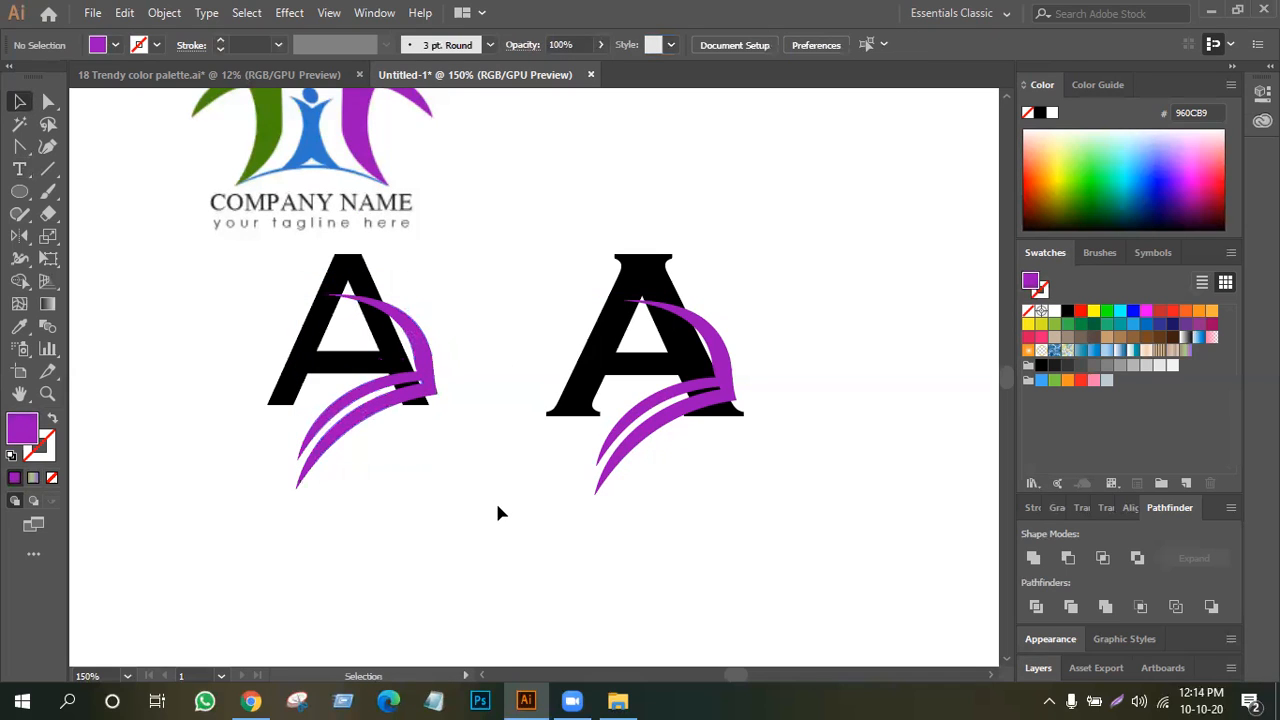
Undo the lettering, the ARTEMIS image deletion and the shape merge, back to the separate blue and purple curves.
{"action": "scroll", "coordinate": [491, 480], "scroll_direction": "up", "scroll_amount": 2}
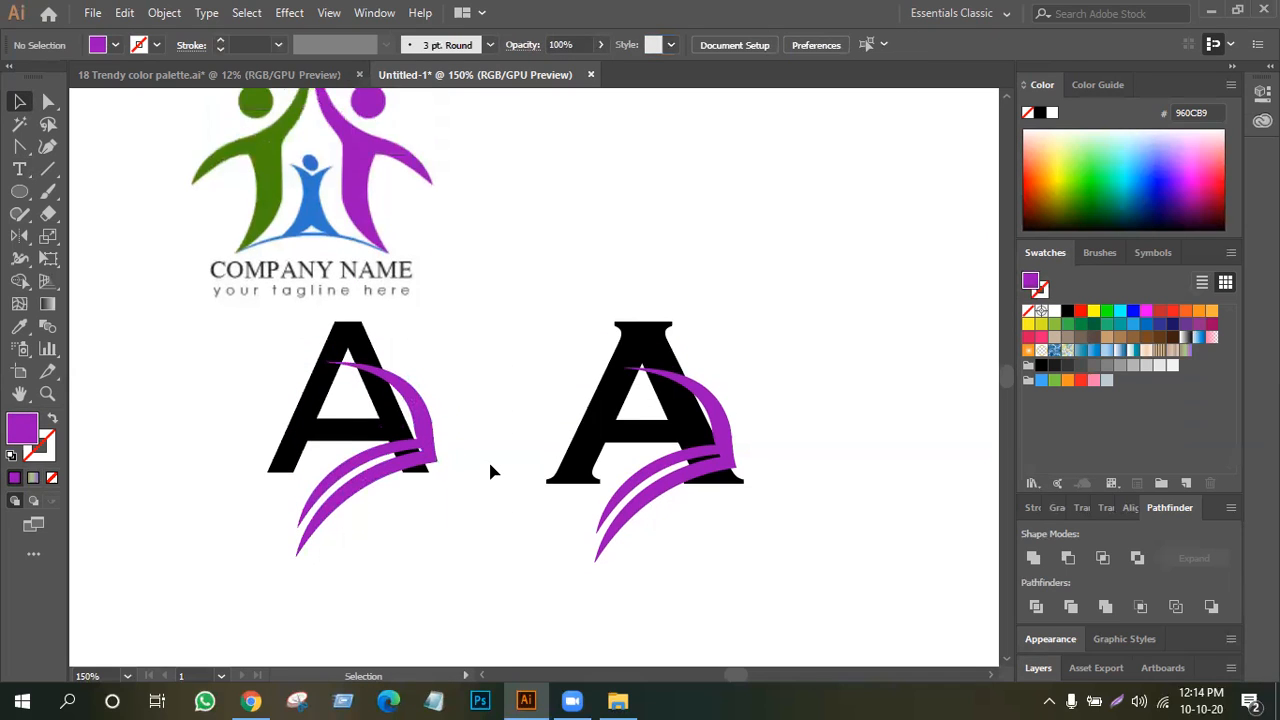
{"action": "key", "text": "ctrl+z"}
{"action": "key", "text": "ctrl+z"}
{"action": "key", "text": "ctrl+z"}
{"action": "key", "text": "ctrl+z"}
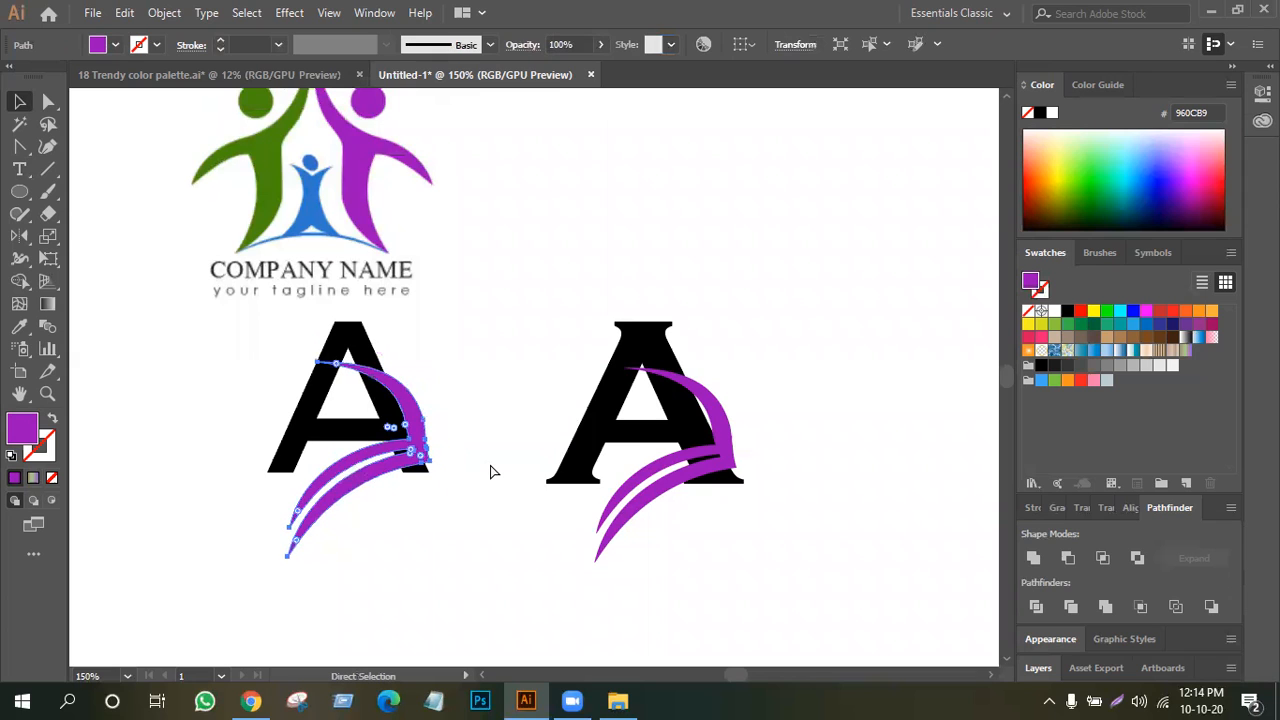
{"action": "key", "text": "ctrl+z"}
{"action": "key", "text": "ctrl+z"}
{"action": "key", "text": "ctrl+z"}
{"action": "key", "text": "ctrl+z"}
{"action": "key", "text": "ctrl+z"}
{"action": "key", "text": "ctrl+z"}
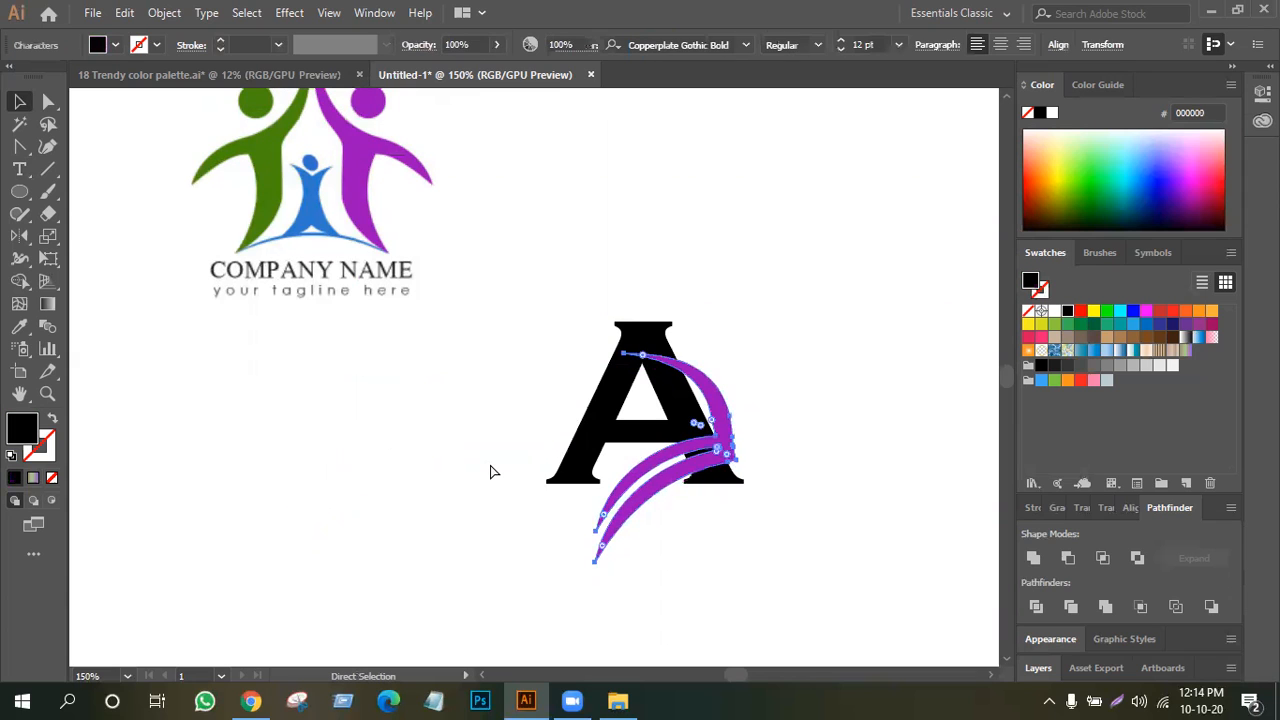
{"action": "key", "text": "ctrl+z"}
{"action": "key", "text": "ctrl+z"}
{"action": "key", "text": "ctrl+z"}
{"action": "key", "text": "ctrl+z"}
{"action": "key", "text": "ctrl+z"}
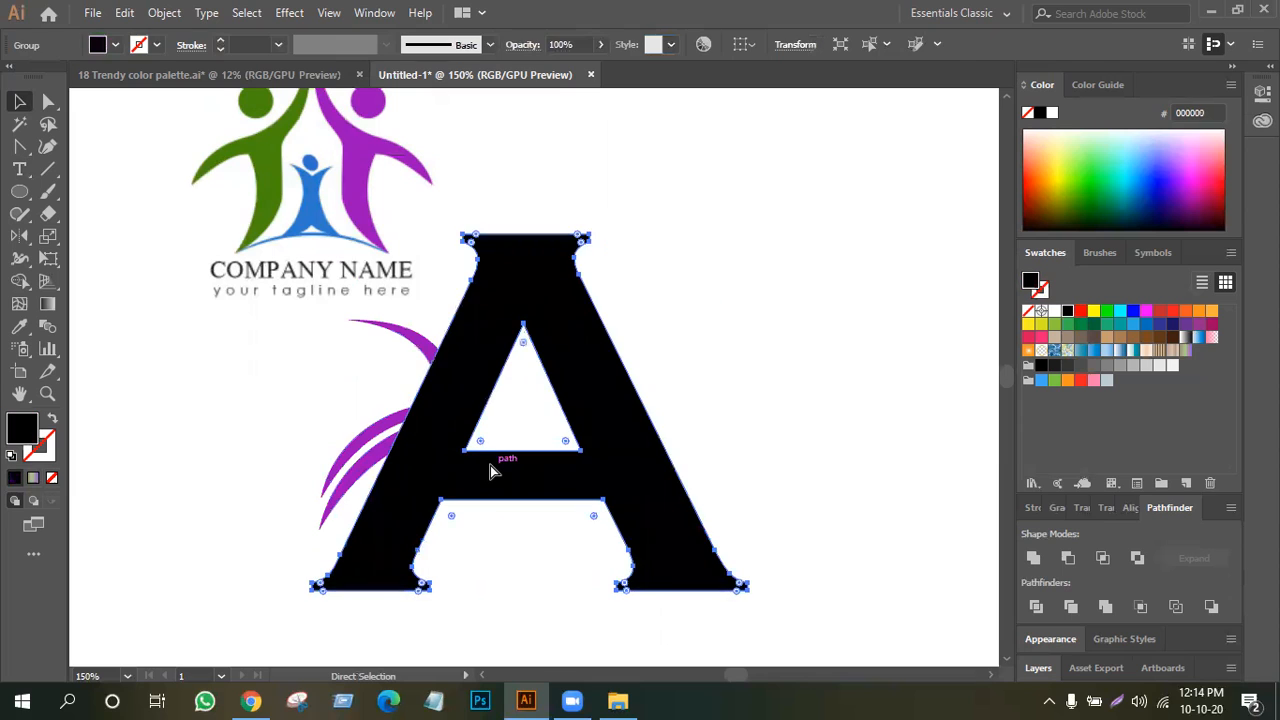
{"action": "key", "text": "ctrl+z"}
{"action": "key", "text": "ctrl+z"}
{"action": "key", "text": "ctrl+z"}
{"action": "key", "text": "ctrl+z"}
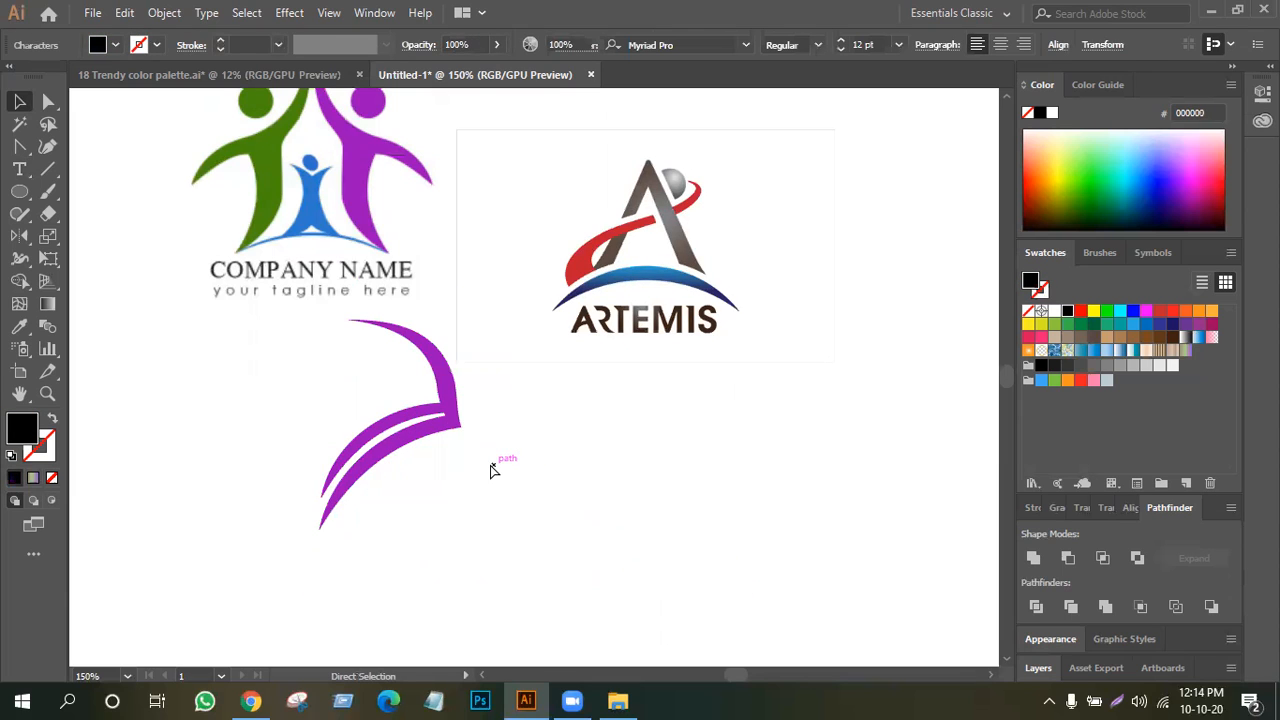
{"action": "key", "text": "ctrl+z"}
{"action": "key", "text": "ctrl+z"}
{"action": "key", "text": "v"}
{"action": "left_click", "coordinate": [386, 406]}
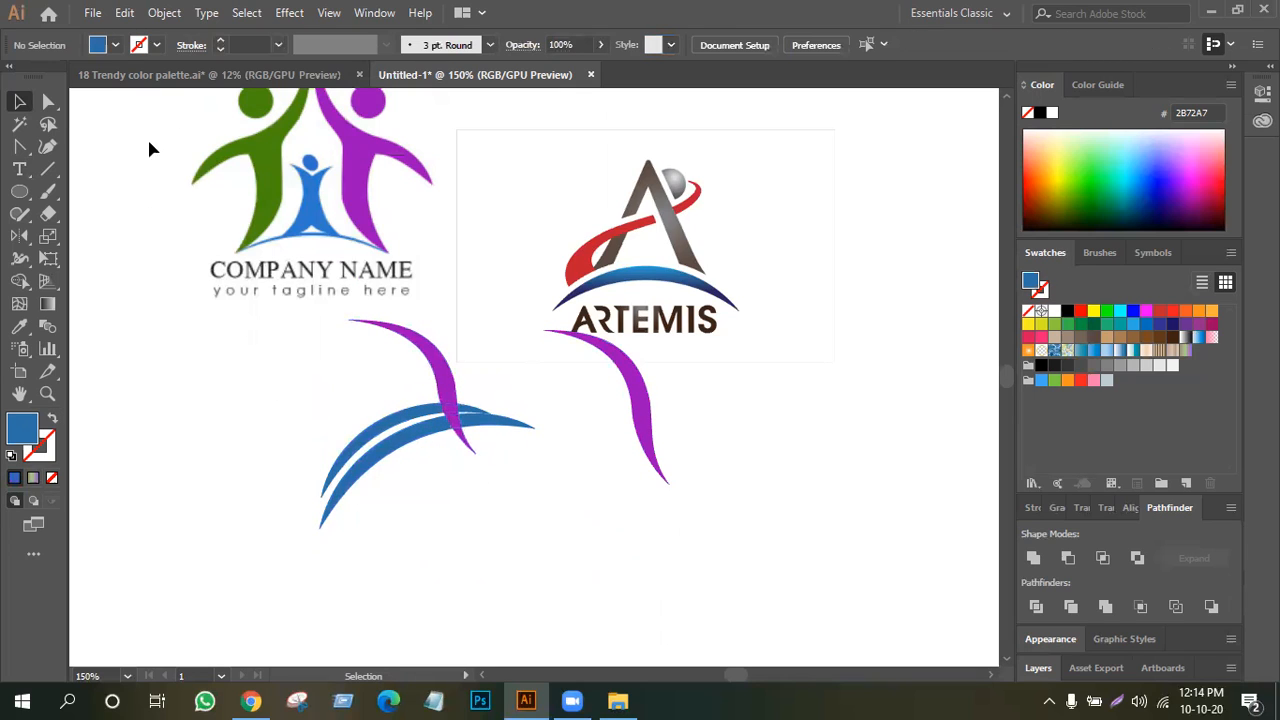
Add the letter A as text below the curves, set in Nexa Bold.
{"action": "left_click", "coordinate": [20, 172]}
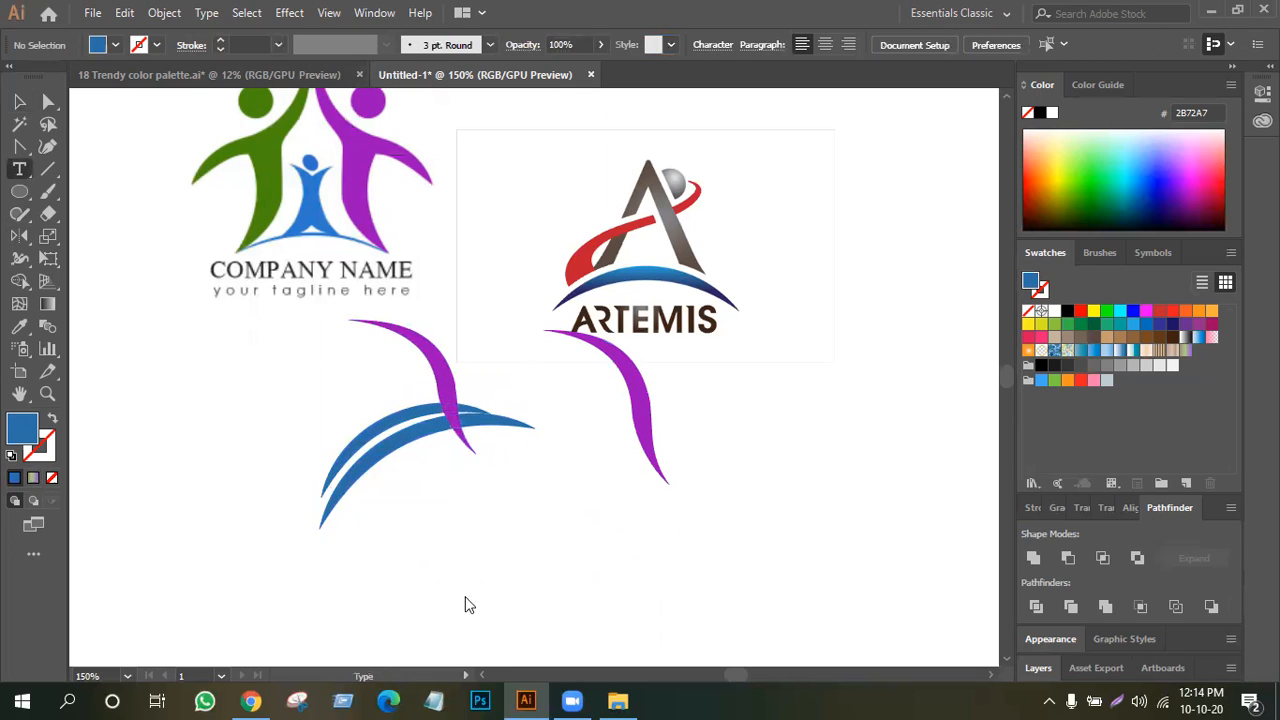
{"action": "left_click", "coordinate": [476, 536]}
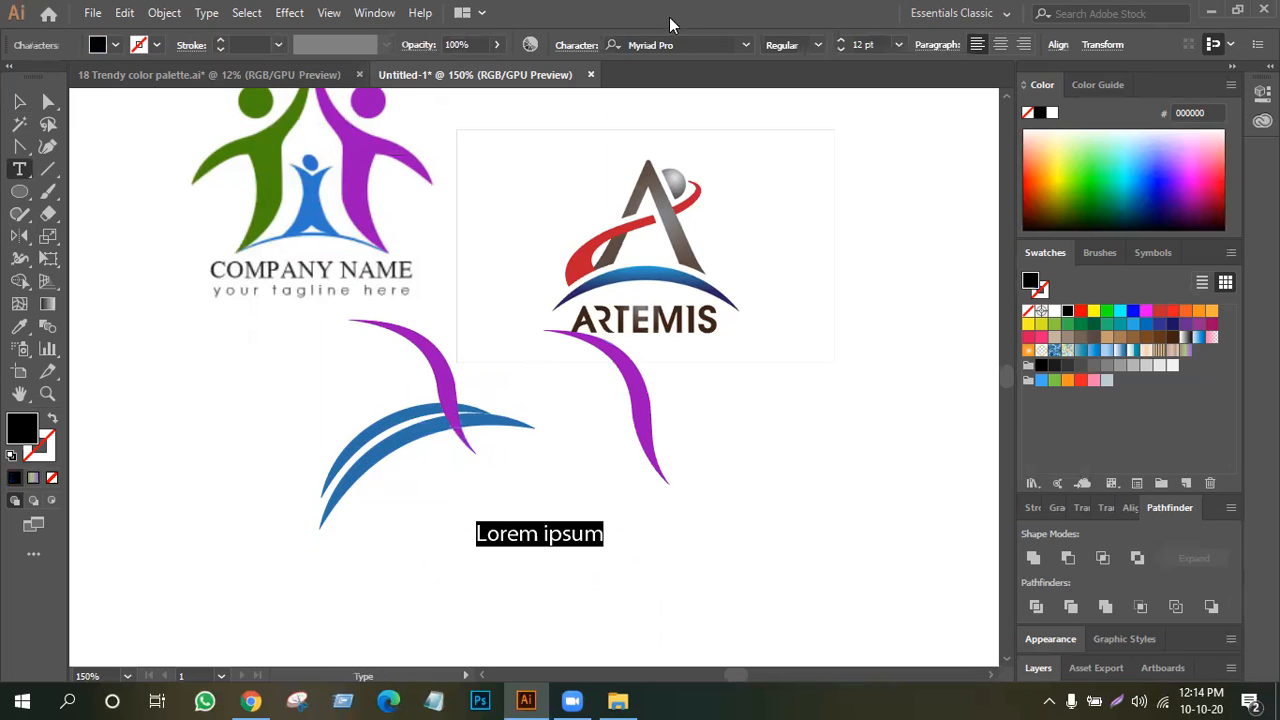
{"action": "left_click", "coordinate": [691, 47]}
{"action": "type", "text": "N"}
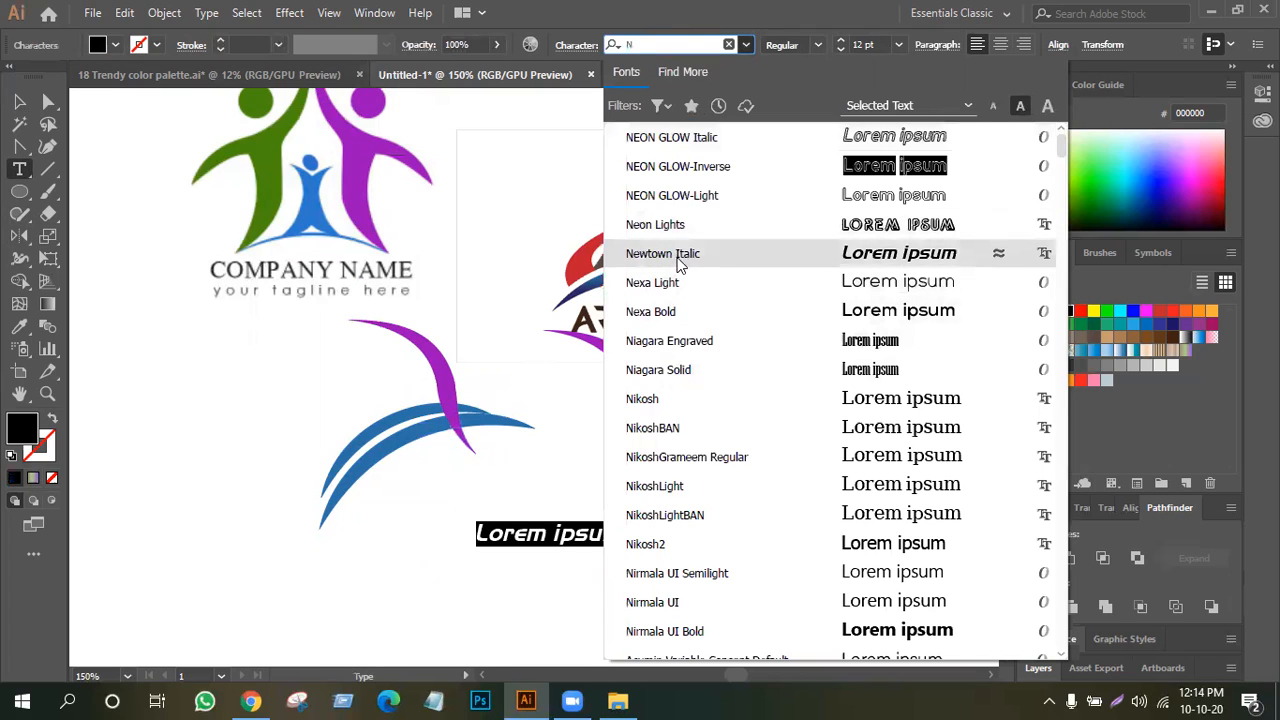
{"action": "left_click", "coordinate": [670, 310]}
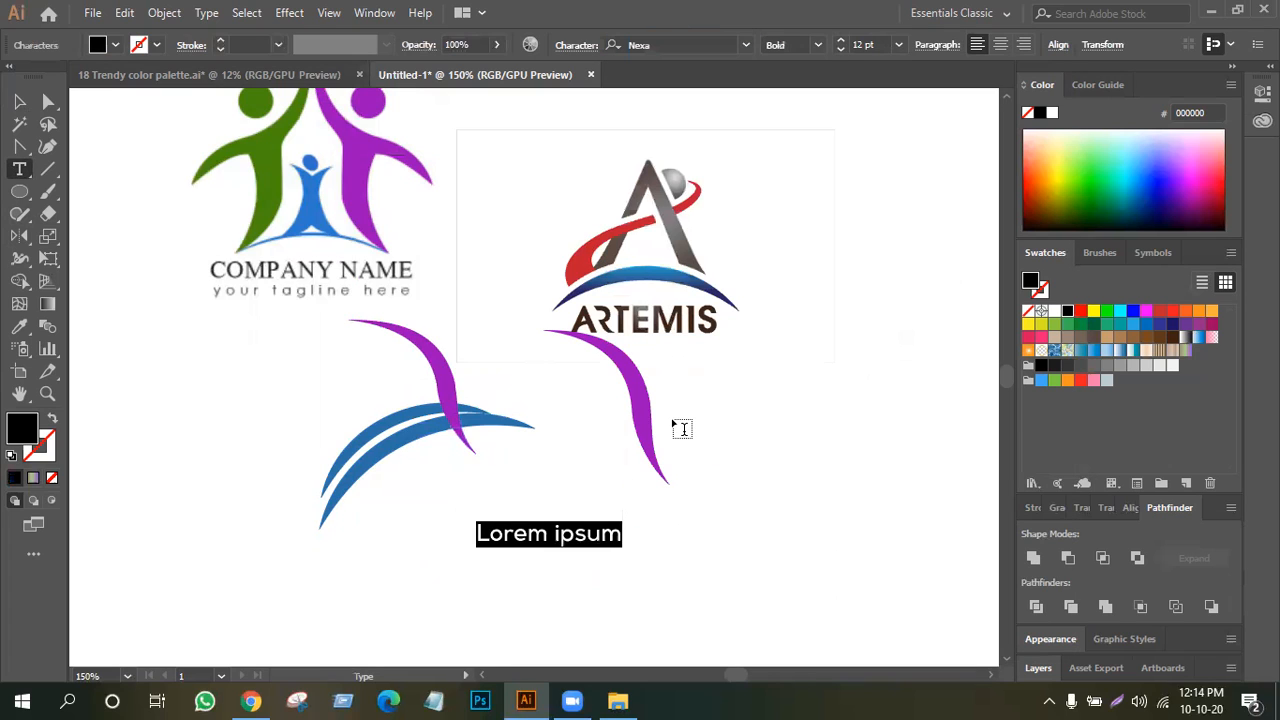
{"action": "type", "text": "A"}
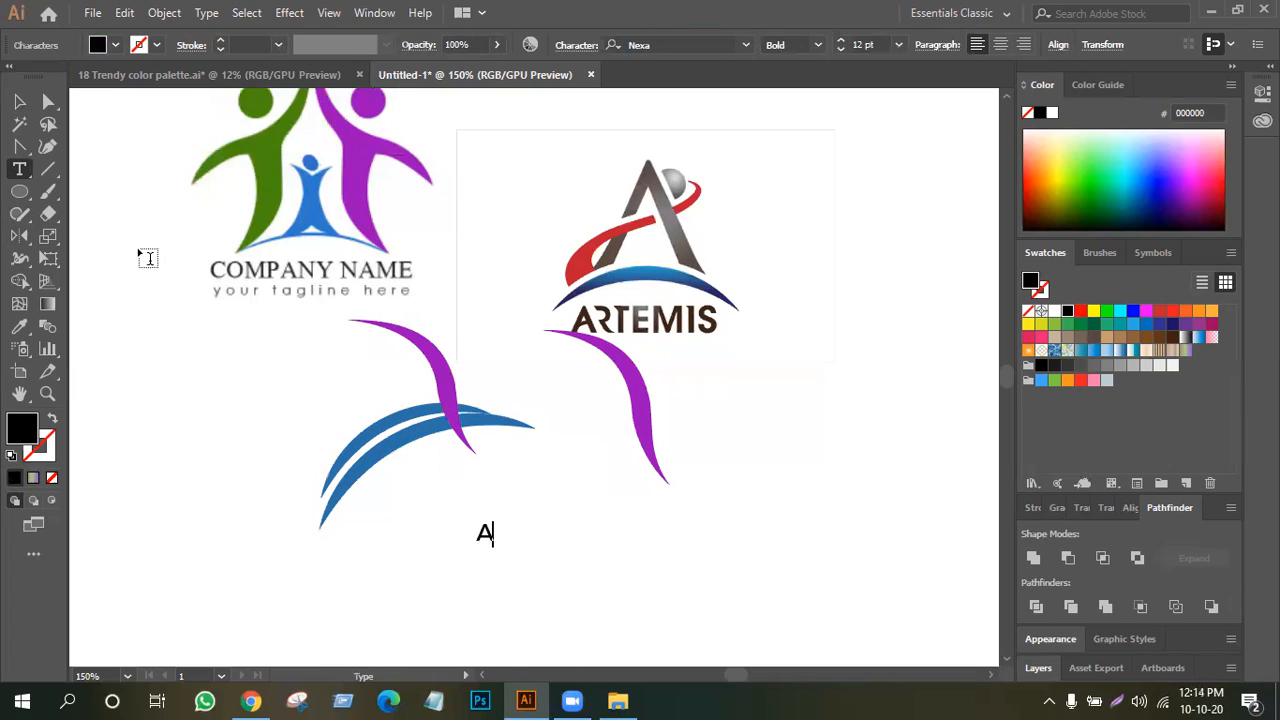
Enlarge the letter A to about 111 pt and convert it to outlines.
{"action": "left_click", "coordinate": [19, 102]}
{"action": "left_click_drag", "start_coordinate": [492, 547], "coordinate": [567, 658]}
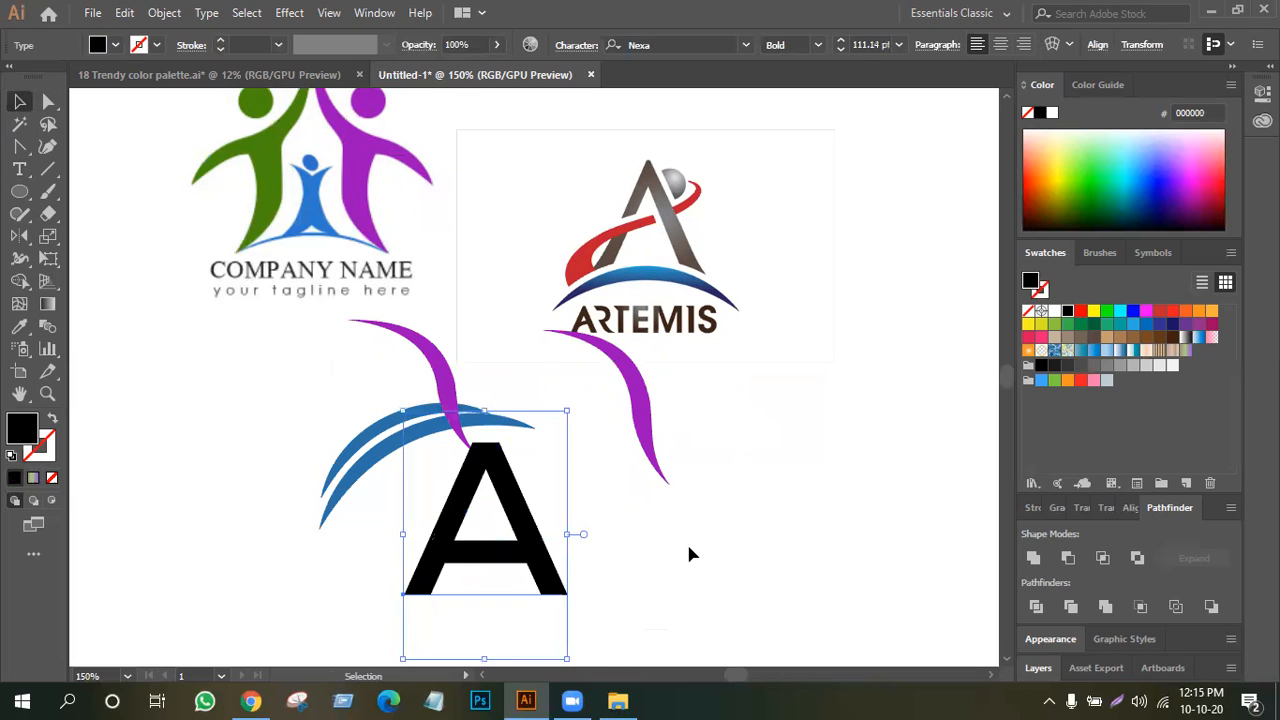
{"action": "right_click", "coordinate": [493, 531]}
{"action": "left_click", "coordinate": [560, 296]}
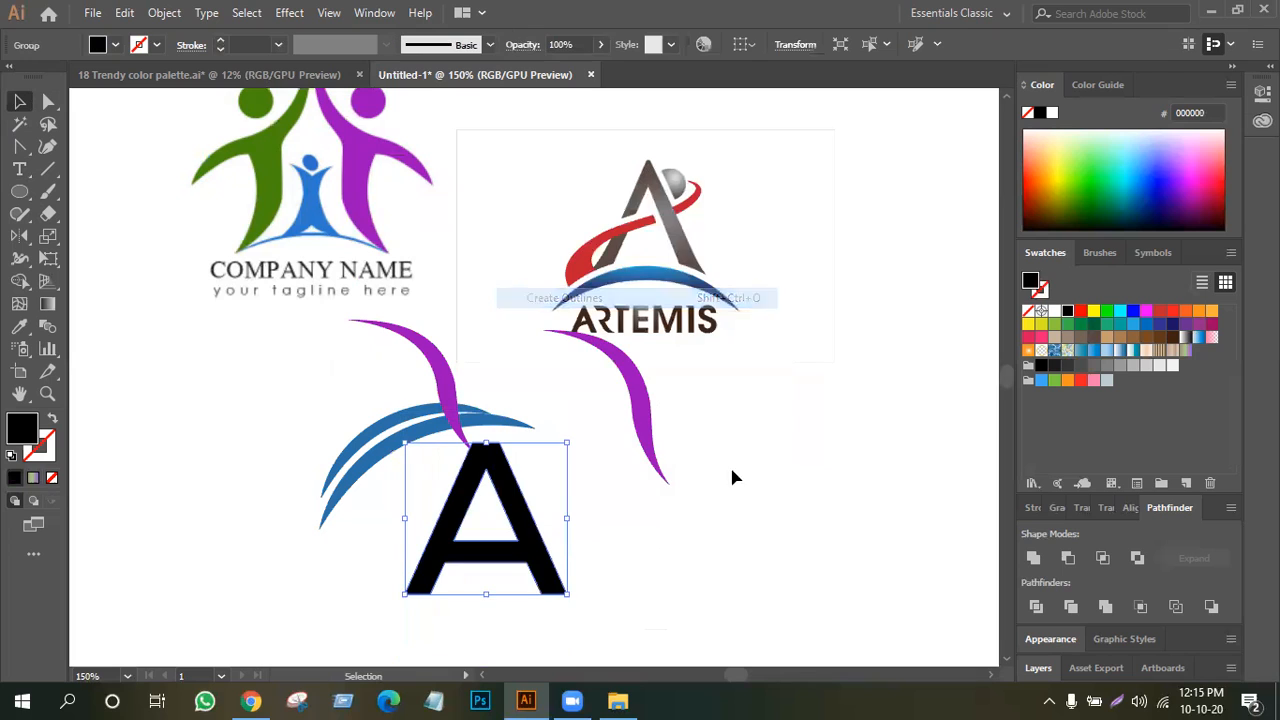
Place a smaller version of the left purple curve over the right leg of the A and bring it to the front.
{"action": "left_click_drag", "start_coordinate": [443, 394], "coordinate": [566, 566]}
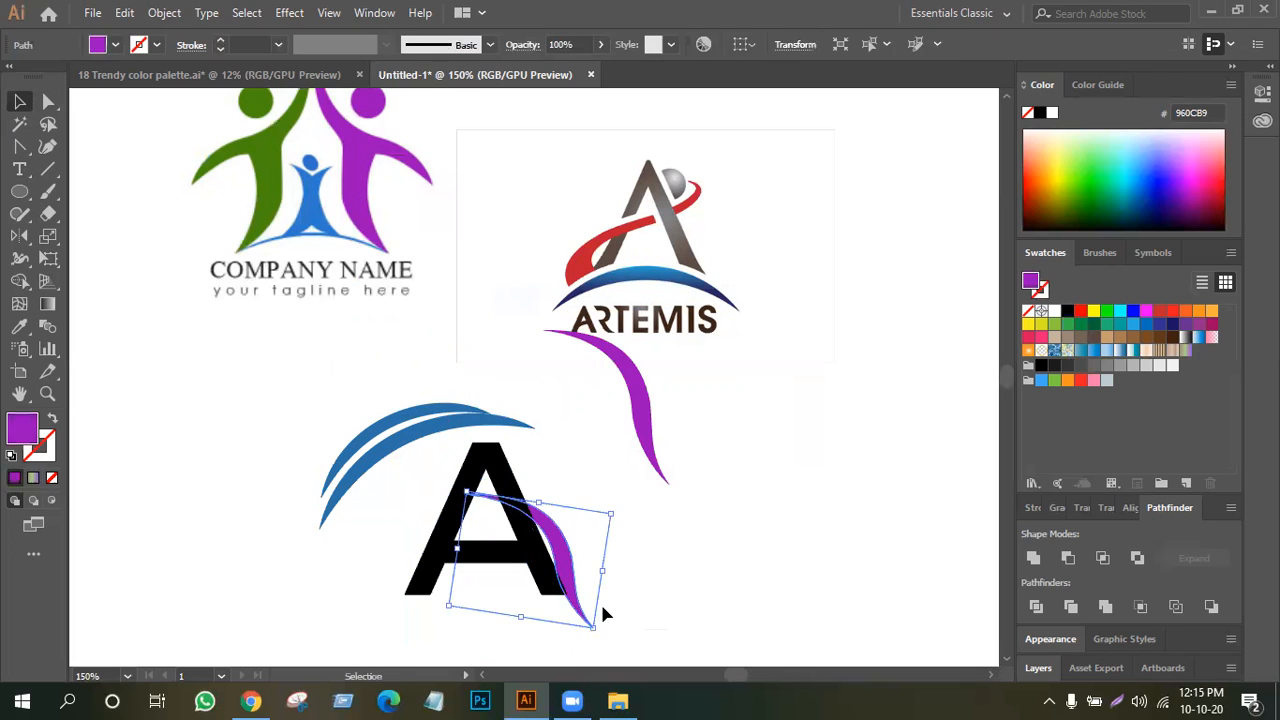
{"action": "left_click_drag", "start_coordinate": [593, 633], "coordinate": [544, 553]}
{"action": "right_click", "coordinate": [550, 505]}
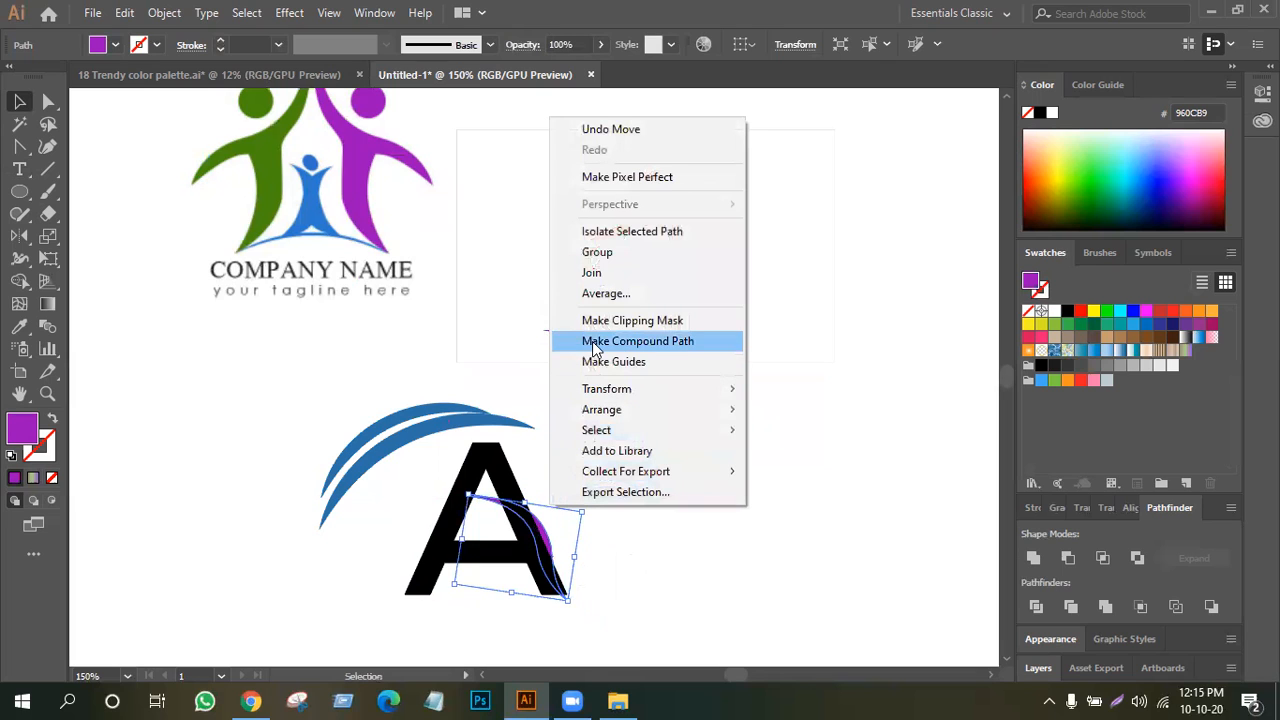
{"action": "mouse_move", "coordinate": [603, 413]}
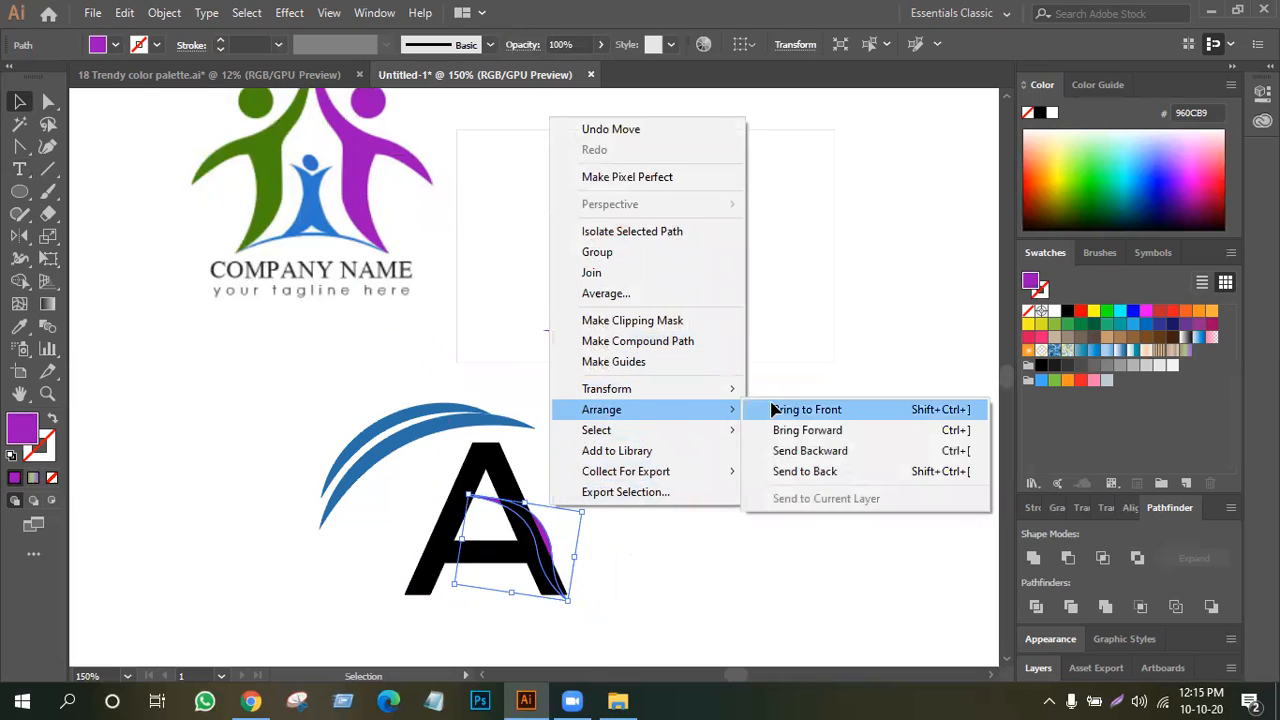
{"action": "left_click", "coordinate": [773, 410]}
Rotate the purple curve slightly and adjust its position across the right leg of the A.
{"action": "left_click_drag", "start_coordinate": [580, 597], "coordinate": [588, 592]}
{"action": "left_click", "coordinate": [626, 550]}
{"action": "left_click_drag", "start_coordinate": [538, 523], "coordinate": [538, 520]}
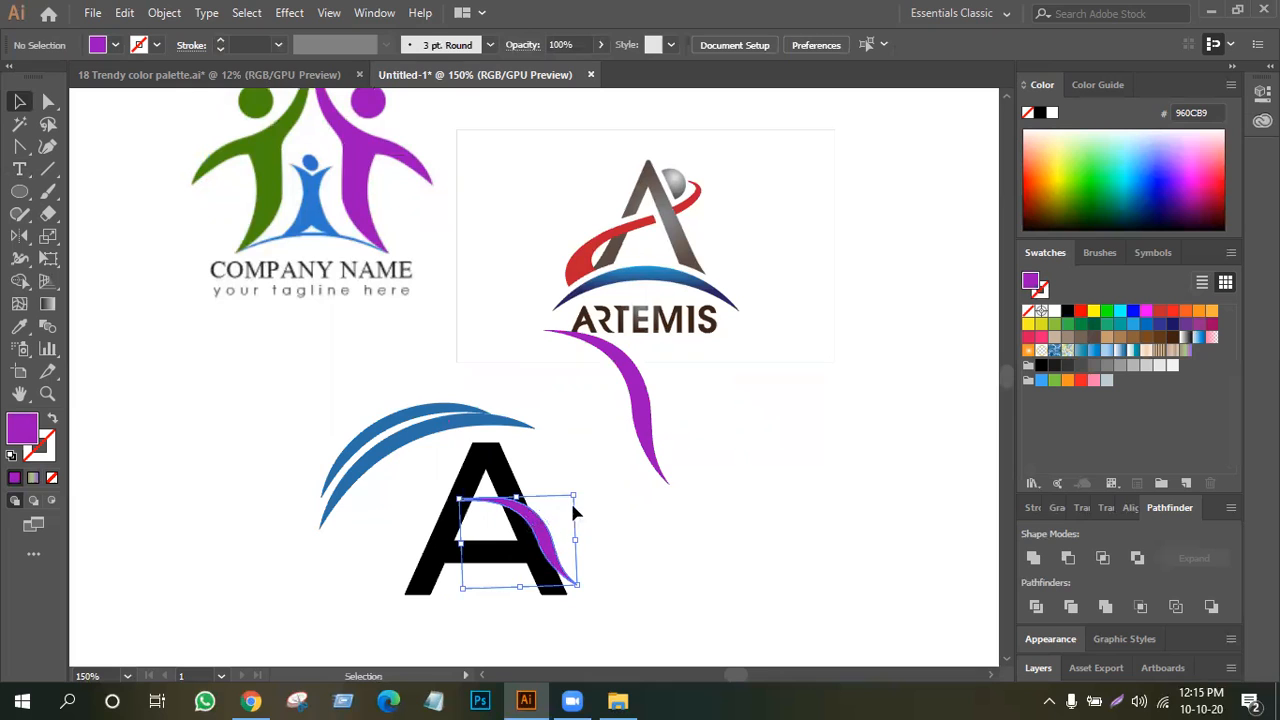
Create a narrow outward offset path around the purple curve on the A, using miter joins.
{"action": "left_click", "coordinate": [162, 14]}
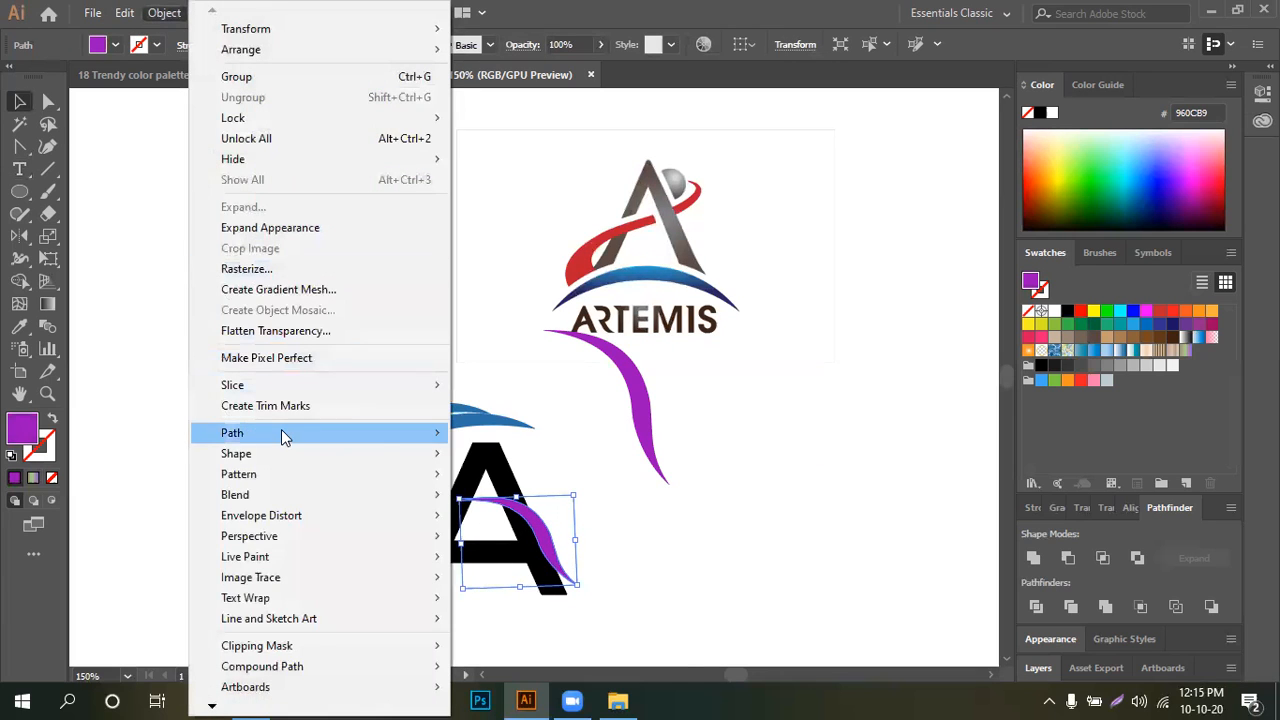
{"action": "mouse_move", "coordinate": [281, 432]}
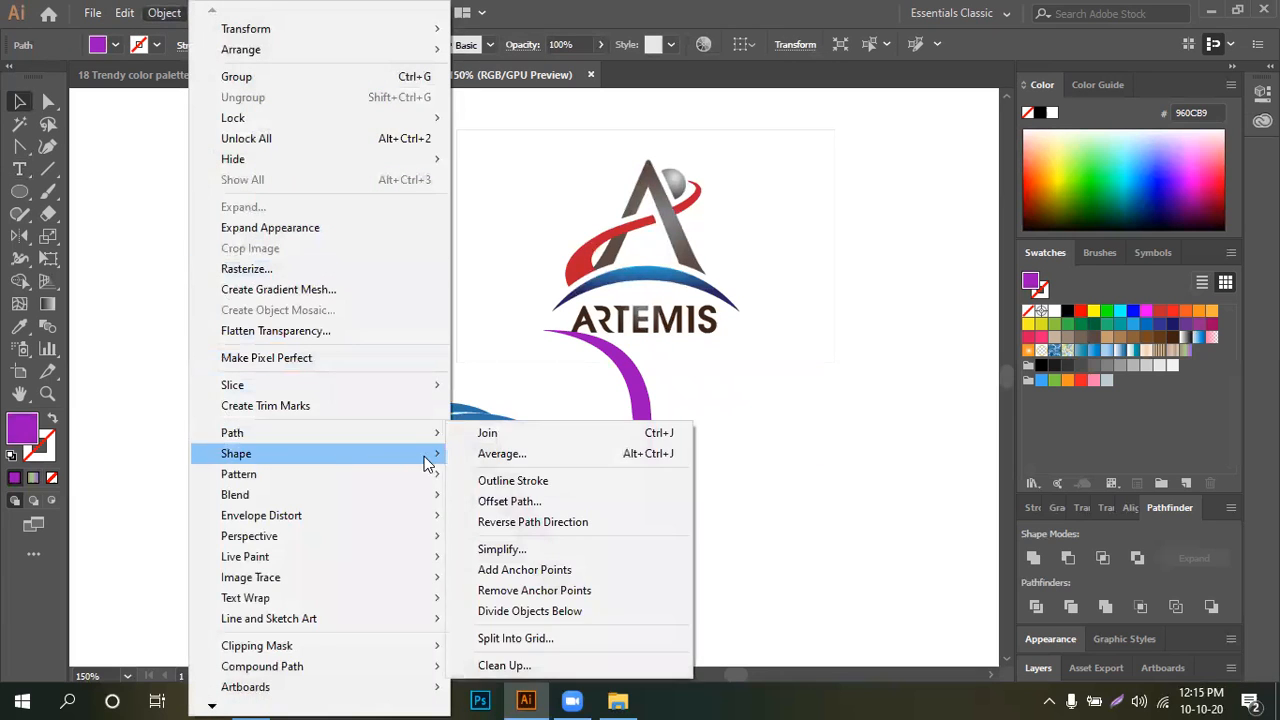
{"action": "left_click", "coordinate": [497, 503]}
{"action": "left_click", "coordinate": [76, 283]}
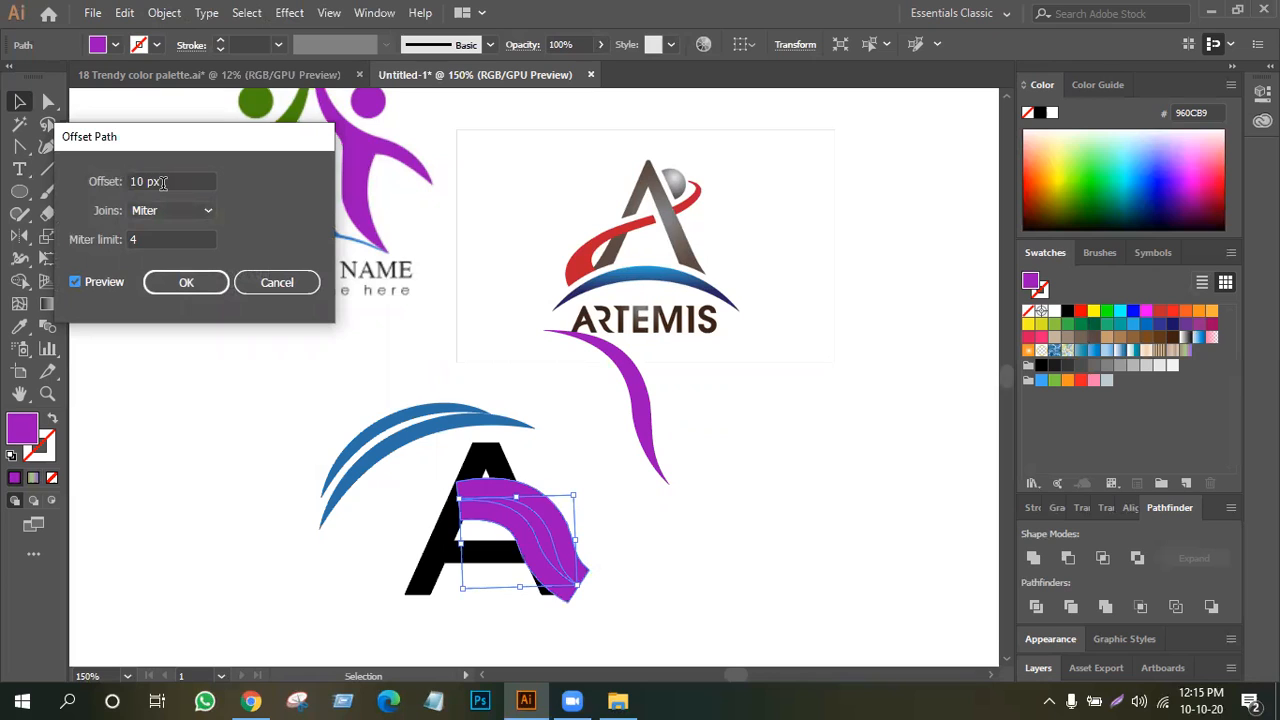
{"action": "left_click", "coordinate": [146, 181]}
{"action": "key", "text": "Down"}
{"action": "key", "text": "Down"}
{"action": "key", "text": "Down"}
{"action": "key", "text": "Down"}
{"action": "key", "text": "Down"}
{"action": "key", "text": "Down"}
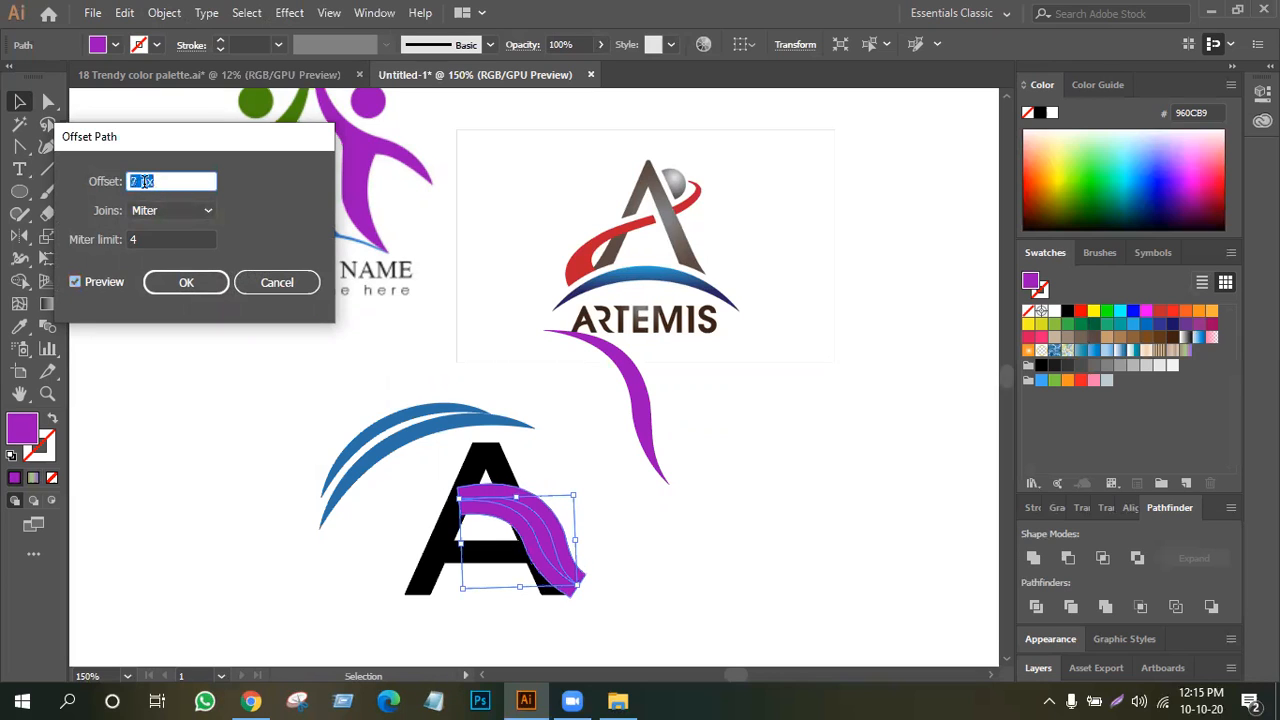
{"action": "left_click", "coordinate": [184, 282]}
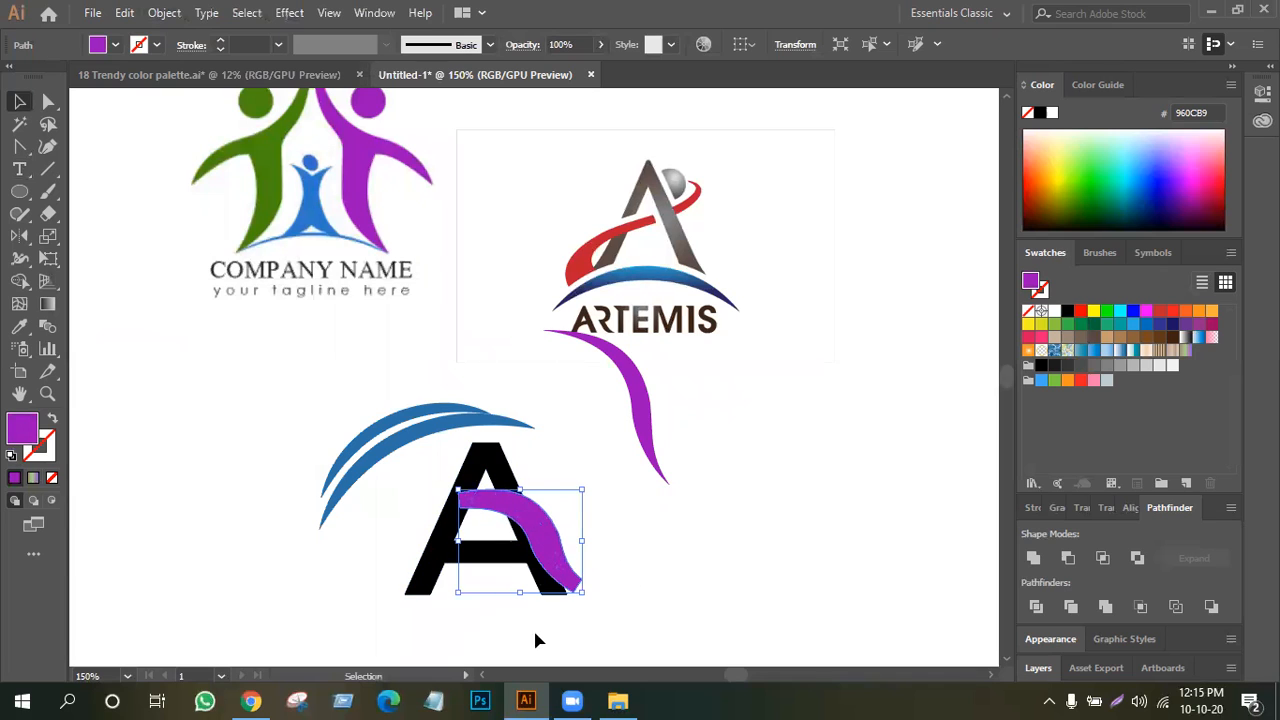
Try to cut the offset shape out of the A with the Shape Builder tool.
{"action": "left_click", "coordinate": [434, 567], "text": "shift"}
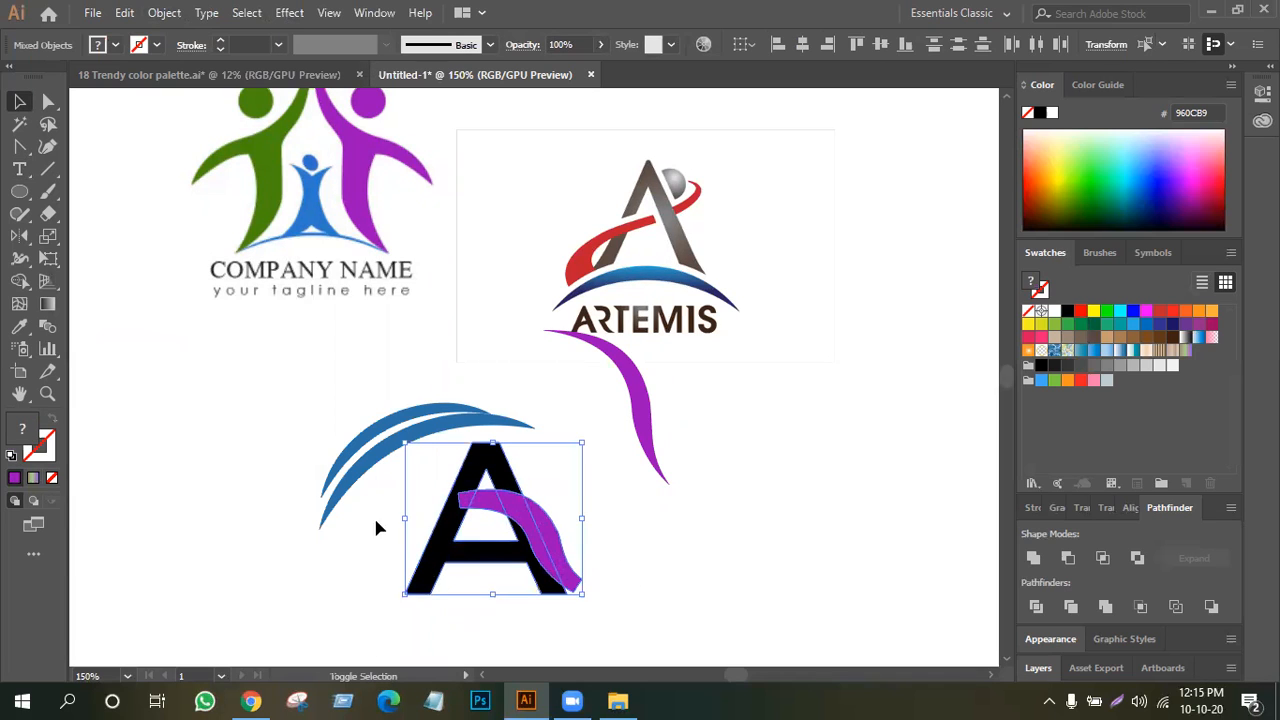
{"action": "left_click", "coordinate": [24, 285]}
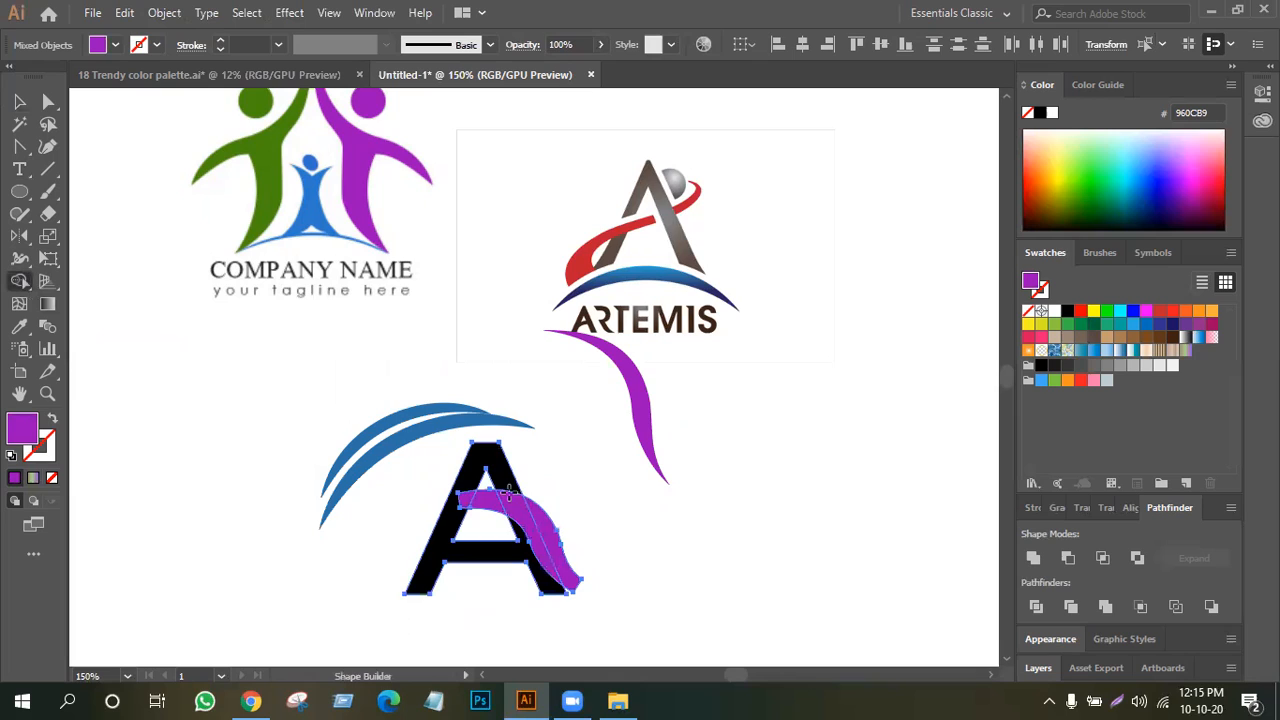
{"action": "left_click", "coordinate": [20, 102]}
{"action": "left_click", "coordinate": [662, 500]}
{"action": "right_click", "coordinate": [484, 456]}
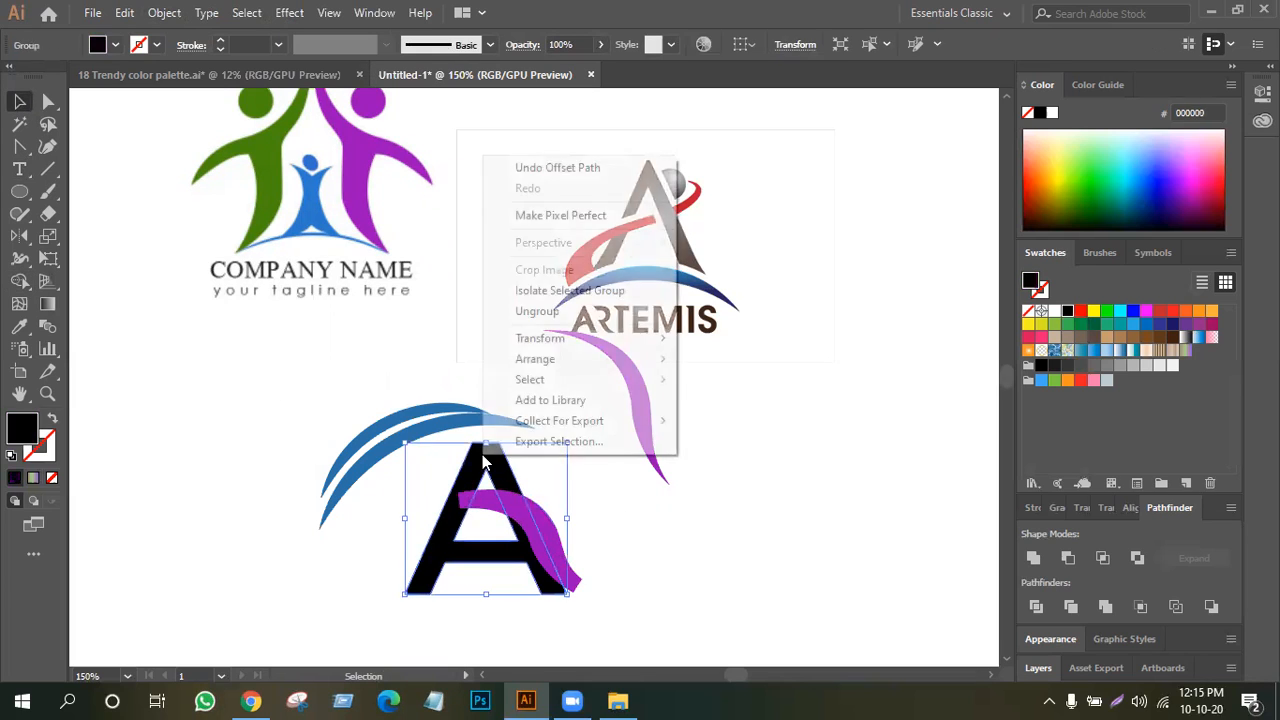
{"action": "left_click", "coordinate": [552, 291]}
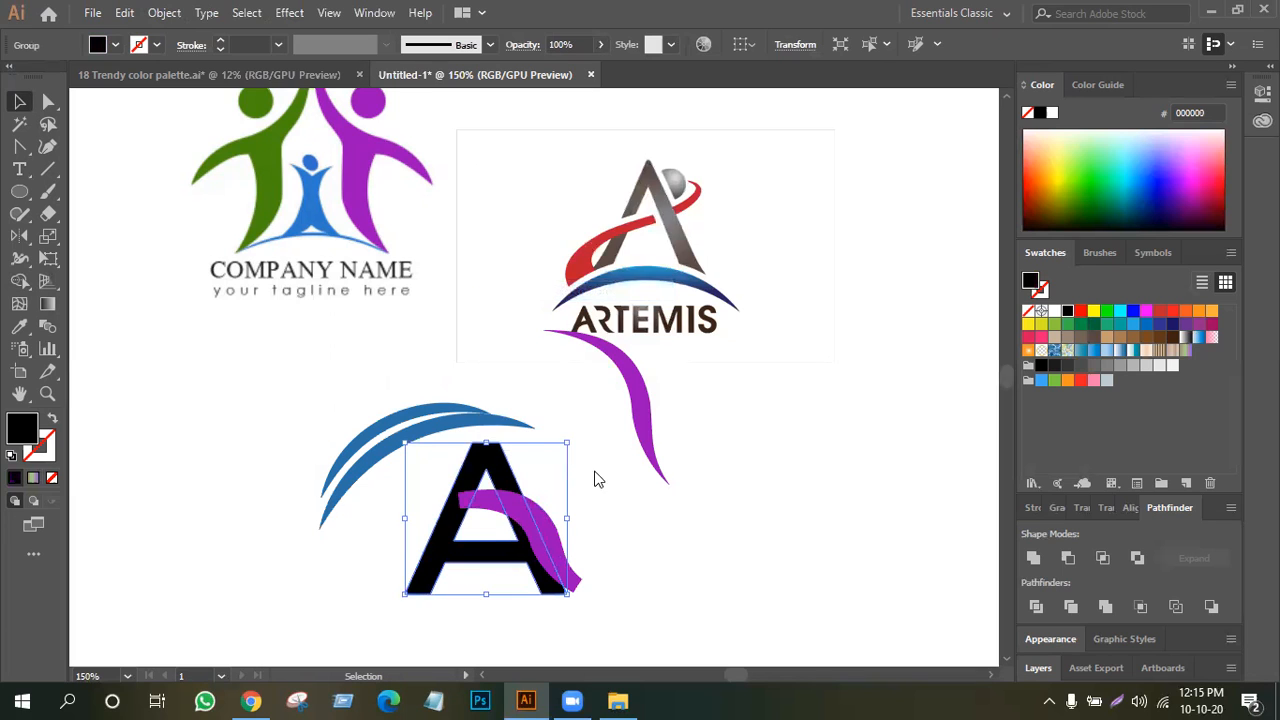
{"action": "right_click", "coordinate": [563, 452]}
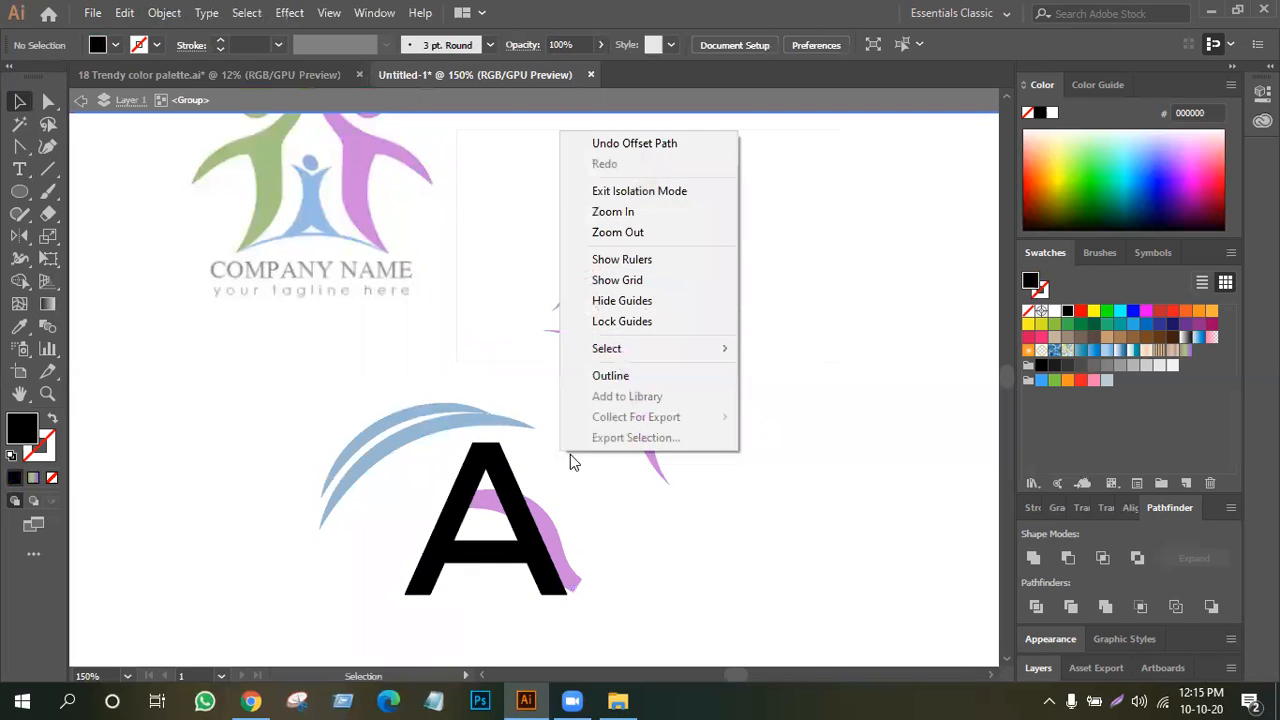
{"action": "left_click", "coordinate": [624, 190]}
Ungroup the outlined A and release its compound path.
{"action": "left_click", "coordinate": [506, 482]}
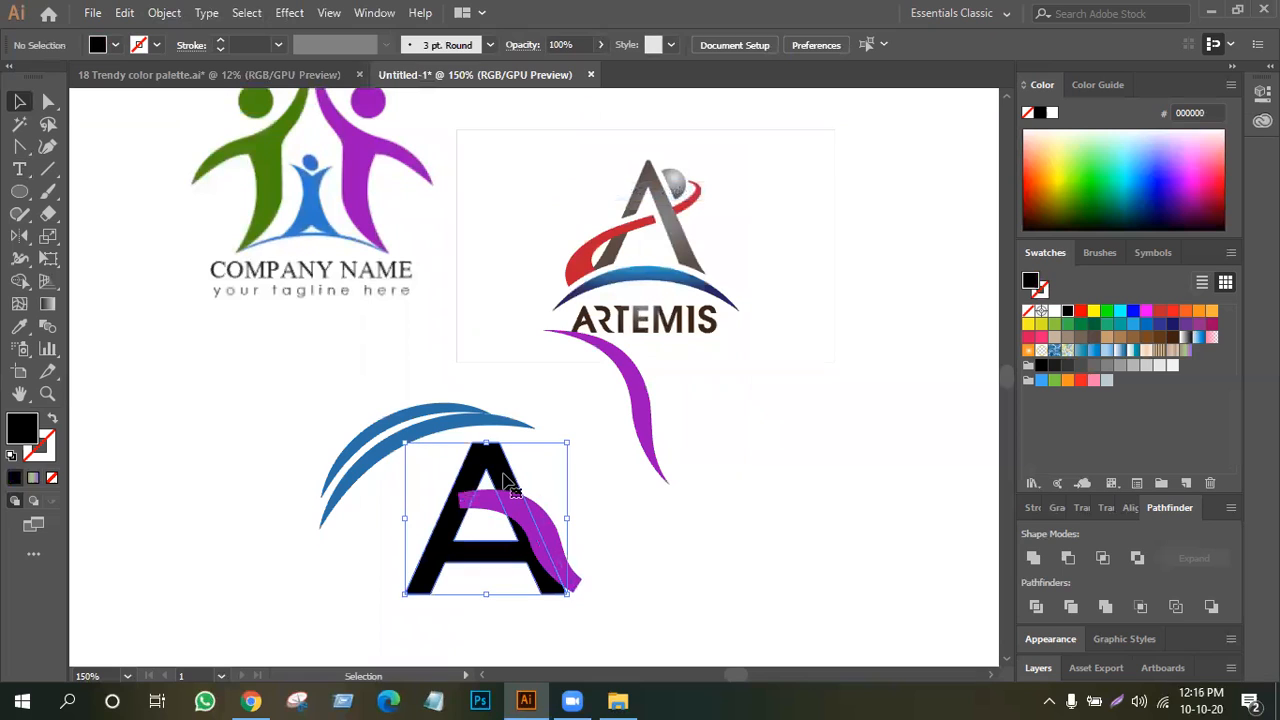
{"action": "right_click", "coordinate": [506, 482]}
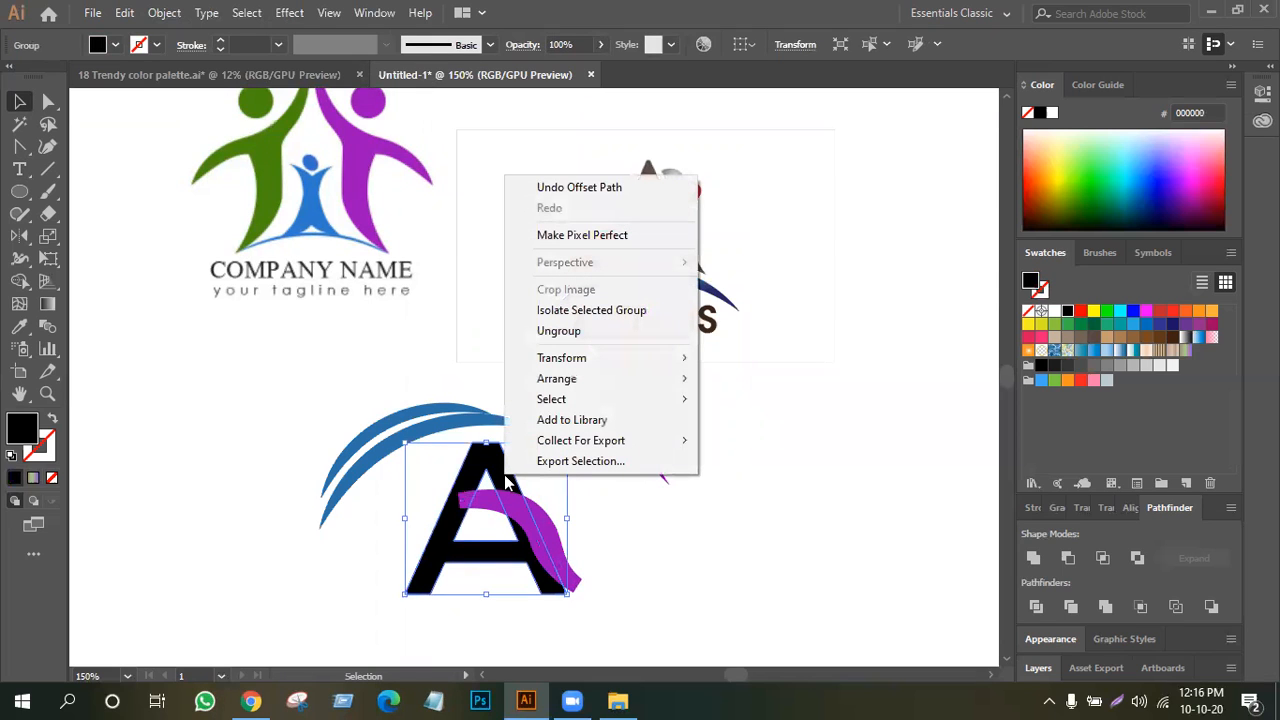
{"action": "left_click", "coordinate": [575, 331]}
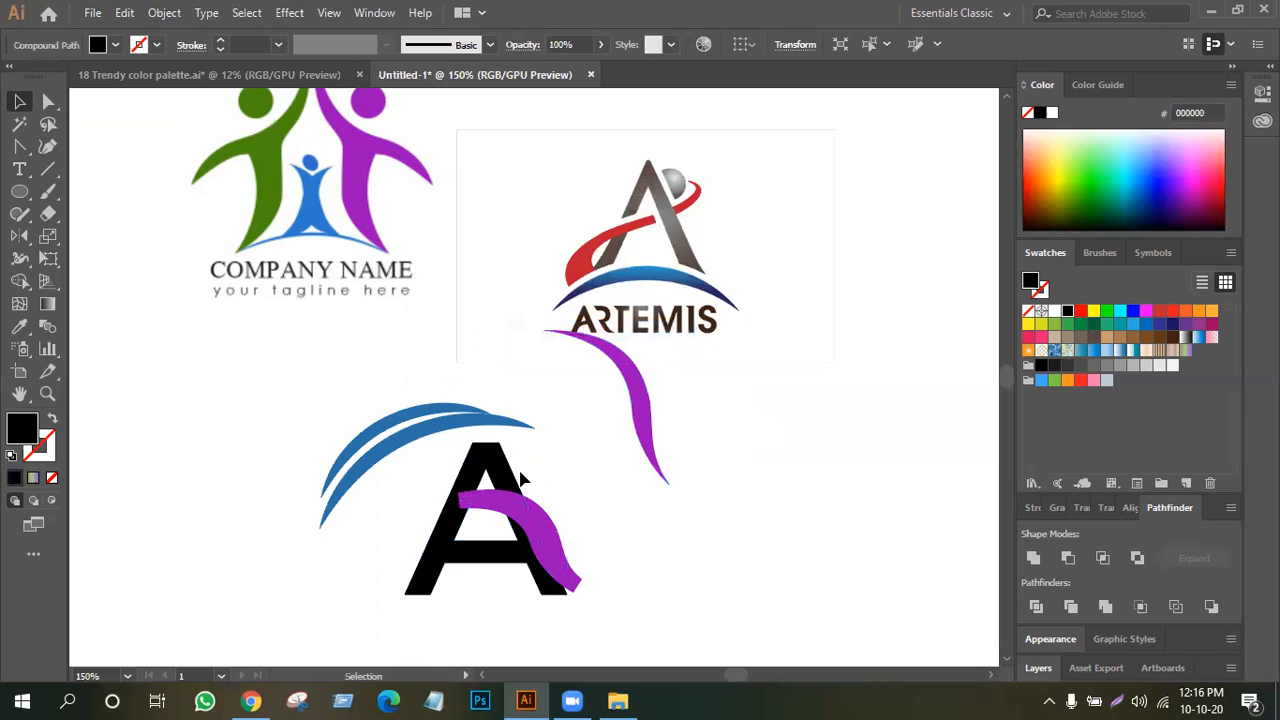
{"action": "left_click", "coordinate": [515, 480]}
{"action": "right_click", "coordinate": [509, 477]}
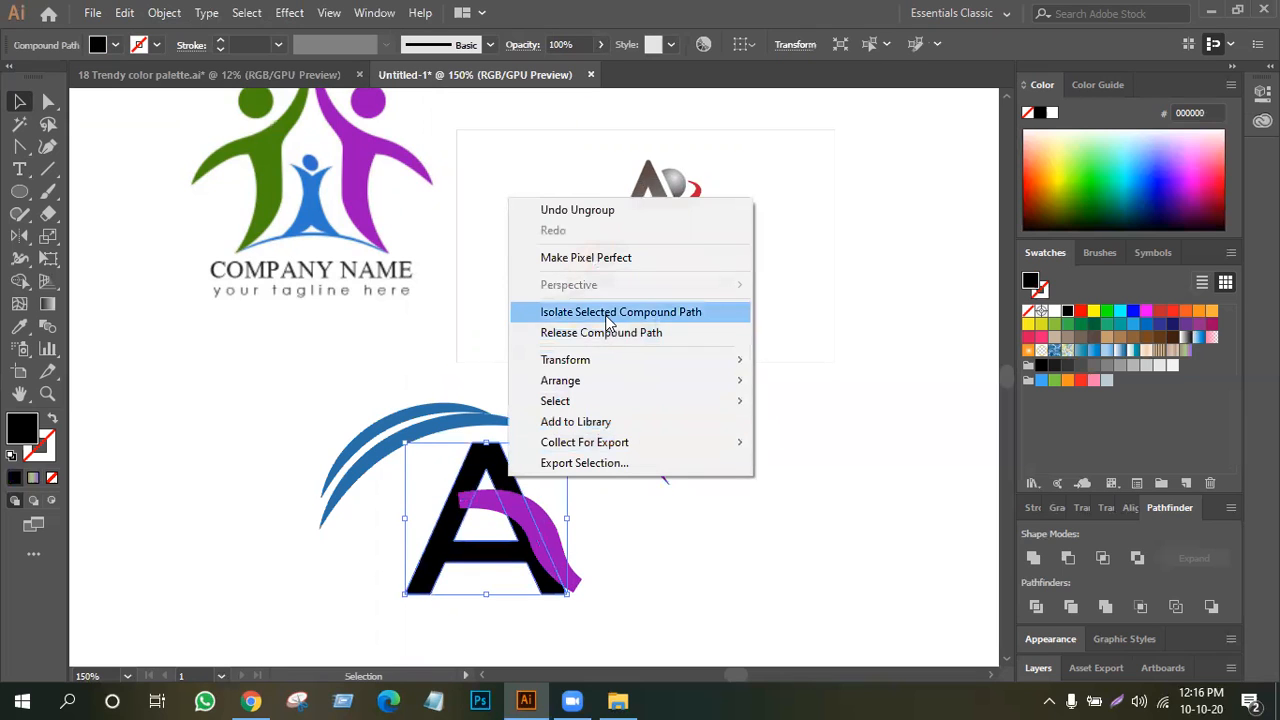
{"action": "left_click", "coordinate": [604, 341]}
{"action": "left_click", "coordinate": [600, 490]}
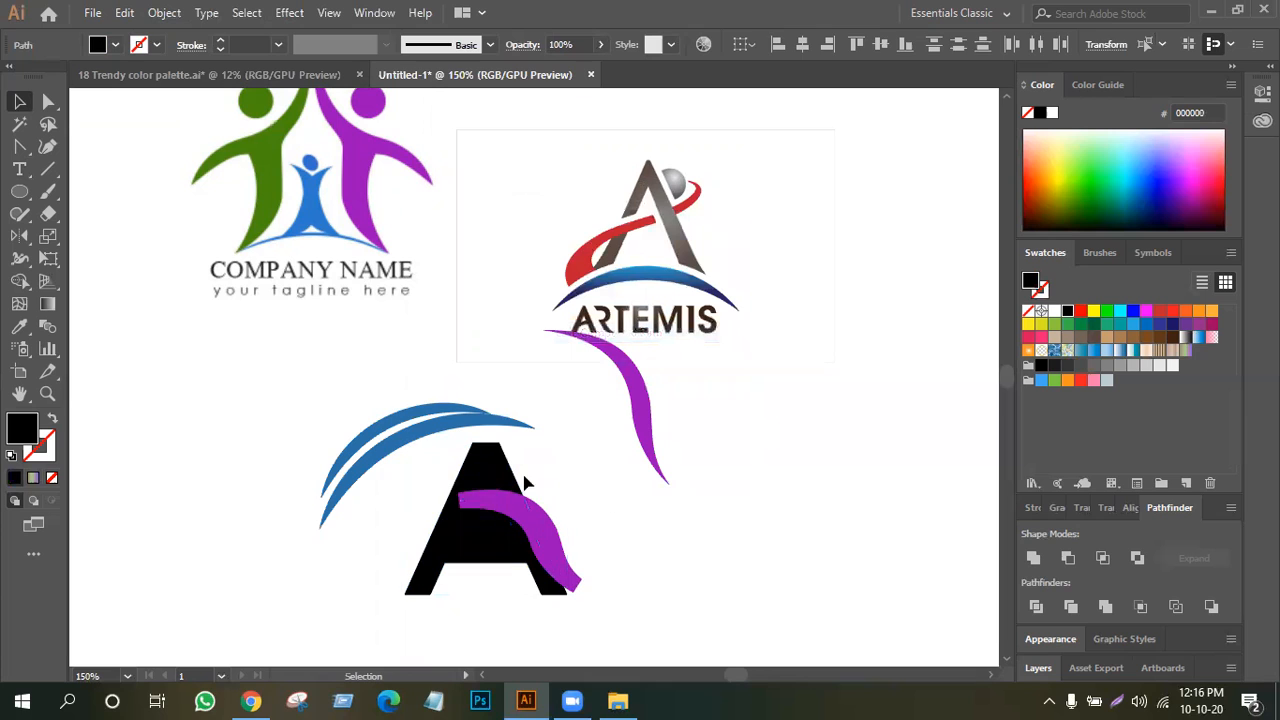
Try deleting the inner triangle of the released A.
{"action": "left_click", "coordinate": [483, 527]}
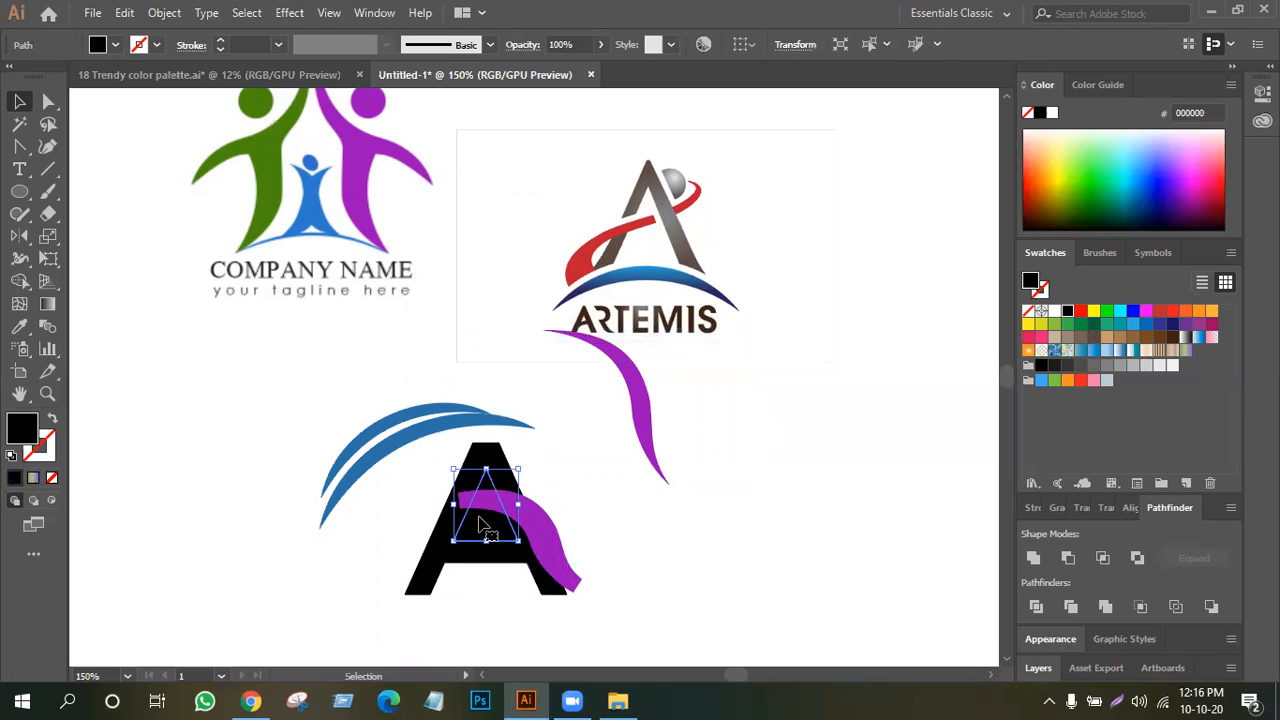
{"action": "key", "text": "Delete"}
{"action": "left_click", "coordinate": [472, 535]}
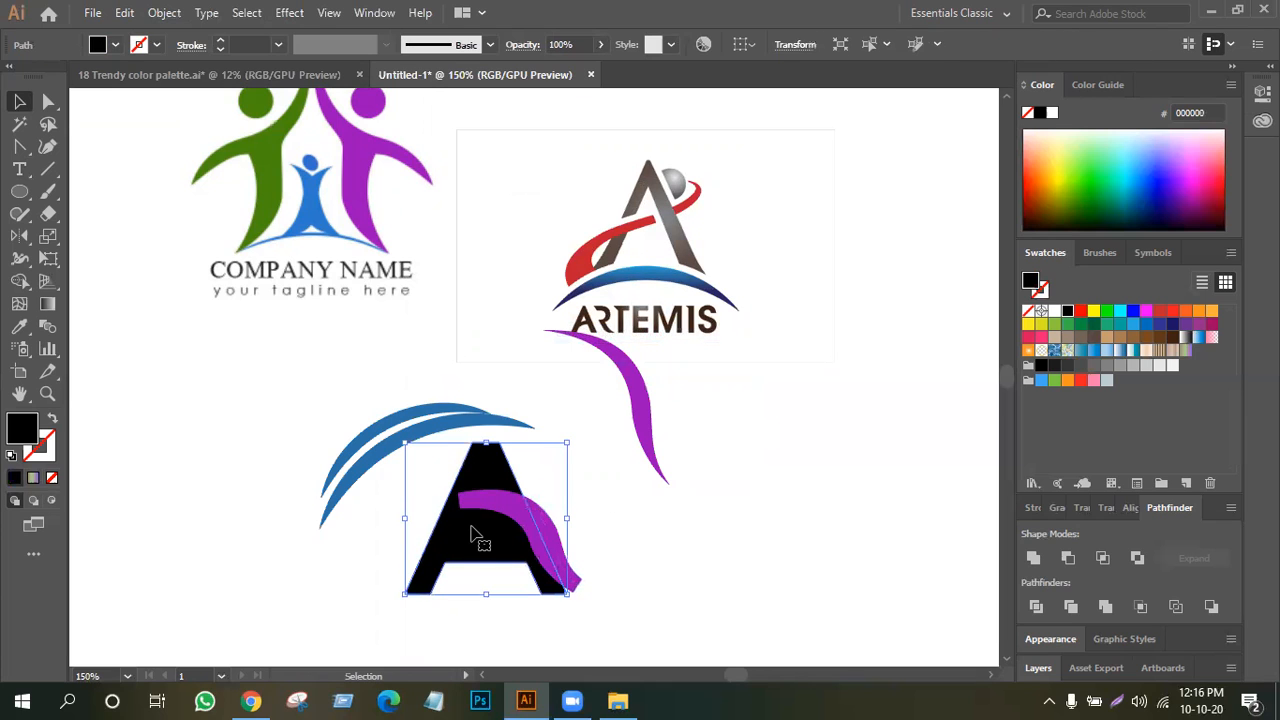
{"action": "right_click", "coordinate": [476, 533]}
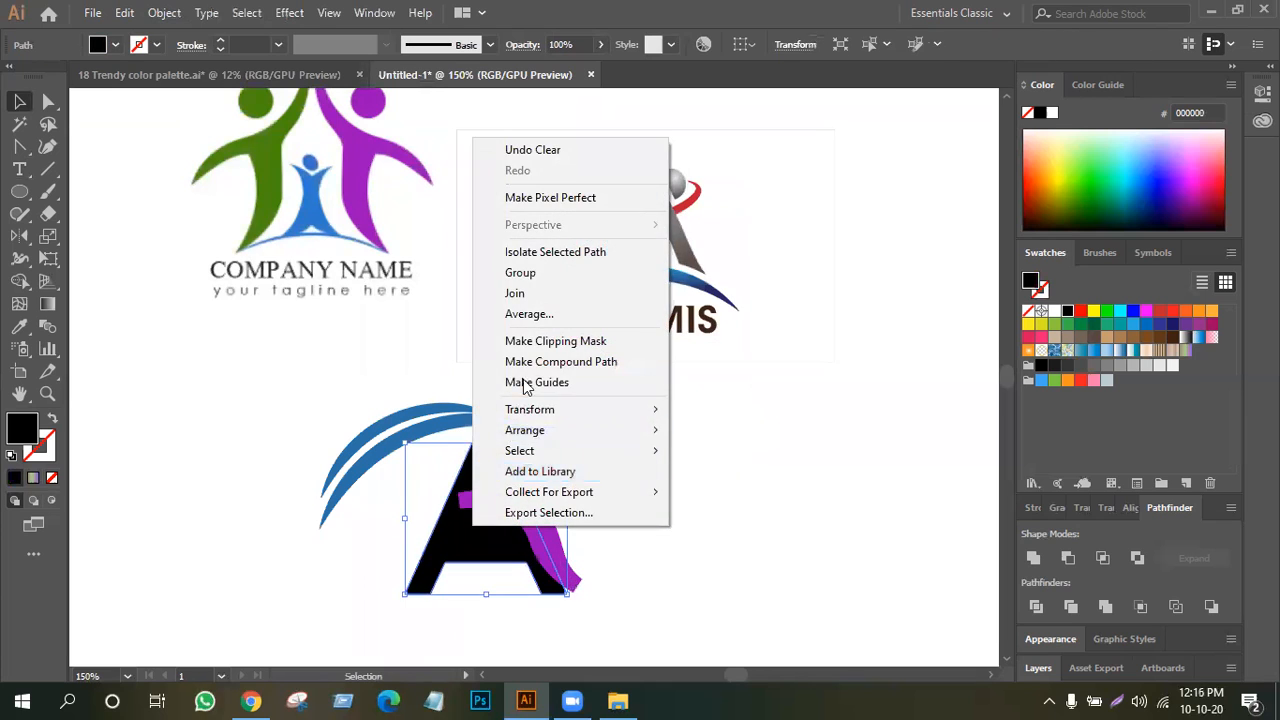
{"action": "left_click", "coordinate": [686, 465]}
Make the A a compound path again so its inner triangle is cut out.
{"action": "left_click", "coordinate": [482, 518]}
{"action": "left_click", "coordinate": [551, 580], "text": "shift"}
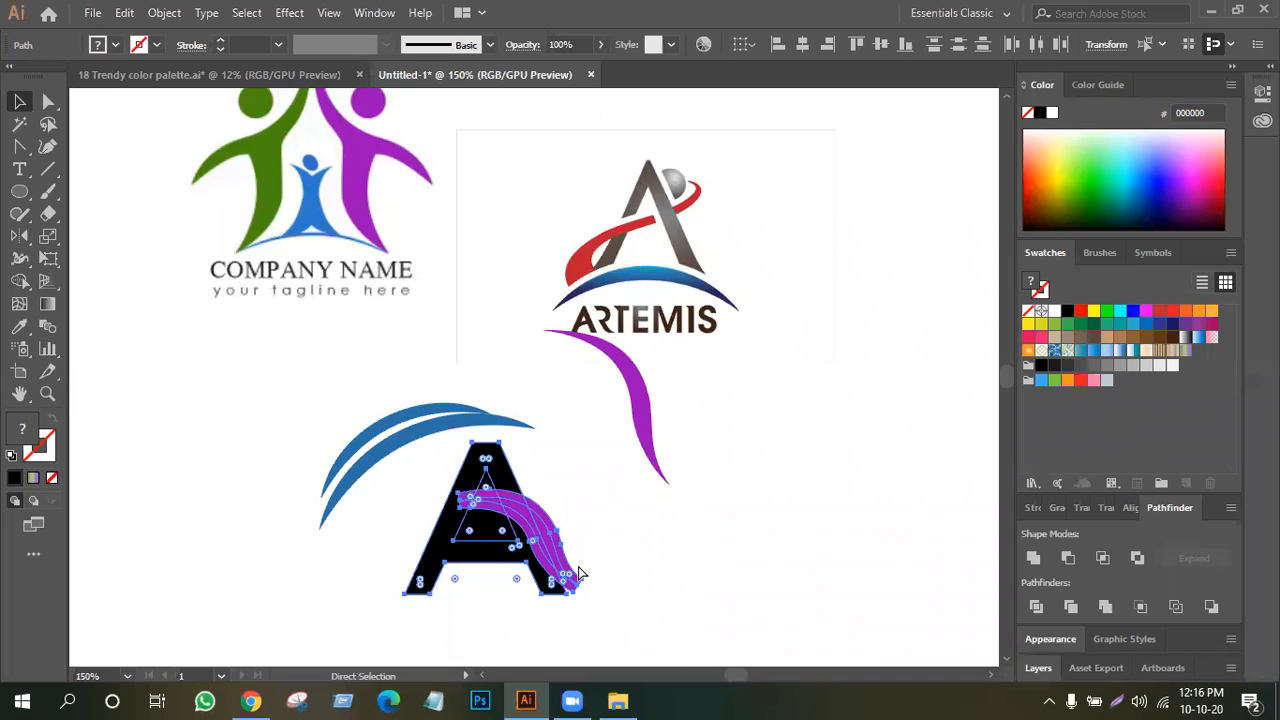
{"action": "key", "text": "ctrl+8"}
{"action": "left_click", "coordinate": [548, 487]}
{"action": "left_click", "coordinate": [469, 525]}
Cut the offset curve's overlap out of the A with Shape Builder and delete the leftover offset shape.
{"action": "left_click", "coordinate": [21, 283]}
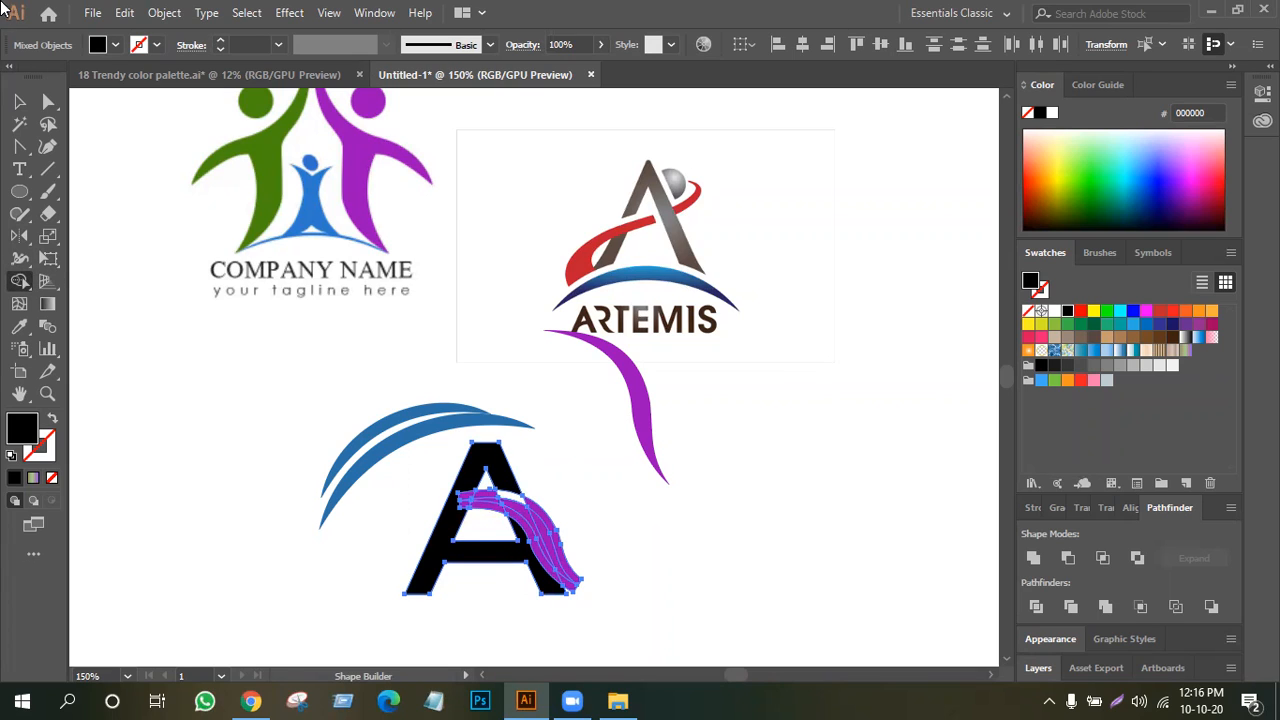
{"action": "left_click", "coordinate": [19, 101]}
{"action": "left_click", "coordinate": [588, 610]}
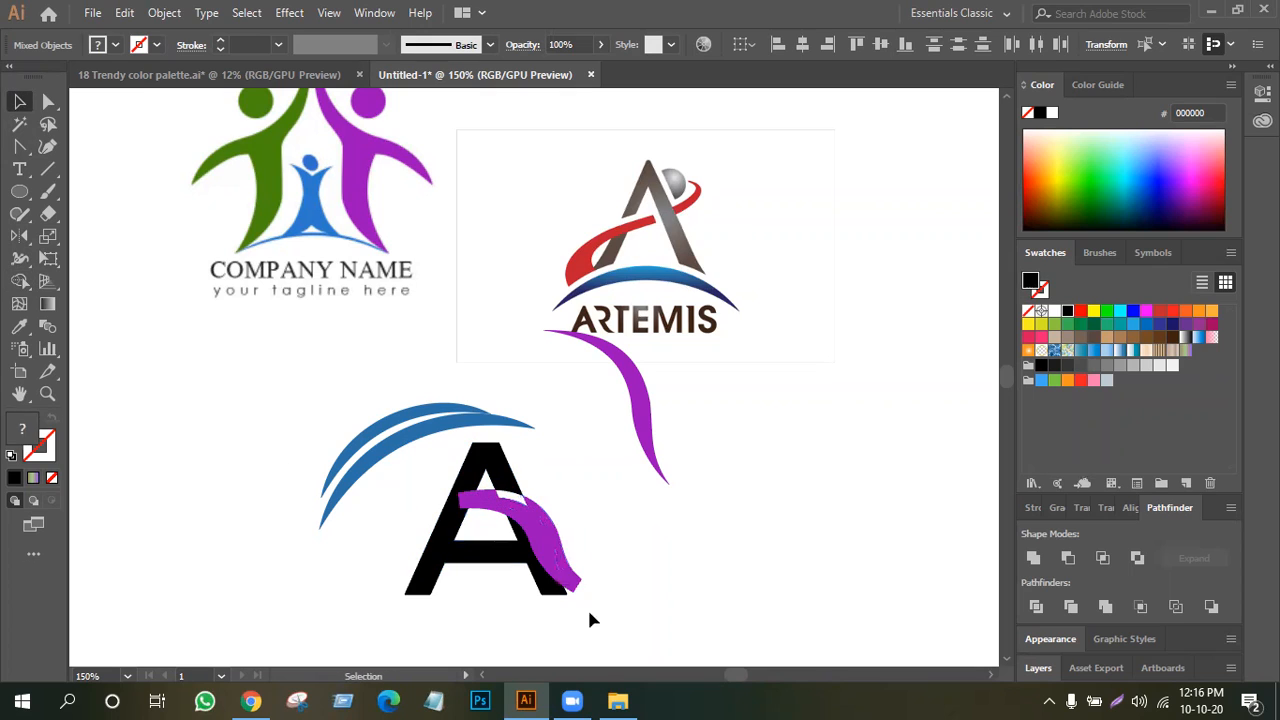
{"action": "left_click", "coordinate": [551, 527]}
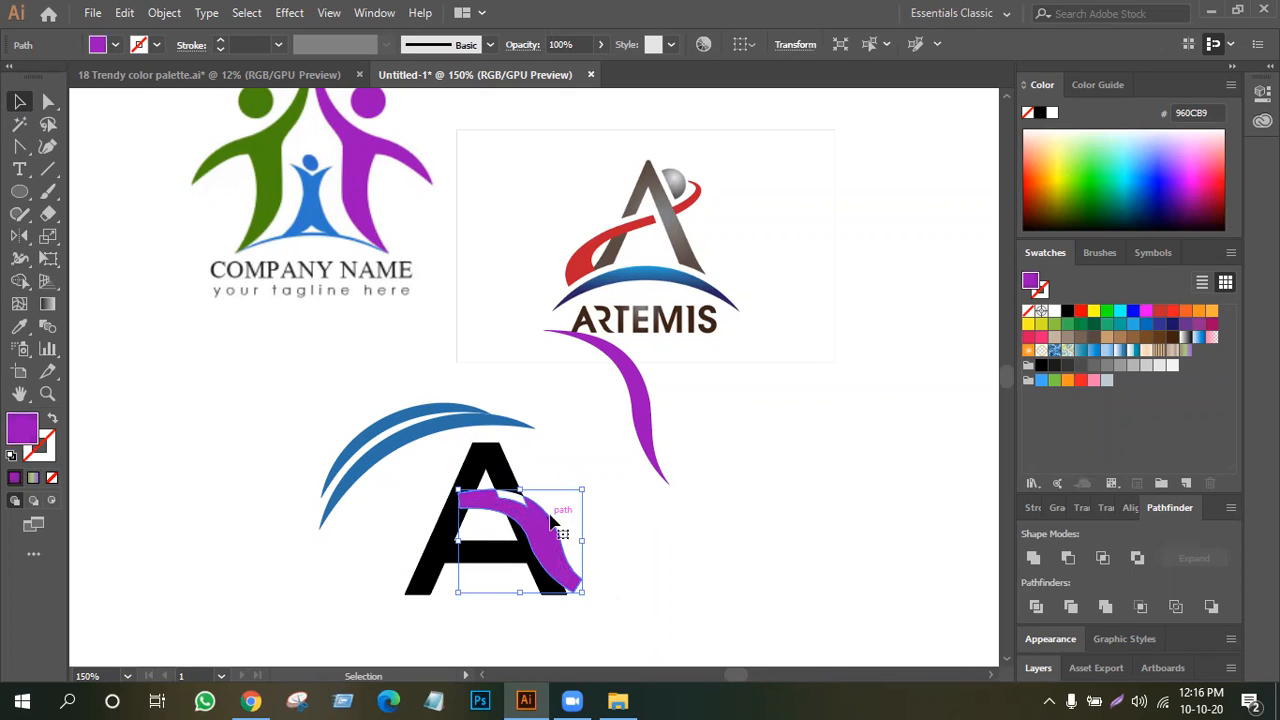
{"action": "key", "text": "Delete"}
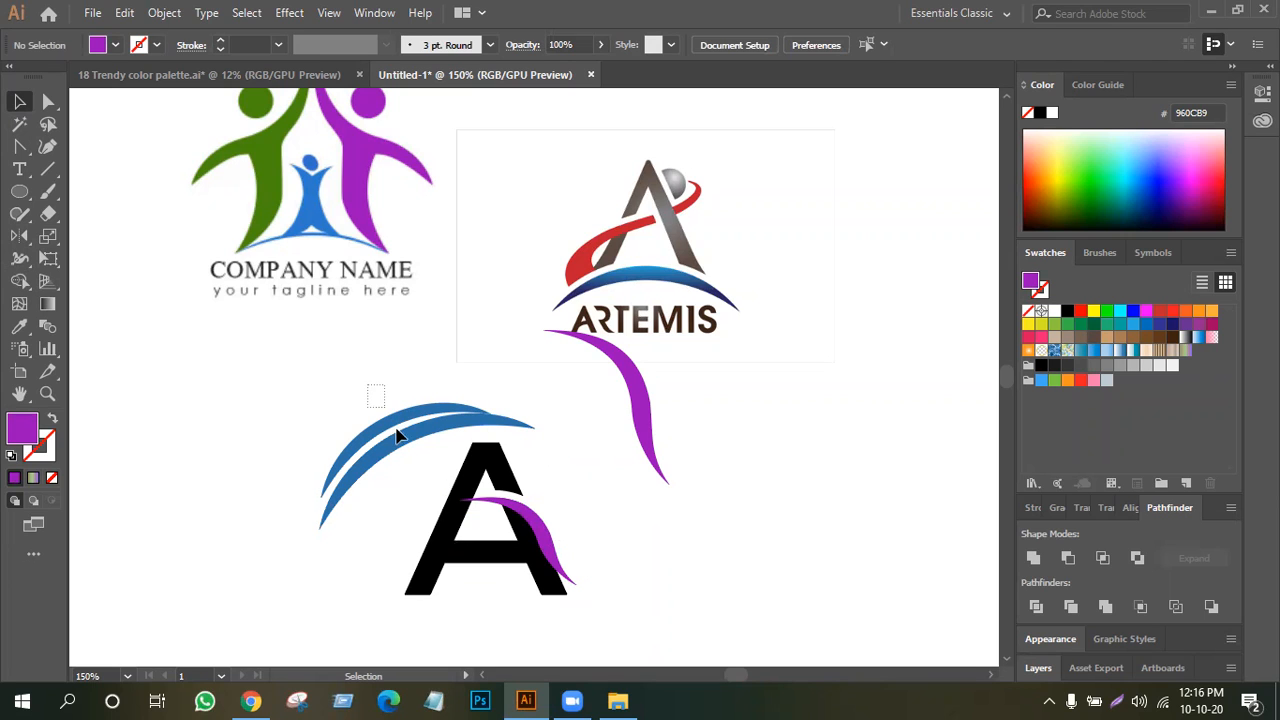
Move the double blue curve onto the lower part of the A and bring it to the front.
{"action": "left_click_drag", "start_coordinate": [412, 450], "coordinate": [502, 584]}
{"action": "right_click", "coordinate": [561, 574]}
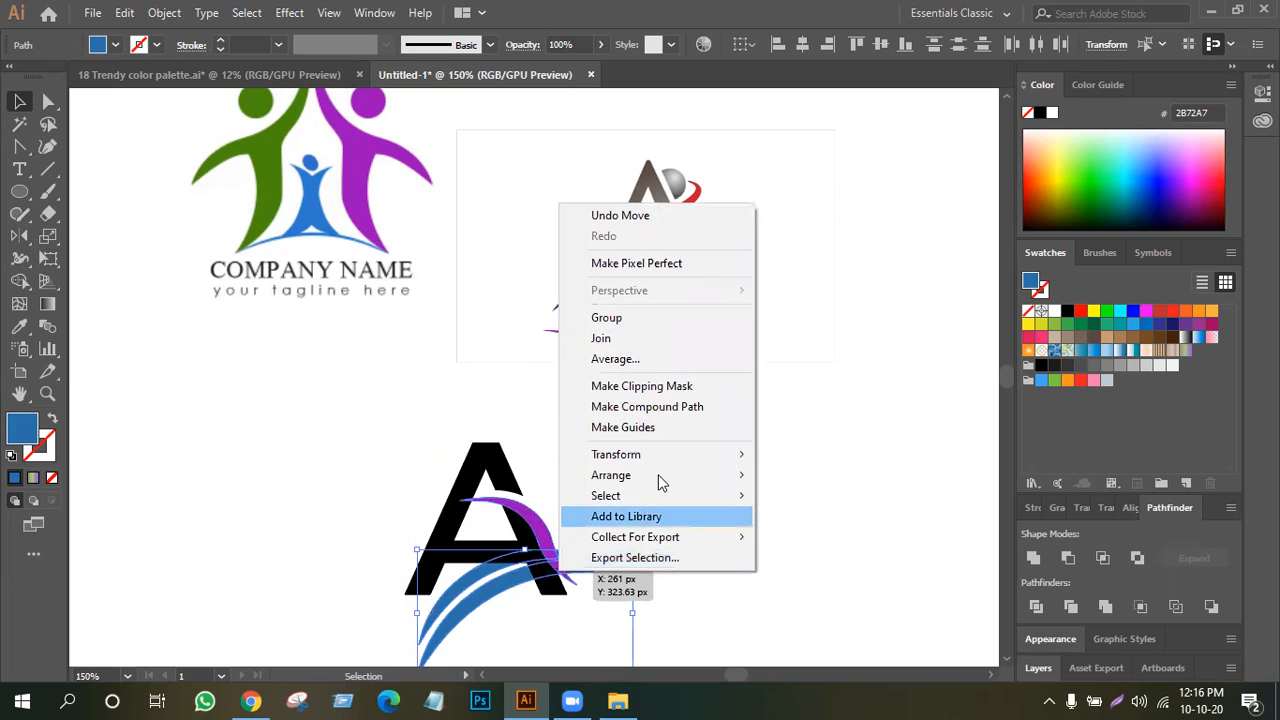
{"action": "mouse_move", "coordinate": [640, 476]}
{"action": "left_click", "coordinate": [790, 478]}
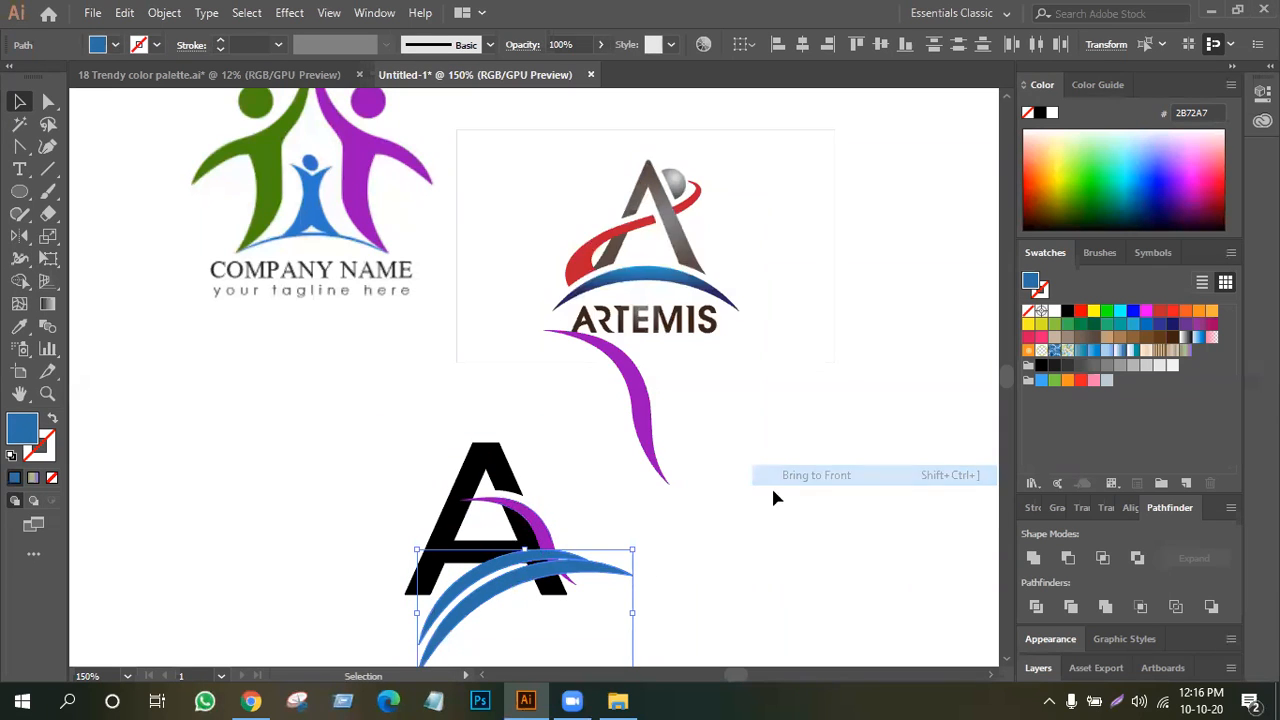
{"action": "left_click", "coordinate": [758, 518]}
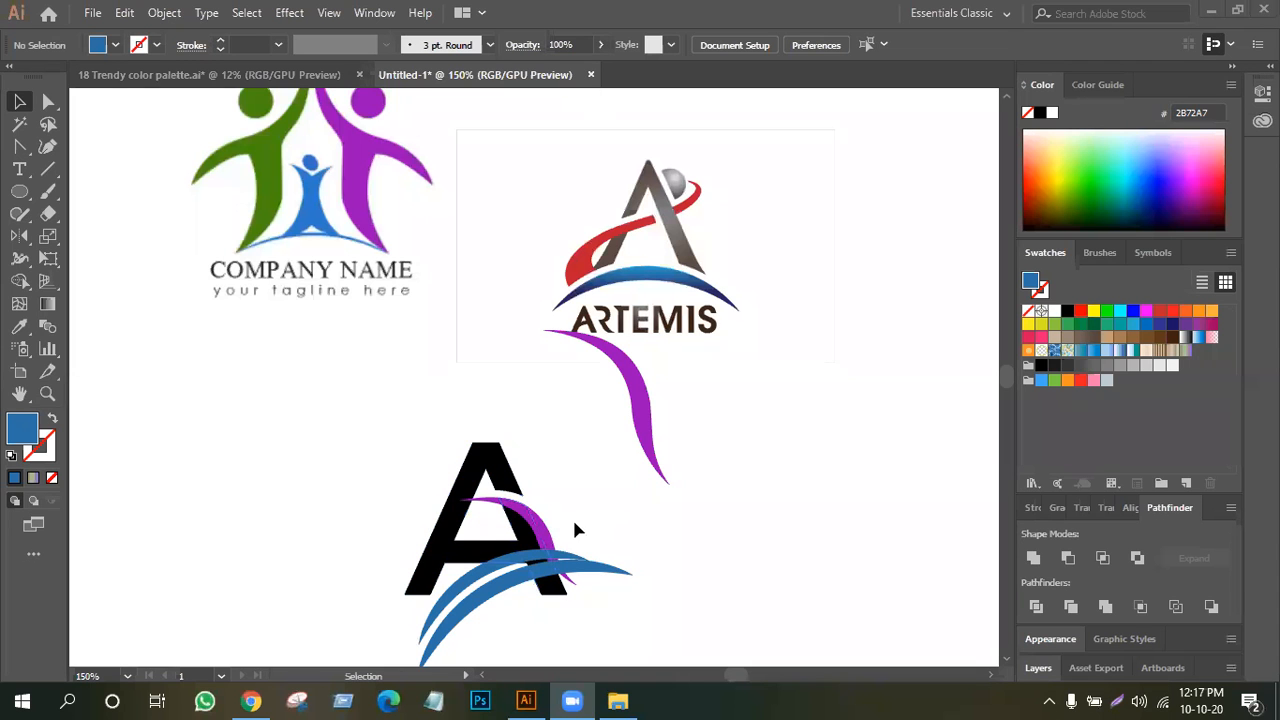
Group the two blue curves and move them slightly up so they cross the A's crossbar.
{"action": "scroll", "coordinate": [572, 517], "scroll_direction": "down", "scroll_amount": 1}
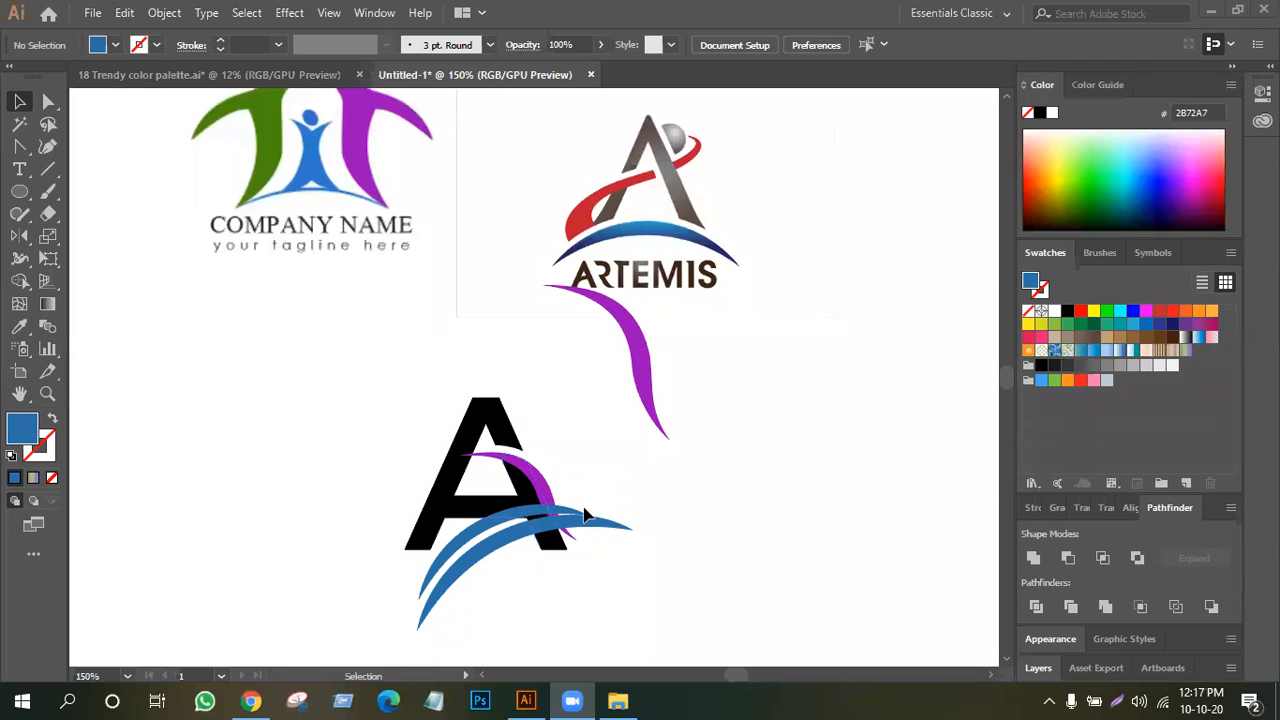
{"action": "left_click_drag", "start_coordinate": [593, 445], "coordinate": [447, 570]}
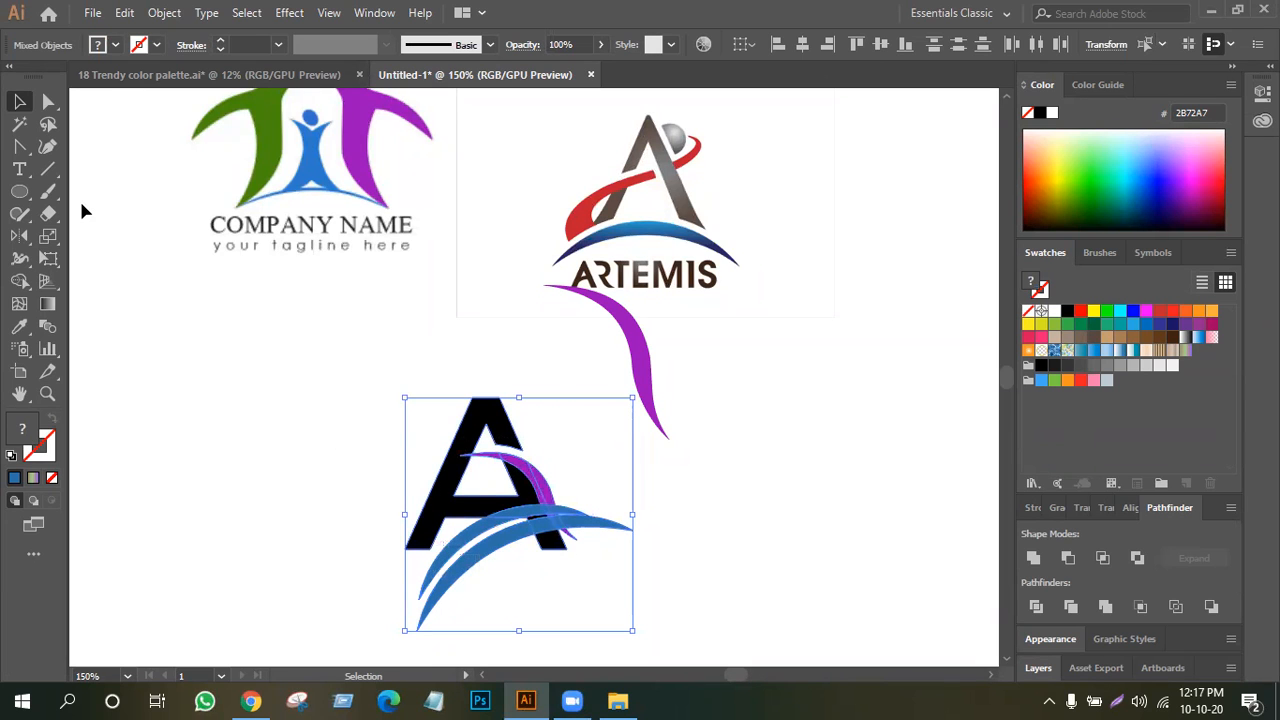
{"action": "key", "text": "ctrl+equal"}
{"action": "key", "text": "ctrl+equal"}
{"action": "key", "text": "ctrl+equal"}
{"action": "key", "text": "ctrl+equal"}
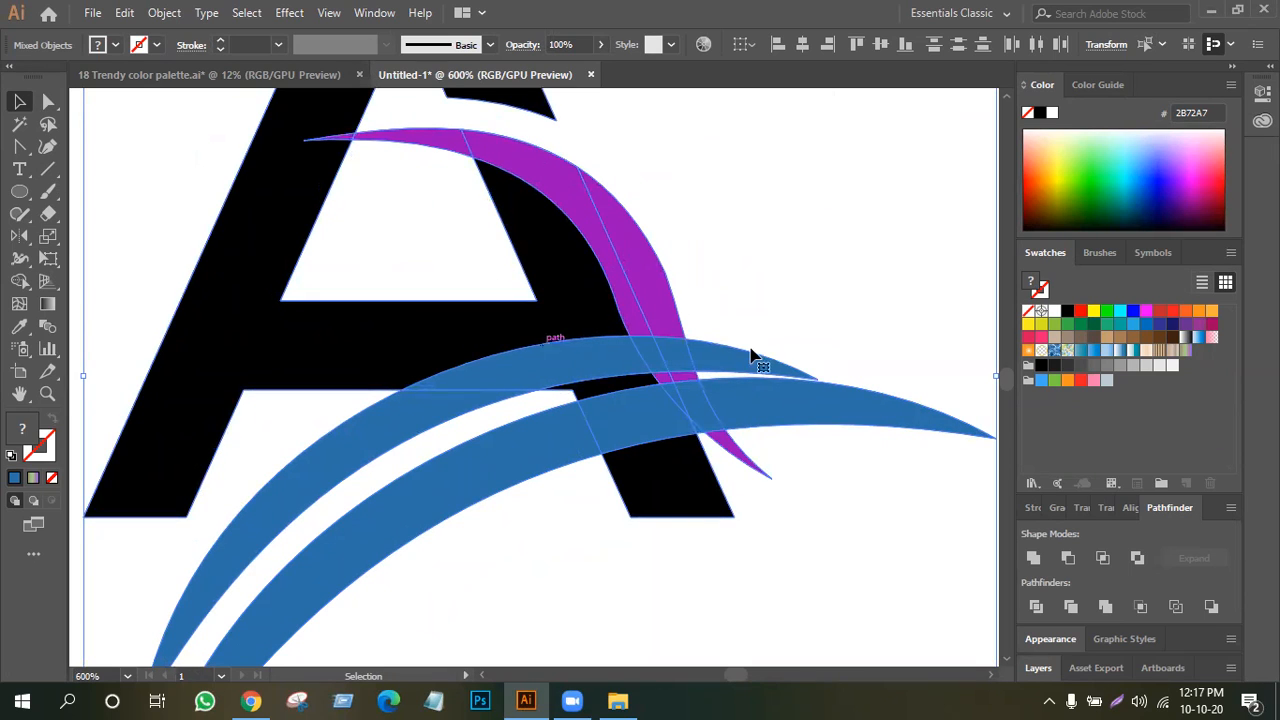
{"action": "left_click", "coordinate": [820, 278]}
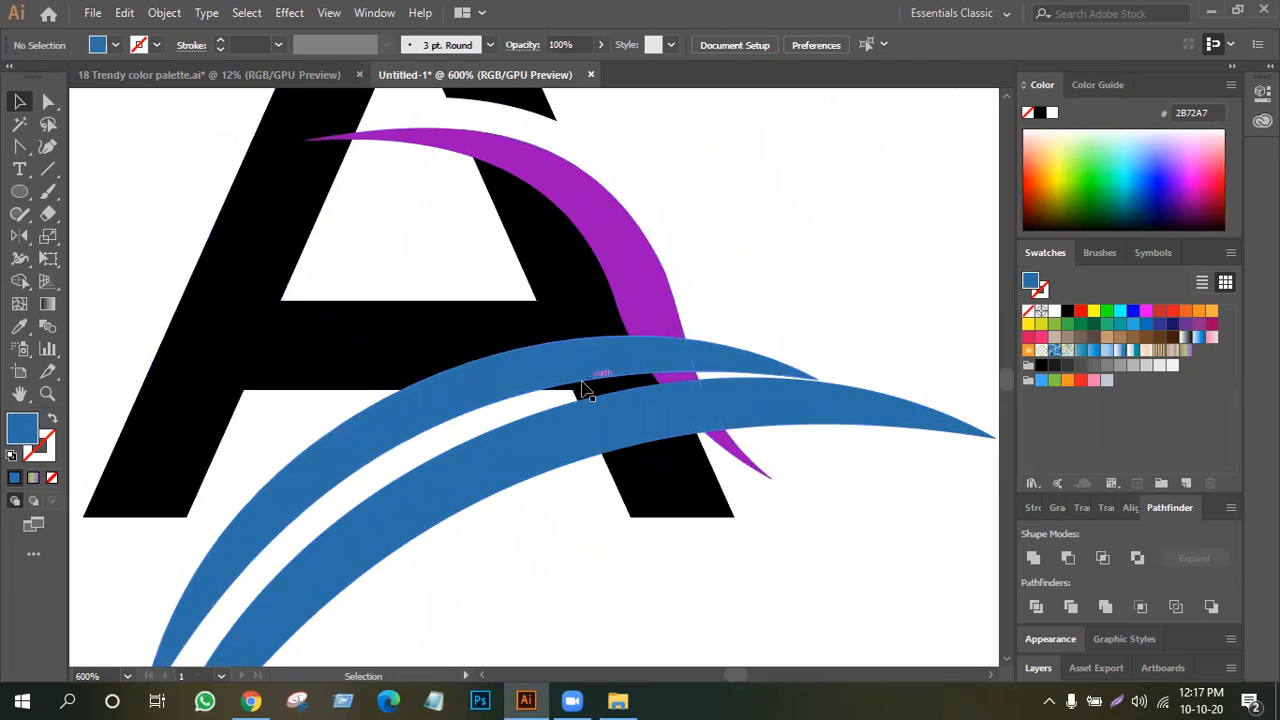
{"action": "right_click", "coordinate": [363, 440]}
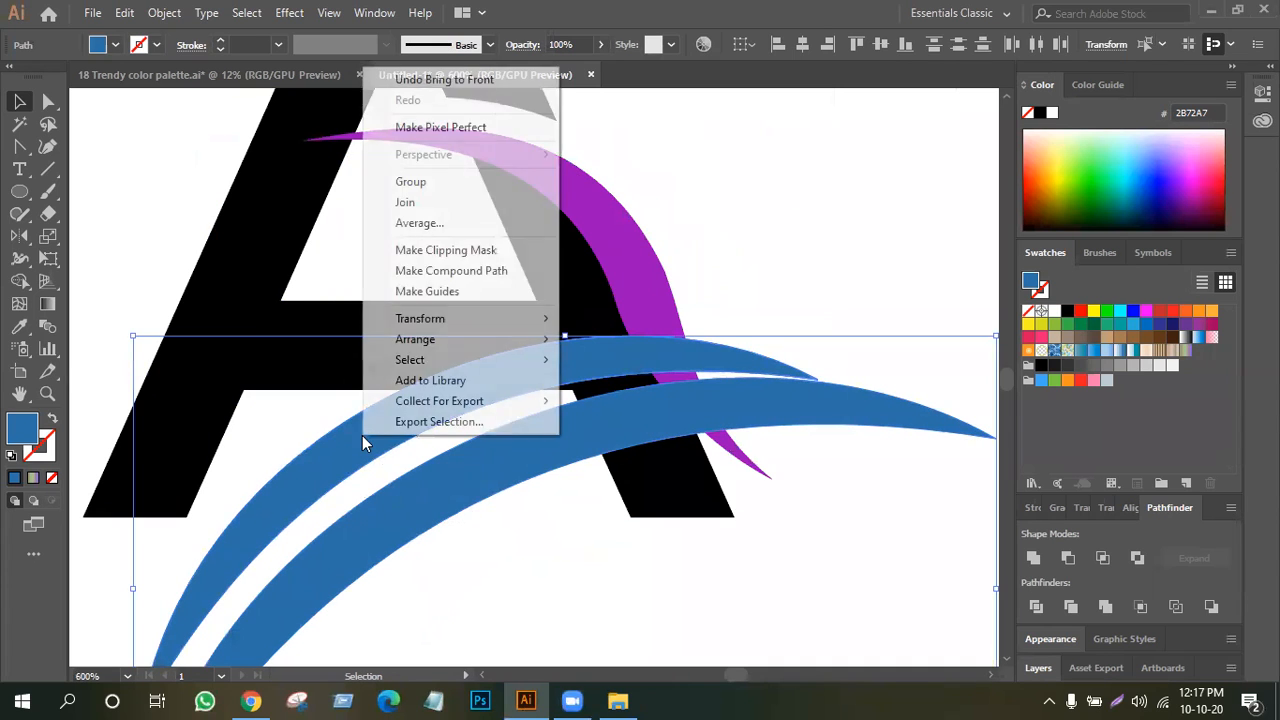
{"action": "left_click", "coordinate": [440, 183]}
{"action": "left_click_drag", "start_coordinate": [526, 486], "coordinate": [552, 431]}
{"action": "left_click", "coordinate": [533, 525]}
With Shape Builder, remove the black and purple pieces between the blue curves and the A's right stroke piece inside the purple curve.
{"action": "key", "text": "ctrl+a"}
{"action": "left_click", "coordinate": [19, 283]}
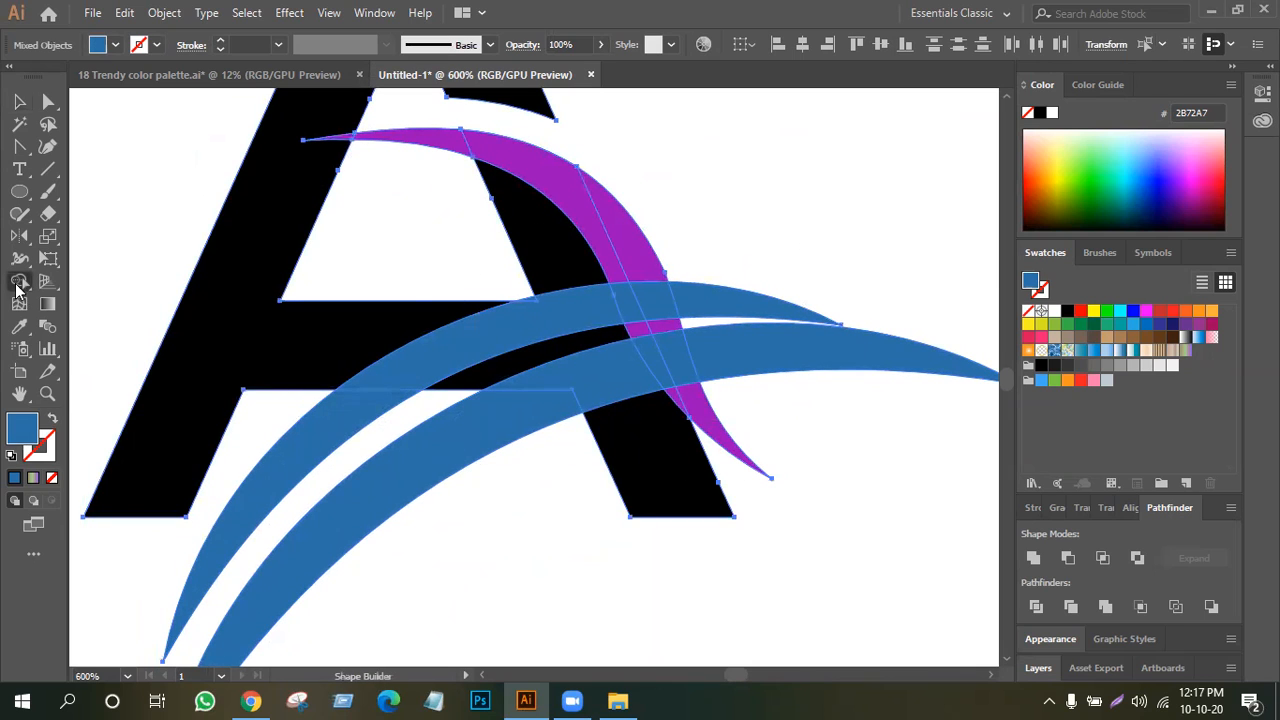
{"action": "left_click", "coordinate": [561, 354], "text": "alt"}
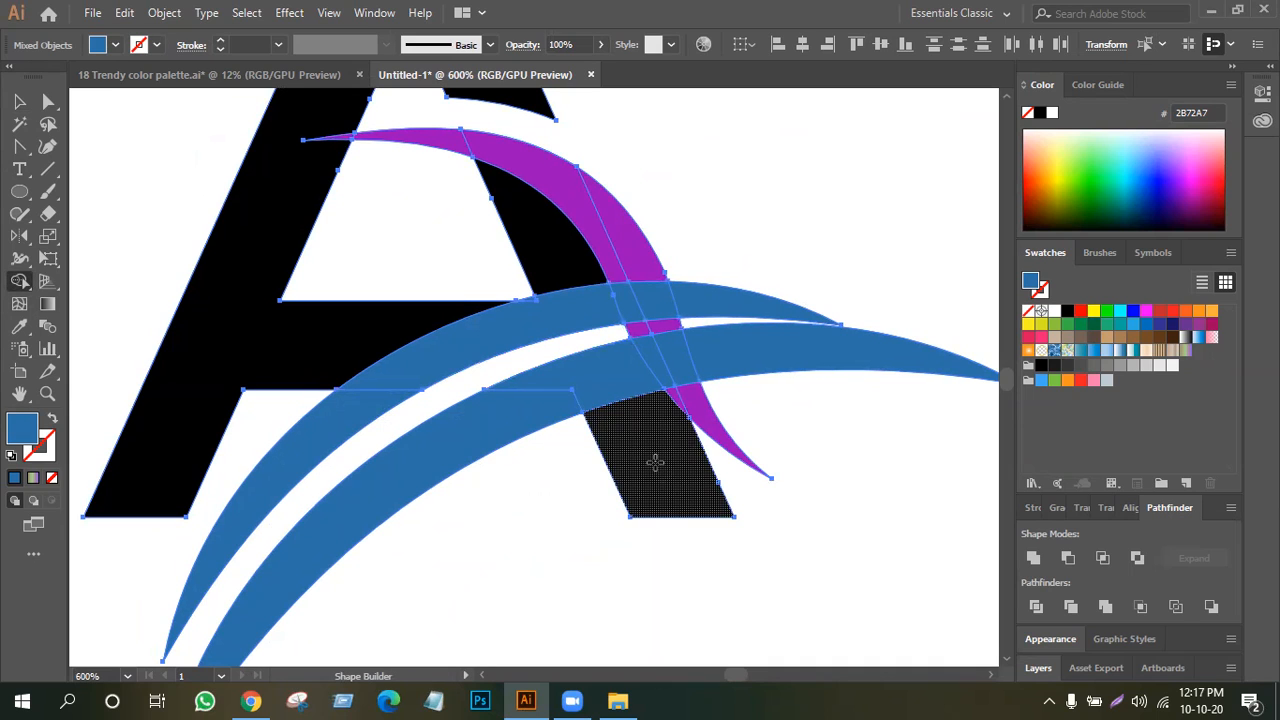
{"action": "left_click_drag", "start_coordinate": [629, 282], "coordinate": [645, 311]}
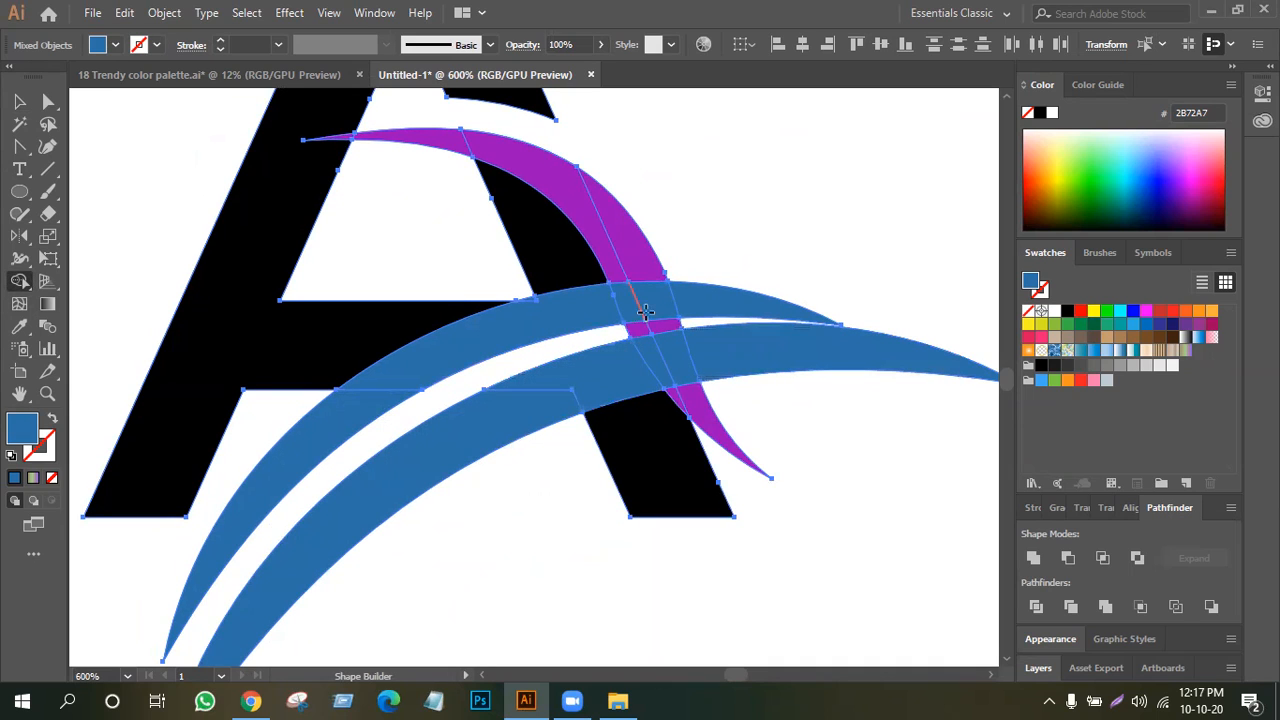
{"action": "left_click", "coordinate": [641, 328], "text": "alt"}
{"action": "left_click", "coordinate": [660, 327], "text": "alt"}
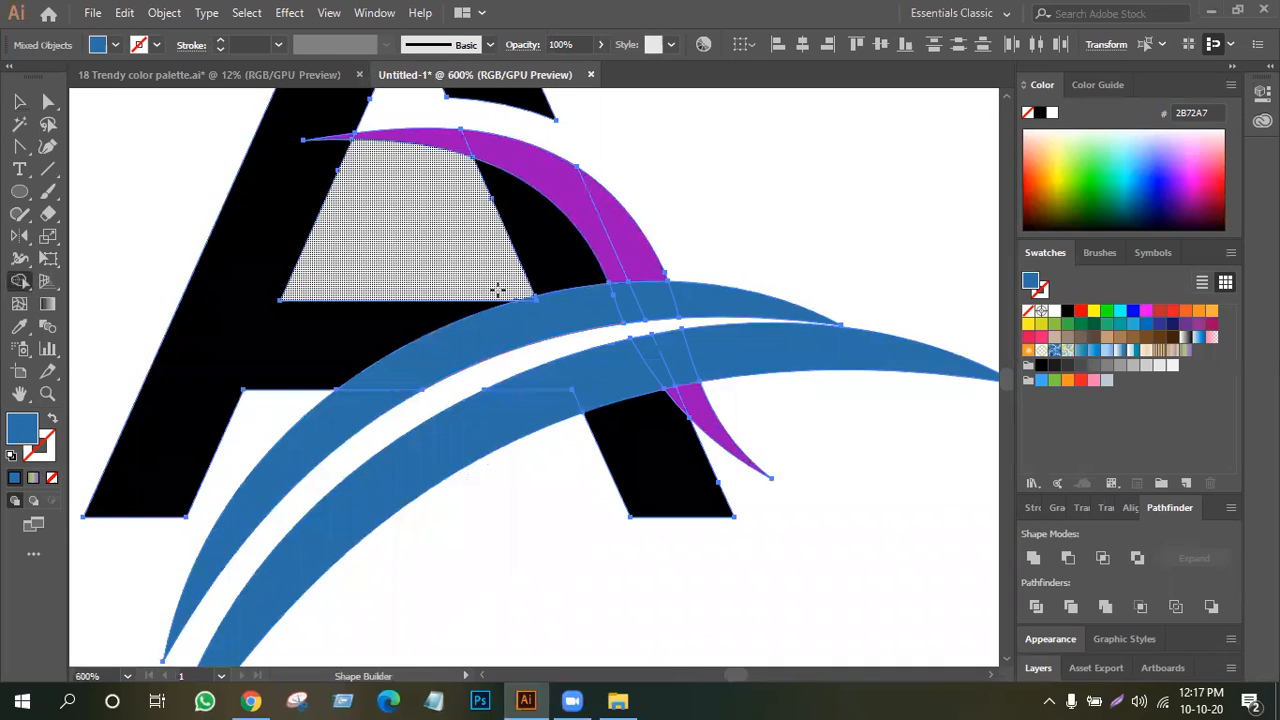
{"action": "left_click", "coordinate": [535, 252], "text": "alt"}
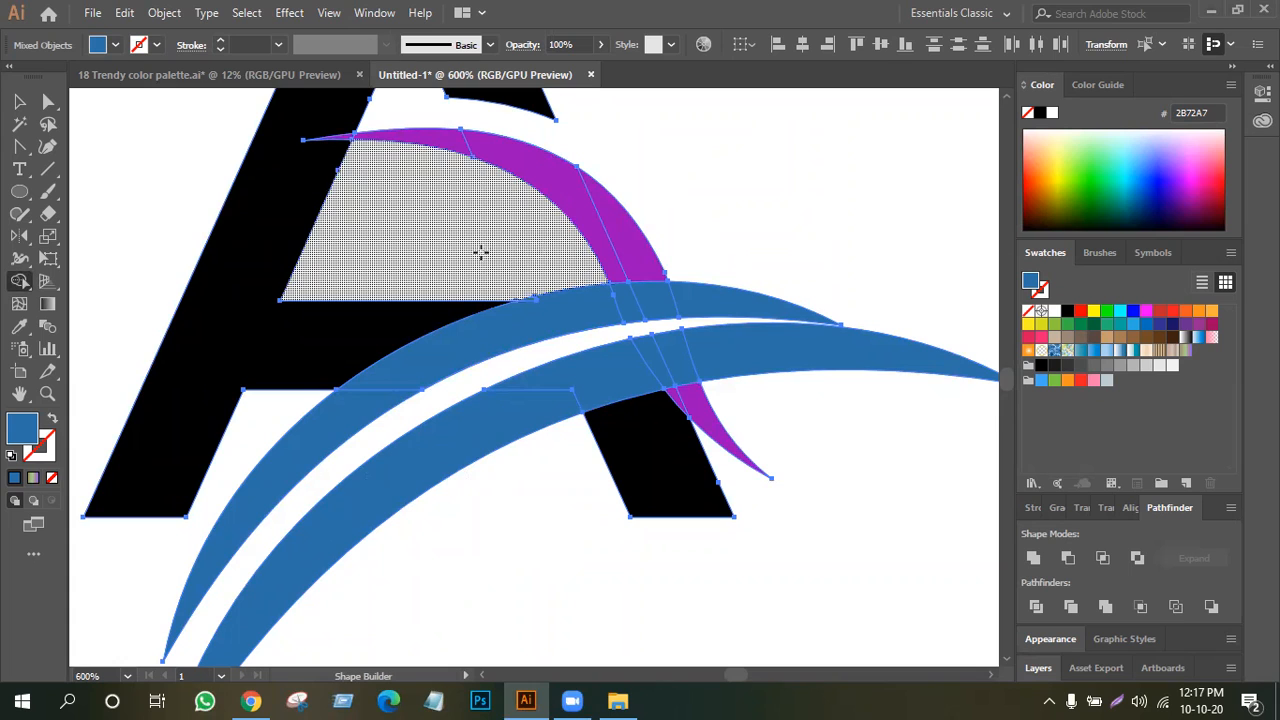
Trim off the right-hand tips of both blue curves and the purple curve's tail with Shape Builder.
{"action": "left_click", "coordinate": [17, 102]}
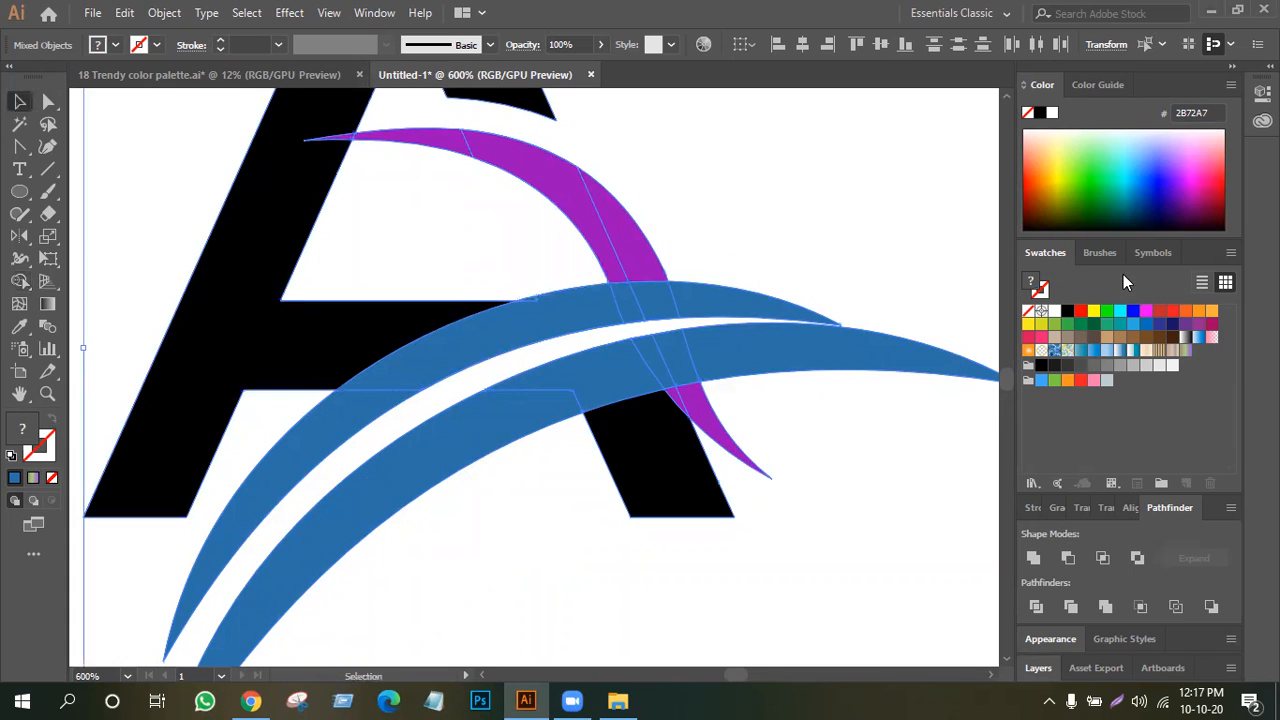
{"action": "left_click", "coordinate": [19, 281]}
{"action": "left_click_drag", "start_coordinate": [757, 294], "coordinate": [707, 427]}
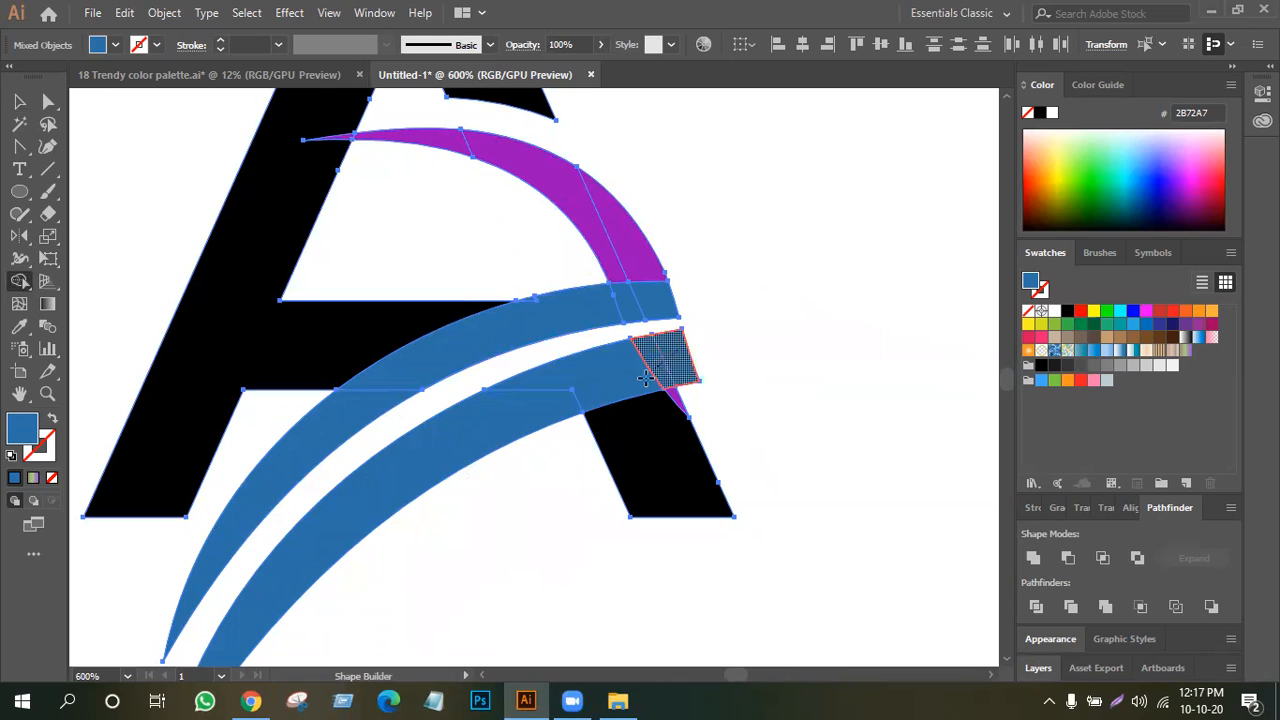
Merge the lower blue curve with the A's right foot, and the upper blue curve with the purple curve, using Shape Builder.
{"action": "left_click_drag", "start_coordinate": [665, 385], "coordinate": [659, 427]}
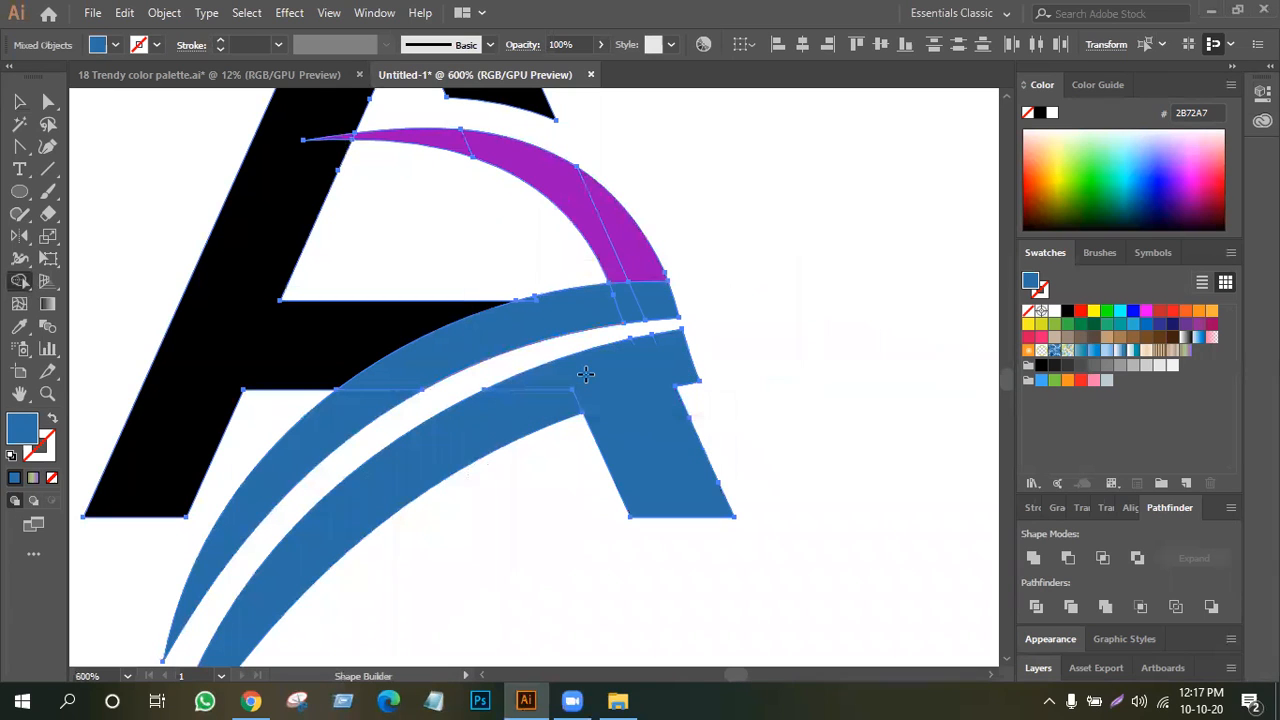
{"action": "mouse_move", "coordinate": [660, 296]}
{"action": "left_mouse_down"}
{"action": "mouse_move", "coordinate": [455, 354]}
{"action": "mouse_move", "coordinate": [355, 412]}
{"action": "left_mouse_up"}
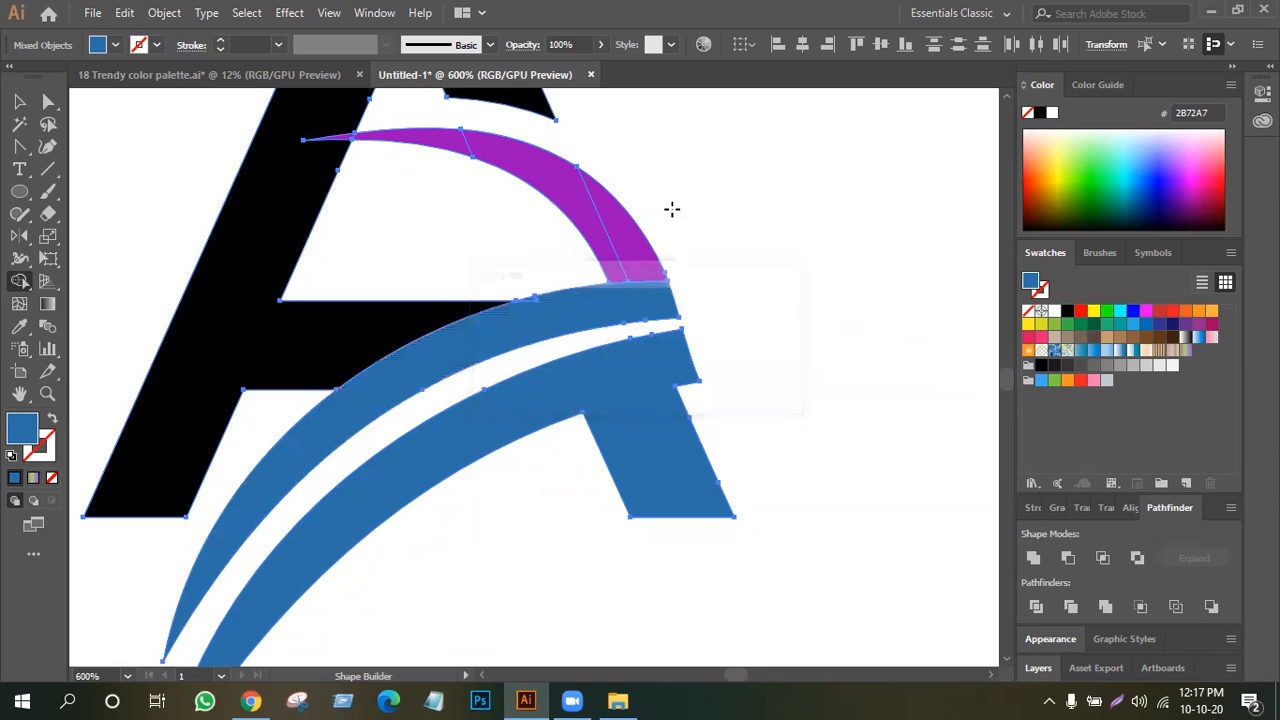
{"action": "mouse_move", "coordinate": [637, 296]}
{"action": "left_mouse_down"}
{"action": "mouse_move", "coordinate": [620, 231]}
{"action": "mouse_move", "coordinate": [490, 136]}
{"action": "mouse_move", "coordinate": [441, 133]}
{"action": "left_mouse_up"}
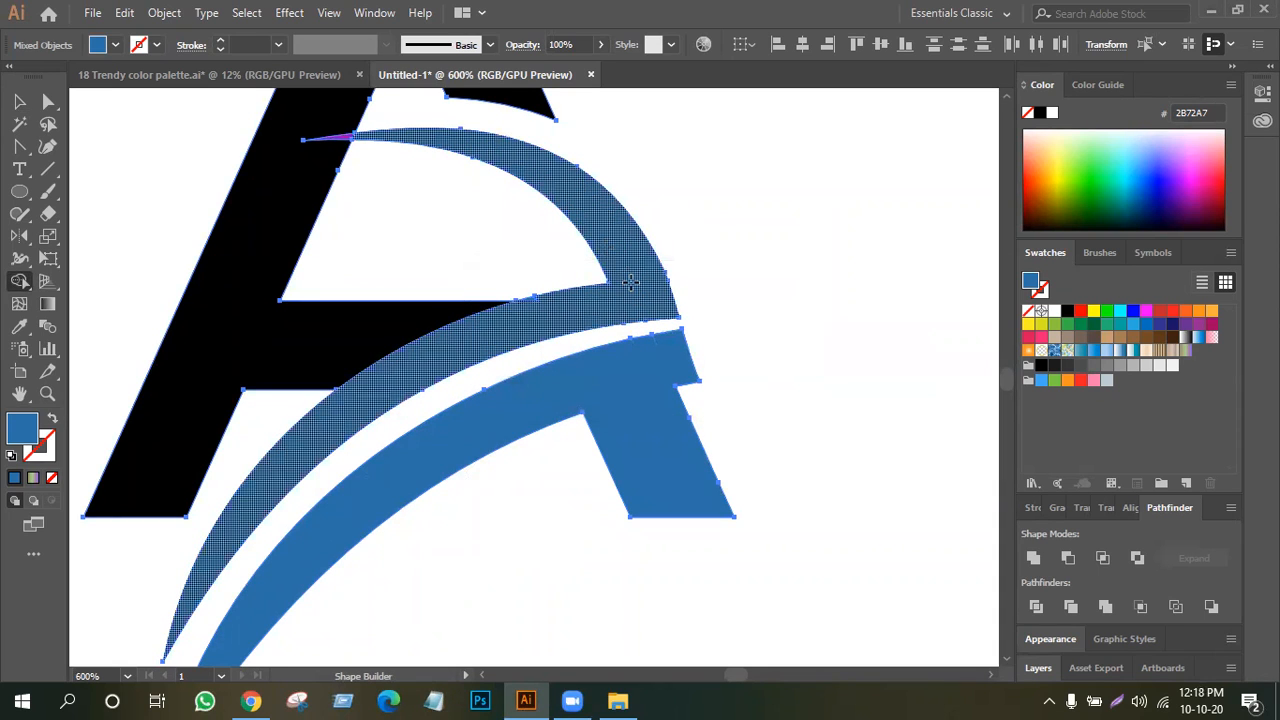
{"action": "key", "text": "ctrl+minus"}
{"action": "key", "text": "ctrl+minus"}
{"action": "key", "text": "ctrl+minus"}
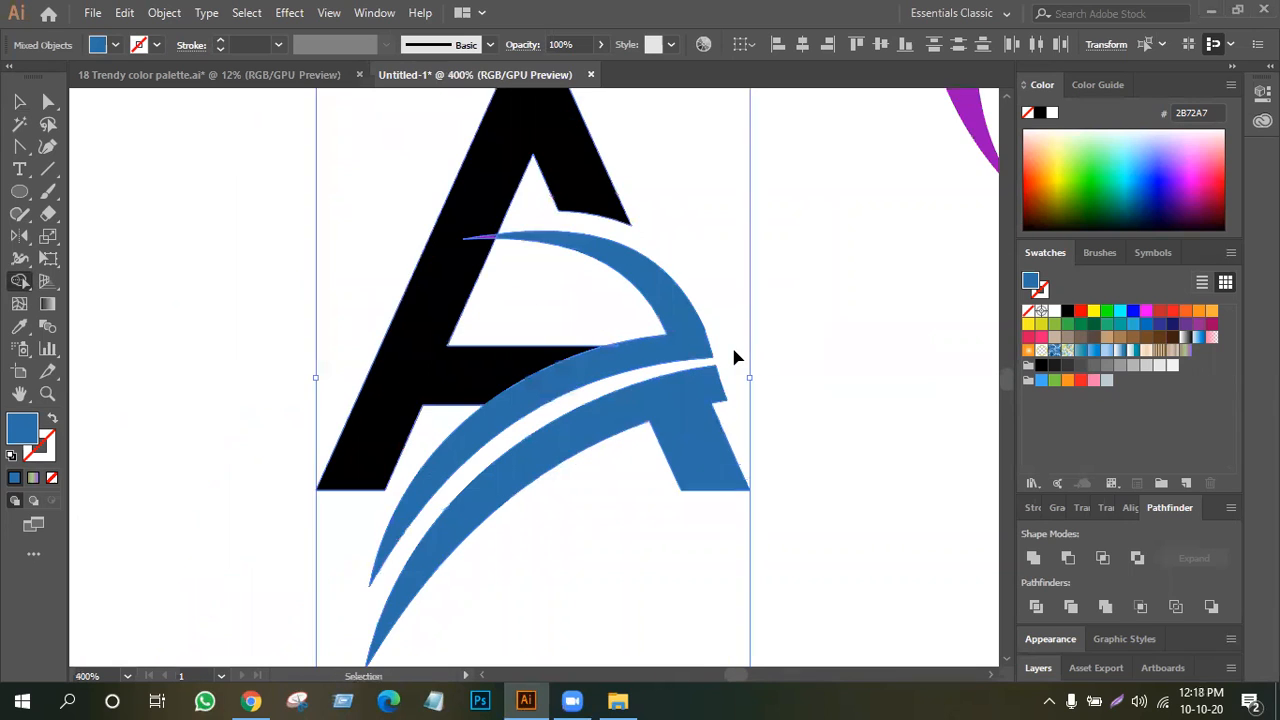
{"action": "key", "text": "shift+m"}
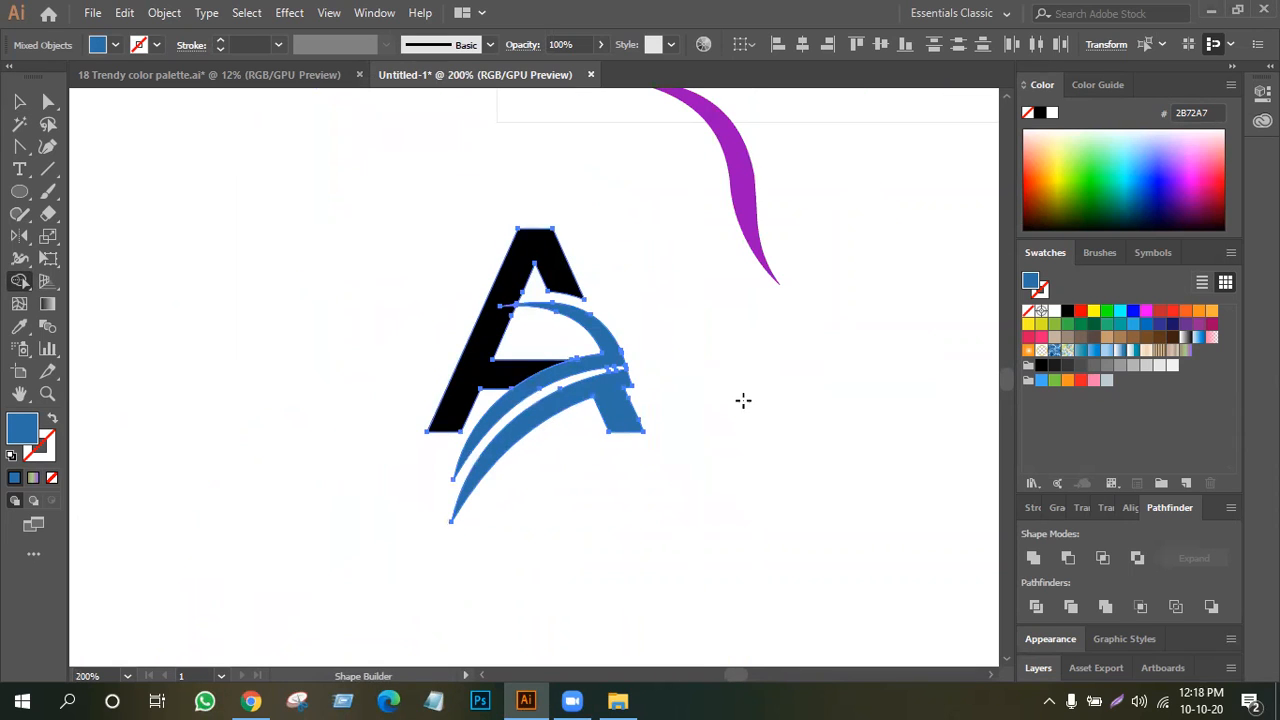
{"action": "left_click", "coordinate": [19, 101]}
{"action": "left_click", "coordinate": [239, 233]}
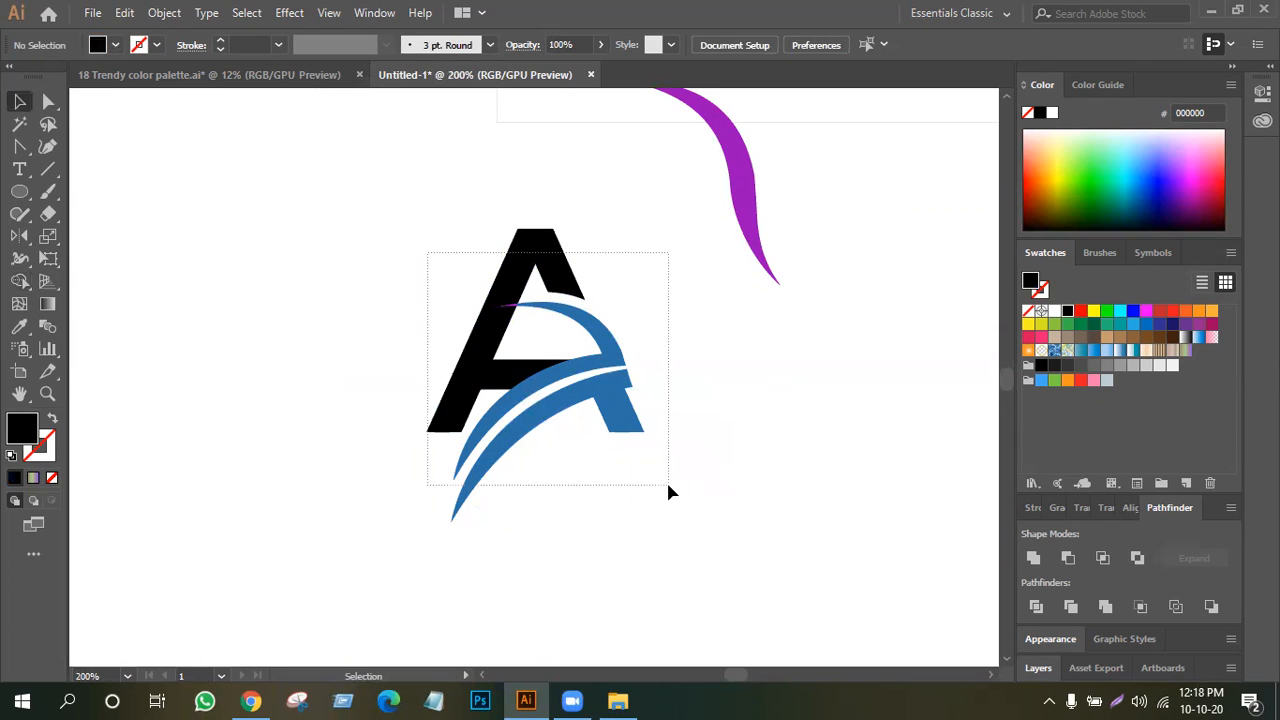
Try uniting the A and its curves into one shape with Pathfinder Unite, and undo it.
{"action": "left_click_drag", "start_coordinate": [668, 486], "coordinate": [668, 486]}
{"action": "left_click", "coordinate": [1033, 557]}
{"action": "left_click", "coordinate": [750, 471]}
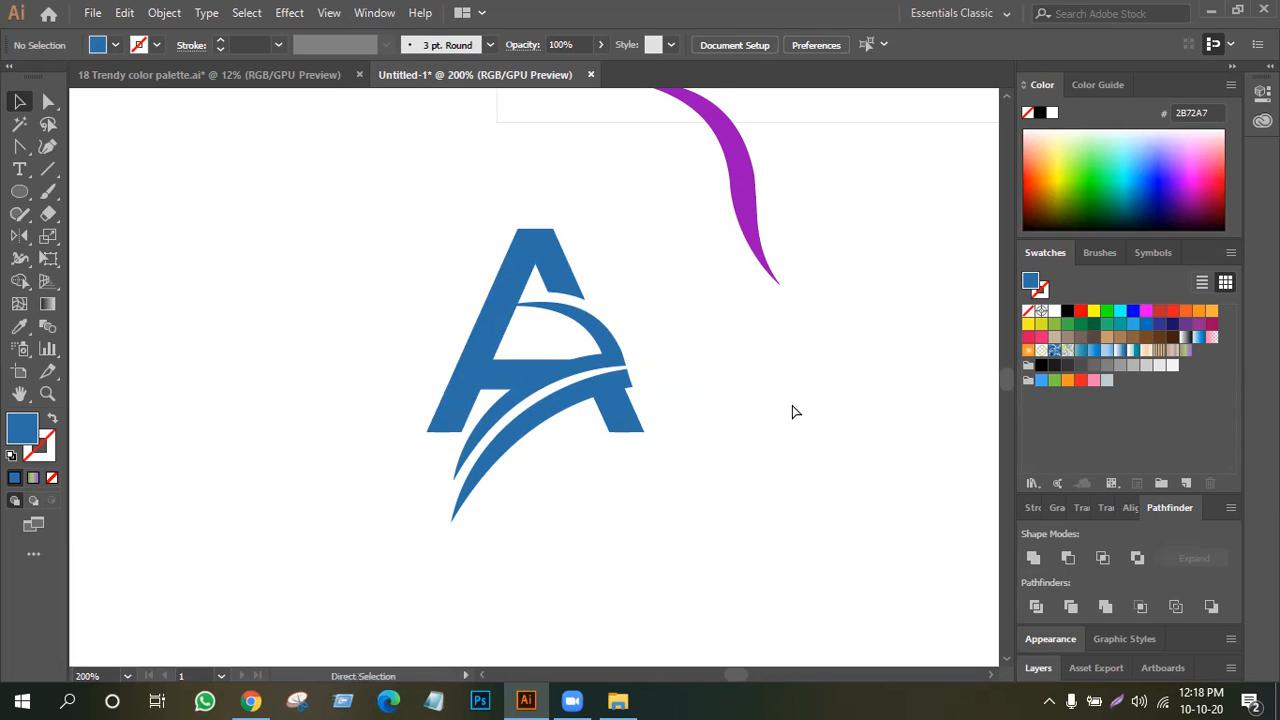
{"action": "key", "text": "ctrl+z"}
Fill the whole A with its merged curves in light green (8CC63F).
{"action": "left_click", "coordinate": [827, 397]}
{"action": "left_click_drag", "start_coordinate": [434, 349], "coordinate": [530, 402]}
{"action": "right_click", "coordinate": [520, 367]}
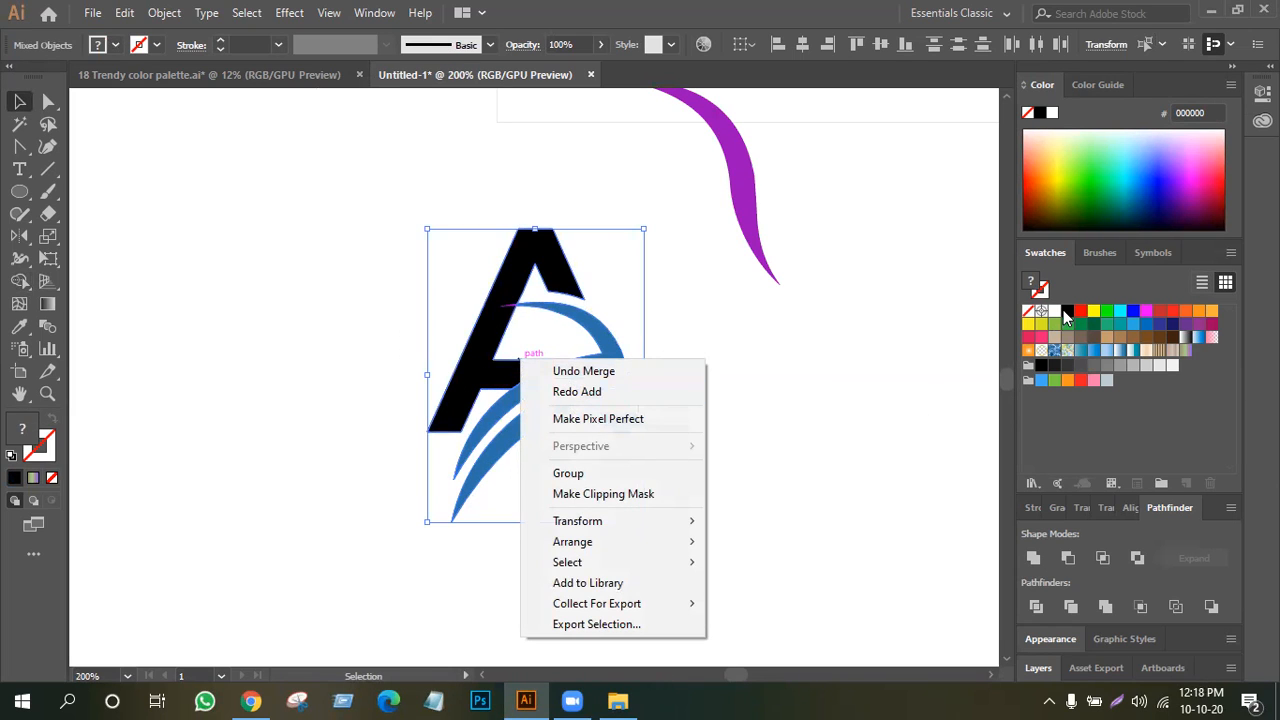
{"action": "left_click", "coordinate": [1053, 325]}
{"action": "left_click", "coordinate": [594, 420]}
Fill the lower curve and right foot of the A with yellow (D9E021).
{"action": "left_click", "coordinate": [48, 101]}
{"action": "left_click", "coordinate": [608, 406]}
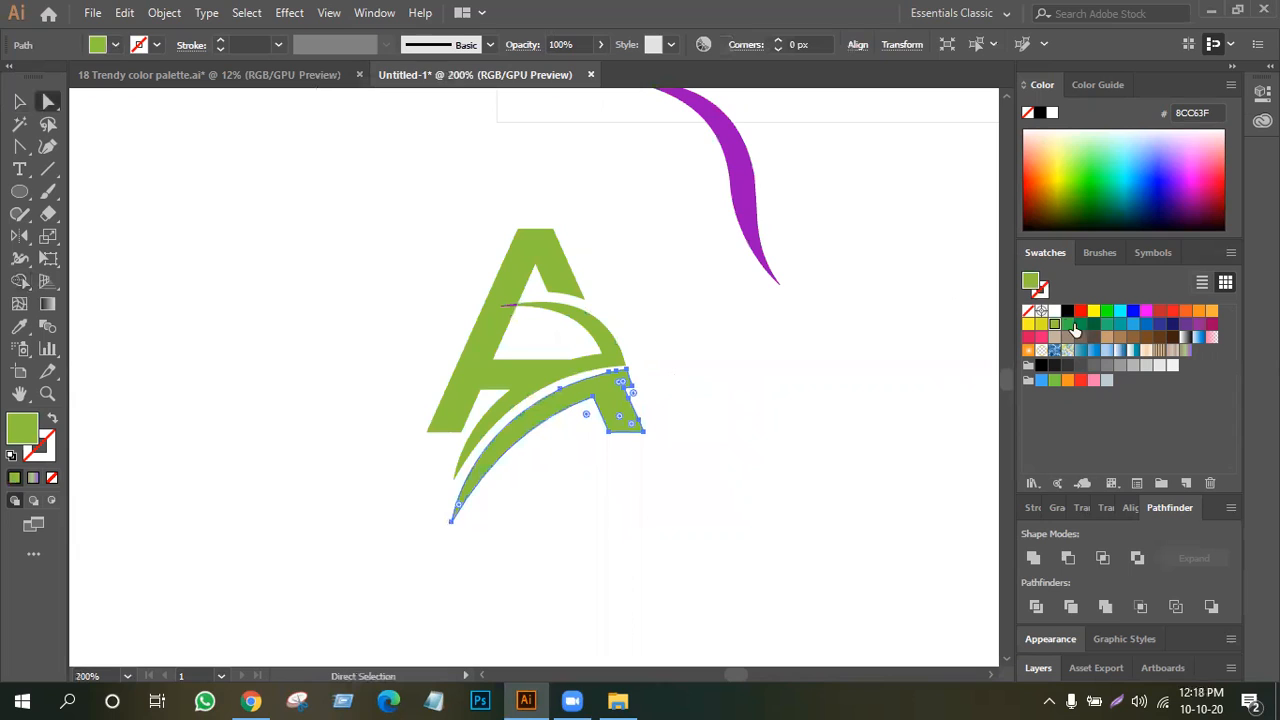
{"action": "left_click", "coordinate": [1041, 324]}
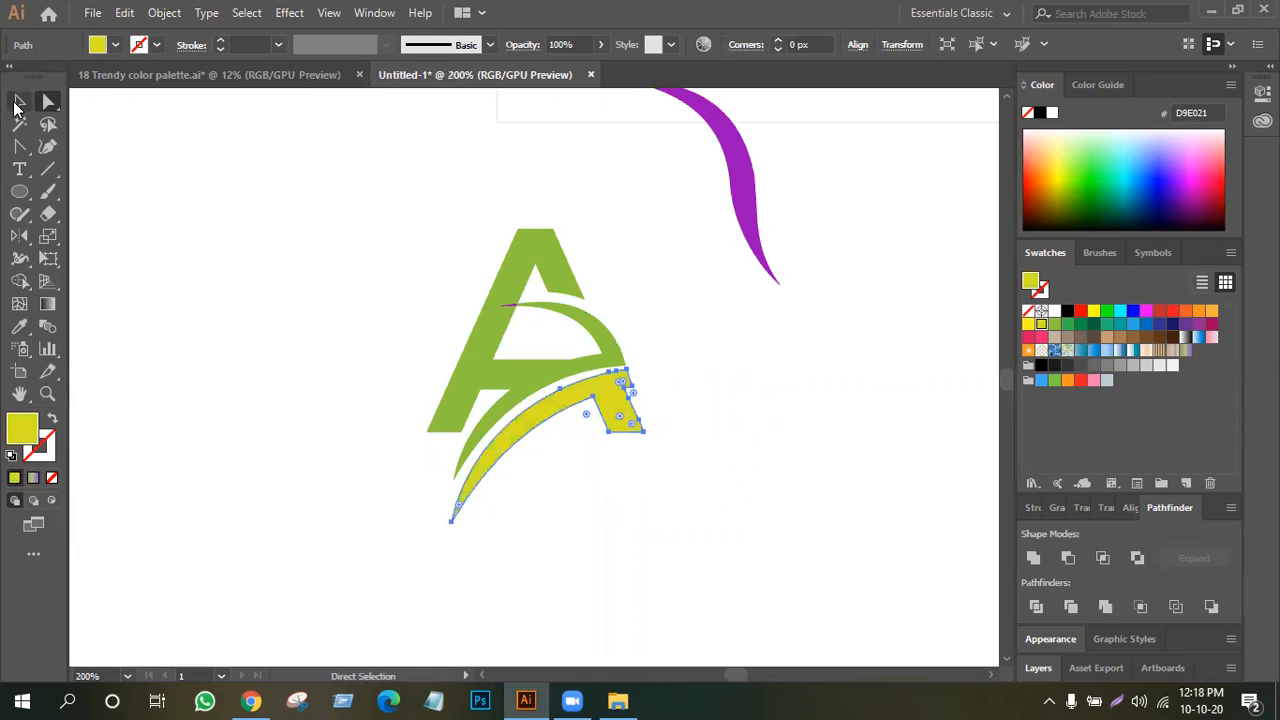
Delete the leftover purple tip on the A's left stroke.
{"action": "left_click", "coordinate": [18, 103]}
{"action": "left_click", "coordinate": [480, 291]}
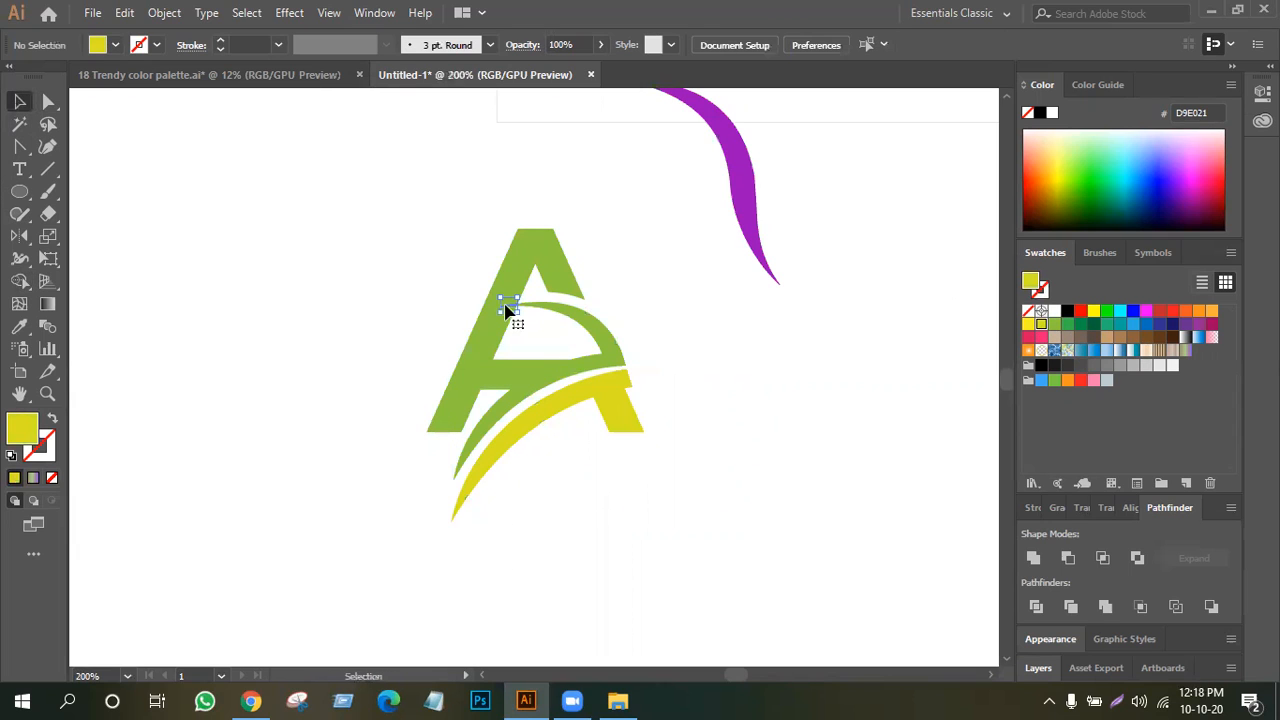
{"action": "left_click", "coordinate": [506, 311]}
{"action": "left_click", "coordinate": [681, 332]}
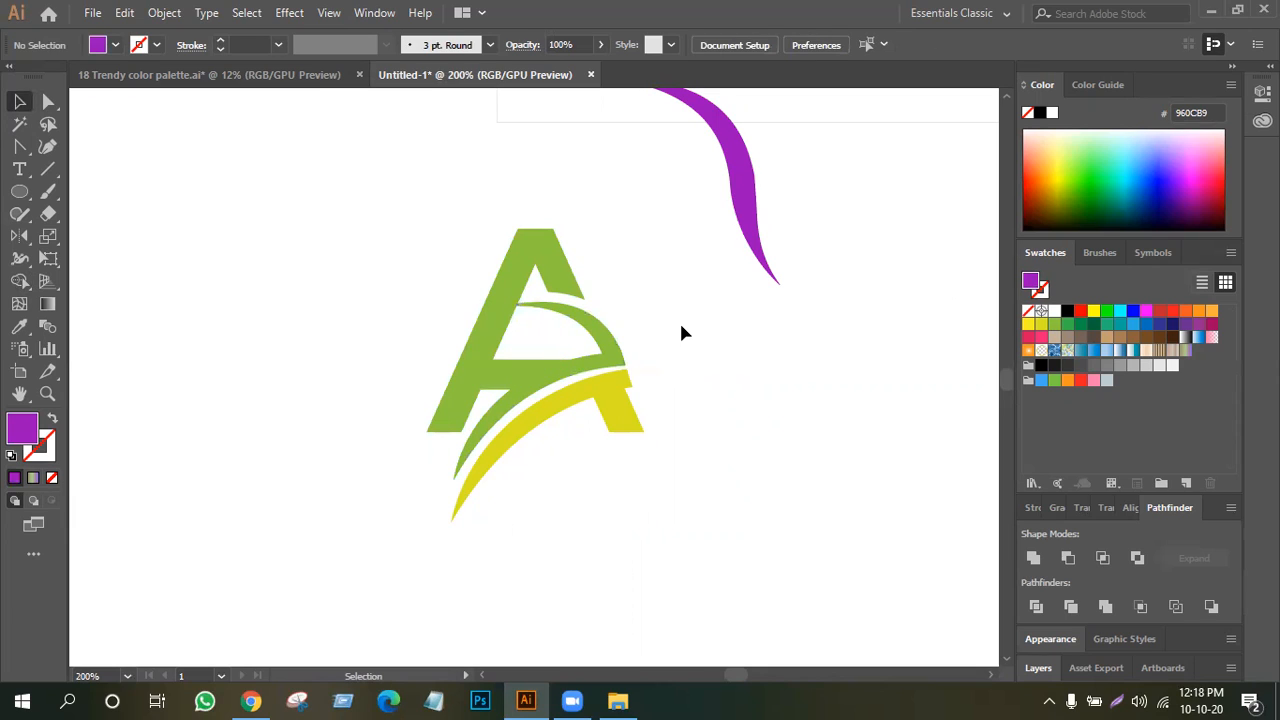